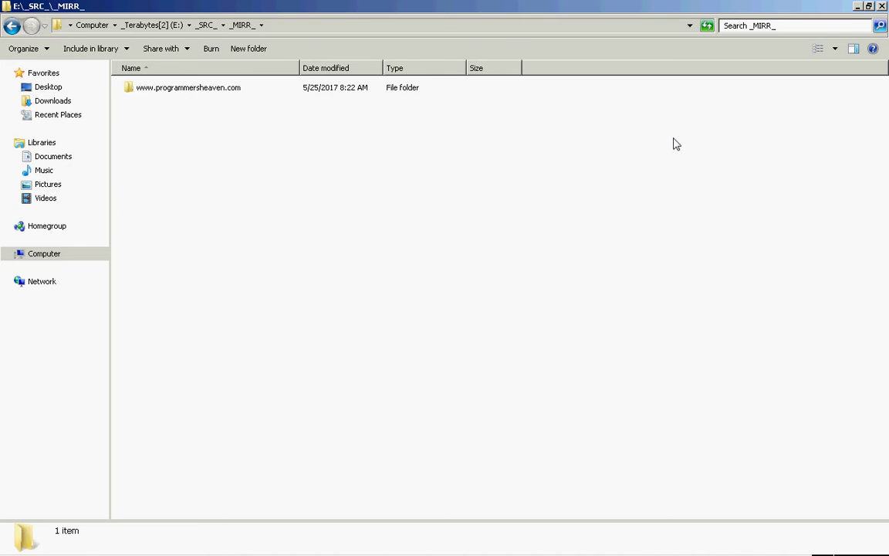
pyautogui.press('Down')
pyautogui.press('Return')
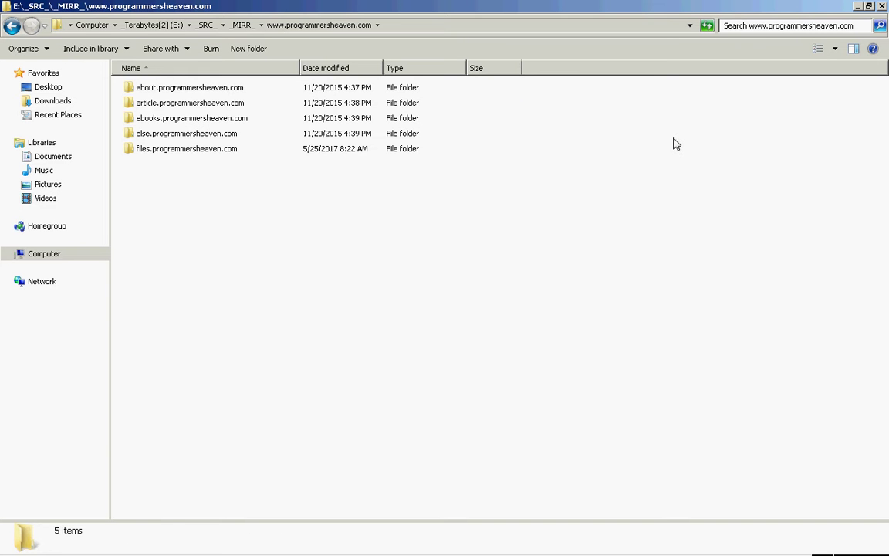
pyautogui.press('Down')
pyautogui.press('Down')
pyautogui.press('Down')
pyautogui.press('Down')
pyautogui.press('Return')
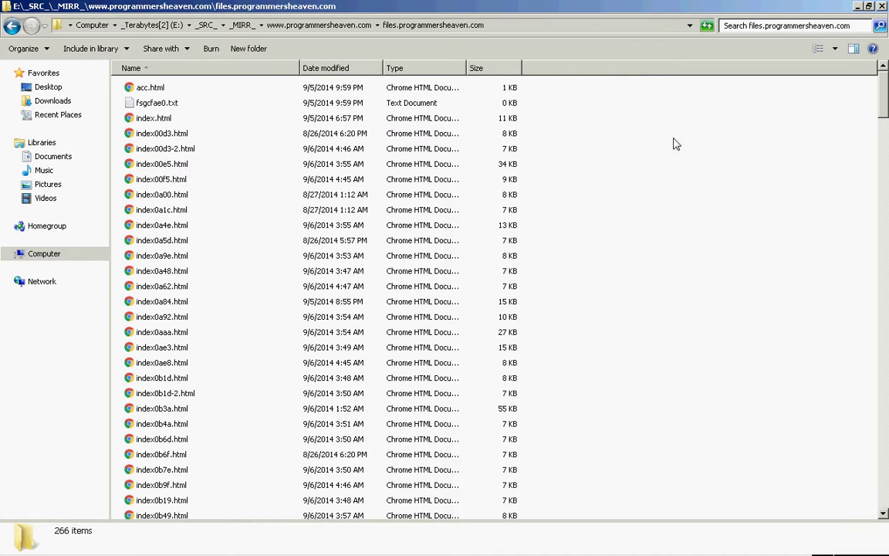
# - Look over the mirrored site's file list from end to start and go back up to the _SRC_ folder
pyautogui.press('End')
pyautogui.scroll(10, 673, 144)
pyautogui.press('Home')
pyautogui.press('BackSpace')
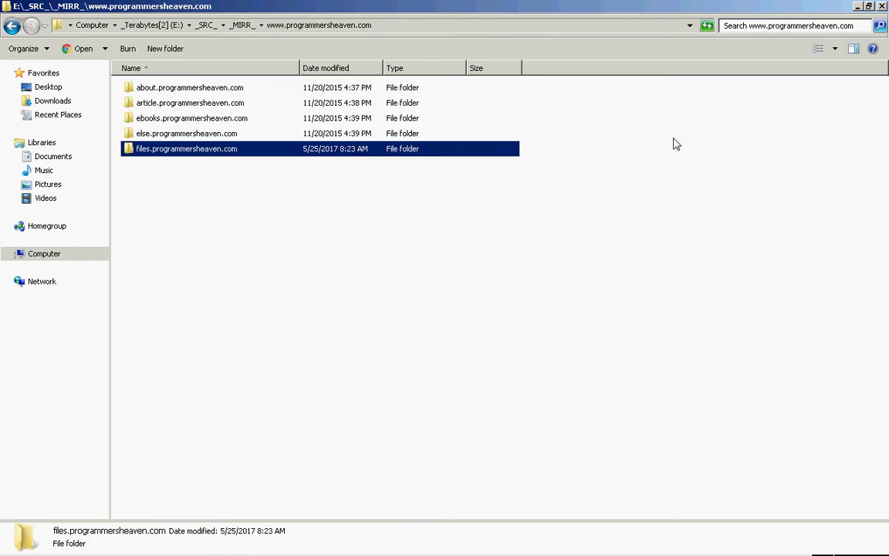
pyautogui.press('BackSpace')
pyautogui.press('BackSpace')
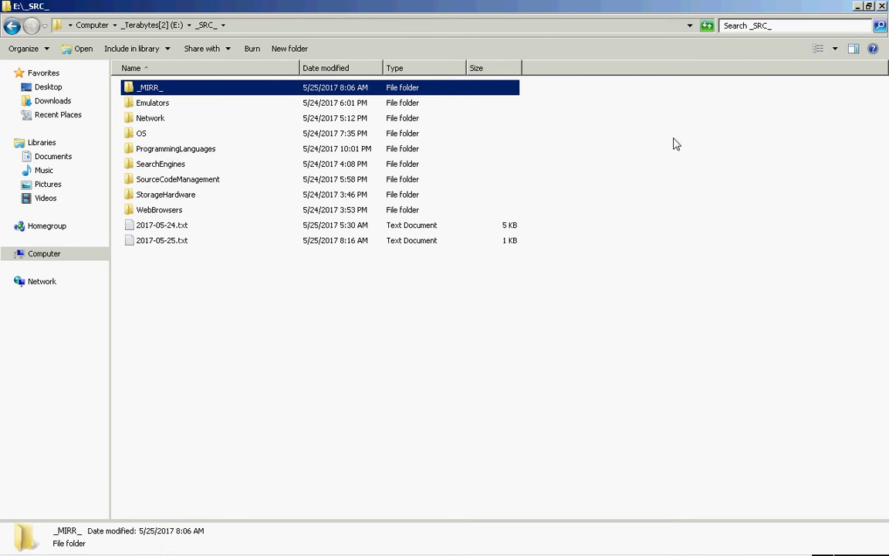
# - Open the bochs-2.6 source folder located in Emulators\Bochs\2.6\bochs-2.6-msvc-src
pyautogui.press('Down')
pyautogui.press('Return')
pyautogui.press('Return')
pyautogui.press('Return')
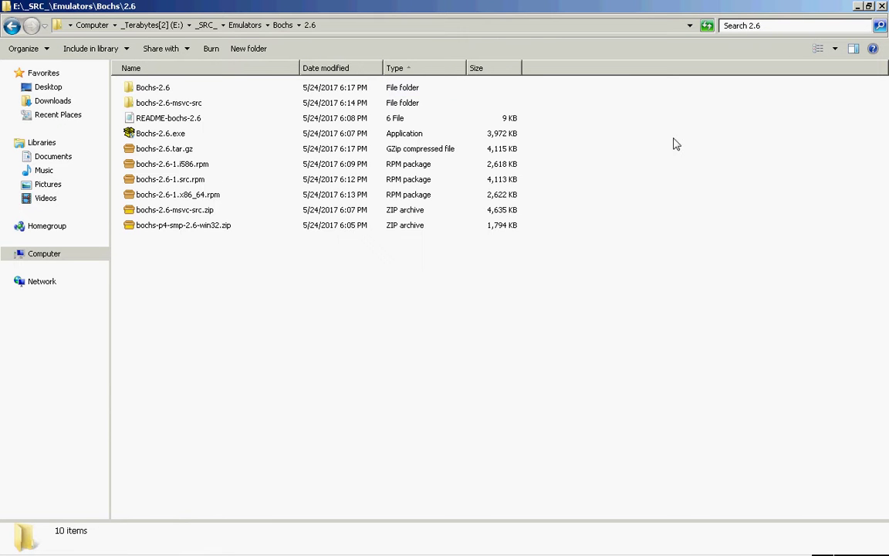
pyautogui.press('Down')
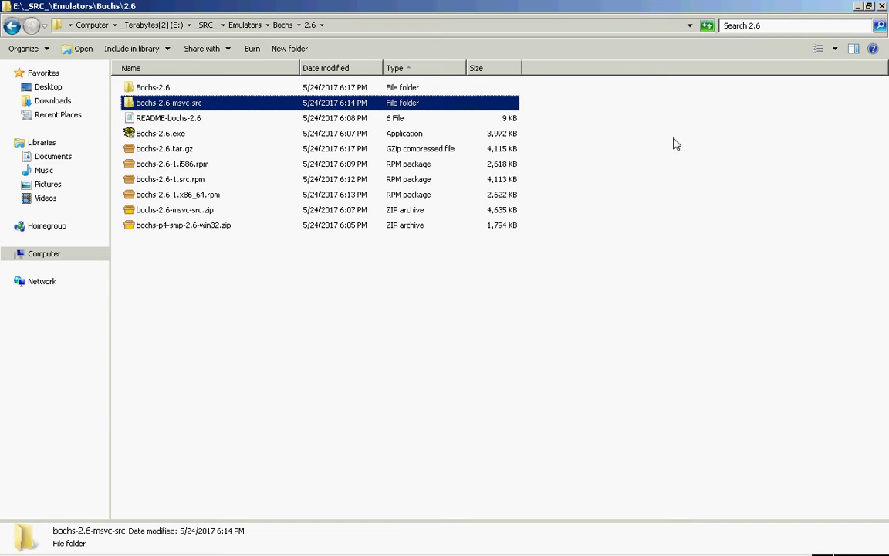
pyautogui.press('Return')
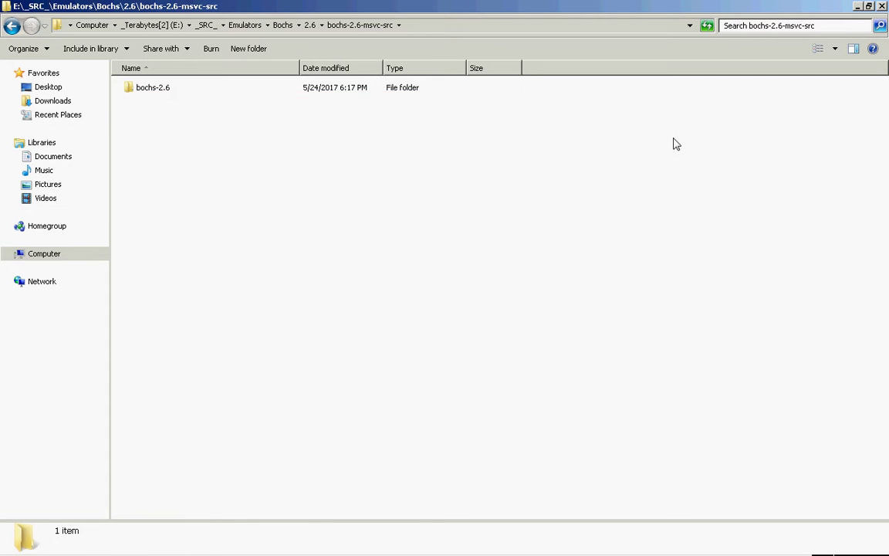
pyautogui.press('Return')
# - Go through the Bochs source subfolders from bios down to host
pyautogui.press('Down')
pyautogui.press('Down')
pyautogui.press('Down')
pyautogui.press('Down')
pyautogui.press('Down')
pyautogui.press('Down')
pyautogui.press('Down')
pyautogui.press('Down')
pyautogui.press('Down')
pyautogui.press('Down')
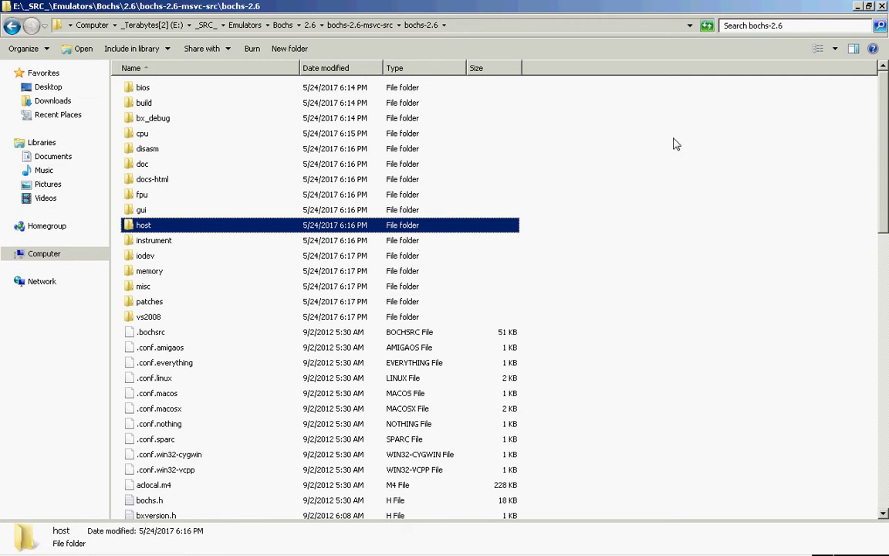
# - Go back up to the _SRC_ folder and open its Network folder
pyautogui.press('BackSpace')
pyautogui.press('BackSpace')
pyautogui.press('BackSpace')
pyautogui.press('BackSpace')
pyautogui.press('BackSpace')
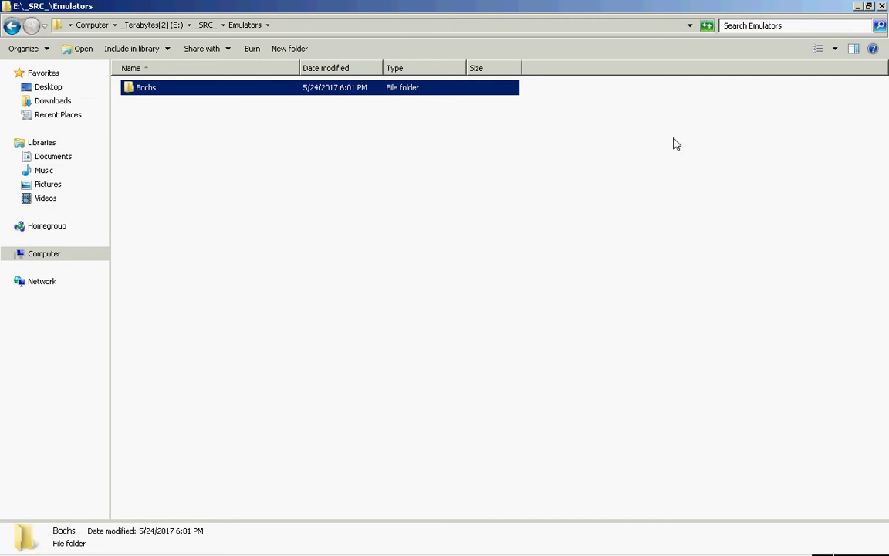
pyautogui.press('Down')
pyautogui.press('Return')
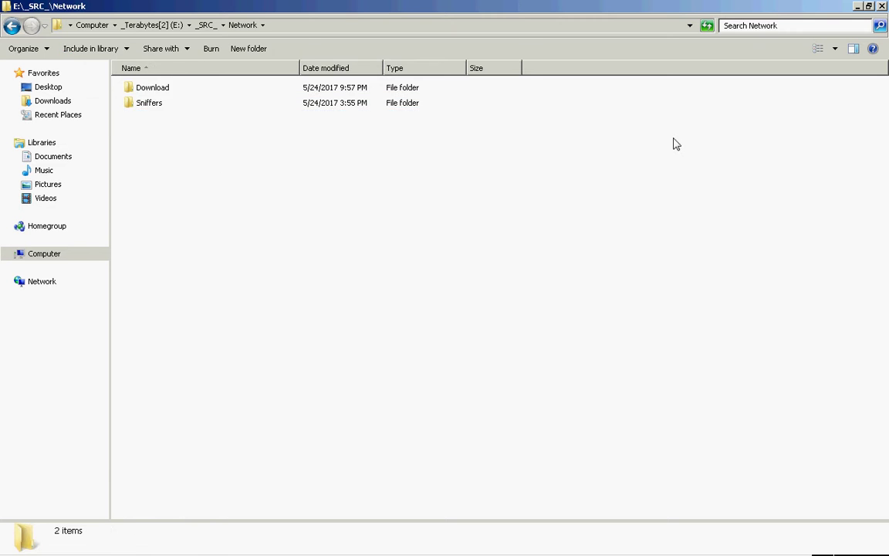
# - Open the Etherwatch folder inside Sniffers
pyautogui.press('Down')
pyautogui.press('Down')
pyautogui.press('Return')
pyautogui.press('Down')
pyautogui.press('Return')
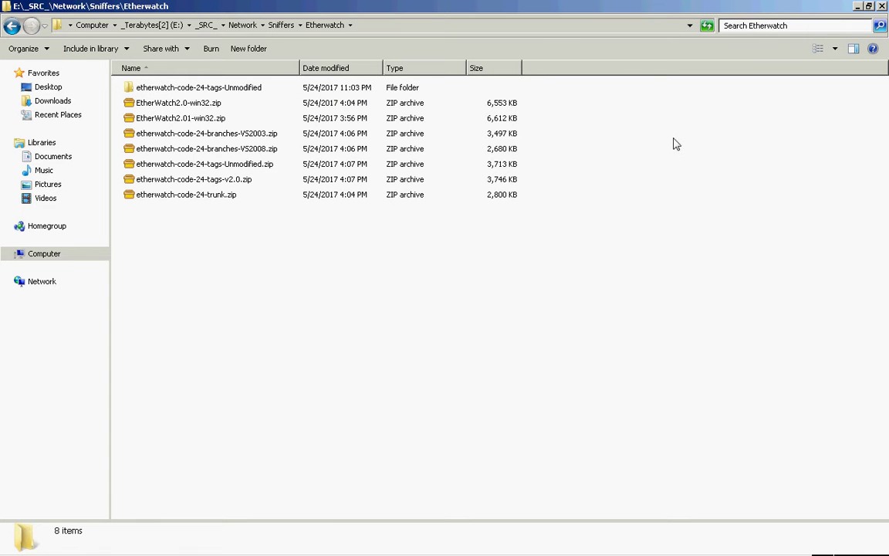
# - Go back up to the Network folder and open Download\WinHTTrack
pyautogui.press('Down')
pyautogui.press('BackSpace')
pyautogui.press('BackSpace')
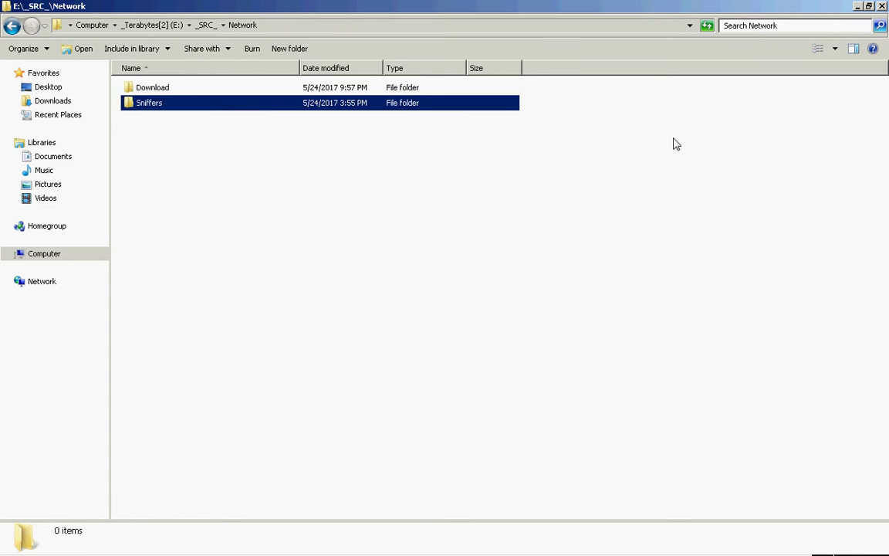
pyautogui.press('Up')
pyautogui.press('Return')
pyautogui.press('Down')
pyautogui.press('Return')
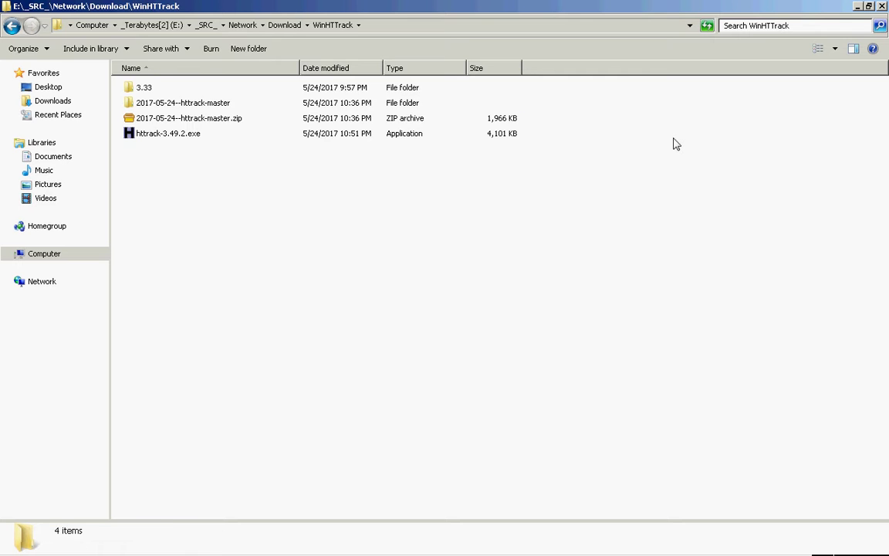
# - Go back to the Download folder and open wget\1.19.1
pyautogui.press('BackSpace')
pyautogui.press('Up')
pyautogui.press('Return')
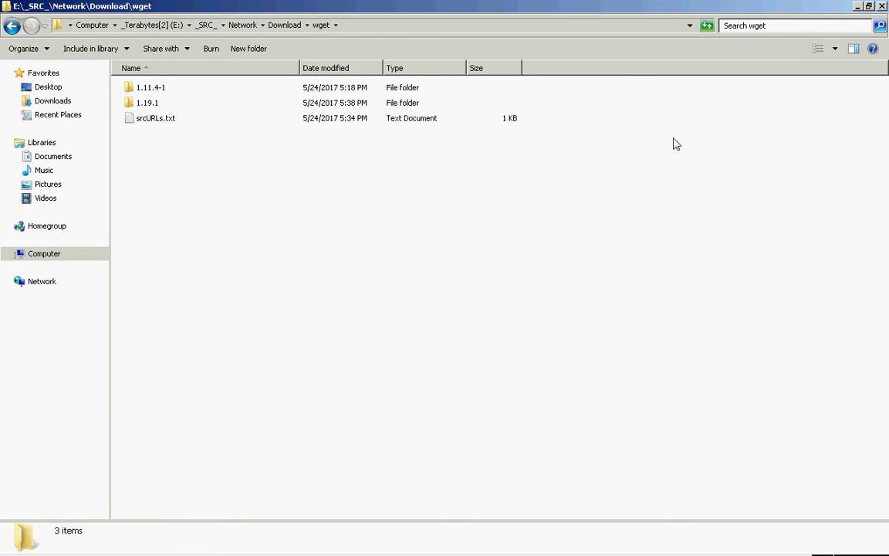
pyautogui.press('Down')
pyautogui.press('Return')
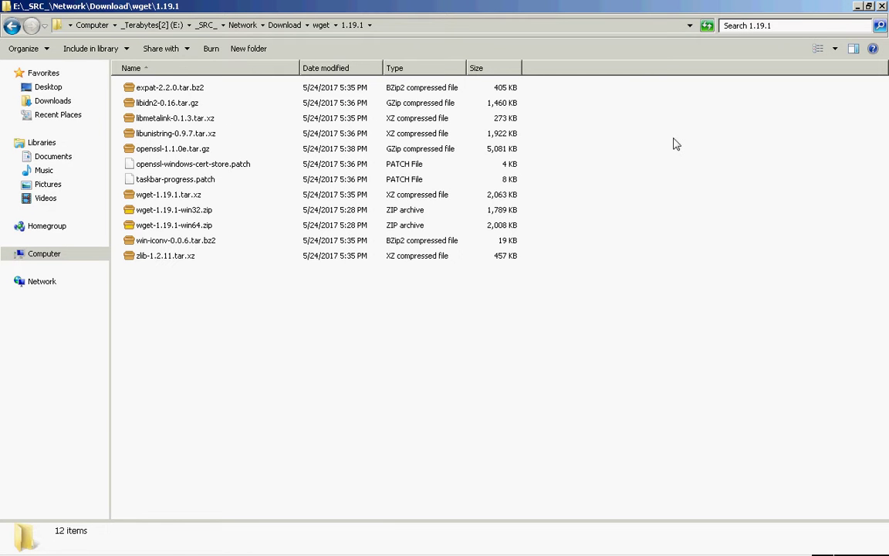
# - Examine the wget 1.19.1 archives, dependency packages and patch files in the folder
pyautogui.press('Down')
pyautogui.press('Down')
pyautogui.press('Down')
pyautogui.press('Down')
pyautogui.press('Down')
pyautogui.press('Down')
pyautogui.press('Down')
pyautogui.press('Down')
pyautogui.press('Down')
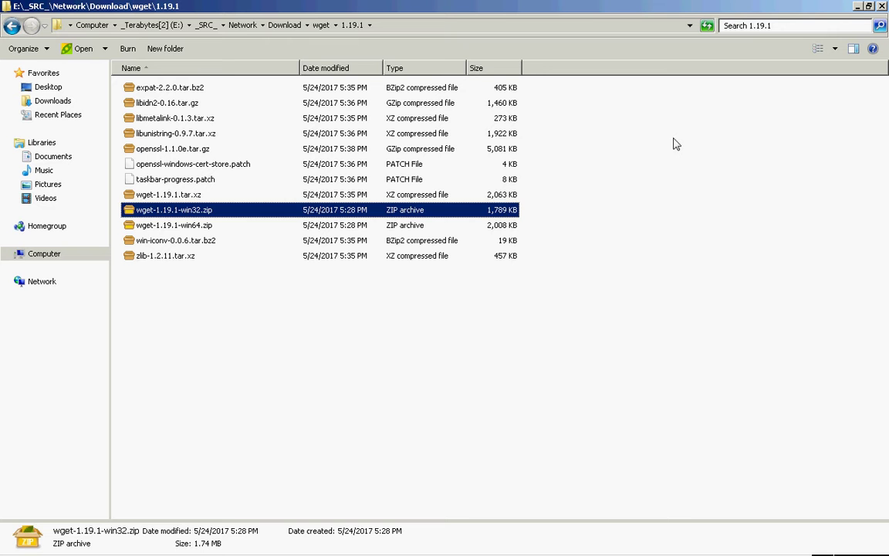
pyautogui.press('Up')
pyautogui.press('Up')
pyautogui.press('Up')
pyautogui.press('Up')
pyautogui.press('Up')
pyautogui.press('Up')
pyautogui.press('Up')
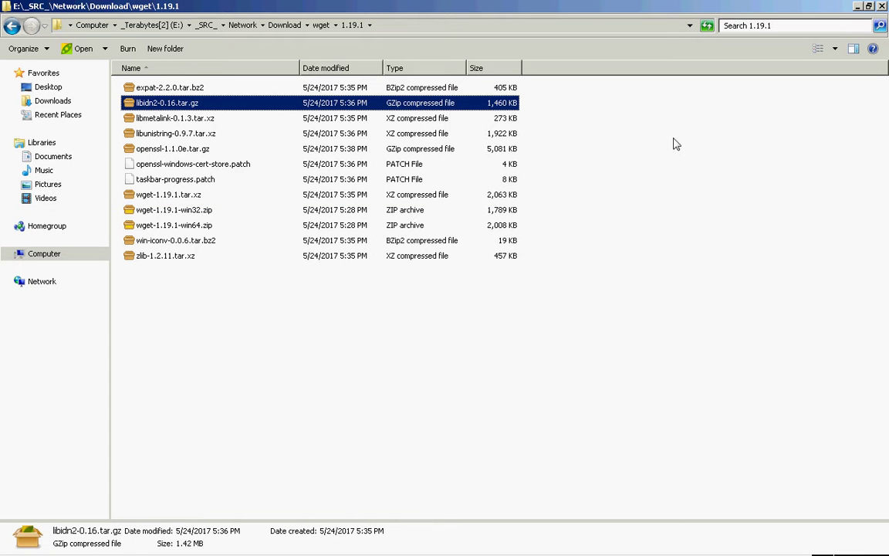
pyautogui.press('Down')
pyautogui.press('Down')
pyautogui.press('Down')
pyautogui.press('Down')
pyautogui.press('Down')
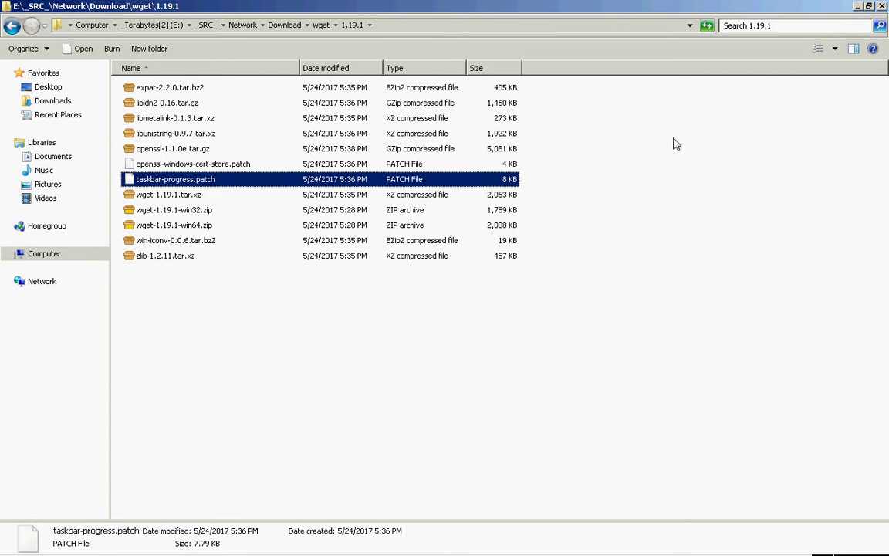
# - Extract wget-1.19.1.tar.xz with 7-Zip into a wget-1.19.1.tar subfolder
pyautogui.press('Down')
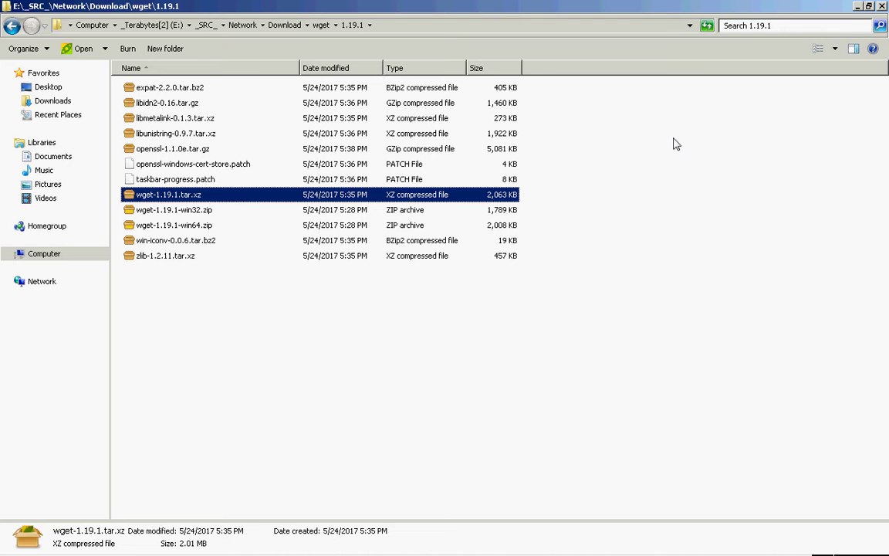
pyautogui.press('Menu')
pyautogui.press('Down')
pyautogui.press('Down')
pyautogui.press('Down')
pyautogui.press('Right')
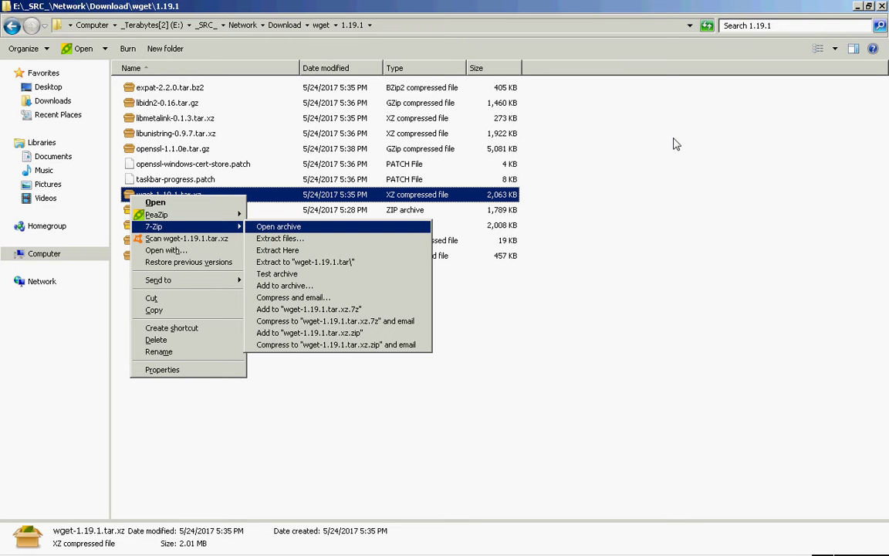
pyautogui.press('Down')
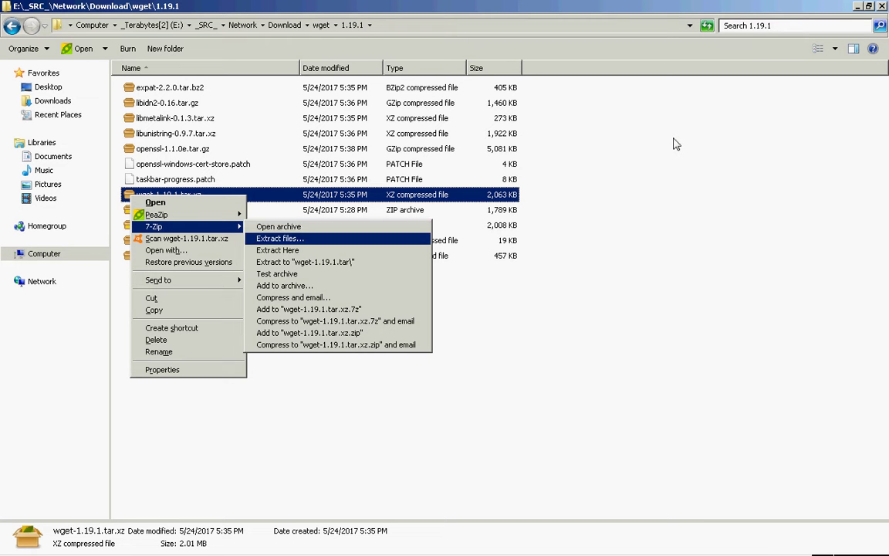
pyautogui.press('Down')
pyautogui.press('Down')
pyautogui.press('Return')
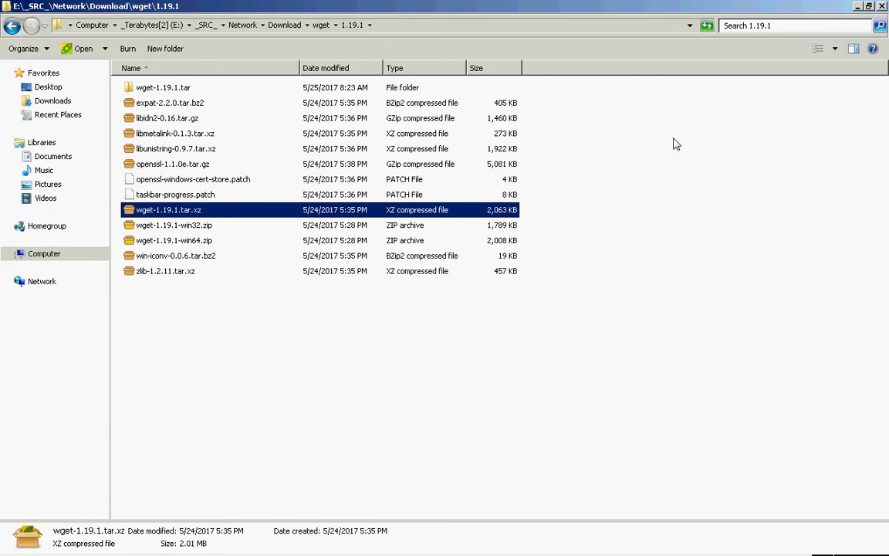
# - Open the wget-1.19.1.tar folder and extract its TAR archive with 7-Zip into a wget-1.19.1 subfolder
pyautogui.press('Home')
pyautogui.press('Return')
pyautogui.press('Down')
pyautogui.hotkey('shift', 'F10')
pyautogui.press('Down')
pyautogui.press('Down')
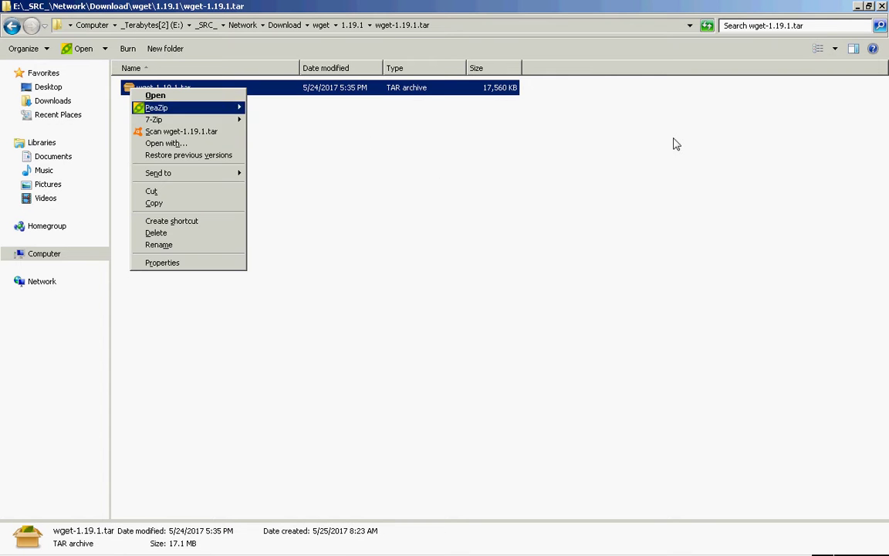
pyautogui.press('Down')
pyautogui.press('Right')
pyautogui.press('Down')
pyautogui.press('Down')
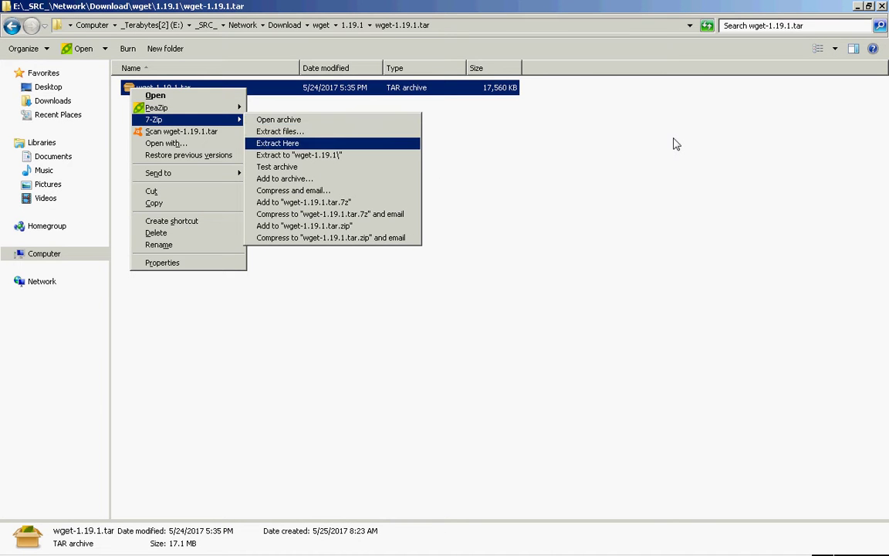
pyautogui.press('Return')
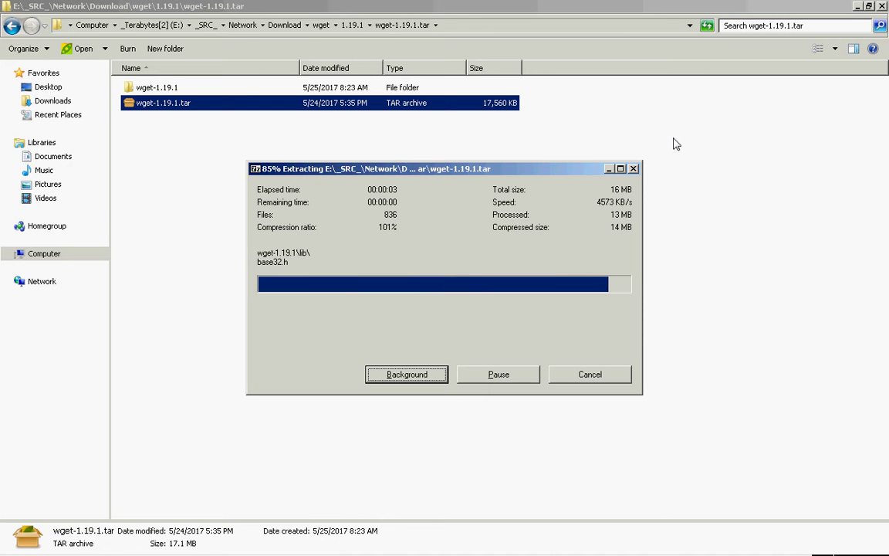
# - Open the extracted wget-1.19.1 folder and the wget-1.19.1 folder nested inside it
pyautogui.press('Home')
pyautogui.press('Return')
pyautogui.press('Home')
pyautogui.press('Return')
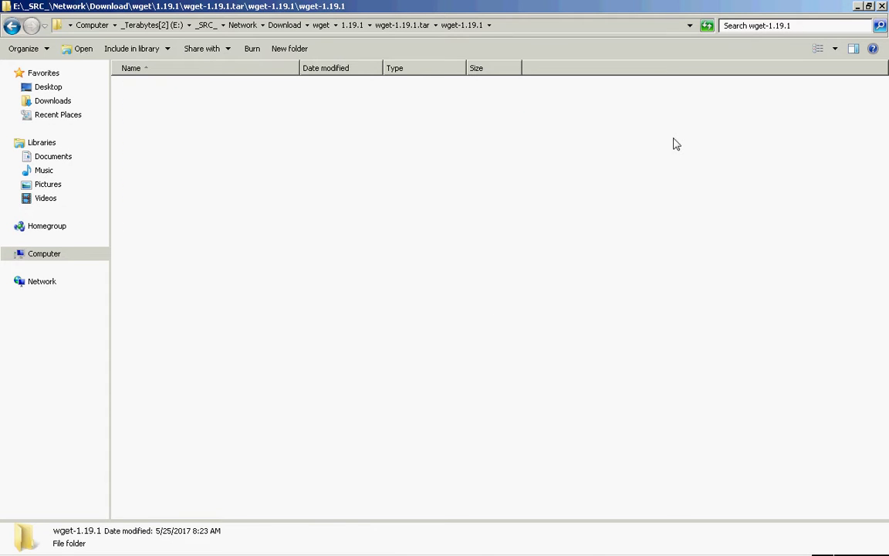
# - Open the src folder of the wget source and look at its files down to the last one
pyautogui.press('Down')
pyautogui.press('Down')
pyautogui.press('Down')
pyautogui.press('Down')
pyautogui.press('Down')
pyautogui.press('Down')
pyautogui.press('Down')
pyautogui.press('Up')
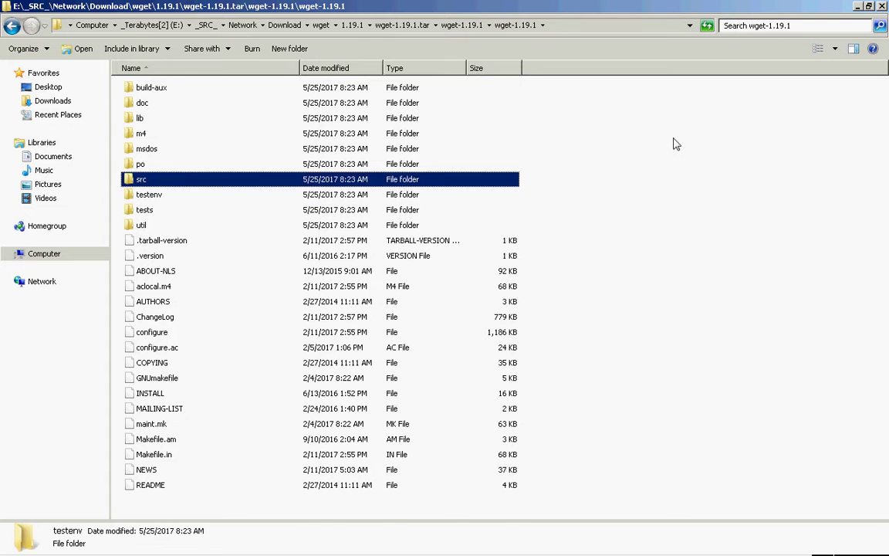
pyautogui.press('Return')
pyautogui.press('Down')
pyautogui.press('End')
# - Go back up to the Network folder and open Sniffers\Etherwatch
pyautogui.press('BackSpace')
pyautogui.press('BackSpace')
pyautogui.press('BackSpace')
pyautogui.press('BackSpace')
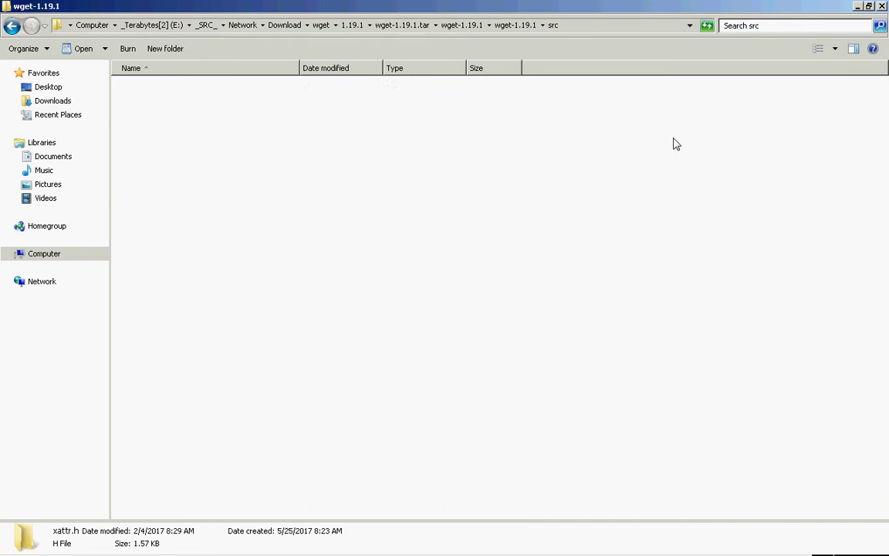
pyautogui.press('BackSpace')
pyautogui.press('BackSpace')
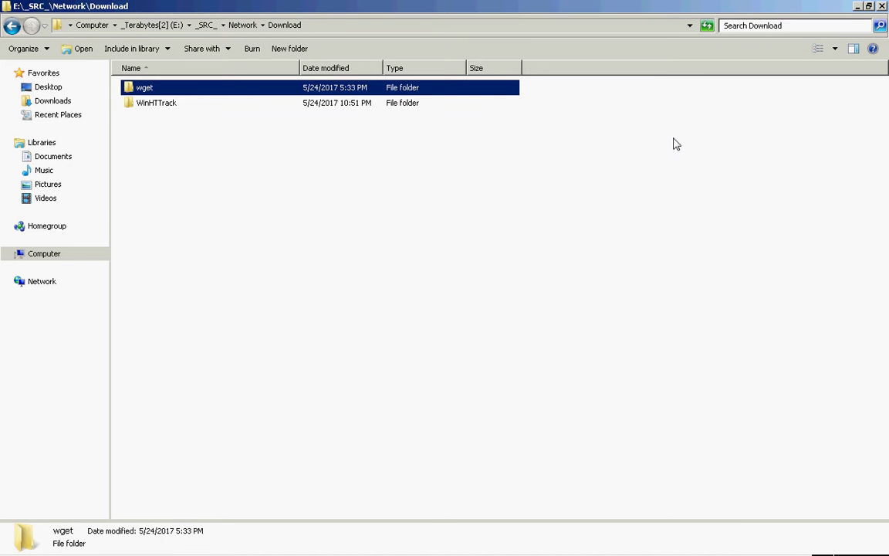
pyautogui.press('BackSpace')
pyautogui.press('Down')
pyautogui.press('Return')
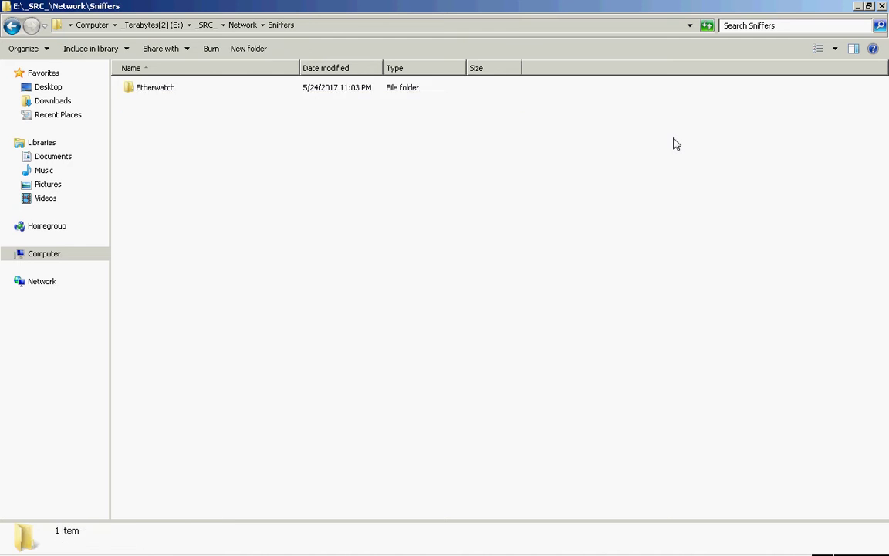
pyautogui.press('Down')
pyautogui.press('Return')
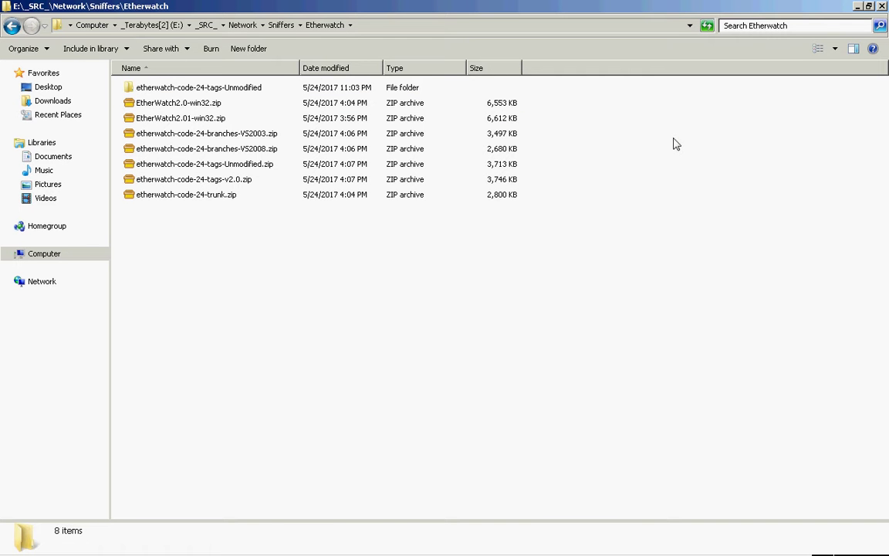
# - Extract etherwatch-code-24-branches-VS2003.zip with 7-Zip into a subfolder named after the archive
pyautogui.press('Down')
pyautogui.press('Down')
pyautogui.press('Down')
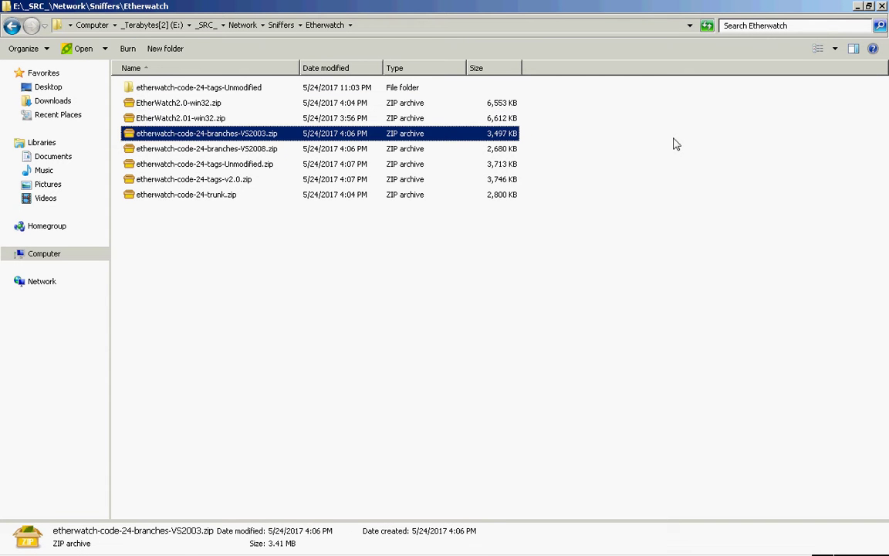
pyautogui.press('Down')
pyautogui.press('Up')
pyautogui.hotkey('shift', 'F10')
pyautogui.press('Down')
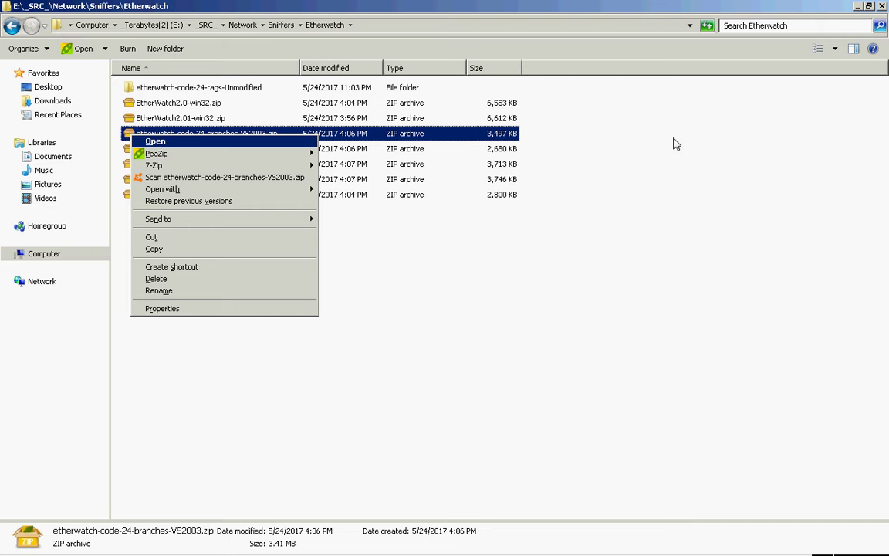
pyautogui.press('Down')
pyautogui.press('Down')
pyautogui.press('Right')
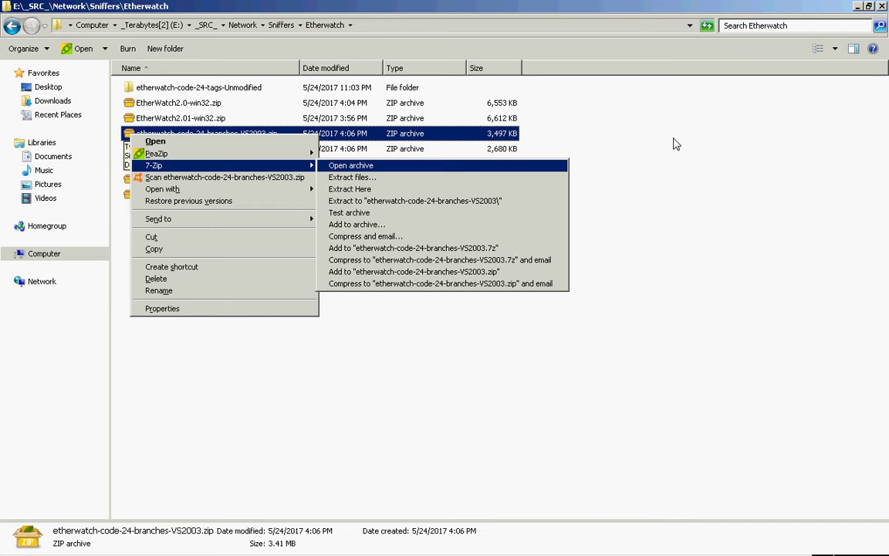
pyautogui.press('Down')
pyautogui.press('Down')
pyautogui.press('Down')
pyautogui.press('Return')
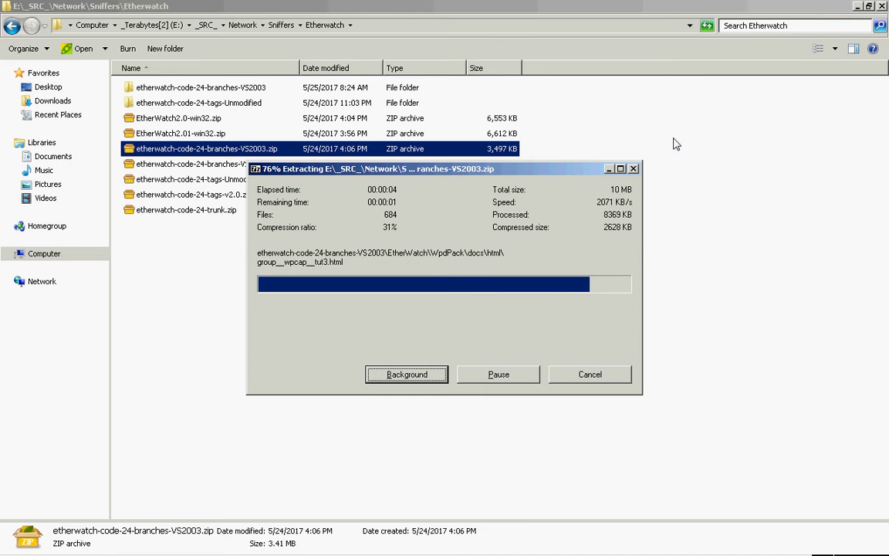
# - Open the extracted etherwatch-code-24-branches-VS2003 folder, the folder of the same name nested inside it, and its EtherWatch folder
pyautogui.press('Home')
pyautogui.press('Return')
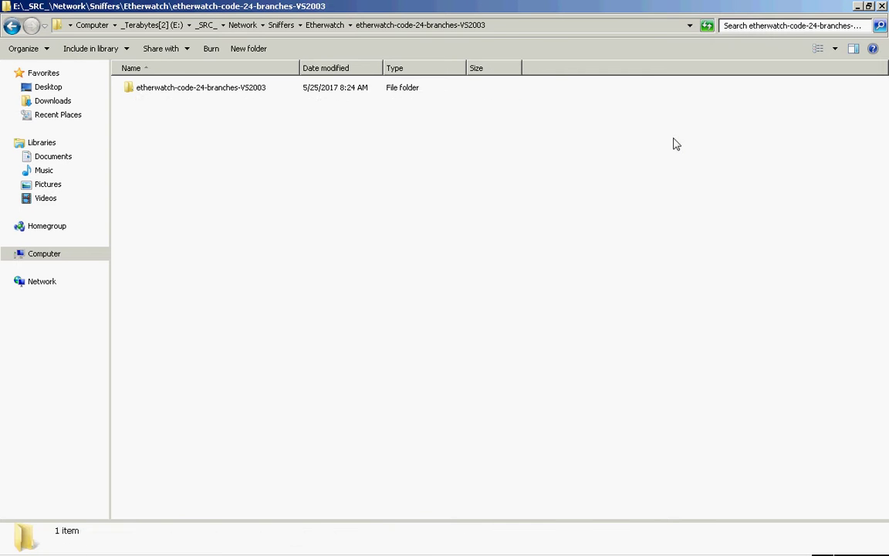
pyautogui.press('Down')
pyautogui.press('Return')
pyautogui.press('Down')
pyautogui.press('Down')
pyautogui.press('Up')
pyautogui.press('Return')
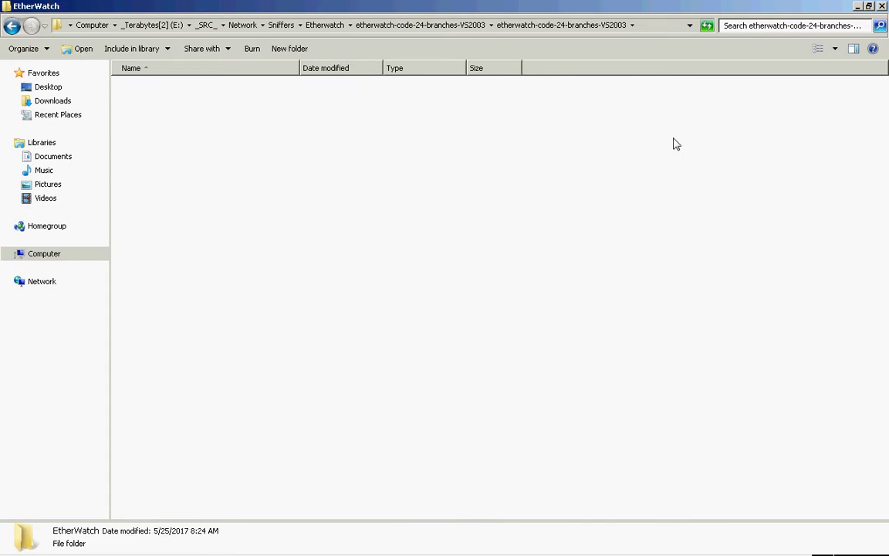
# - Look through the source files in the EtherWatch folder
pyautogui.press('Down')
pyautogui.press('Down')
pyautogui.press('Down')
pyautogui.press('Down')
pyautogui.press('Down')
pyautogui.press('Down')
pyautogui.press('Down')
pyautogui.press('Down')
pyautogui.press('Down')
pyautogui.press('Down')
pyautogui.press('Down')
pyautogui.press('Down')
pyautogui.press('Down')
pyautogui.press('Down')
pyautogui.press('Down')
pyautogui.press('Down')
pyautogui.press('Down')
pyautogui.press('Down')
pyautogui.press('Down')
pyautogui.press('Down')
pyautogui.press('Down')
pyautogui.press('Down')
pyautogui.press('Down')
pyautogui.press('Down')
pyautogui.press('Down')
pyautogui.press('Down')
pyautogui.press('Down')
pyautogui.press('Down')
pyautogui.press('Down')
pyautogui.press('Down')
pyautogui.press('Down')
pyautogui.press('Down')
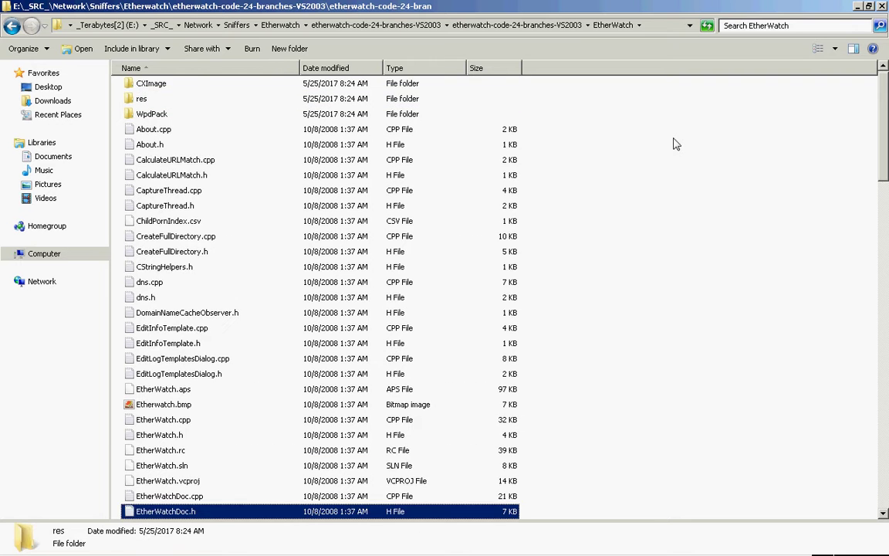
# - View the Etherwatch.bmp image from the EtherWatch folder and close the viewer
pyautogui.press('Up')
pyautogui.press('Up')
pyautogui.press('Up')
pyautogui.press('Up')
pyautogui.press('Up')
pyautogui.press('Up')
pyautogui.press('Up')
pyautogui.press('Up')
pyautogui.press('Up')
pyautogui.press('Up')
pyautogui.press('Up')
pyautogui.press('Up')
pyautogui.press('Up')
pyautogui.press('Down')
pyautogui.press('Down')
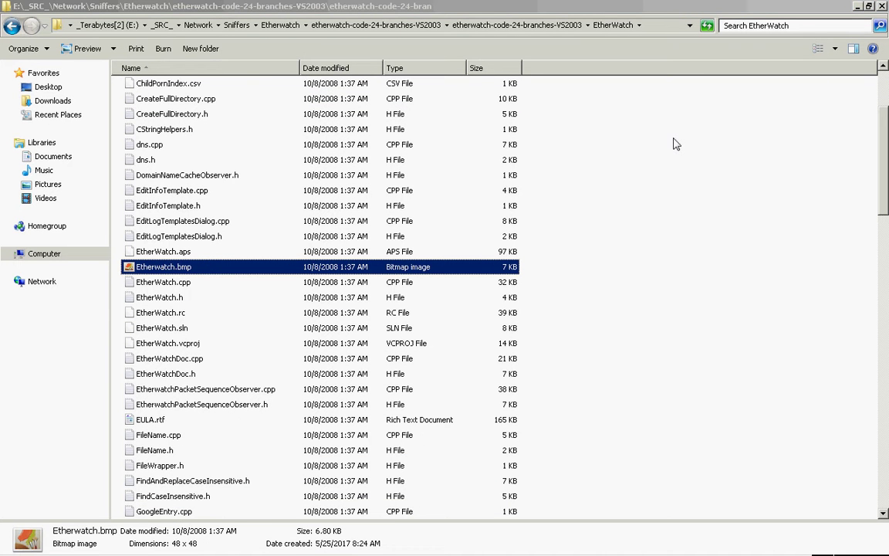
pyautogui.press('Return')
pyautogui.hotkey('alt', 'F4')
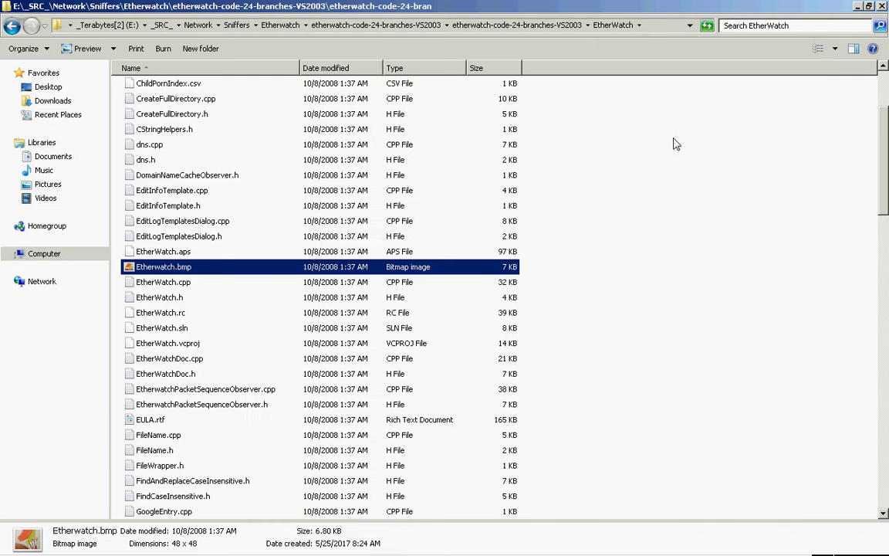
# - Go back up to the _SRC_ folder and open its OS folder
pyautogui.press('BackSpace')
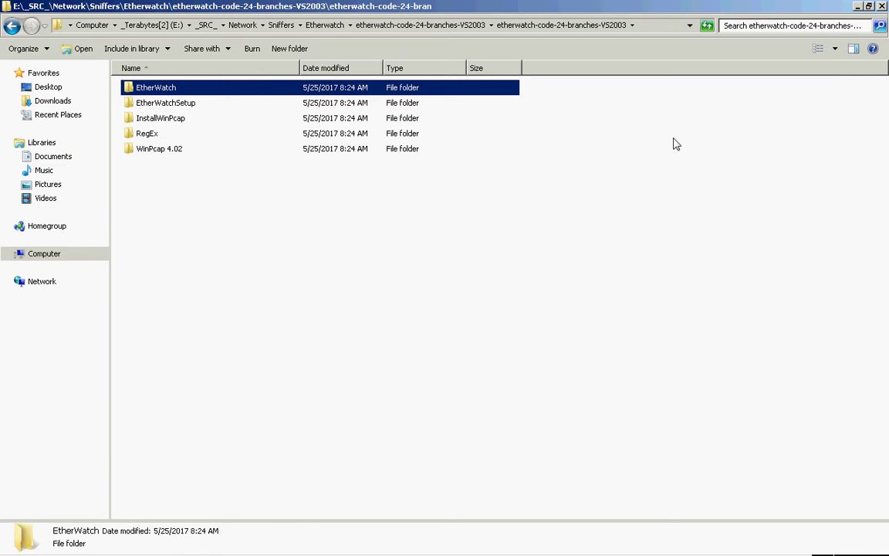
pyautogui.press('BackSpace')
pyautogui.press('BackSpace')
pyautogui.press('BackSpace')
pyautogui.press('BackSpace')
pyautogui.press('BackSpace')
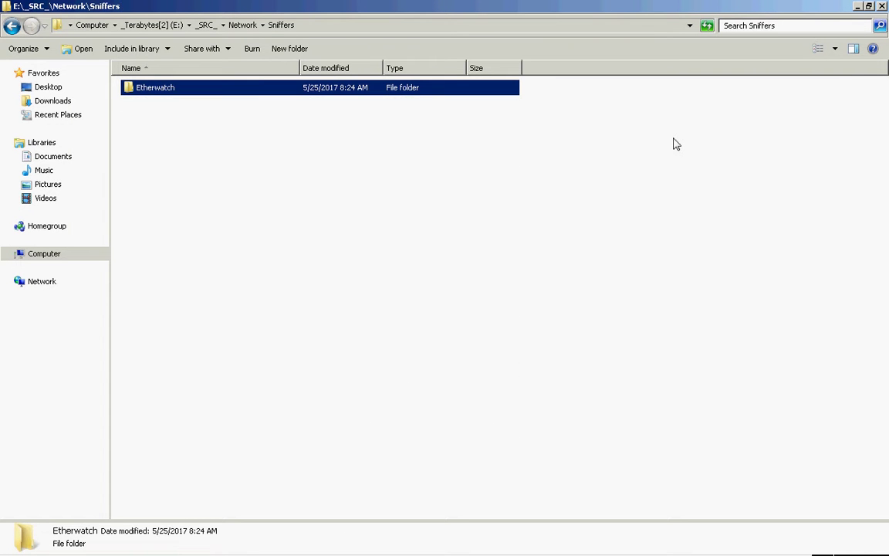
pyautogui.press('Down')
pyautogui.press('Return')
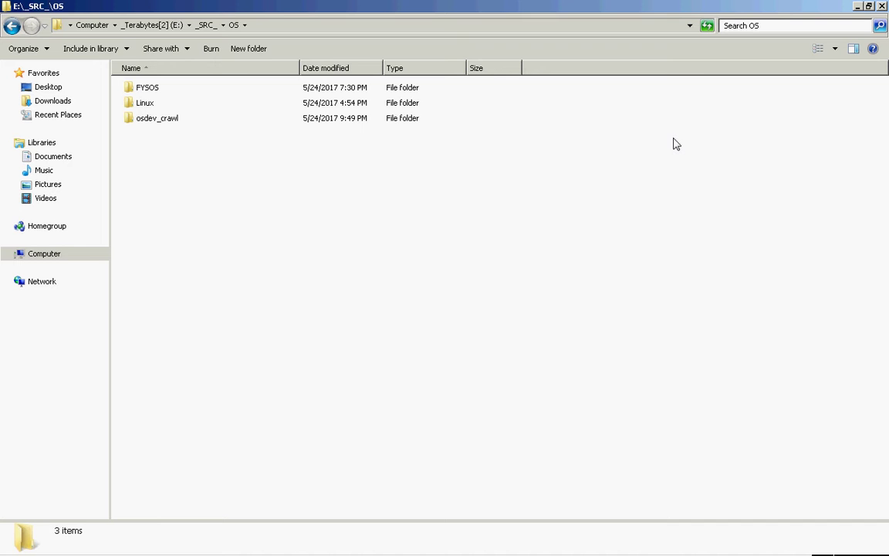
# - Open the 12.0 folder under Linux\Slackware
pyautogui.press('l')
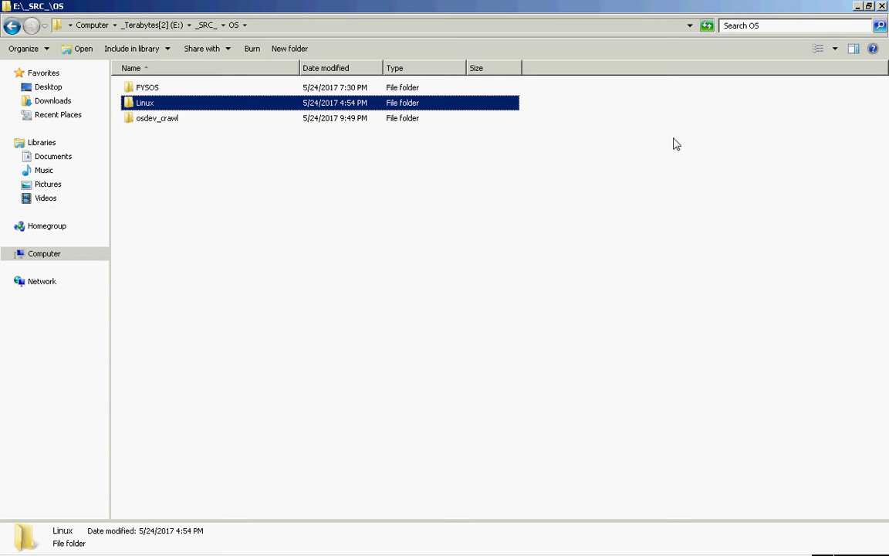
pyautogui.press('Return')
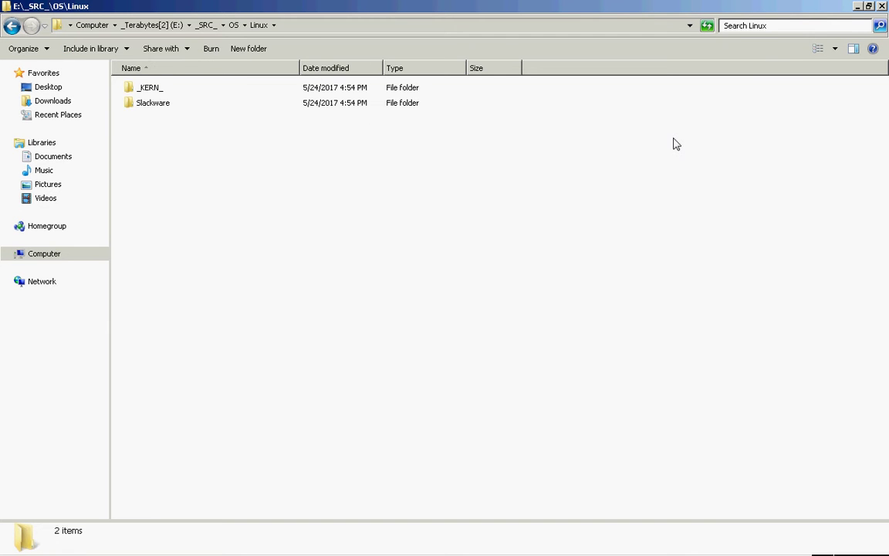
pyautogui.press('s')
pyautogui.press('Return')
pyautogui.press('1')
pyautogui.press('Return')
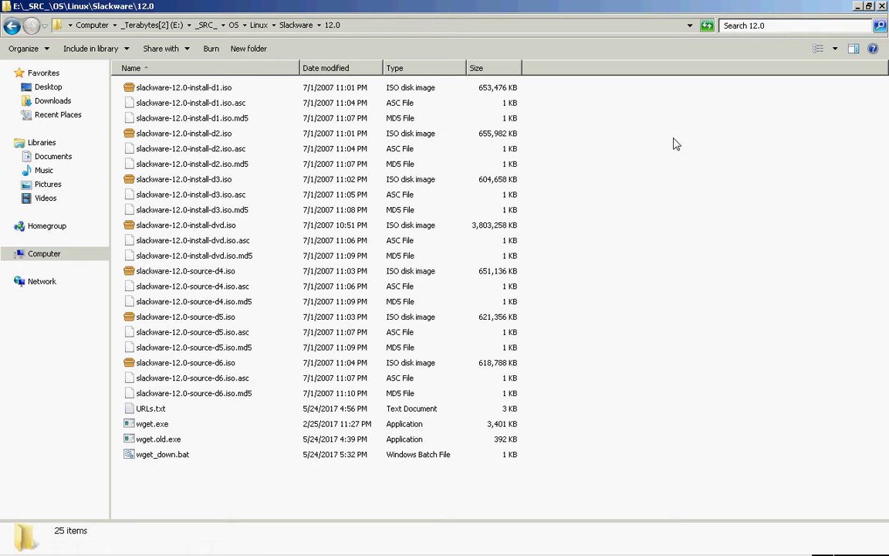
# - Open wget_down.bat for editing in Notepad to read its download commands, and close it without changes
pyautogui.press('Down')
pyautogui.press('Down')
pyautogui.press('Down')
pyautogui.press('Down')
pyautogui.press('Down')
pyautogui.press('Down')
pyautogui.press('Down')
pyautogui.press('Down')
pyautogui.press('Down')
pyautogui.press('Down')
pyautogui.press('Down')
pyautogui.press('Down')
pyautogui.press('Down')
pyautogui.press('Down')
pyautogui.press('Down')
pyautogui.press('Down')
pyautogui.press('Down')
pyautogui.press('Down')
pyautogui.press('Down')
pyautogui.press('Down')
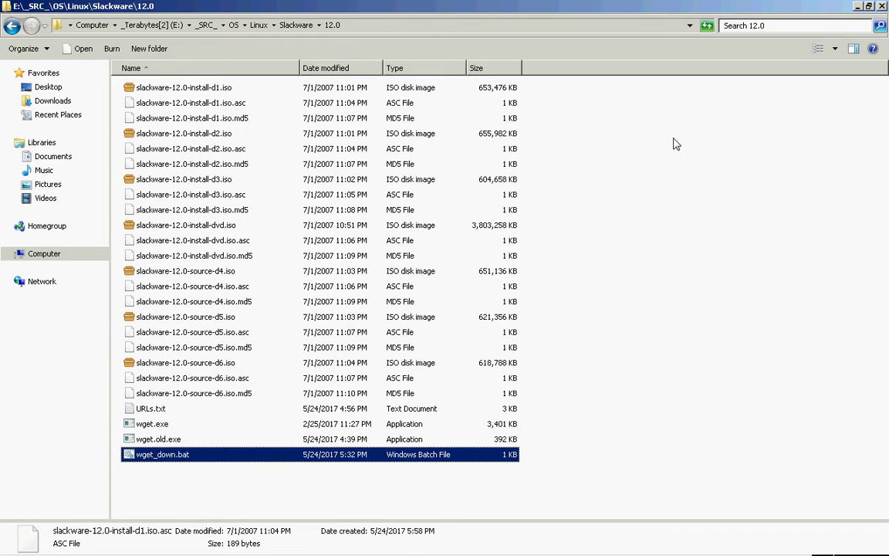
pyautogui.hotkey('shift', 'F10')
pyautogui.press('Down')
pyautogui.press('Down')
pyautogui.press('Return')
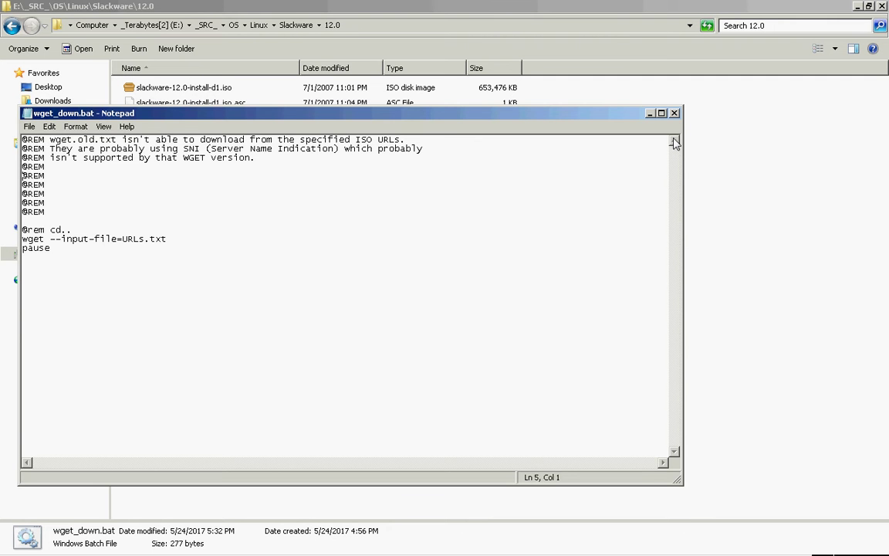
pyautogui.hotkey('alt', 'F4')
# - Open URLs.txt to view its list of download links and close it
pyautogui.press('Up')
pyautogui.press('Up')
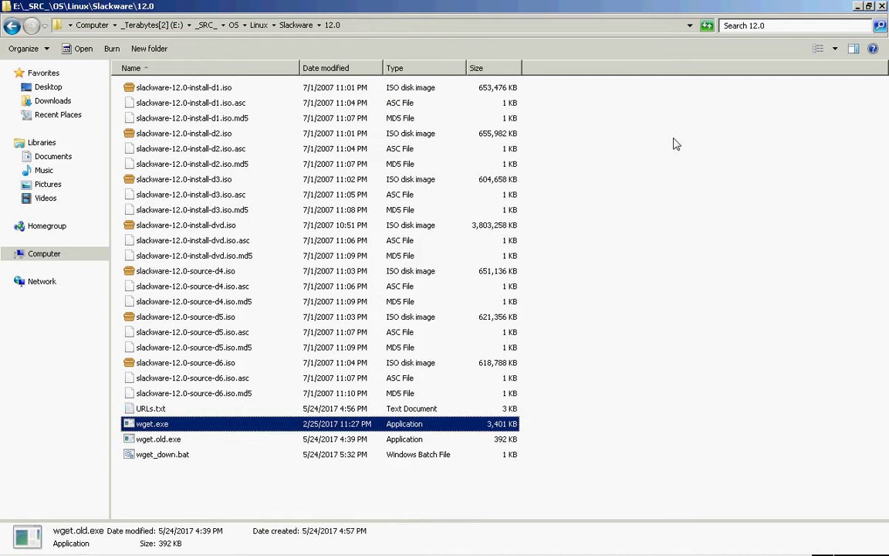
pyautogui.press('Up')
pyautogui.press('Return')
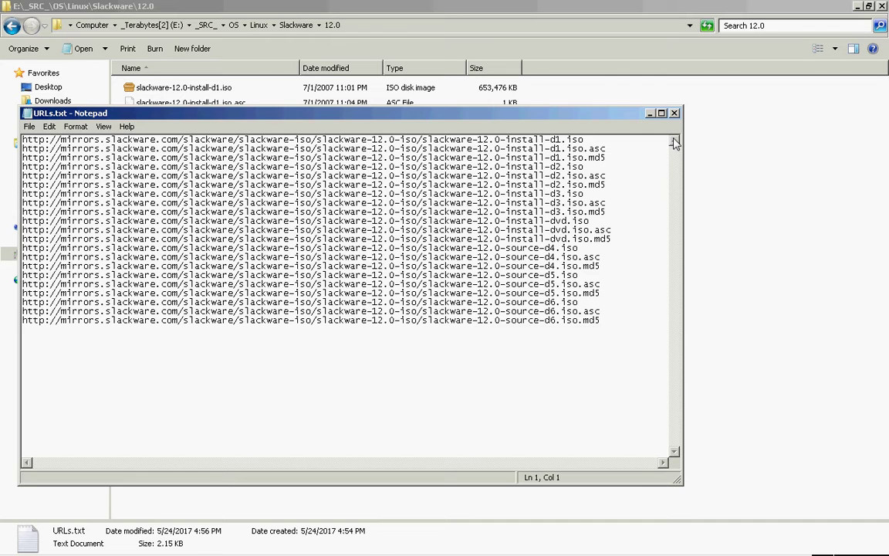
pyautogui.hotkey('alt', 'F4')
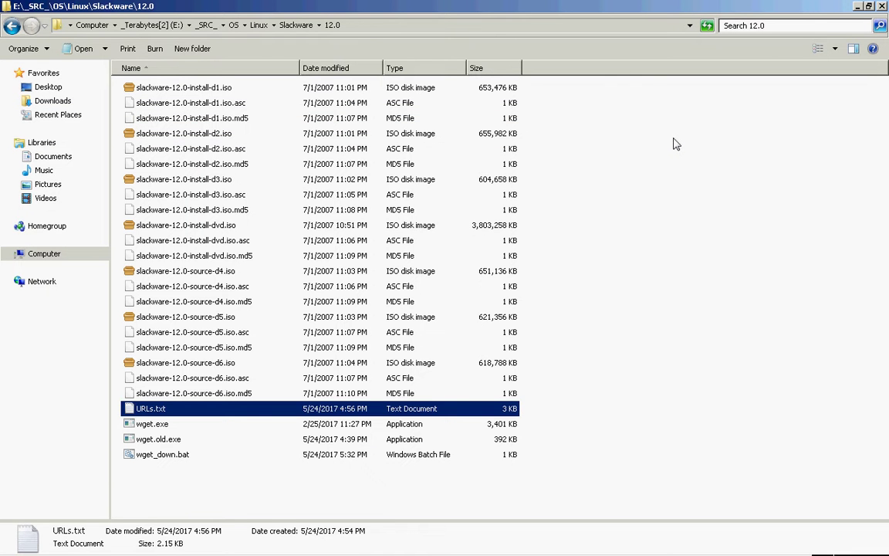
# - Look back through the Slackware 12.0 source and install ISO files up to slackware-12.0-install-d2.iso
pyautogui.press('Up')
pyautogui.press('Up')
pyautogui.press('Up')
pyautogui.press('Up')
pyautogui.press('Up')
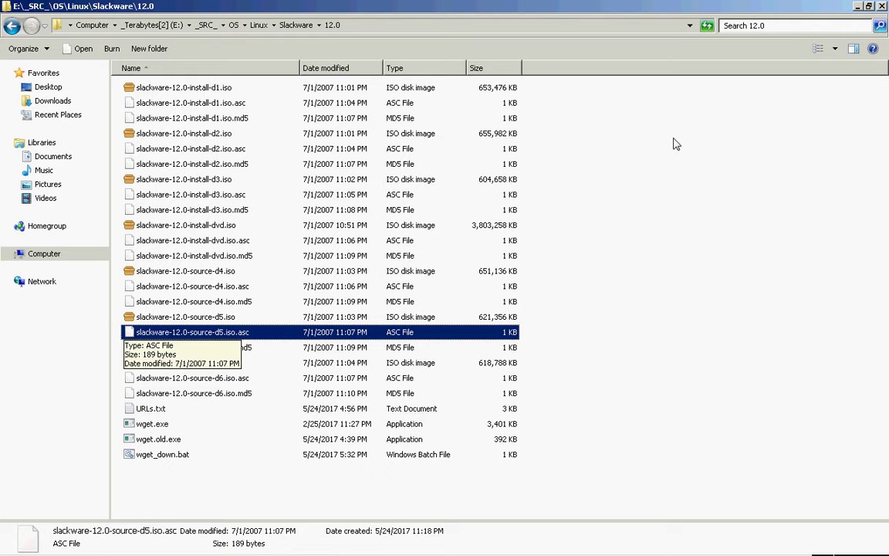
pyautogui.press('Up')
pyautogui.press('Up')
pyautogui.press('Up')
pyautogui.press('Up')
pyautogui.press('Up')
pyautogui.press('Up')
pyautogui.press('Up')
pyautogui.press('Up')
pyautogui.press('Up')
pyautogui.press('Up')
pyautogui.press('Up')
pyautogui.press('Up')
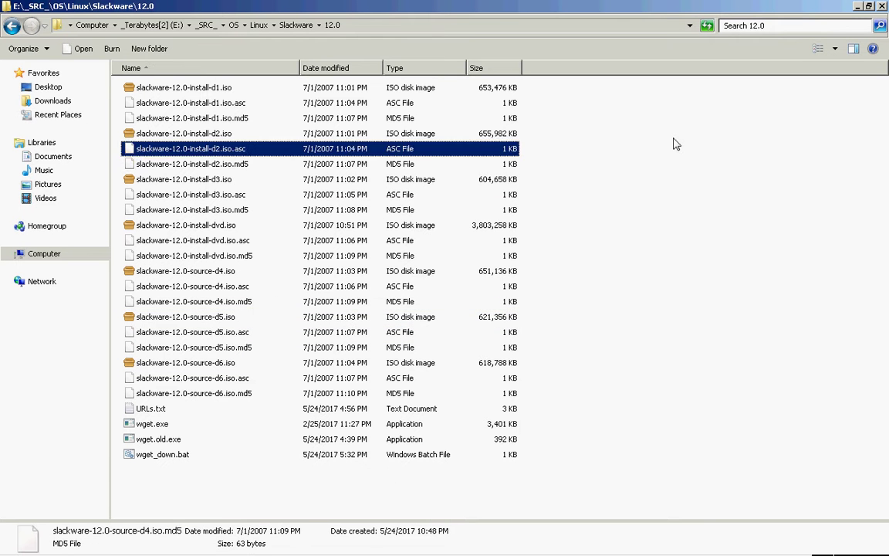
pyautogui.press('Down')
pyautogui.press('Up')
pyautogui.press('Up')
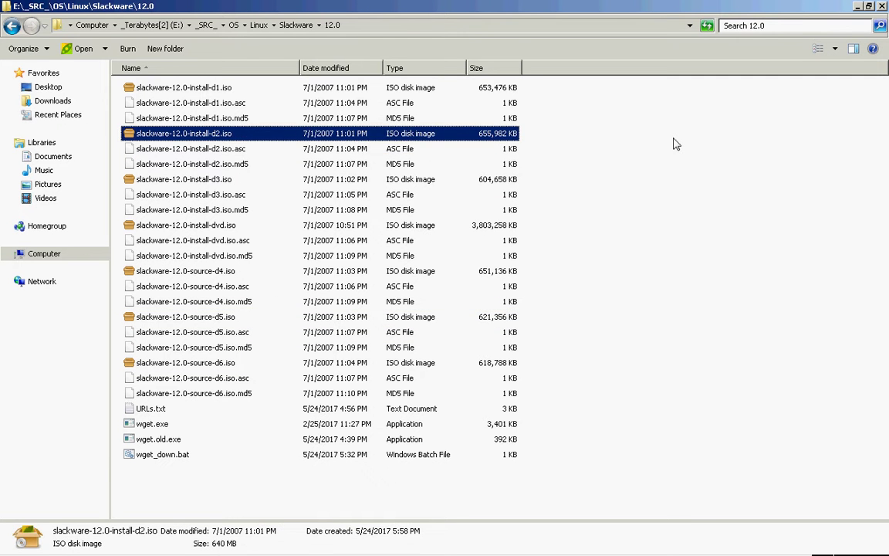
# - Go back up to the OS folder and open osdev_crawl
pyautogui.press('BackSpace')
pyautogui.press('BackSpace')
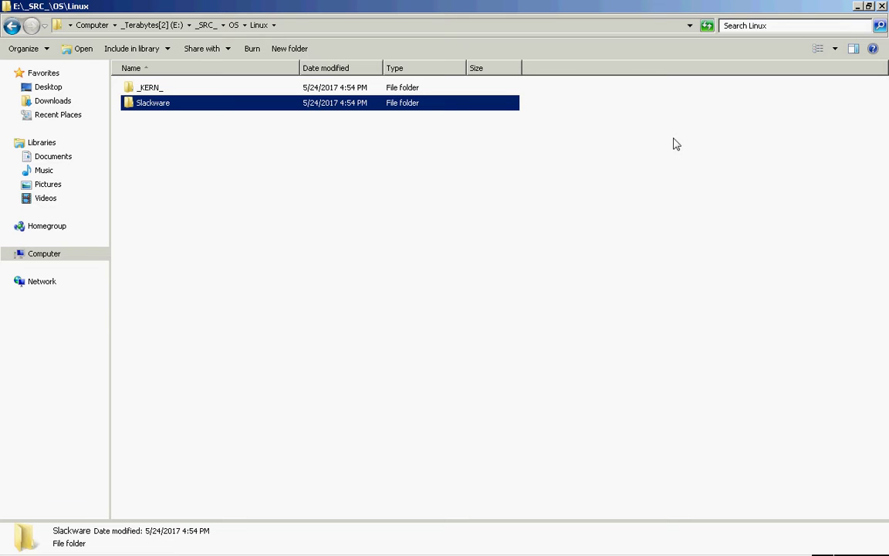
pyautogui.press('BackSpace')
pyautogui.press('Down')
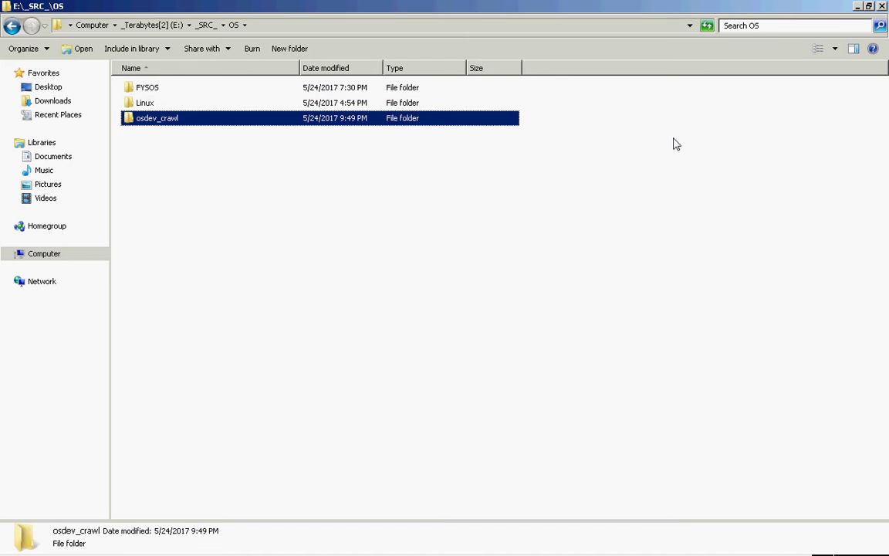
pyautogui.press('Return')
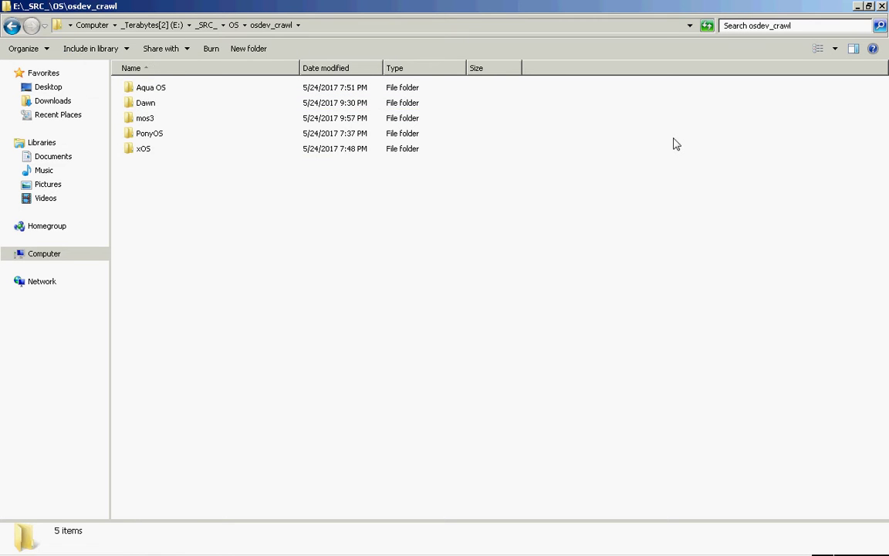
# - View the contents of the Dawn folder and the mos3 folder in osdev_crawl
pyautogui.press('Down')
pyautogui.press('Return')
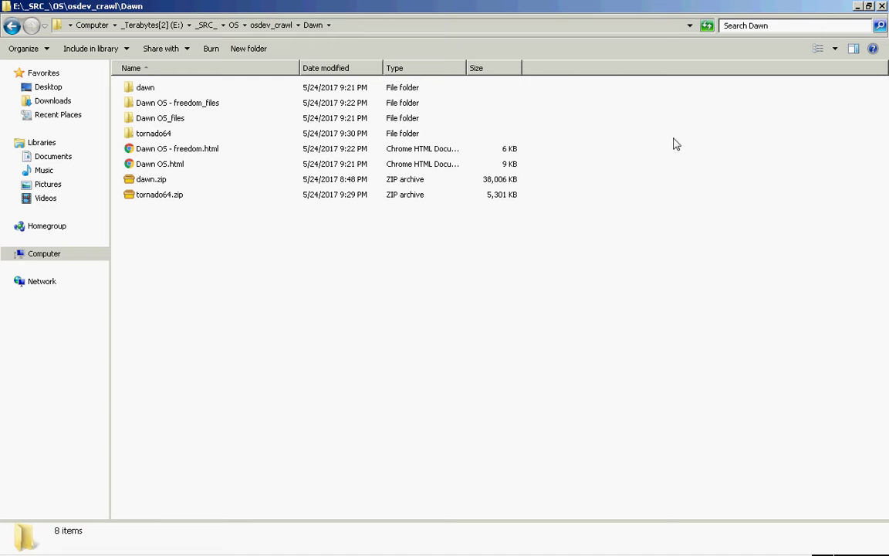
pyautogui.press('BackSpace')
pyautogui.press('Down')
pyautogui.press('Return')
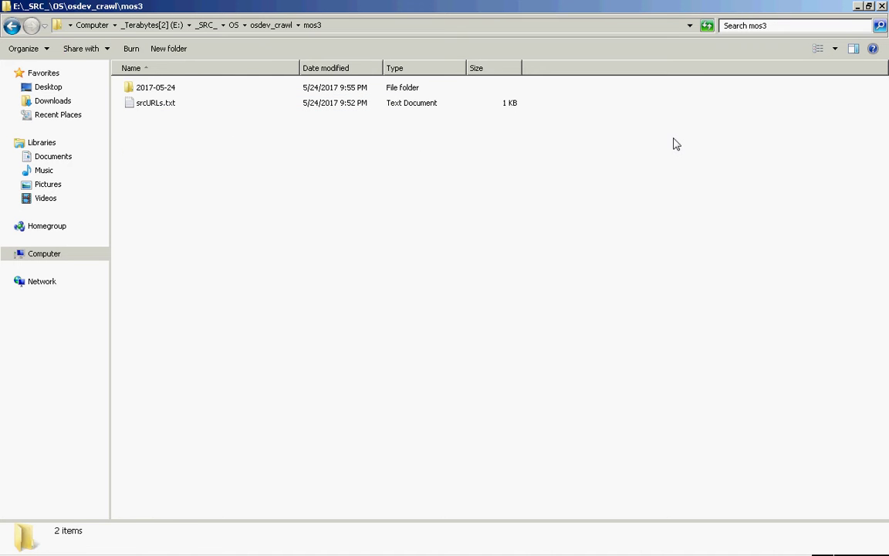
# - Return to osdev_crawl and open the 4.0 folder inside PonyOS
pyautogui.press('BackSpace')
pyautogui.press('Down')
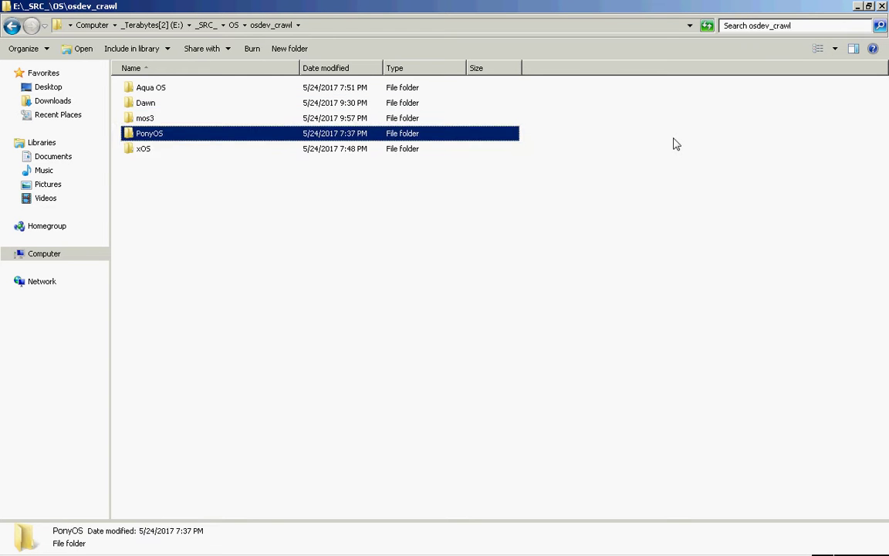
pyautogui.press('Return')
pyautogui.press('Down')
pyautogui.press('Up')
pyautogui.press('Return')
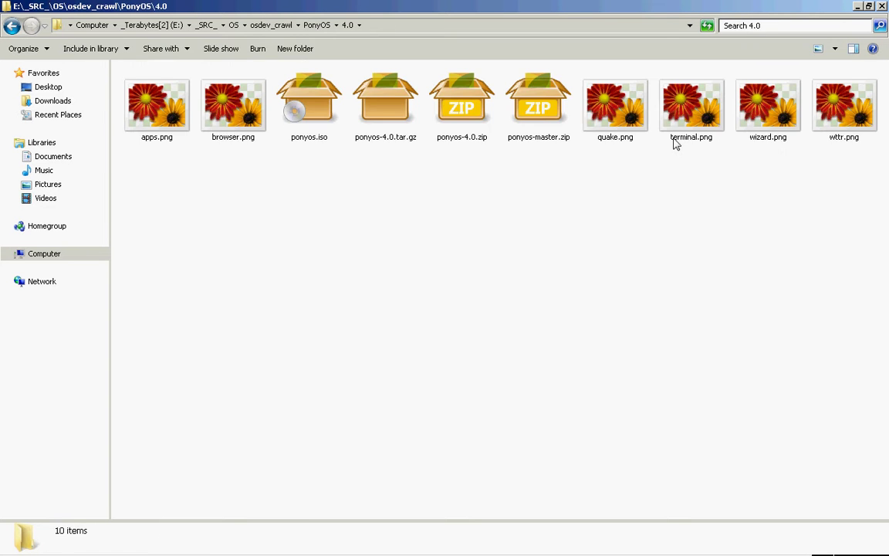
# - Extract ponyos-master.zip with 7-Zip into a subfolder named ponyos-master
pyautogui.press('Right')
pyautogui.press('Right')
pyautogui.press('Right')
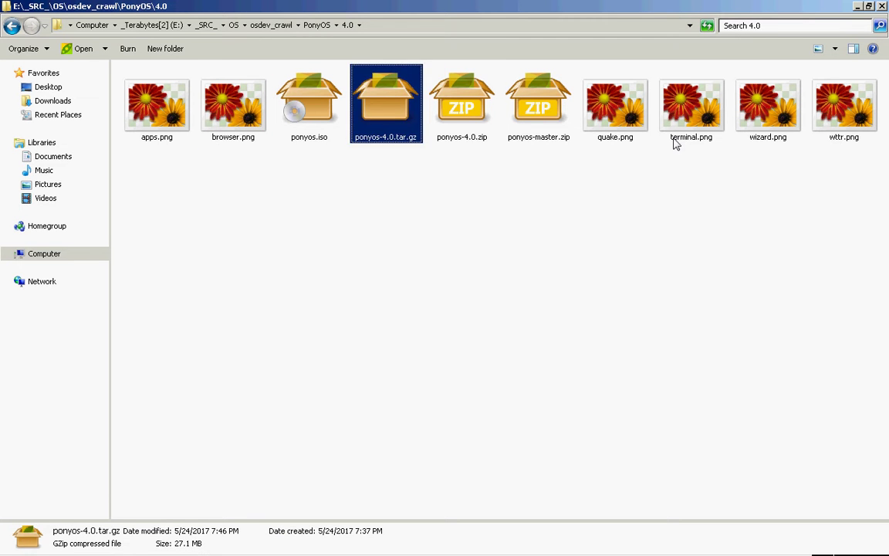
pyautogui.press('Right')
pyautogui.press('Right')
pyautogui.hotkey('shift', 'F10')
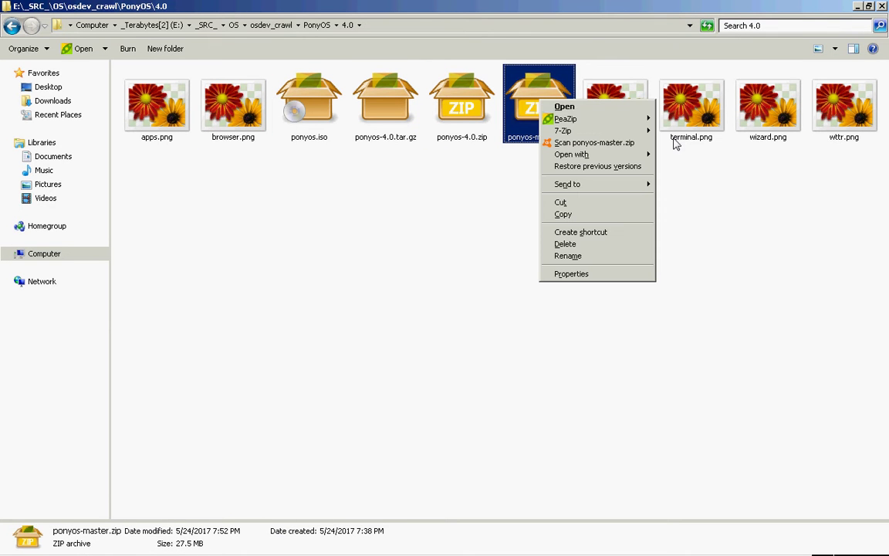
pyautogui.press('Down')
pyautogui.press('Down')
pyautogui.press('Down')
pyautogui.press('Right')
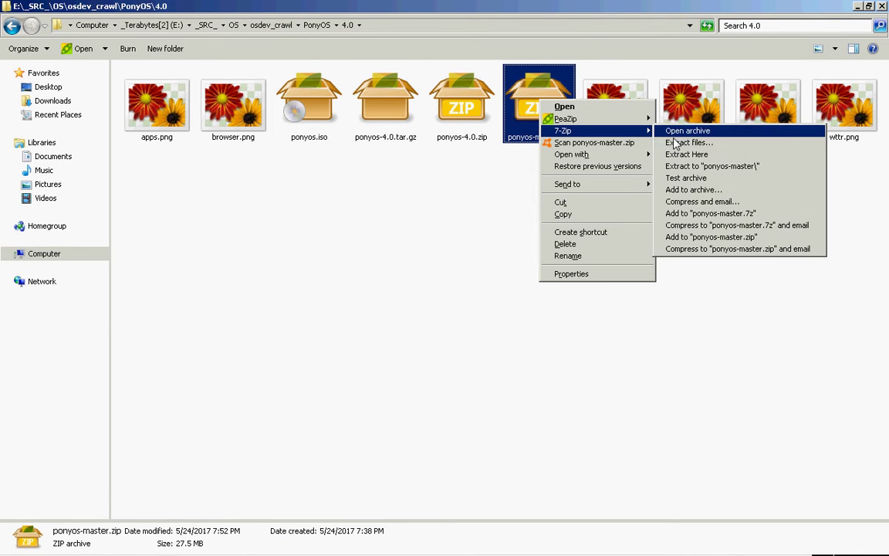
pyautogui.press('Down')
pyautogui.press('Down')
pyautogui.press('Down')
pyautogui.press('Return')
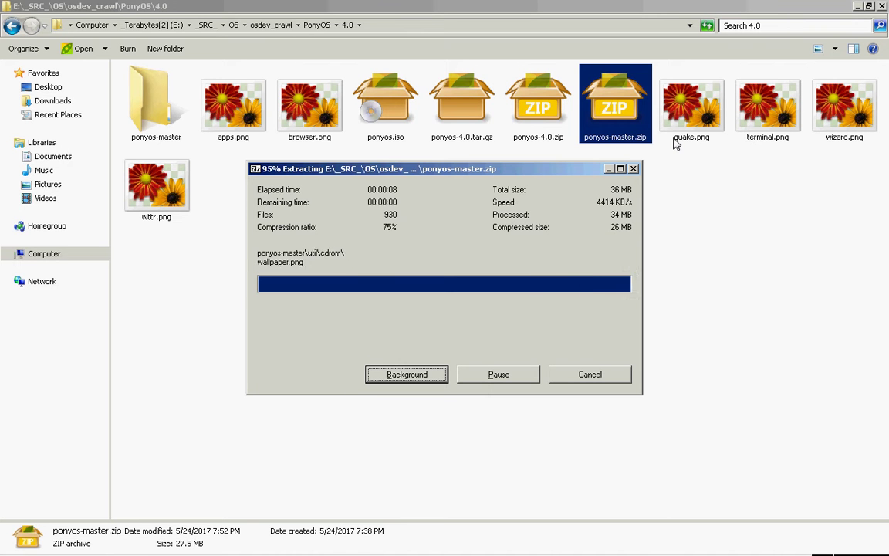
# - Open the extracted ponyos-master folder, the ponyos-master folder nested inside it, and its hdd folder
pyautogui.press('Home')
pyautogui.press('Return')
pyautogui.press('Down')
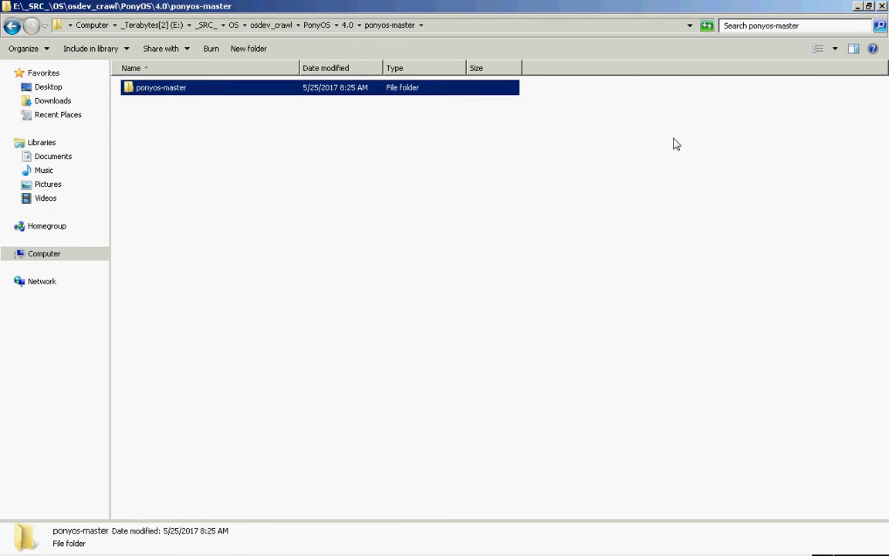
pyautogui.press('Return')
pyautogui.press('Down')
pyautogui.press('Down')
pyautogui.press('Up')
pyautogui.press('Return')
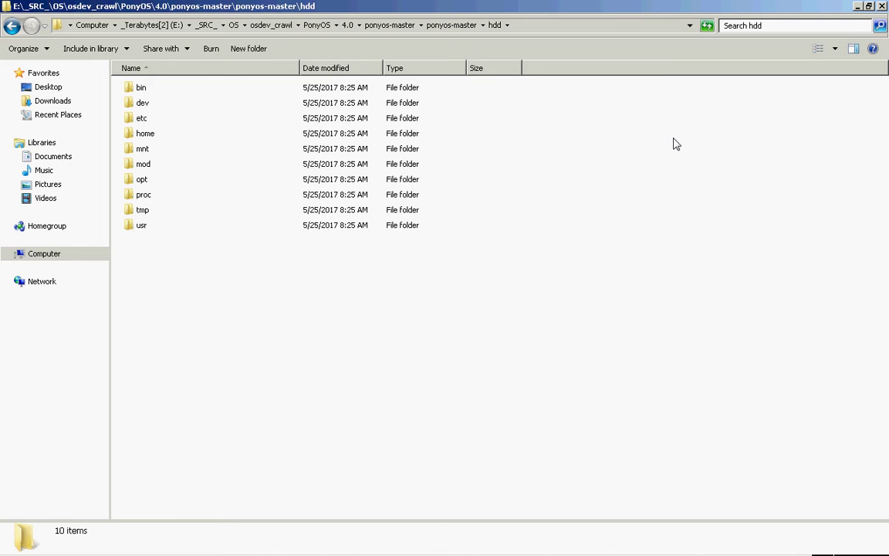
# - View the contents of the bin and dev folders inside hdd
pyautogui.press('Down')
pyautogui.press('Up')
pyautogui.press('Return')
pyautogui.press('BackSpace')
pyautogui.press('Down')
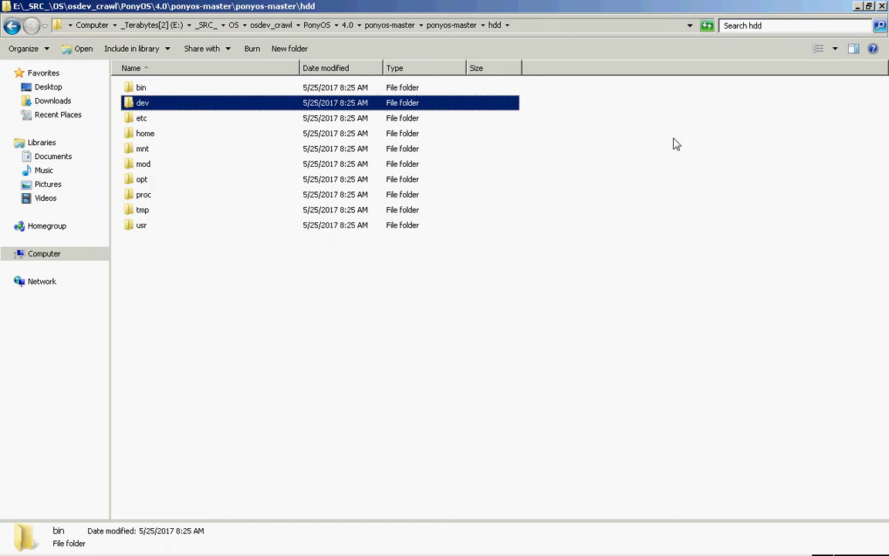
pyautogui.press('Return')
pyautogui.press('BackSpace')
# - View the contents of the etc folder in hdd and open the neighbouring home folder
pyautogui.press('Down')
pyautogui.press('Return')
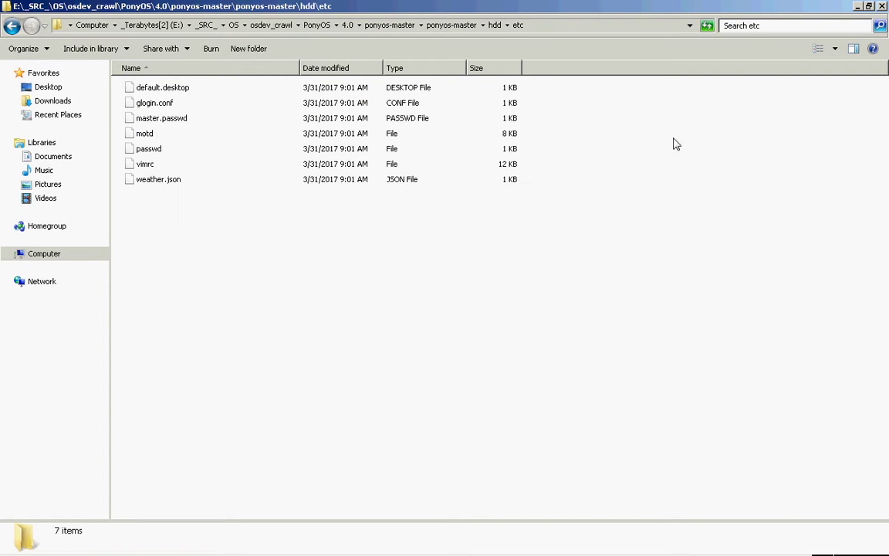
pyautogui.press('BackSpace')
pyautogui.press('Down')
pyautogui.press('Return')
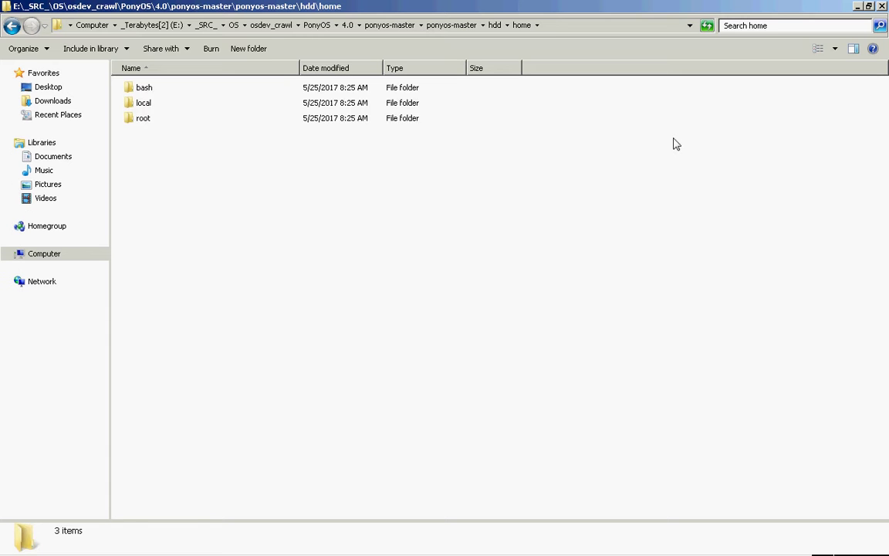
# - View the contents of the bash and local folders inside home
pyautogui.press('Down')
pyautogui.press('Up')
pyautogui.press('Return')
pyautogui.press('BackSpace')
pyautogui.press('Down')
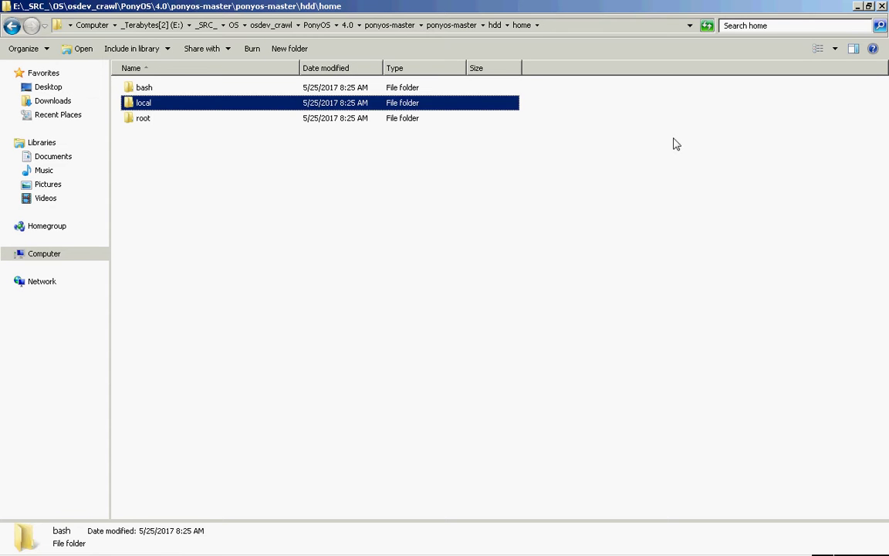
pyautogui.press('Return')
pyautogui.press('BackSpace')
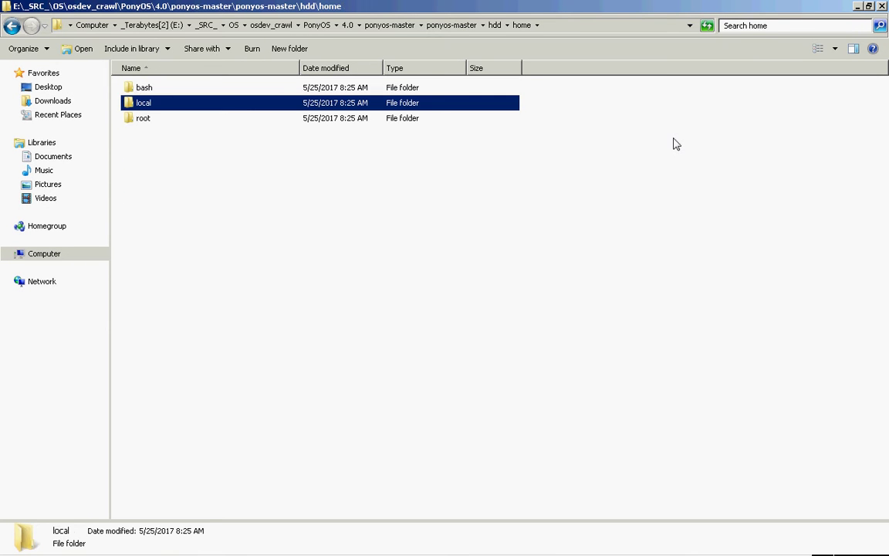
# - View the mnt folder in hdd and return to the inner ponyos-master folder
pyautogui.press('BackSpace')
pyautogui.press('Down')
pyautogui.press('Return')
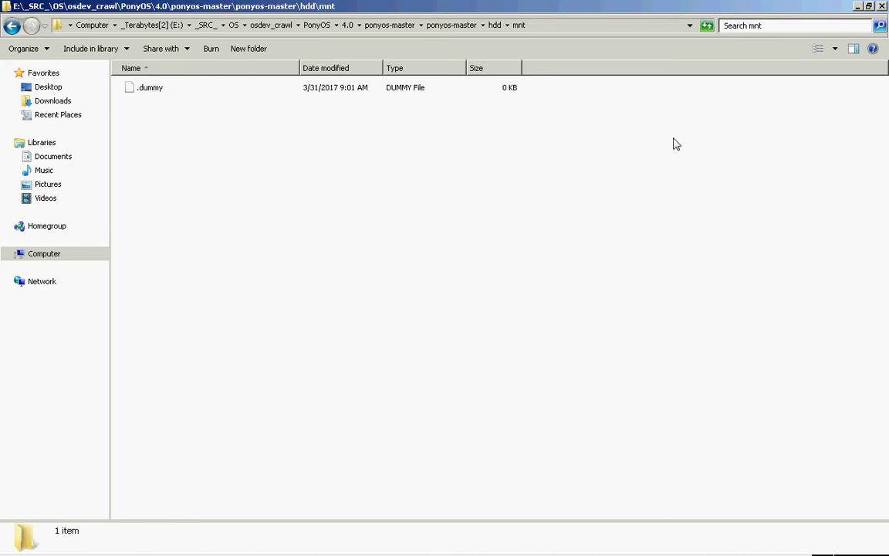
pyautogui.press('BackSpace')
pyautogui.press('BackSpace')
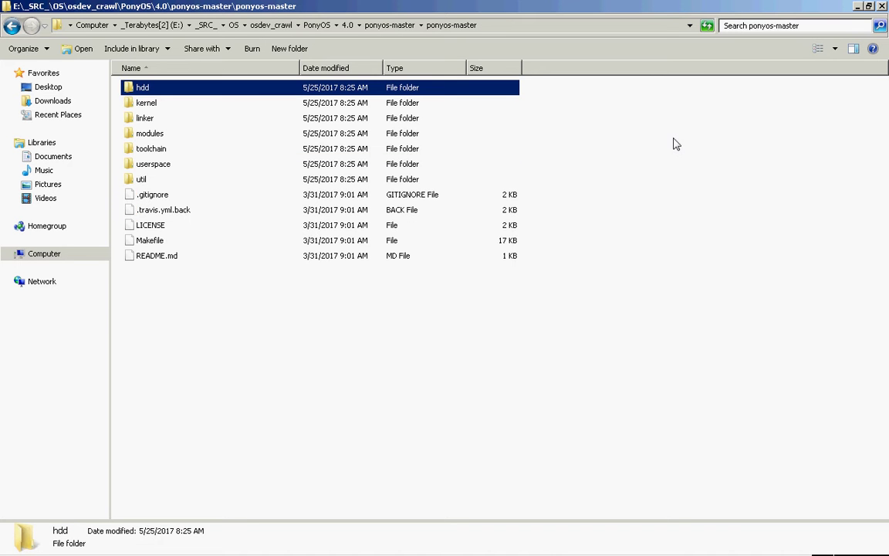
# - Open the kernel folder of ponyos-master and view the source files in its cpu folder
pyautogui.press('Down')
pyautogui.press('Return')
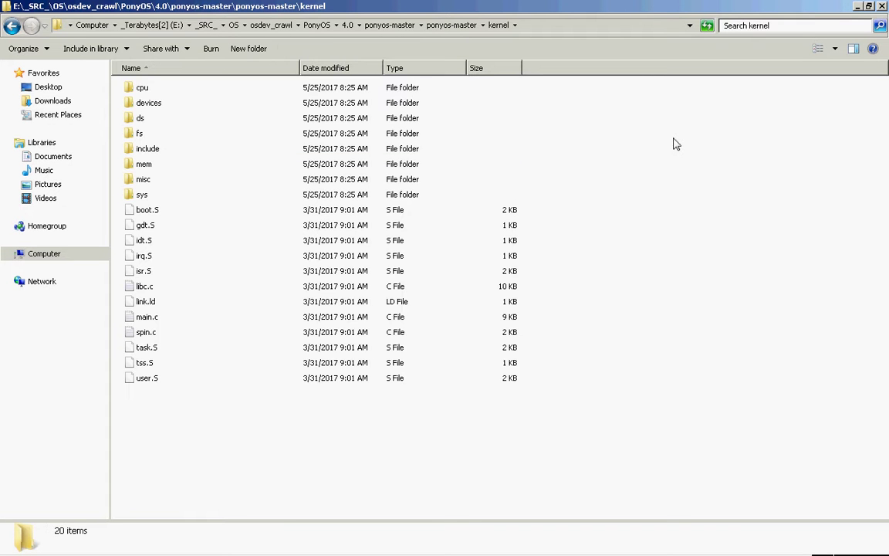
pyautogui.press('Down')
pyautogui.press('Return')
pyautogui.press('BackSpace')
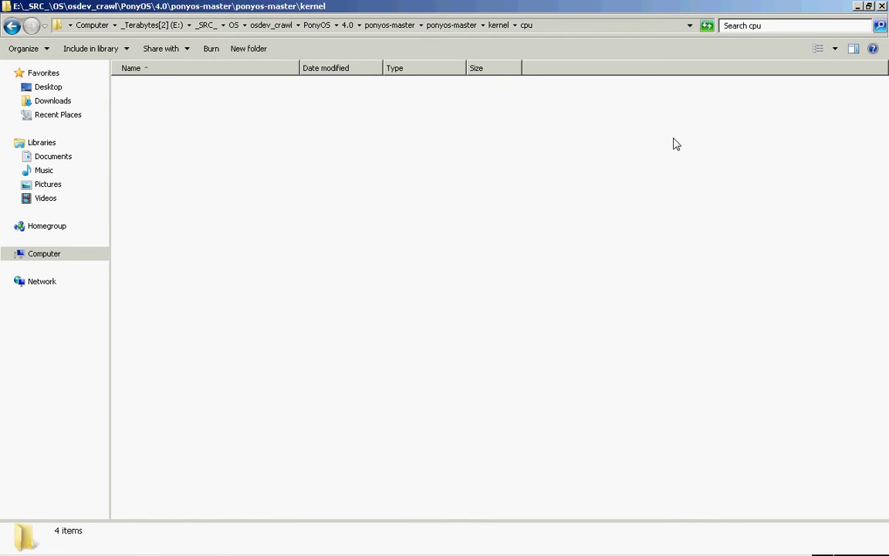
pyautogui.press('Down')
pyautogui.press('Up')
pyautogui.press('Return')
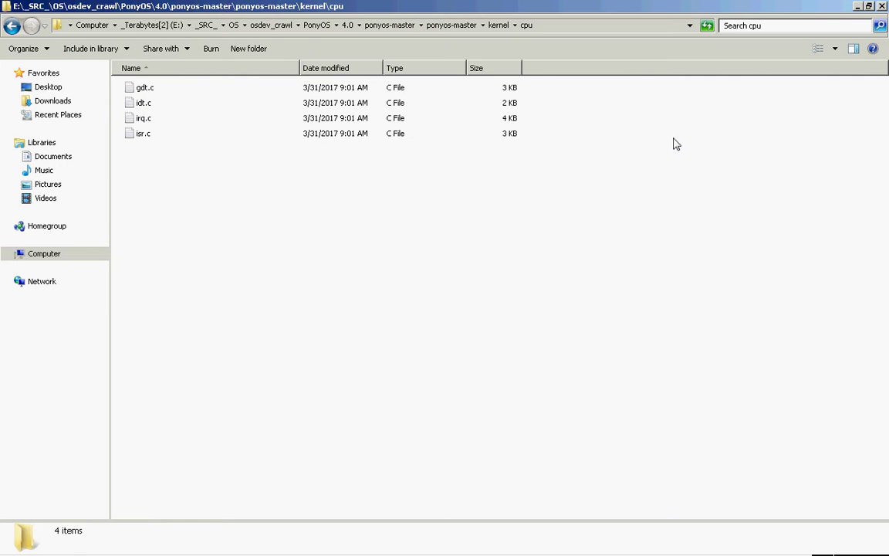
# - View the source files in the devices and ds folders of kernel
pyautogui.press('BackSpace')
pyautogui.press('Down')
pyautogui.press('Return')
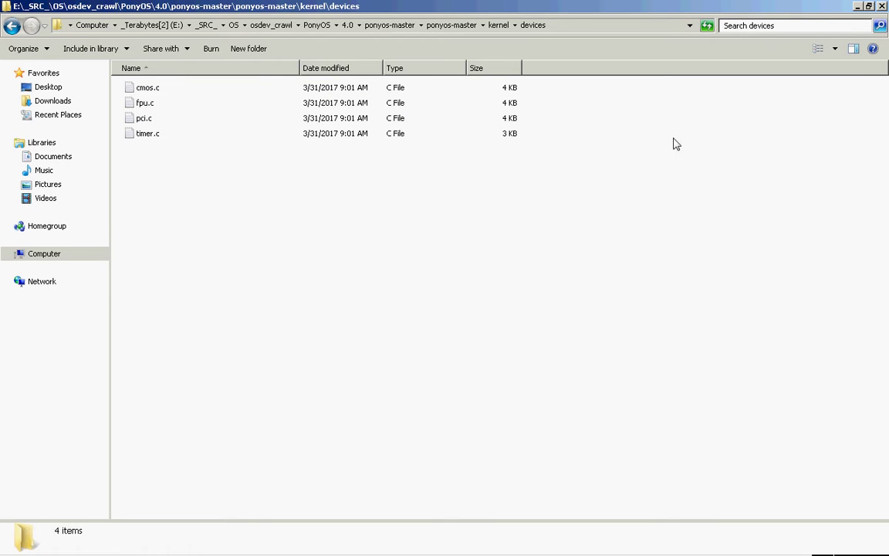
pyautogui.press('BackSpace')
pyautogui.press('Down')
pyautogui.press('Return')
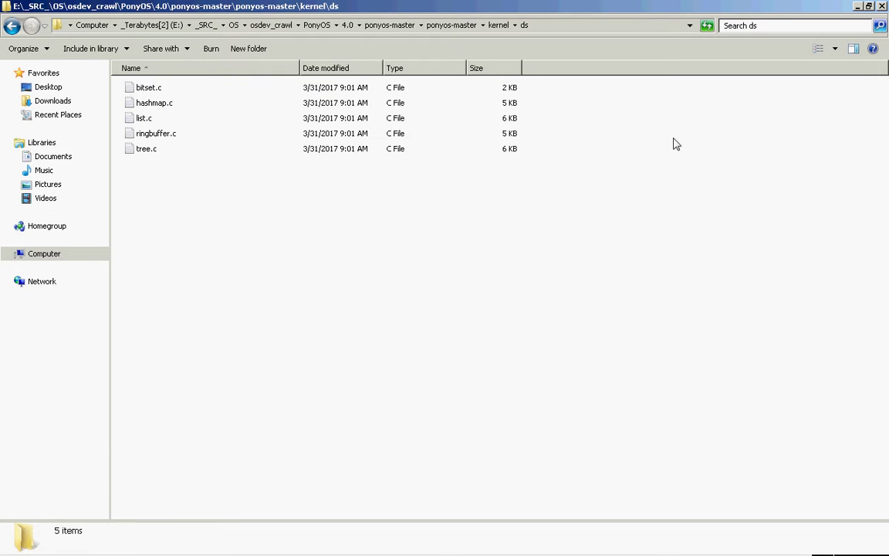
# - View the source files in kernel's fs folder and open its include folder
pyautogui.press('BackSpace')
pyautogui.press('Down')
pyautogui.press('Return')
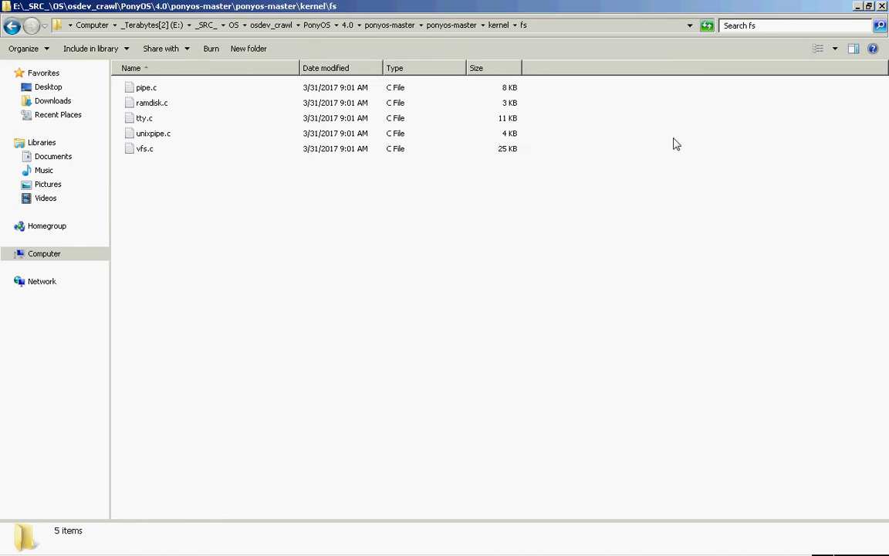
pyautogui.press('BackSpace')
pyautogui.press('Down')
pyautogui.press('Return')
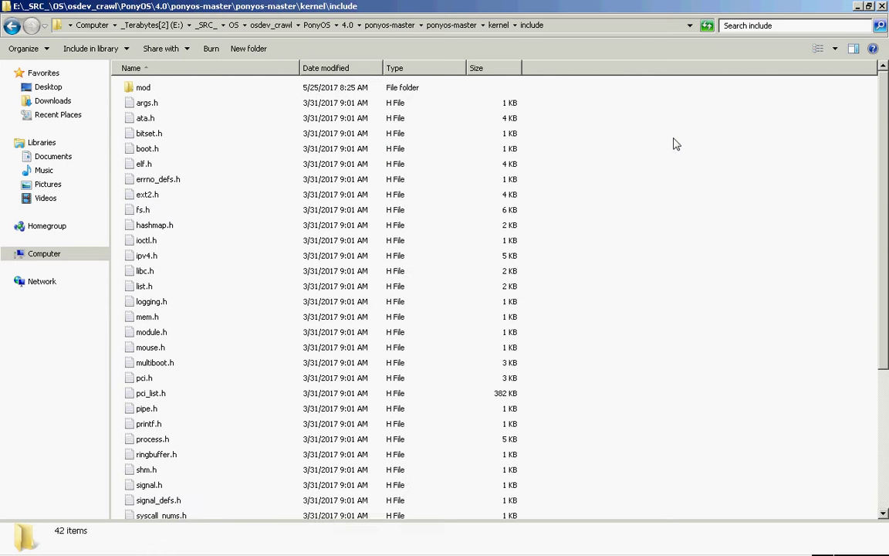
# - Look through the header files in the include folder down to video.h and back up past mem.h
pyautogui.press('Down')
pyautogui.press('Down')
pyautogui.press('Down')
pyautogui.press('Down')
pyautogui.press('Down')
pyautogui.press('Down')
pyautogui.press('Down')
pyautogui.press('Down')
pyautogui.press('Down')
pyautogui.press('Down')
pyautogui.press('Down')
pyautogui.press('Down')
pyautogui.press('Down')
pyautogui.press('Down')
pyautogui.press('Down')
pyautogui.press('Down')
pyautogui.press('Down')
pyautogui.press('Down')
pyautogui.press('Down')
pyautogui.press('Down')
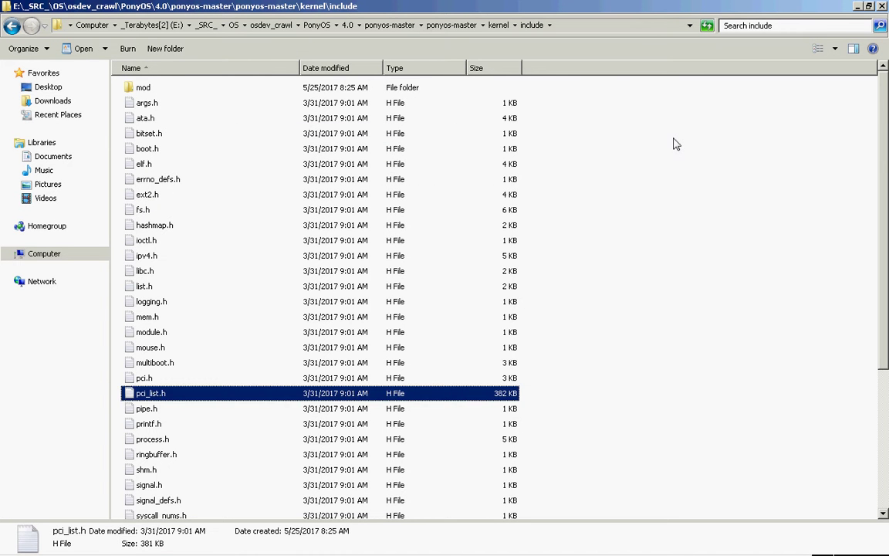
pyautogui.press('Down')
pyautogui.press('Down')
pyautogui.press('Down')
pyautogui.press('Down')
pyautogui.press('Down')
pyautogui.press('Down')
pyautogui.press('Down')
pyautogui.press('Down')
pyautogui.press('Down')
pyautogui.press('Down')
pyautogui.press('Down')
pyautogui.press('Down')
pyautogui.press('Down')
pyautogui.press('Down')
pyautogui.press('Down')
pyautogui.press('Down')
pyautogui.press('Down')
pyautogui.press('Down')
pyautogui.press('Down')
pyautogui.press('Down')
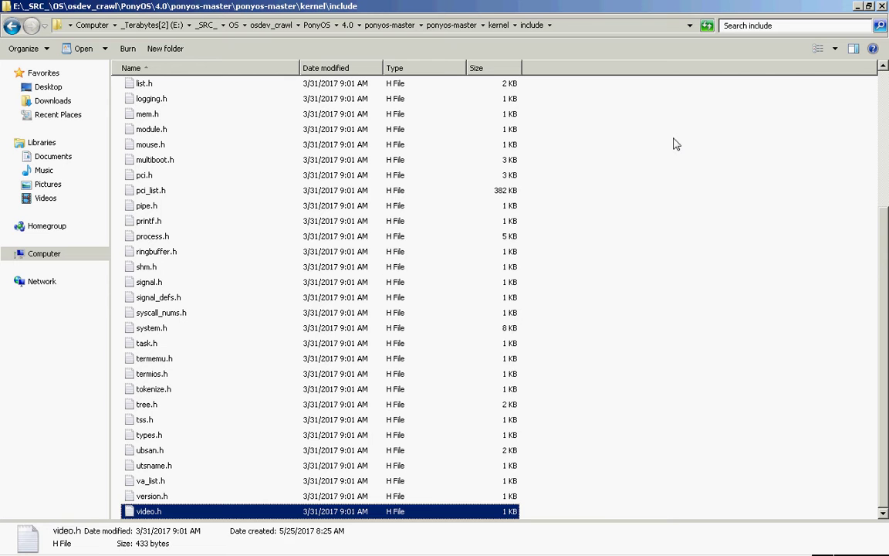
pyautogui.press('Up')
pyautogui.press('Up')
pyautogui.press('Up')
pyautogui.press('Up')
pyautogui.press('Up')
pyautogui.press('Up')
pyautogui.press('Up')
pyautogui.press('Up')
pyautogui.press('Up')
pyautogui.press('Up')
pyautogui.press('Up')
pyautogui.press('Up')
pyautogui.press('Up')
pyautogui.press('Up')
pyautogui.press('Up')
pyautogui.press('Up')
pyautogui.press('Up')
pyautogui.press('Up')
pyautogui.press('Up')
pyautogui.press('Up')
pyautogui.press('Up')
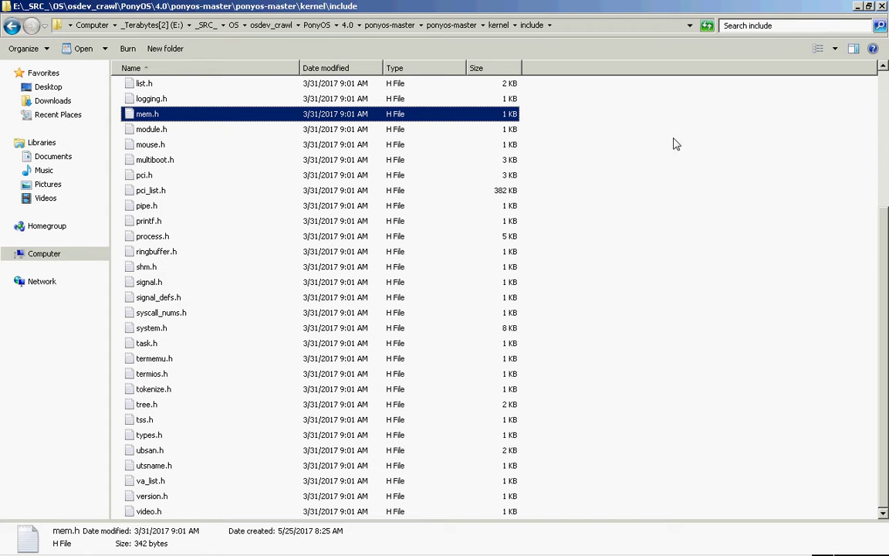
pyautogui.press('Up')
pyautogui.press('Up')
# - Leave include and view the source files in kernel's mem and misc folders
pyautogui.press('BackSpace')
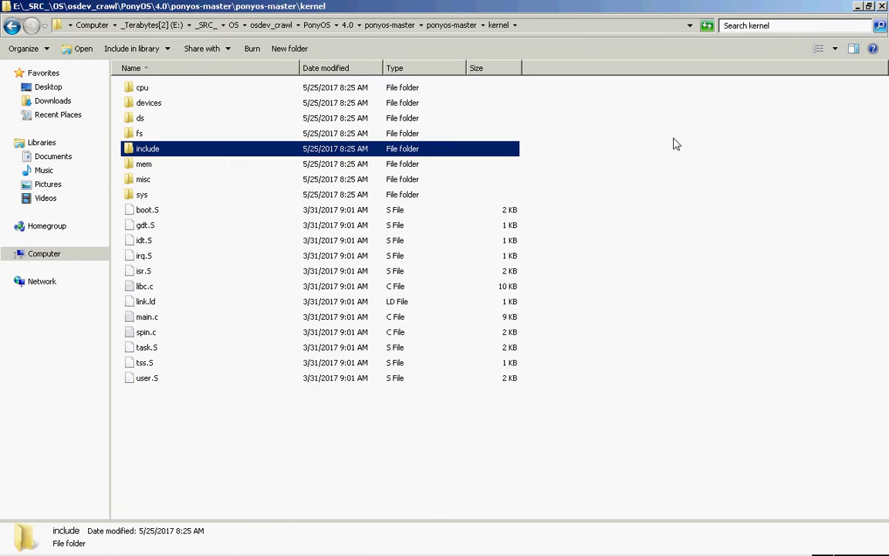
pyautogui.press('Down')
pyautogui.press('Return')
pyautogui.press('Down')
pyautogui.press('Down')
pyautogui.press('Down')
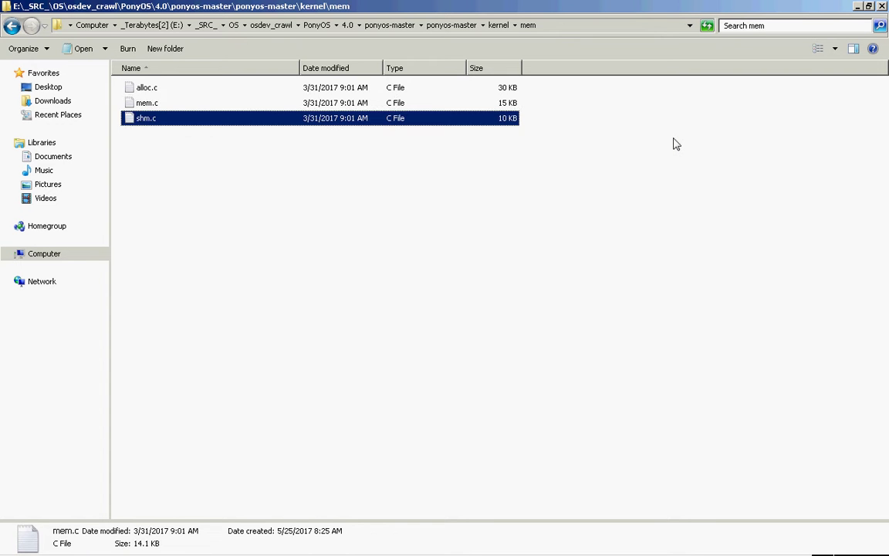
pyautogui.press('BackSpace')
pyautogui.press('Down')
pyautogui.press('Return')
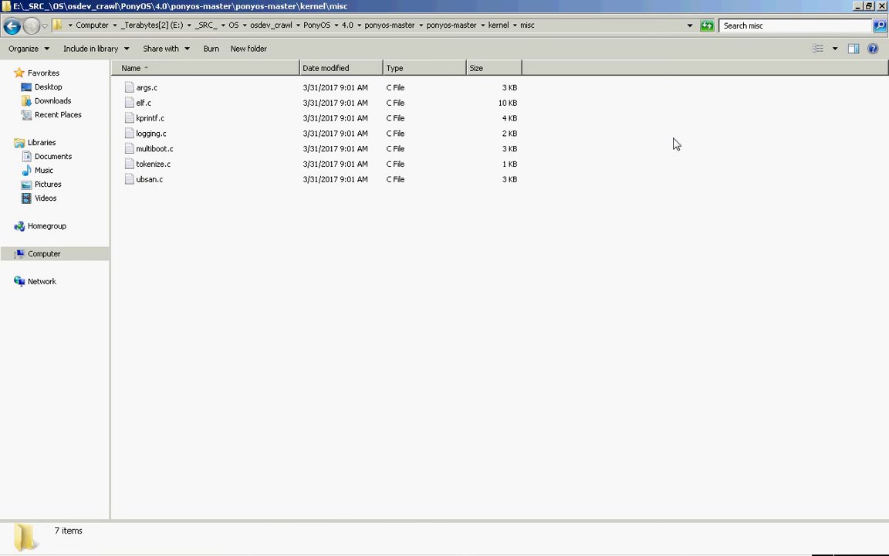
# - View the source files in the sys folder and return to kernel
pyautogui.press('BackSpace')
pyautogui.press('Down')
pyautogui.press('Return')
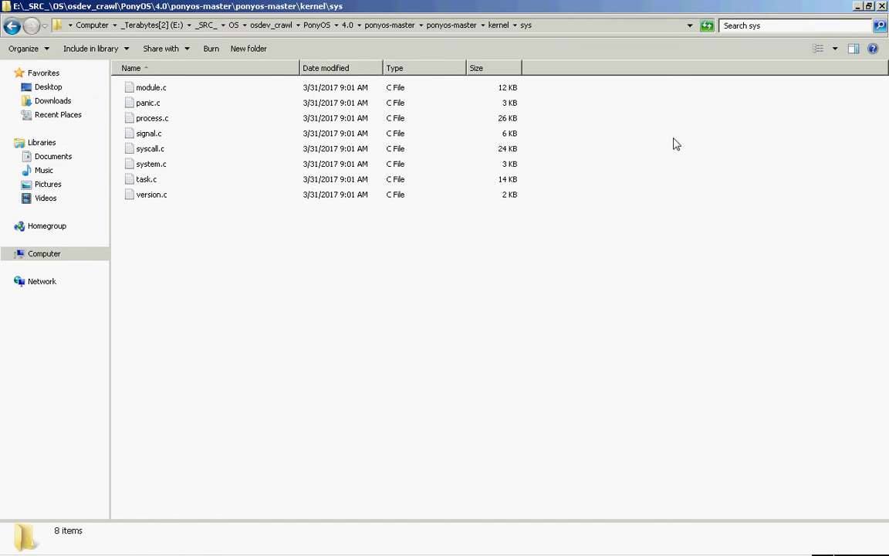
pyautogui.press('BackSpace')
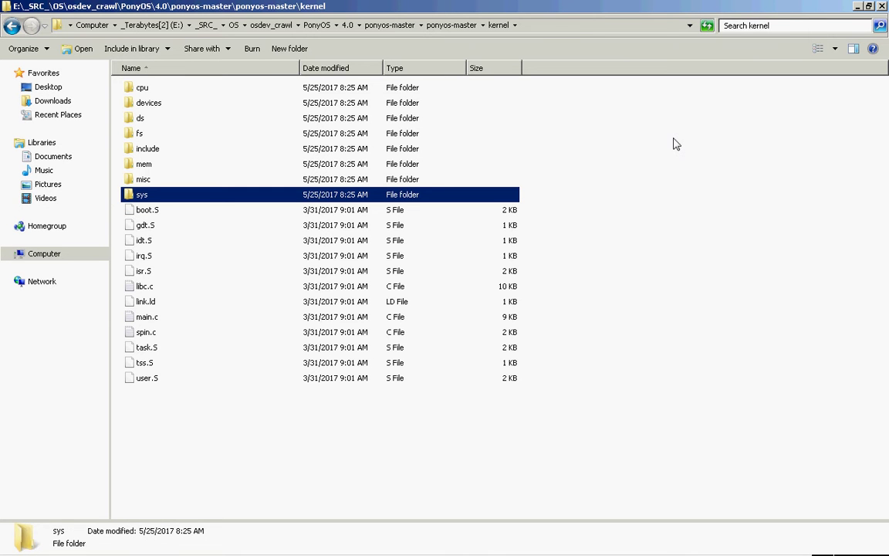
# - Return to the inner ponyos-master folder and check its size and file count in its properties
pyautogui.press('BackSpace')
pyautogui.click(673, 144)
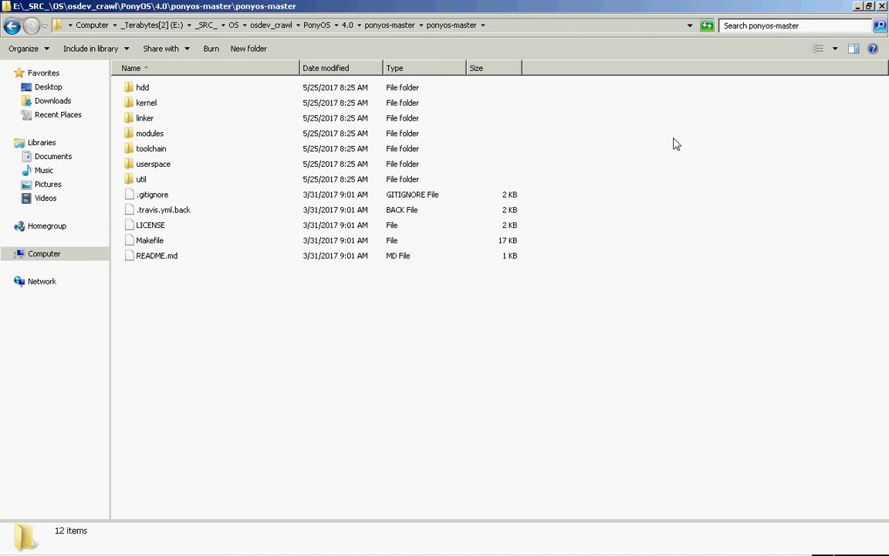
pyautogui.hotkey('shift', 'F10')
pyautogui.press('Up')
pyautogui.press('Return')
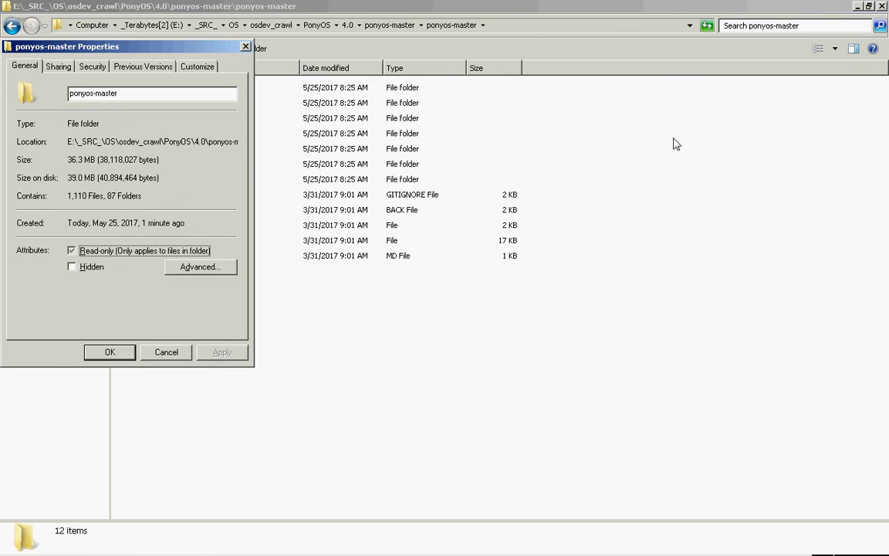
pyautogui.press('Escape')
# - Open the modules folder inside ponyos-master
pyautogui.press('Down')
pyautogui.press('Down')
pyautogui.press('Down')
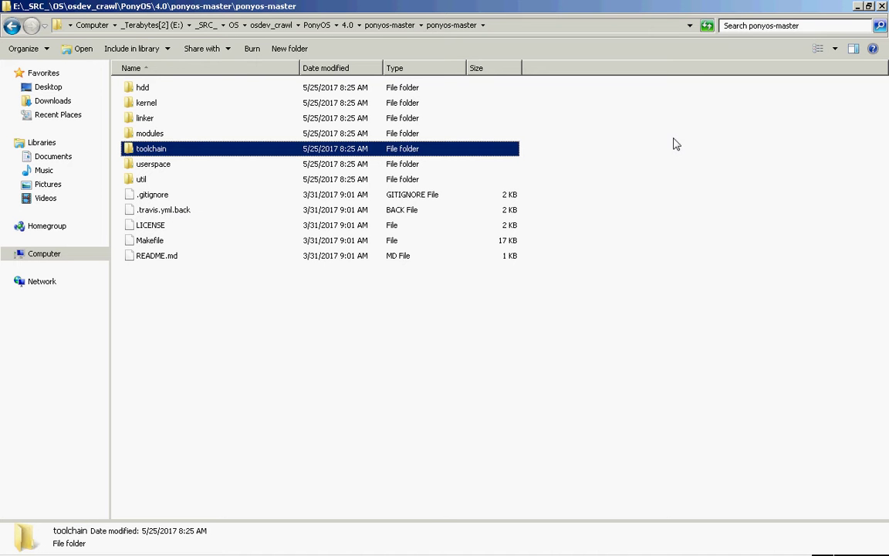
pyautogui.press('Up')
pyautogui.press('Return')
# - Look through the driver source files in modules, going to zero.c at the end and back up to ps2mouse.c
pyautogui.press('Down')
pyautogui.press('e')
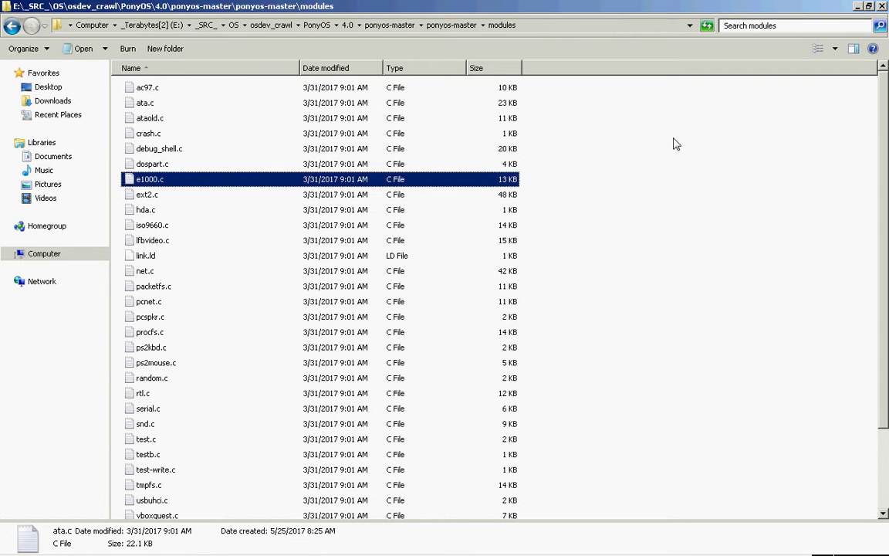
pyautogui.press('r')
pyautogui.press('End')
pyautogui.press('Down')
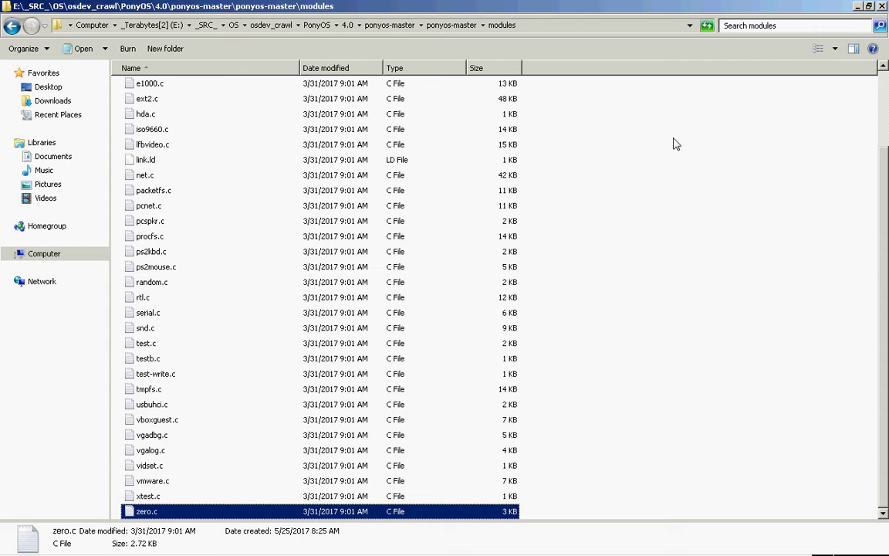
pyautogui.press('Up')
pyautogui.press('Up')
pyautogui.press('Up')
pyautogui.press('Up')
pyautogui.press('Up')
pyautogui.press('Up')
pyautogui.press('Up')
pyautogui.press('Up')
pyautogui.press('Up')
pyautogui.press('Up')
pyautogui.press('Up')
pyautogui.press('Up')
pyautogui.press('Up')
pyautogui.press('Up')
pyautogui.press('Up')
pyautogui.press('Up')
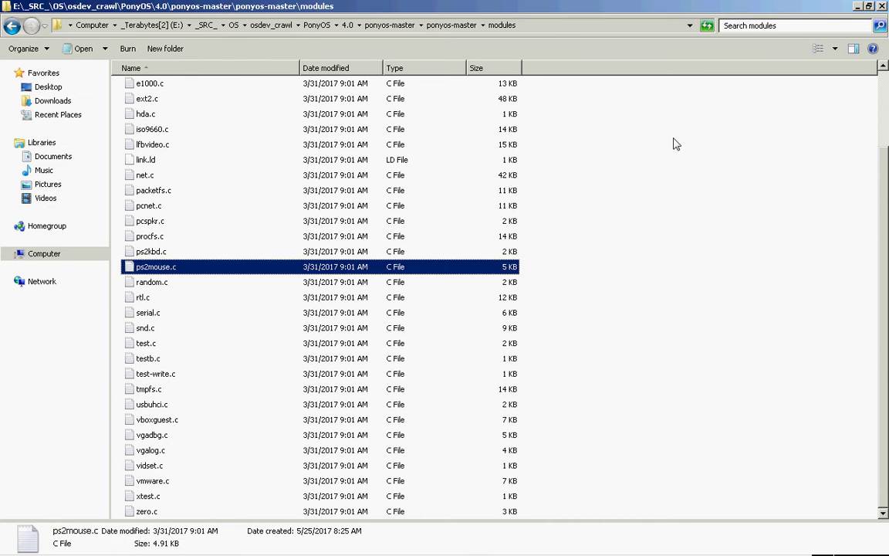
# - Leave modules and open the toolchain folder of ponyos-master
pyautogui.press('BackSpace')
pyautogui.press('Down')
pyautogui.press('Return')
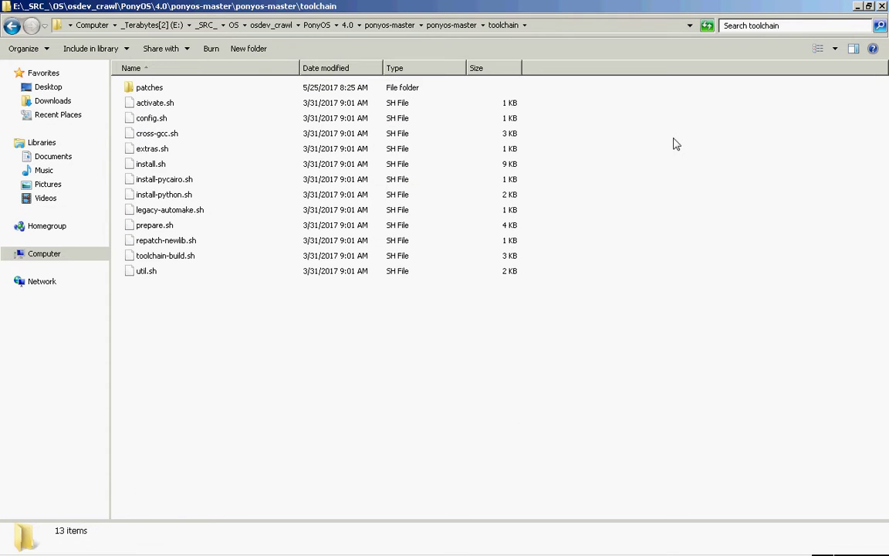
# - Leave toolchain, open the userspace folder of ponyos-master and look through its subfolders down to net
pyautogui.press('BackSpace')
pyautogui.press('Down')
pyautogui.press('Return')
pyautogui.press('Down')
pyautogui.press('Down')
pyautogui.press('Down')
pyautogui.press('Down')
pyautogui.press('Down')
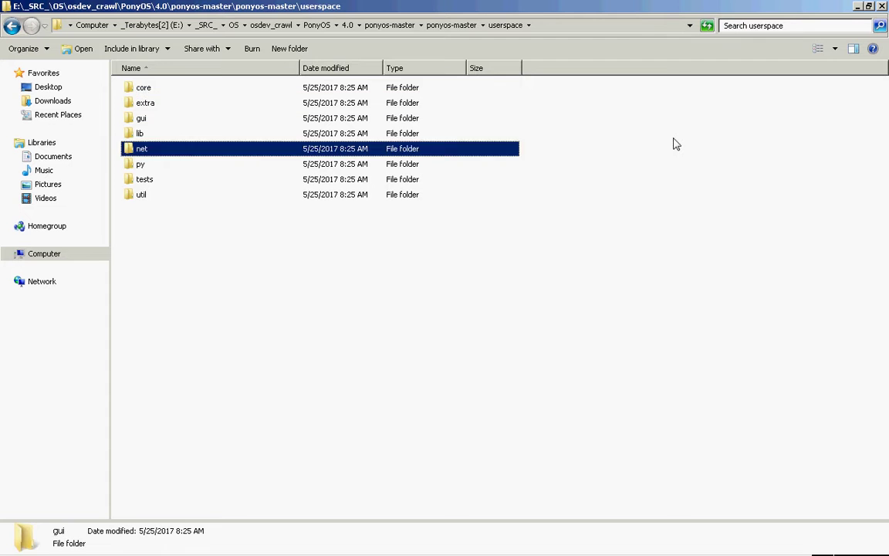
# - Open the util folder of ponyos-master and look through its file list to the end
pyautogui.press('BackSpace')
pyautogui.press('Down')
pyautogui.press('Return')
pyautogui.press('End')
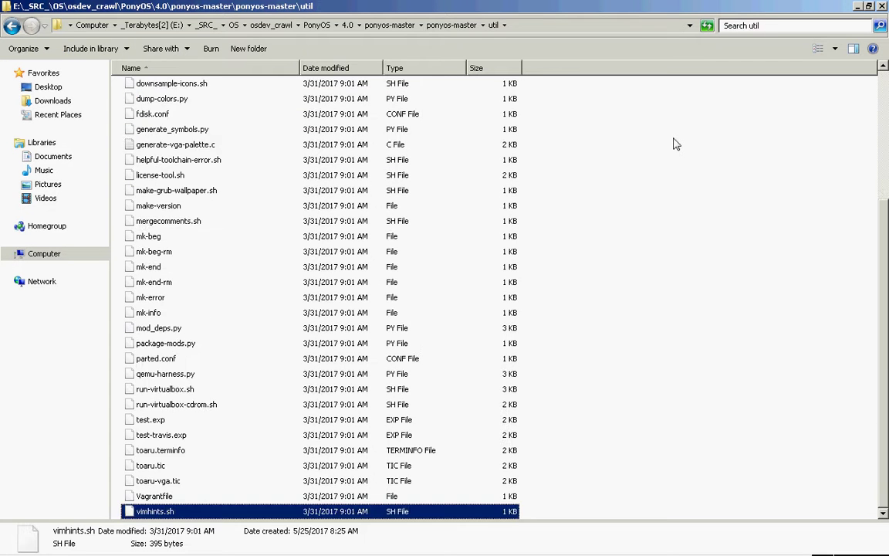
pyautogui.press('Home')
# - Go back up to the PonyOS 4.0 folder and select ponyos-4.0.tar.gz among its archives
pyautogui.press('BackSpace')
pyautogui.press('BackSpace')
pyautogui.press('BackSpace')
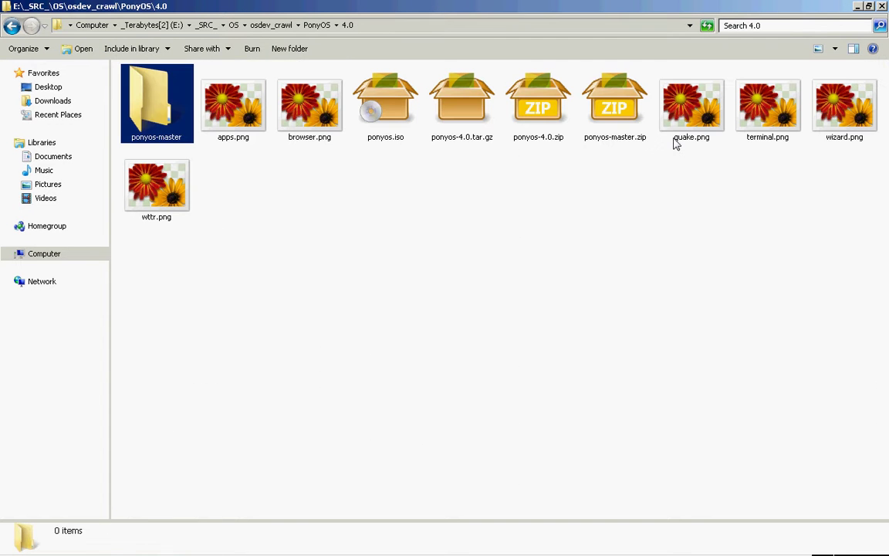
pyautogui.press('Right')
pyautogui.press('Right')
pyautogui.press('Right')
pyautogui.press('Right')
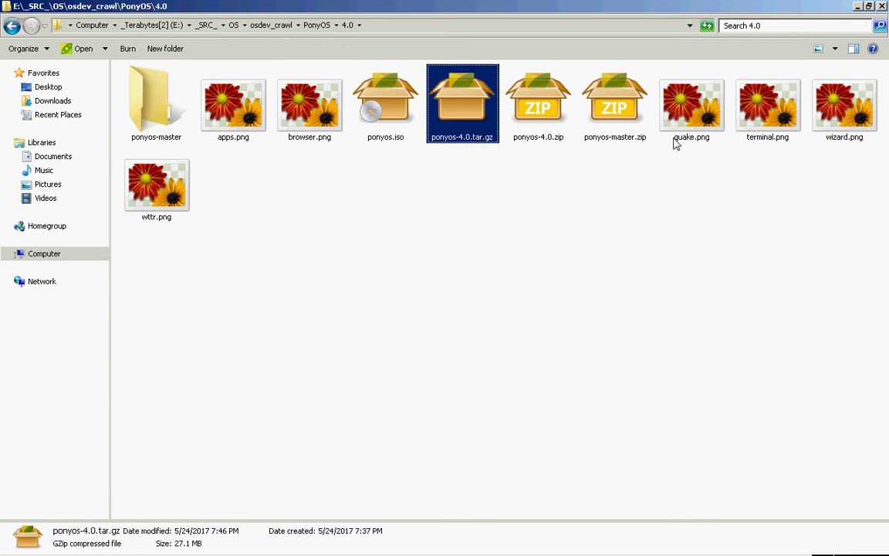
# - Read the source links in srcURLs.txt in the PonyOS folder, and close the file
pyautogui.press('BackSpace')
pyautogui.press('BackSpace')
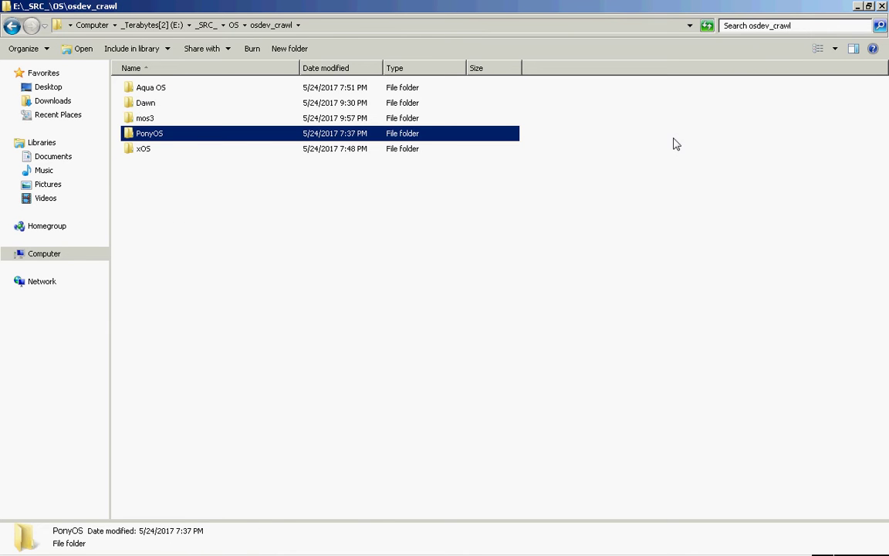
pyautogui.press('Return')
pyautogui.press('Down')
pyautogui.press('Down')
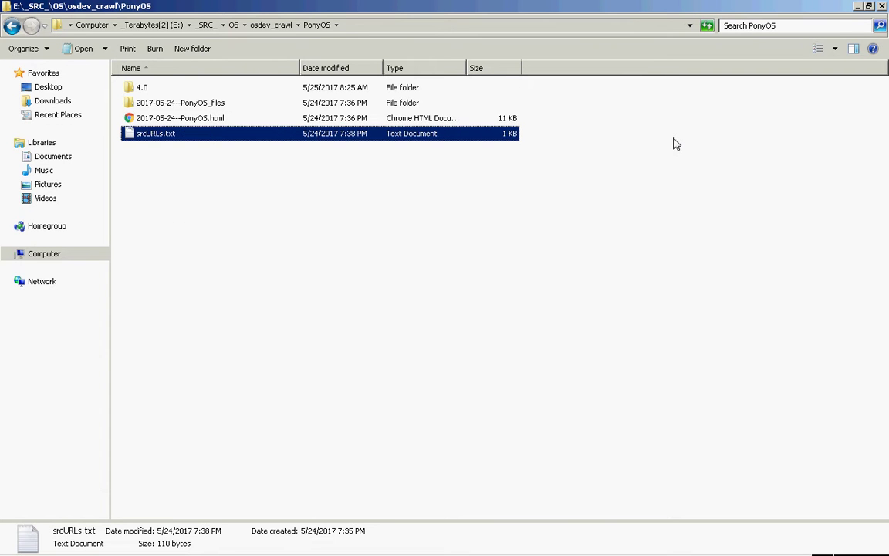
pyautogui.press('Return')
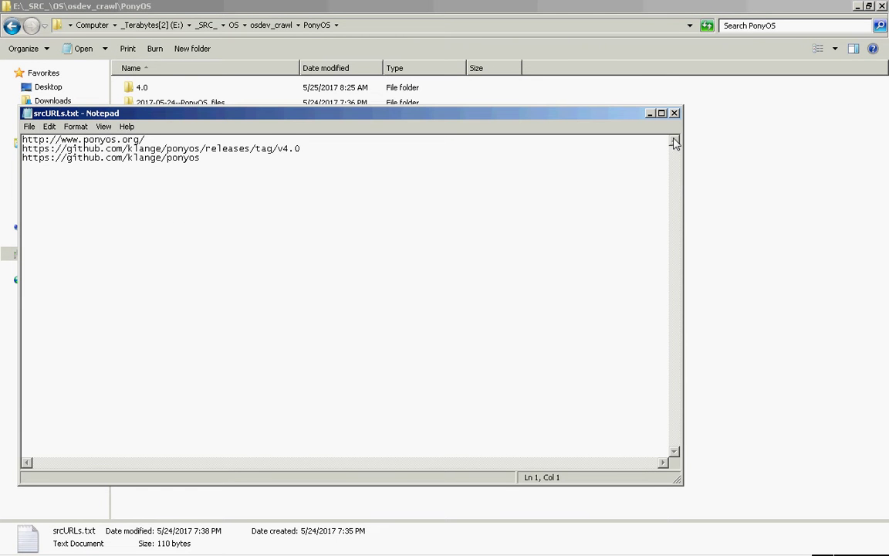
pyautogui.hotkey('alt', 'F4')
# - Open the 0.08 folder of xOS in osdev_crawl
pyautogui.press('BackSpace')
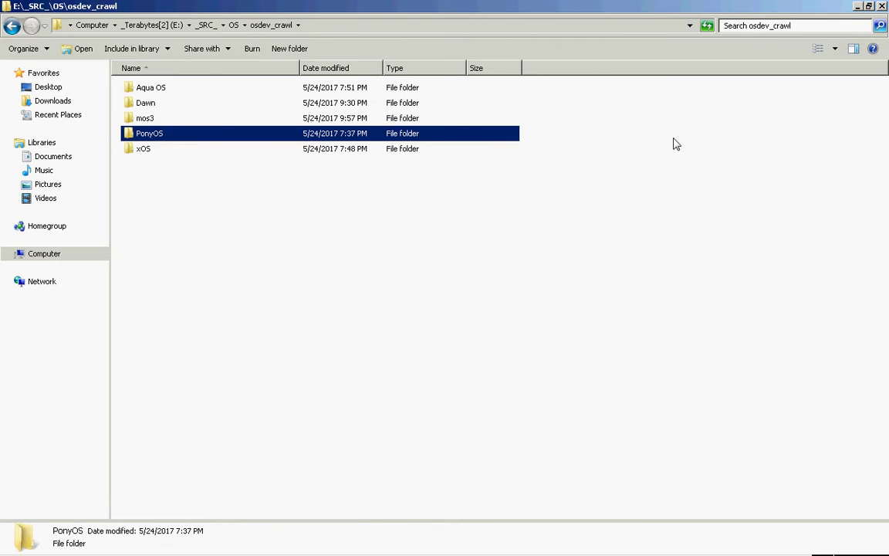
pyautogui.press('Down')
pyautogui.press('Return')
pyautogui.press('Down')
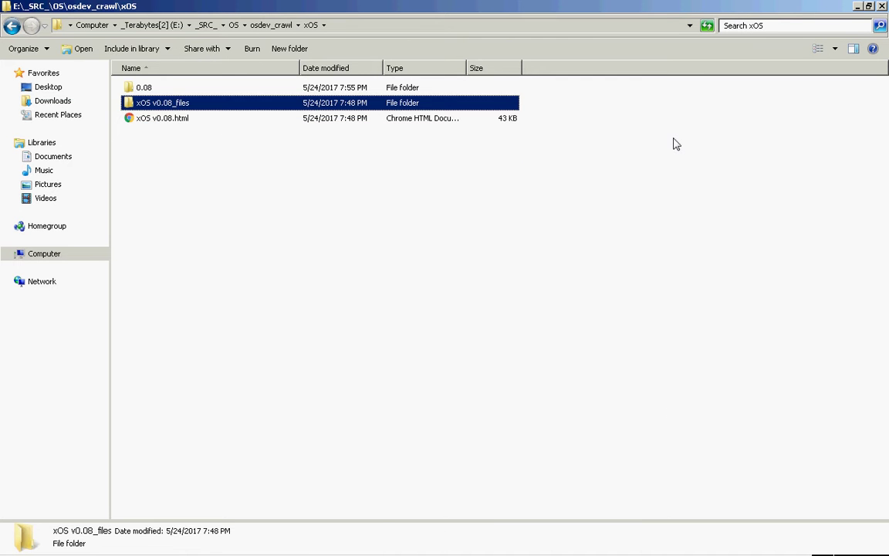
pyautogui.press('Up')
pyautogui.press('Return')
# - Extract xos-v0.08-alpha.zip with 7-Zip into its own xos-v0.08-alpha folder
pyautogui.press('Down')
pyautogui.press('Down')
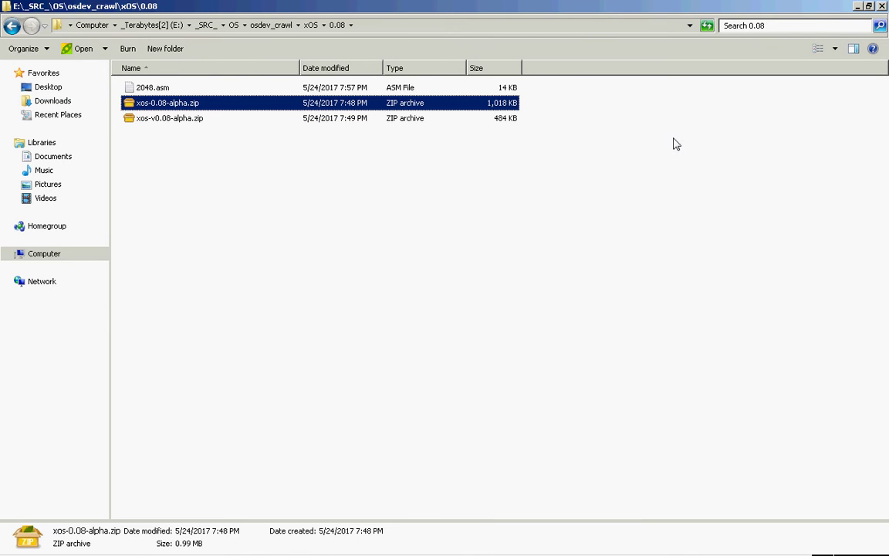
pyautogui.press('Down')
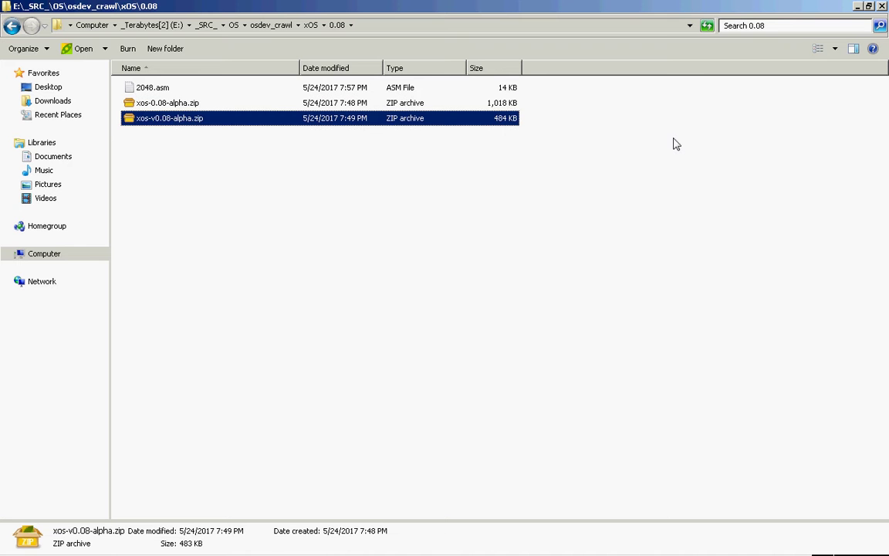
pyautogui.press('Menu')
pyautogui.press('Down')
pyautogui.press('Down')
pyautogui.press('Right')
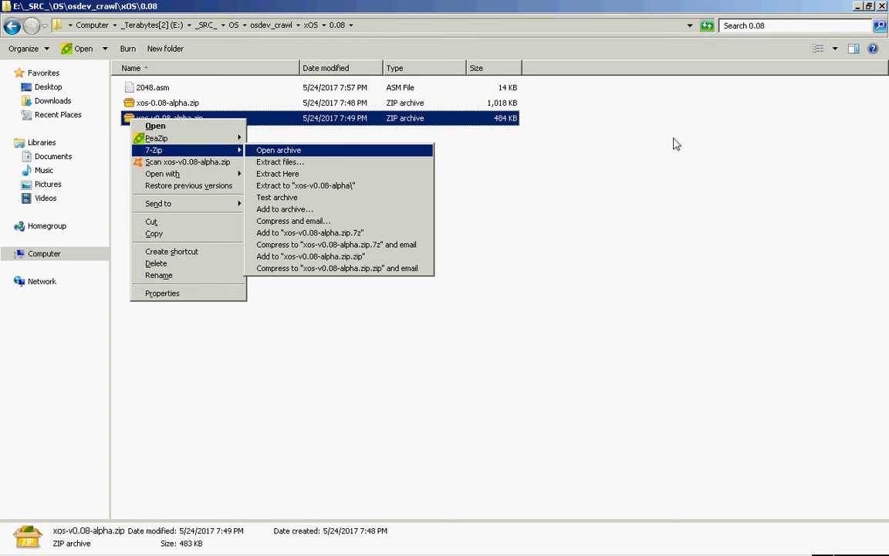
pyautogui.press('Down')
pyautogui.press('Down')
pyautogui.press('Down')
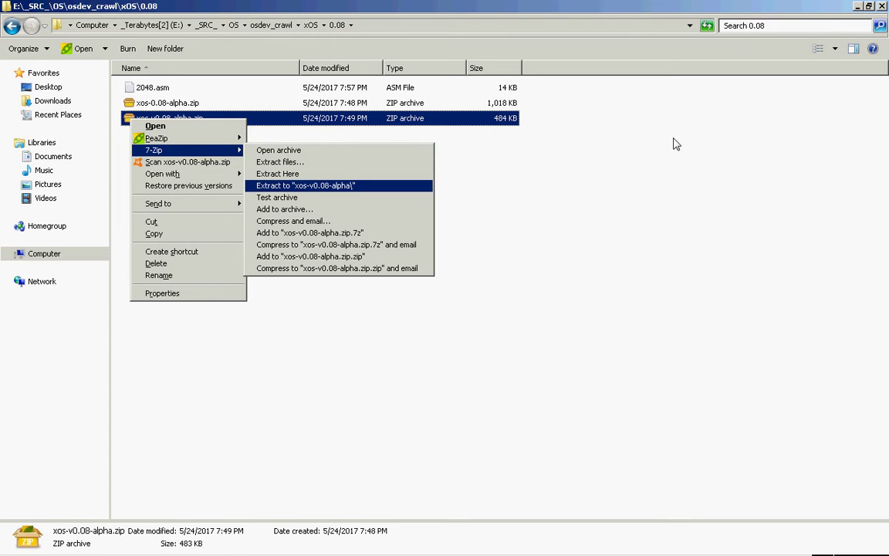
pyautogui.press('Return')
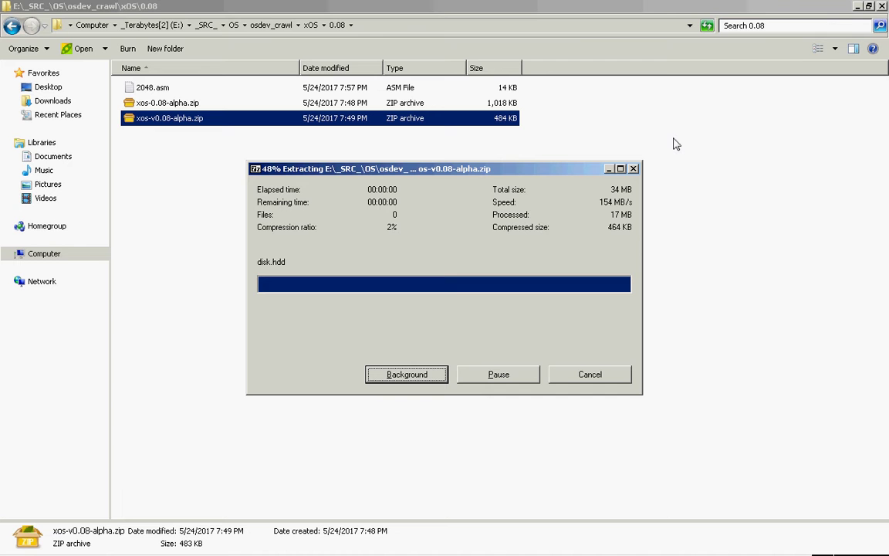
# - Look at the files in the extracted xos-v0.08-alpha folder and return to the 0.08 folder
pyautogui.press('Home')
pyautogui.press('Return')
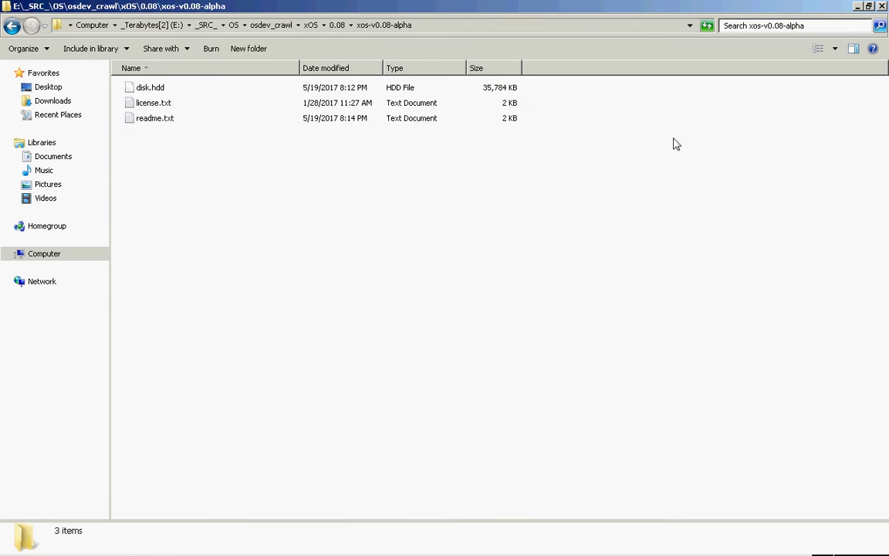
pyautogui.press('BackSpace')
pyautogui.press('Down')
pyautogui.press('Down')
pyautogui.press('Menu')
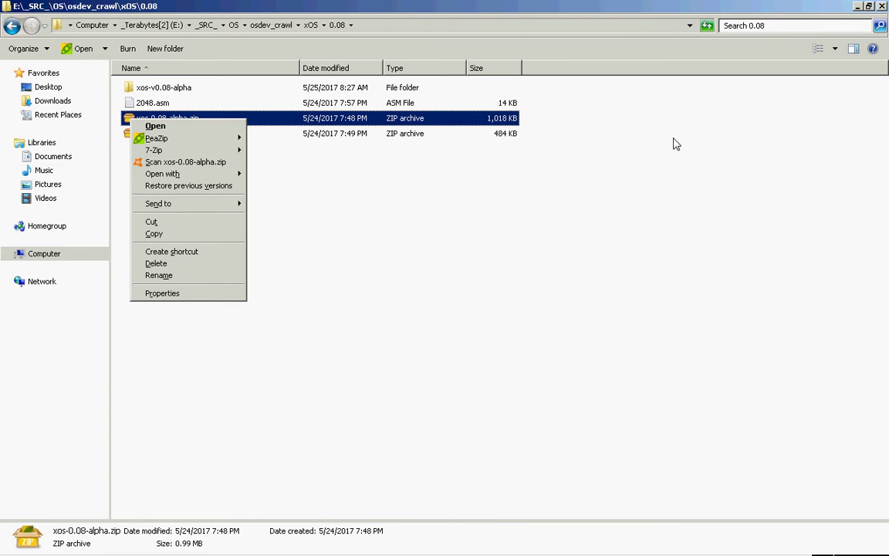
pyautogui.press('Down')
pyautogui.press('Escape')
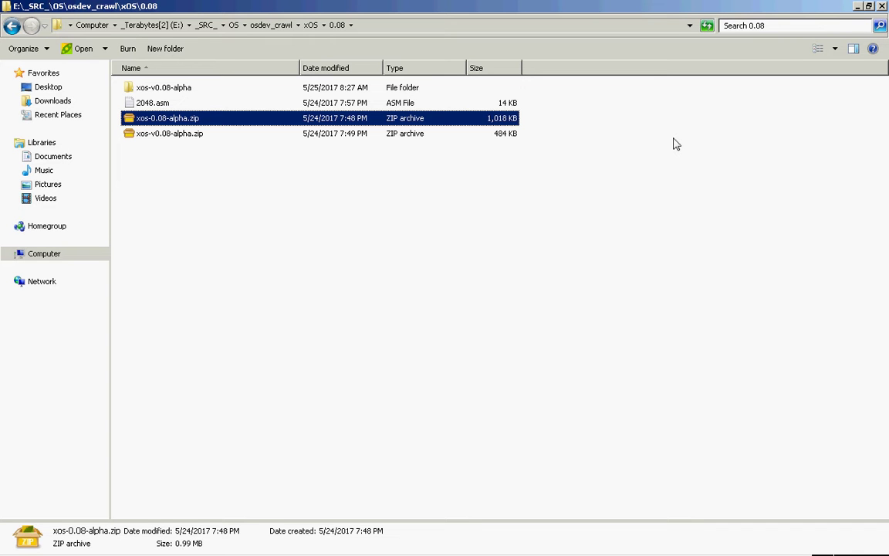
pyautogui.press('Down')
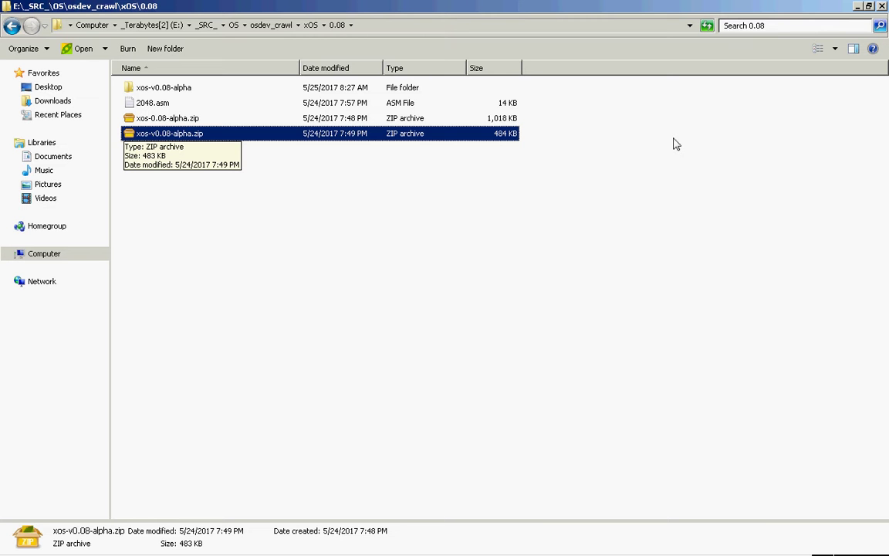
# - Extract xos-0.08-alpha.zip with 7-Zip into its own xos-0.08-alpha folder
pyautogui.press('Up')
pyautogui.hotkey('shift', 'F10')
pyautogui.press('Down')
pyautogui.press('Down')
pyautogui.press('Down')
pyautogui.press('Right')
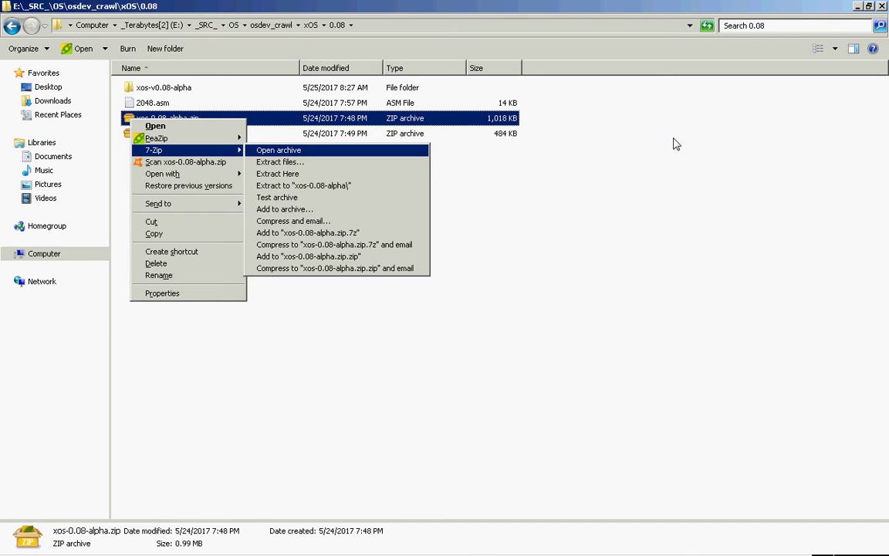
pyautogui.press('Down')
pyautogui.press('Down')
pyautogui.press('Down')
pyautogui.press('Return')
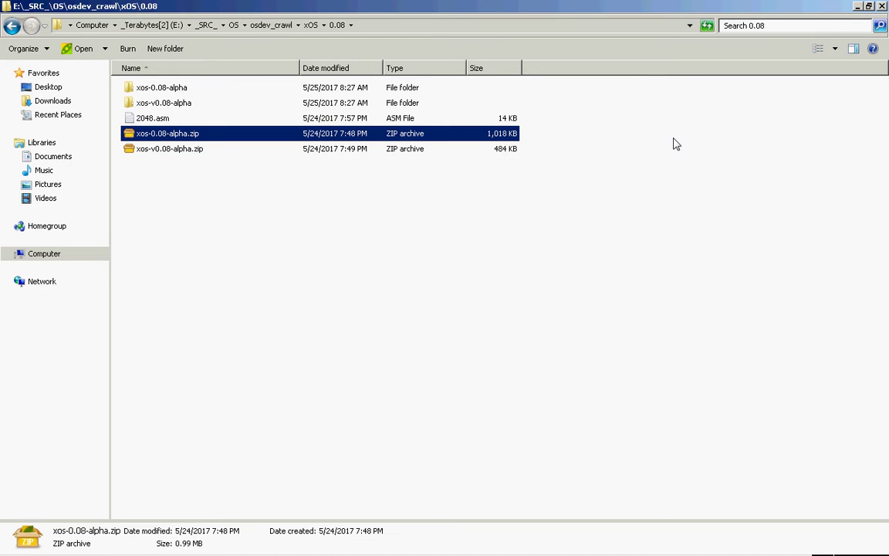
# - Open the extracted xos-0.08-alpha folder and the xos-0.08-alpha source folder inside it
pyautogui.press('Up')
pyautogui.press('Up')
pyautogui.press('Up')
pyautogui.press('Return')
pyautogui.press('Down')
pyautogui.press('Return')
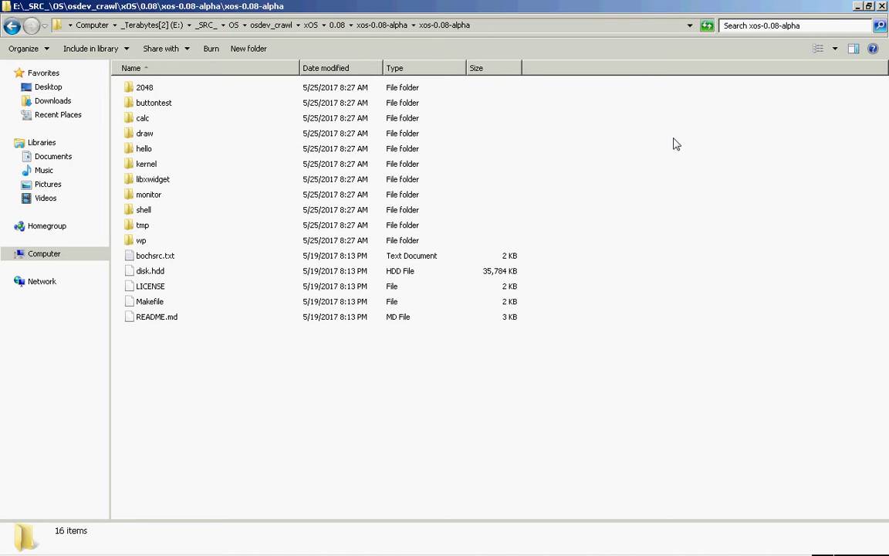
# - Look inside the draw folder of the xOS source and return to the source folder
pyautogui.press('Down')
pyautogui.press('Down')
pyautogui.press('Down')
pyautogui.press('Return')
pyautogui.press('BackSpace')
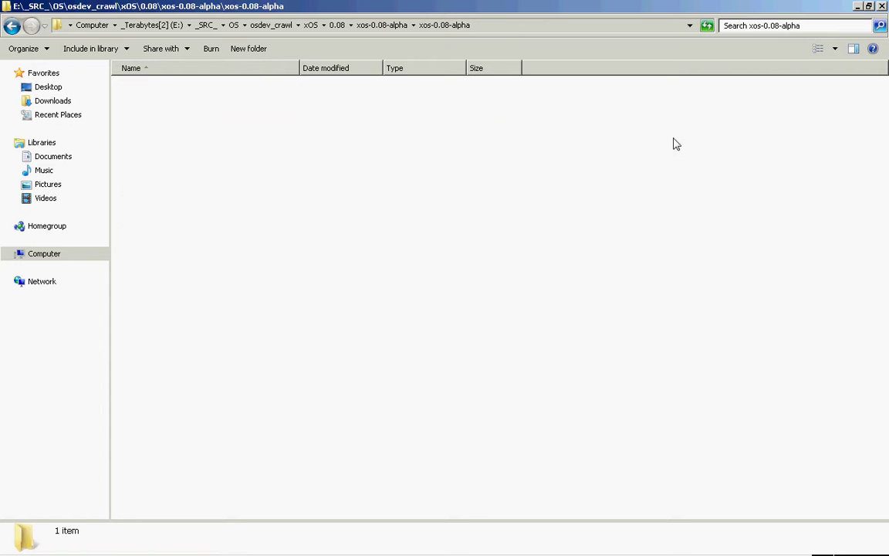
# - Open the wp folder of the xOS source
pyautogui.press('Down')
pyautogui.press('Down')
pyautogui.press('Down')
pyautogui.press('Down')
pyautogui.press('Down')
pyautogui.press('Down')
pyautogui.press('Down')
pyautogui.press('Return')
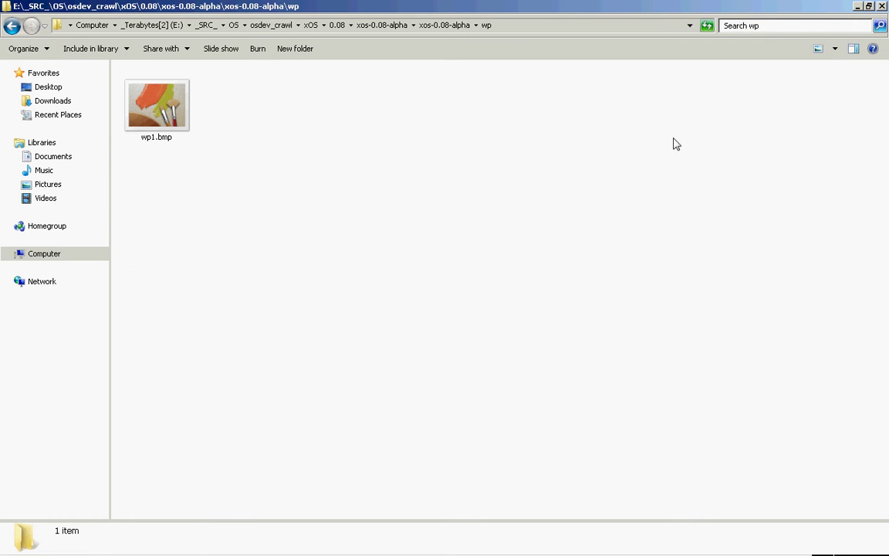
# - Leave wp, look inside the tmp folder and open the shell folder of the xOS source
pyautogui.press('BackSpace')
pyautogui.press('Up')
pyautogui.press('Return')
pyautogui.press('BackSpace')
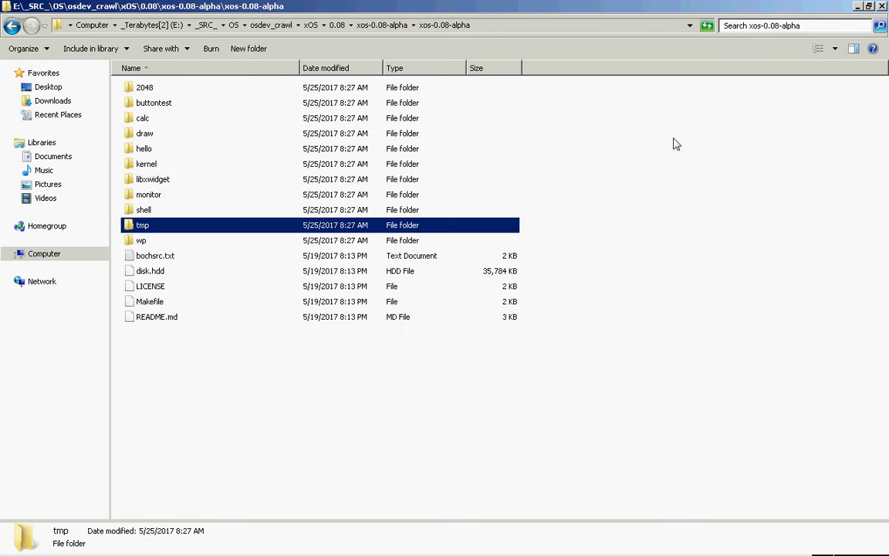
pyautogui.press('Up')
pyautogui.press('Return')
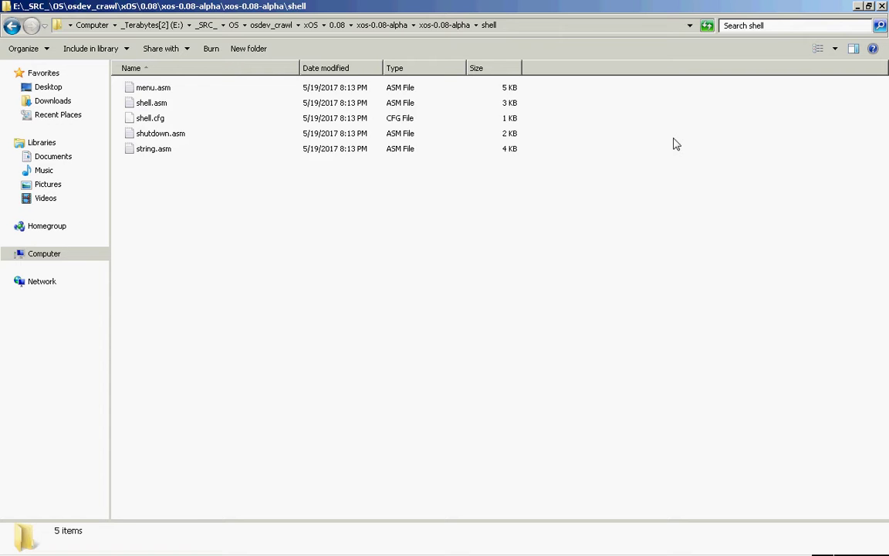
# - Leave shell and look inside the monitor and libxwidget folders of the xOS source
pyautogui.press('BackSpace')
pyautogui.press('Up')
pyautogui.press('Return')
pyautogui.press('BackSpace')
pyautogui.press('Up')
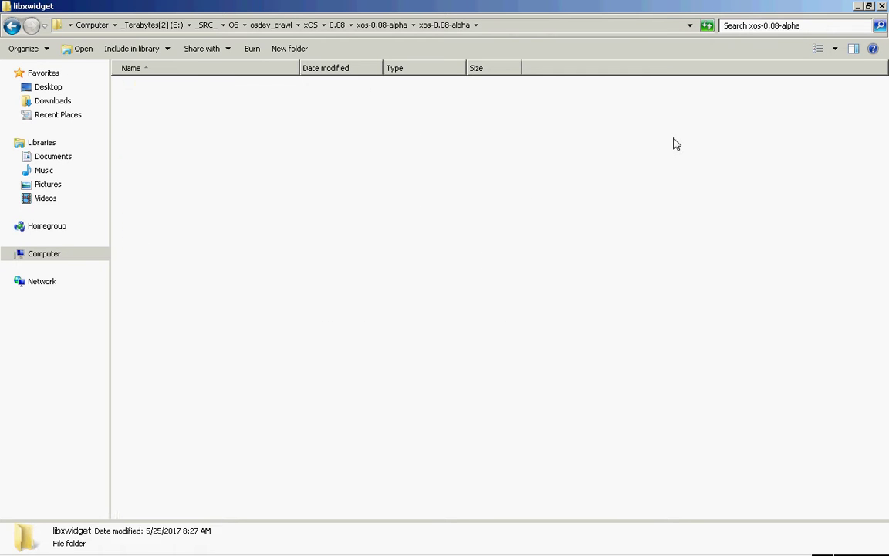
pyautogui.press('Return')
pyautogui.press('BackSpace')
# - Open the kernel folder of the xOS source and its x86 subfolder
pyautogui.press('Up')
pyautogui.press('Return')
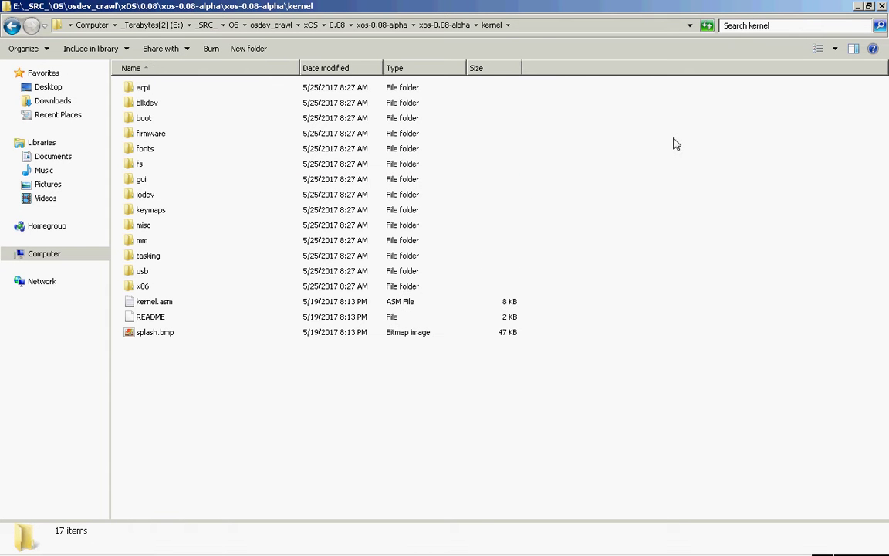
pyautogui.press('b')
pyautogui.press('k')
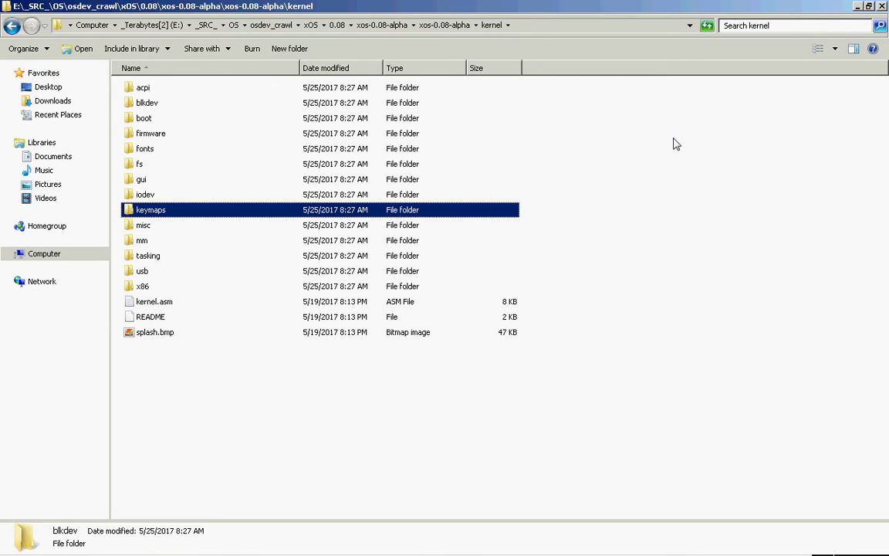
pyautogui.press('m')
pyautogui.press('u')
pyautogui.press('x')
pyautogui.press('Return')
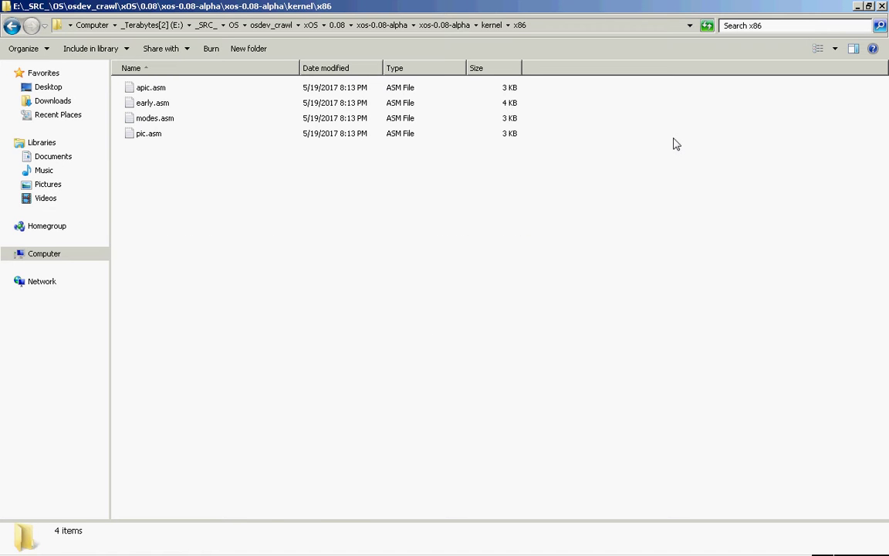
# - View modes.asm in its default text editor and close it
pyautogui.press('m')
pyautogui.press('Return')
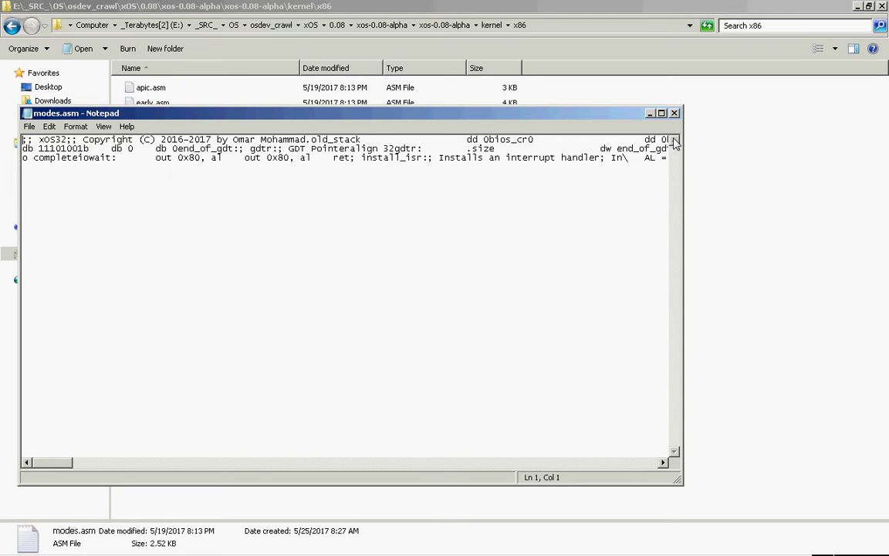
pyautogui.hotkey('alt', 'F4')
# - Open modes.asm with WordPad
pyautogui.hotkey('shift', 'F10')
pyautogui.press('Down')
pyautogui.press('Down')
pyautogui.press('Down')
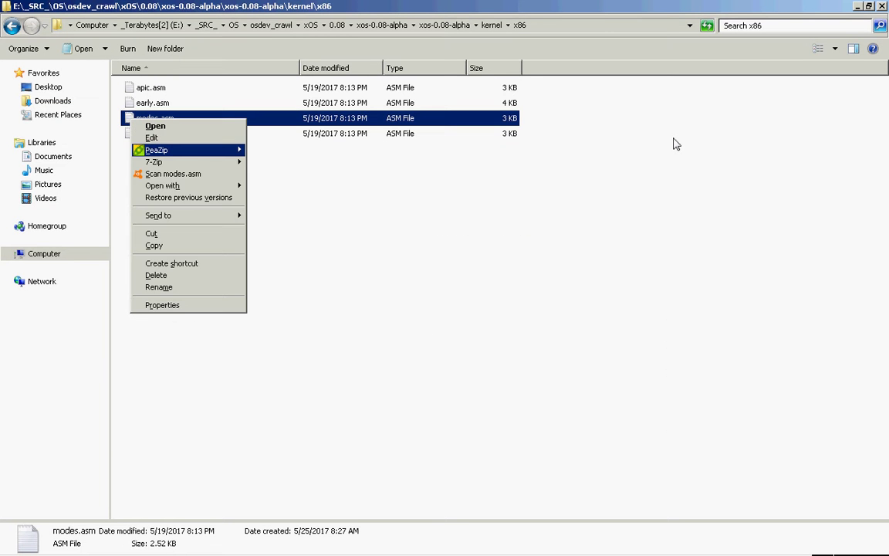
pyautogui.press('Down')
pyautogui.press('Down')
pyautogui.press('Down')
pyautogui.press('Right')
pyautogui.press('Down')
pyautogui.press('Down')
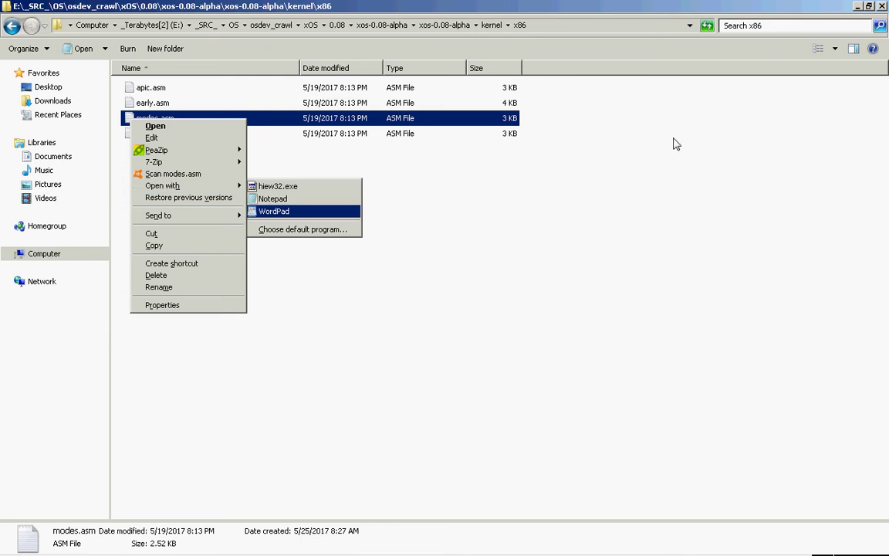
pyautogui.press('Return')
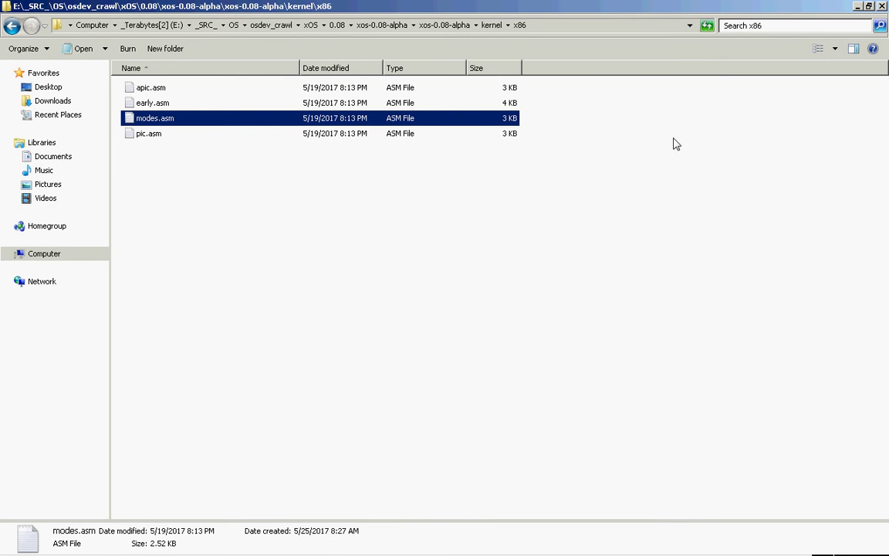
# - Read through modes.asm from the Global Descriptor Table down to the Task State Segment definitions
pyautogui.press('Down')
pyautogui.press('Down')
pyautogui.press('Down')
pyautogui.press('Down')
pyautogui.press('Down')
pyautogui.press('Down')
pyautogui.press('Down')
pyautogui.press('Down')
pyautogui.press('Down')
pyautogui.press('Down')
pyautogui.press('Down')
pyautogui.press('Down')
pyautogui.press('Down')
pyautogui.press('Down')
pyautogui.press('Down')
pyautogui.press('Down')
pyautogui.press('Down')
pyautogui.press('Down')
pyautogui.press('Down')
pyautogui.press('Down')
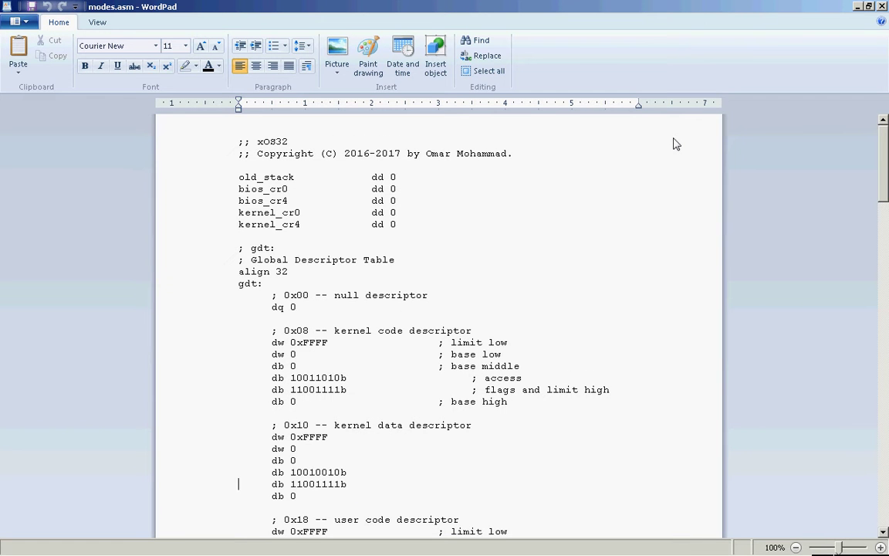
pyautogui.press('pagedown')
pyautogui.press('pagedown')
pyautogui.press('pagedown')
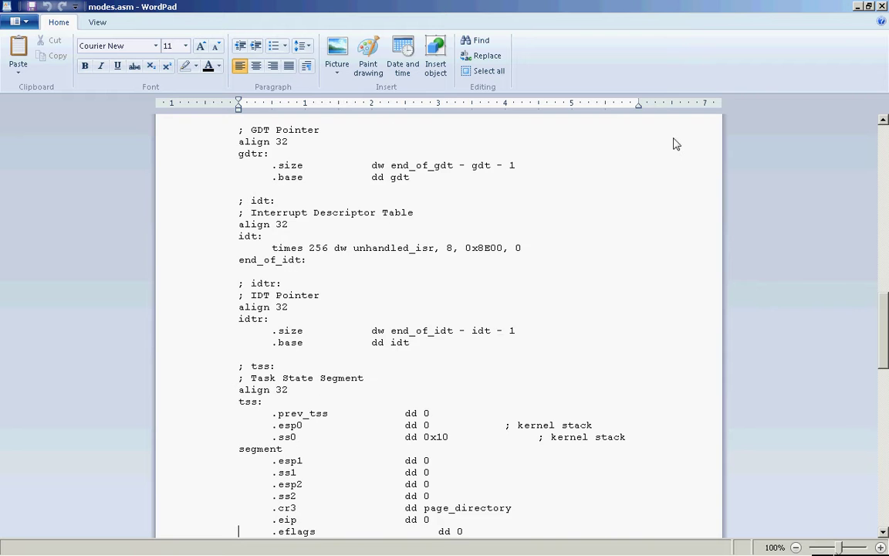
# - Leave modes.asm in WordPad and go back in the file manager to the xos-0.08-alpha source folder containing kernel
pyautogui.press('pagedown')
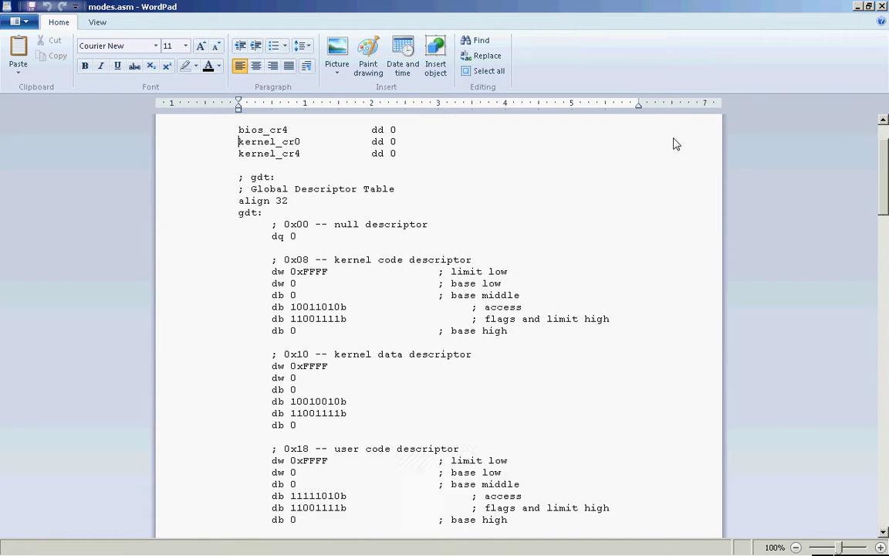
pyautogui.hotkey('ctrl', 'Home')
pyautogui.hotkey('alt', 'Tab')
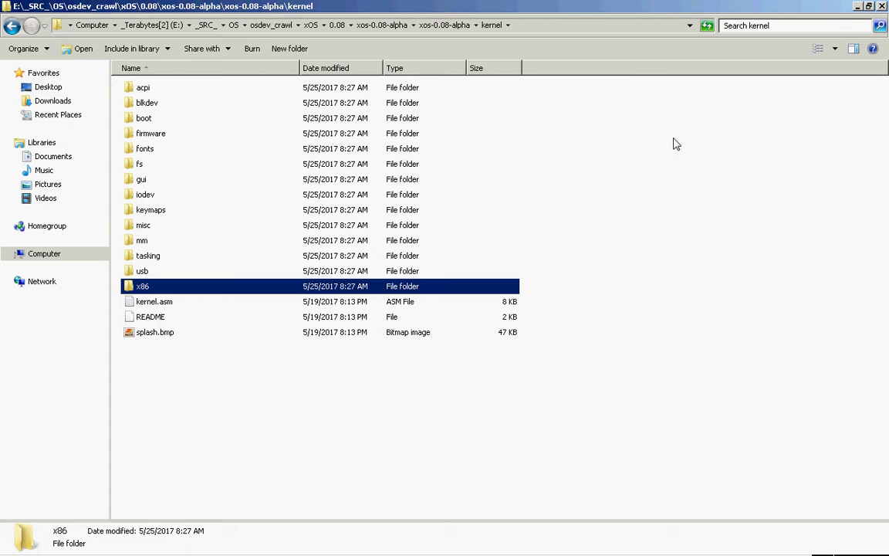
pyautogui.press('BackSpace')
pyautogui.press('Down')
pyautogui.press('BackSpace')
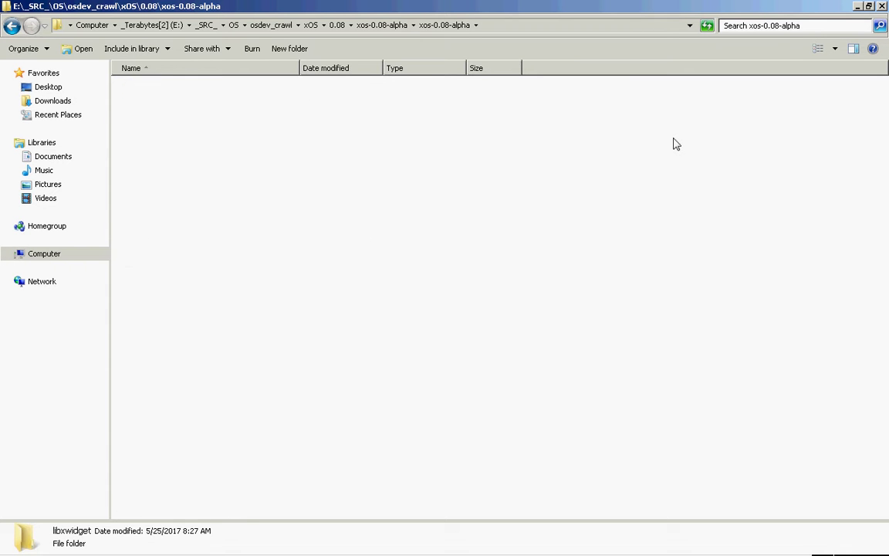
pyautogui.press('BackSpace')
# - Check the properties of the current xos-0.08-alpha source folder and dismiss them
pyautogui.hotkey('ctrl', 'space')
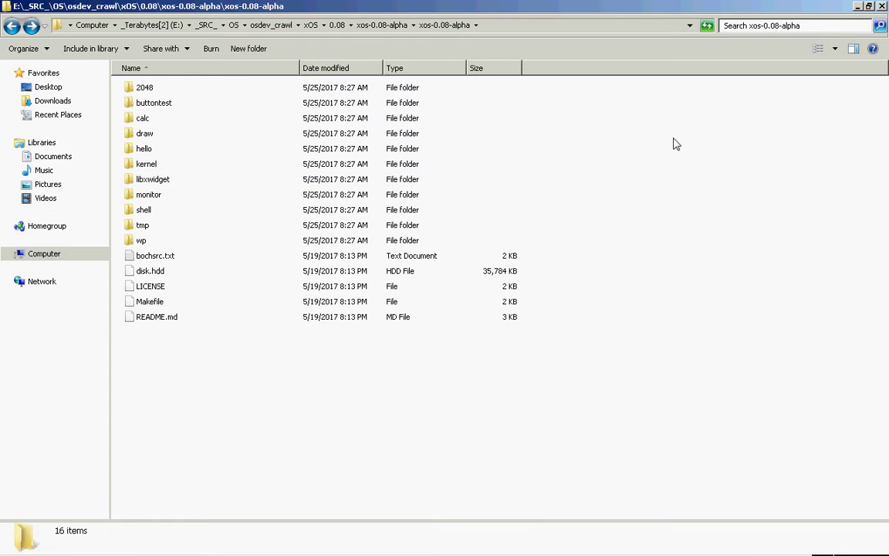
pyautogui.hotkey('shift', 'F10')
pyautogui.press('r')
pyautogui.press('Escape')
# - Go back up from the xOS source through osdev_crawl and OS to the _SRC_ folder
pyautogui.press('BackSpace')
pyautogui.press('BackSpace')
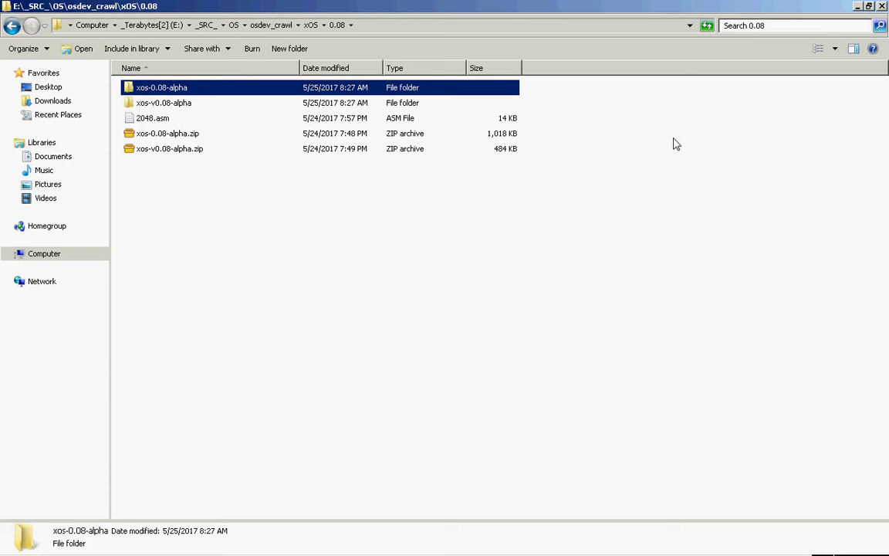
pyautogui.press('BackSpace')
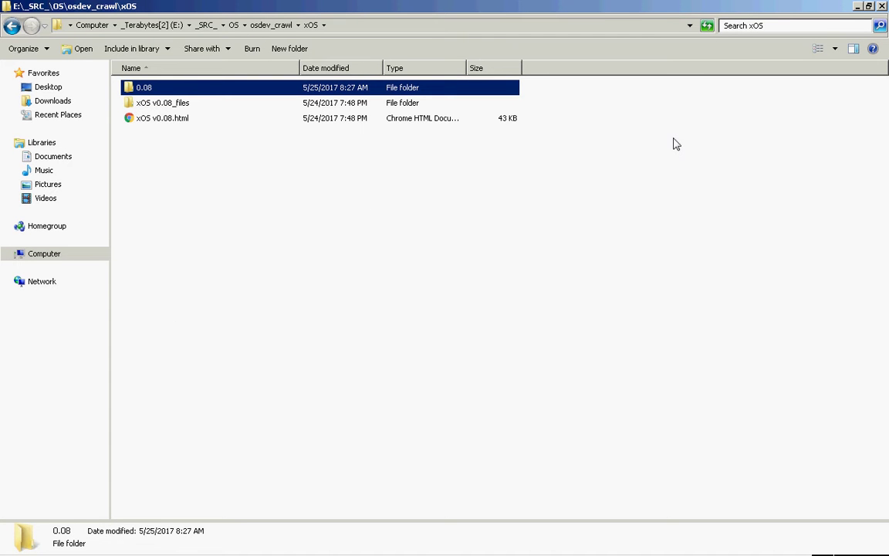
pyautogui.press('BackSpace')
pyautogui.press('BackSpace')
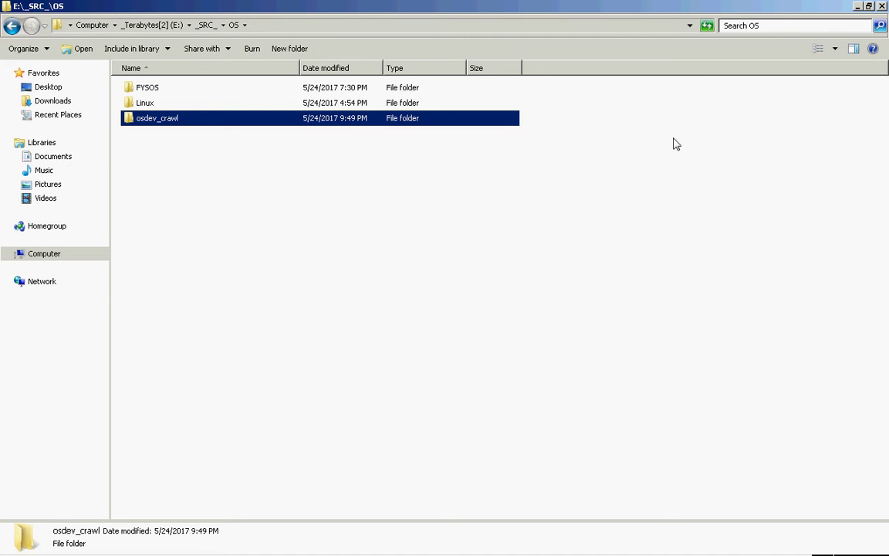
pyautogui.press('BackSpace')
# - Open ProgrammingLanguages, its C folder and the PDCLib-master folder inside it
pyautogui.press('Down')
pyautogui.press('Return')
pyautogui.press('Down')
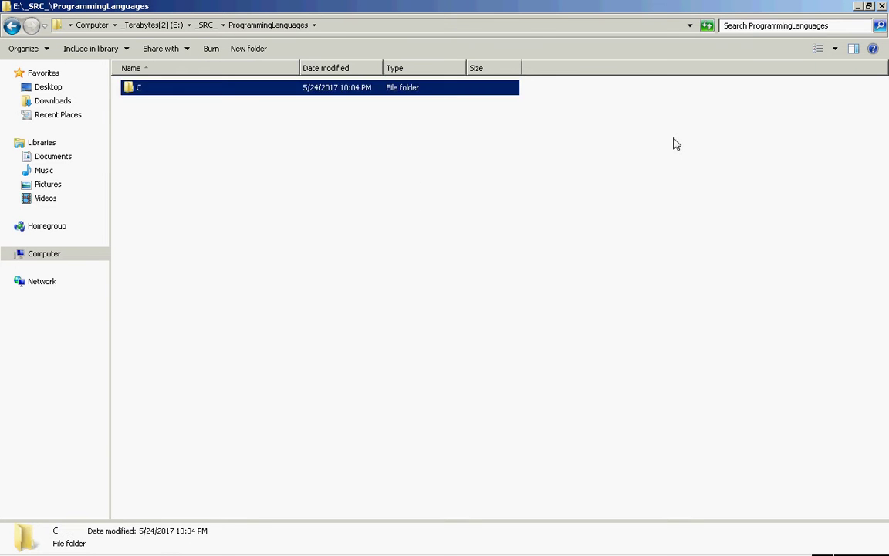
pyautogui.press('Return')
pyautogui.press('Down')
pyautogui.press('Down')
pyautogui.press('Return')
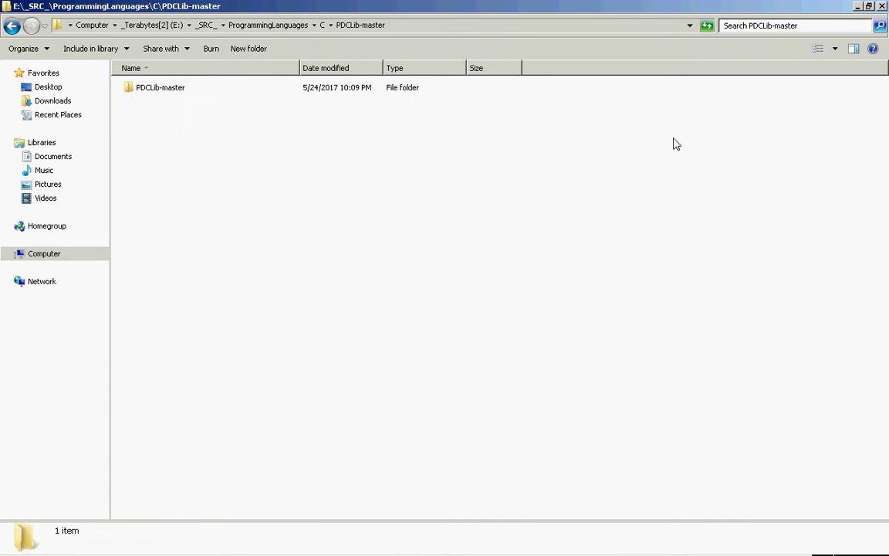
# - View the html and includes folders of the inner PDCLib-master source
pyautogui.press('Down')
pyautogui.press('Return')
pyautogui.press('Down')
pyautogui.press('Down')
pyautogui.press('Return')
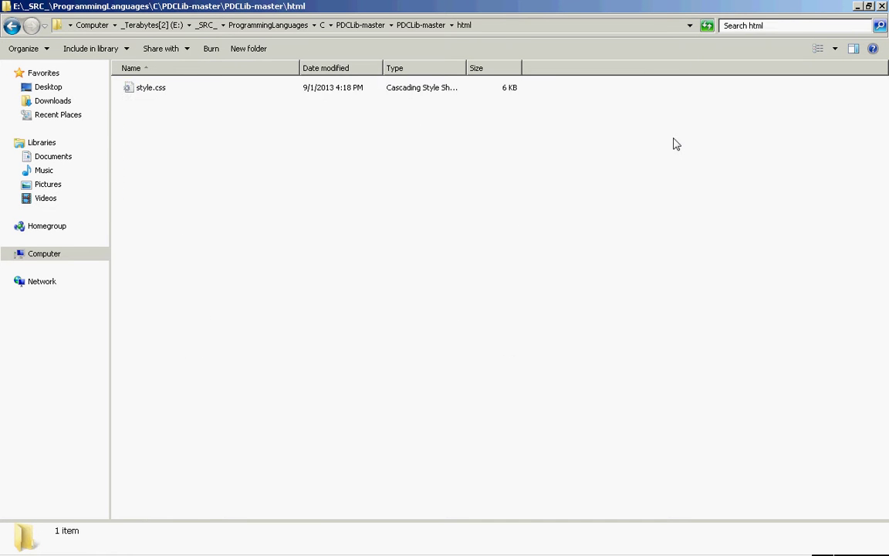
pyautogui.press('BackSpace')
pyautogui.press('Down')
pyautogui.press('Return')
pyautogui.press('BackSpace')
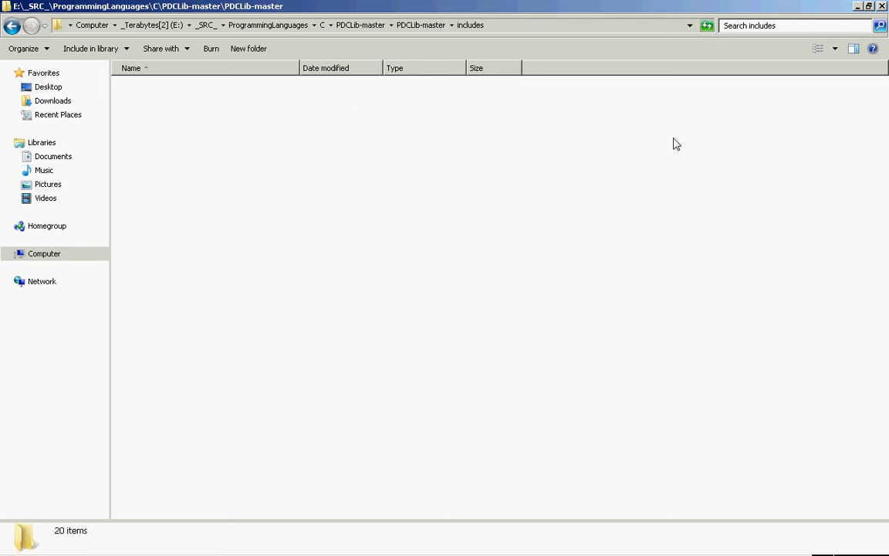
# - Go back up from the PDCLib source to the _SRC_ folder
pyautogui.press('BackSpace')
pyautogui.press('BackSpace')
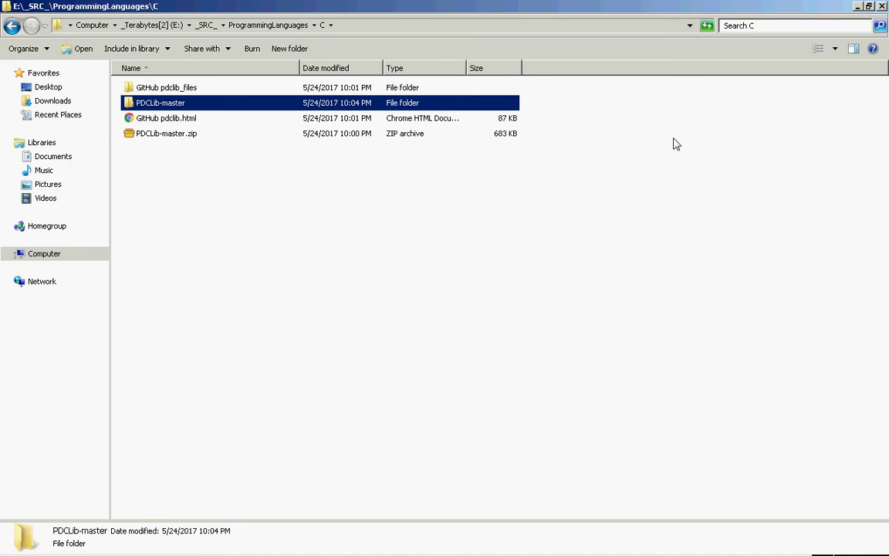
pyautogui.press('BackSpace')
pyautogui.press('BackSpace')
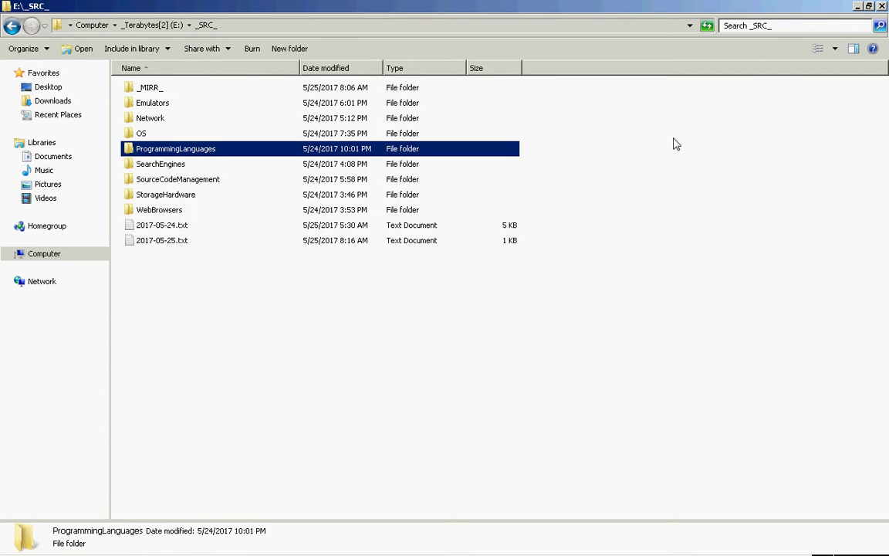
# - Open SearchEngines, its Local folder and the regain folder, and select the desktop version's extracted folder
pyautogui.press('Down')
pyautogui.press('Return')
pyautogui.press('Return')
pyautogui.press('Down')
pyautogui.press('Down')
pyautogui.press('Return')
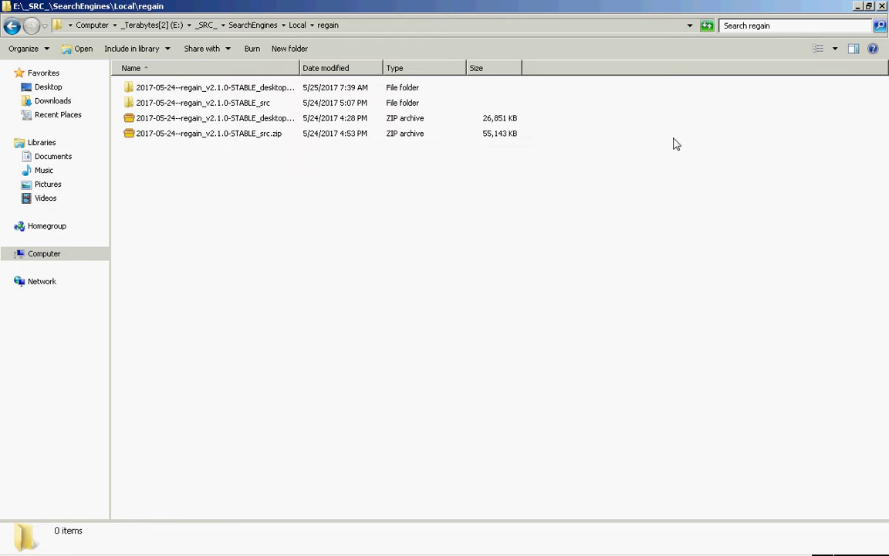
pyautogui.press('Down')
pyautogui.press('Up')
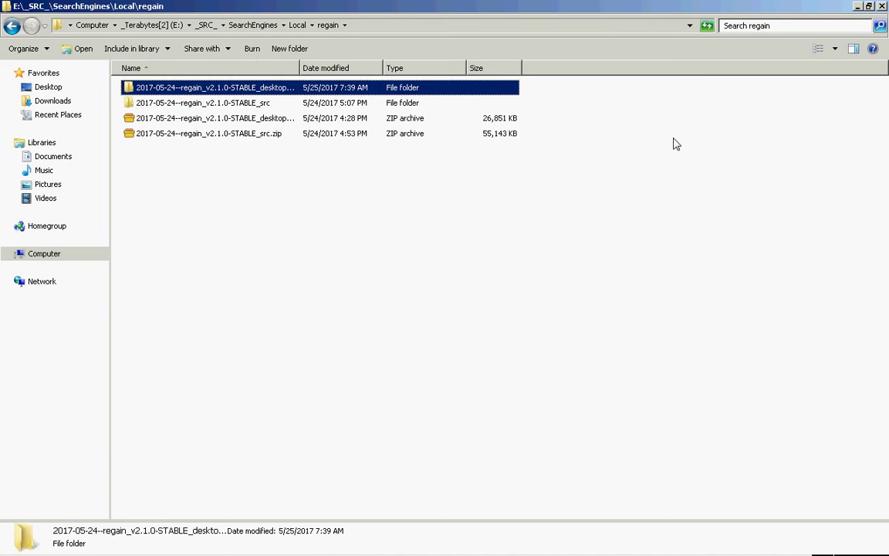
# - Open the regain_v2.1.0-STABLE_desktop_win folder and look through its contents down to regain.bat
pyautogui.press('Return')
pyautogui.press('Down')
pyautogui.press('Down')
pyautogui.press('Down')
pyautogui.press('Down')
pyautogui.press('Down')
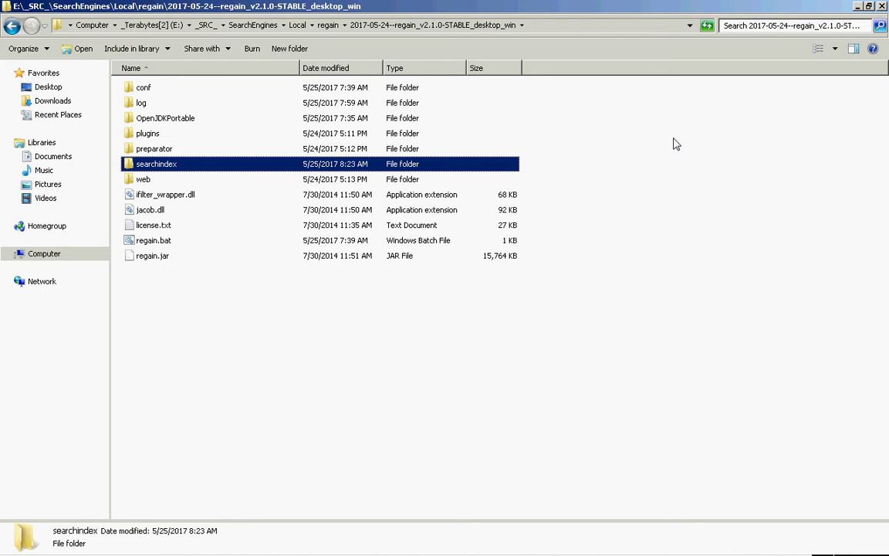
pyautogui.press('Up')
pyautogui.press('Up')
pyautogui.press('Up')
pyautogui.press('Down')
pyautogui.press('Down')
pyautogui.press('Down')
pyautogui.press('Down')
pyautogui.press('Down')
pyautogui.press('Down')
pyautogui.press('Down')
pyautogui.press('Down')
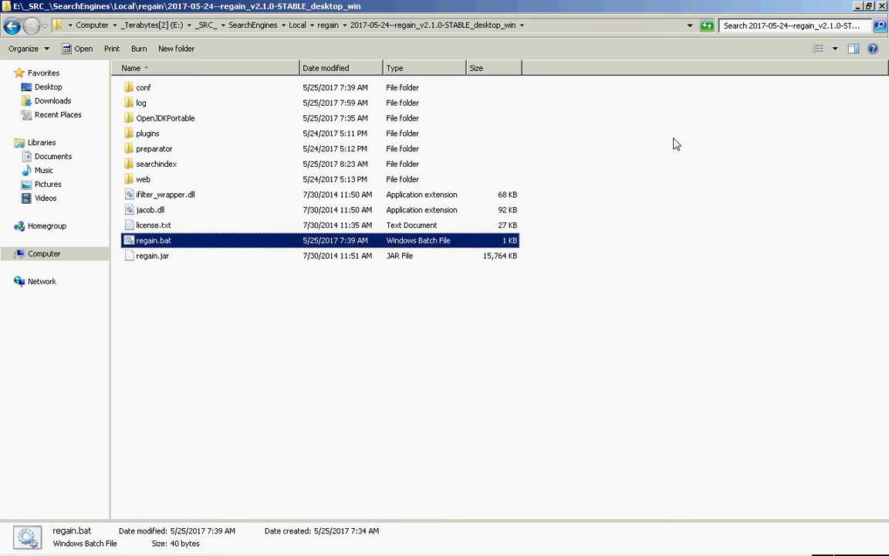
# - View the contents of regain.bat in Notepad and close it
pyautogui.hotkey('shift', 'F10')
pyautogui.press('Down')
pyautogui.press('Return')
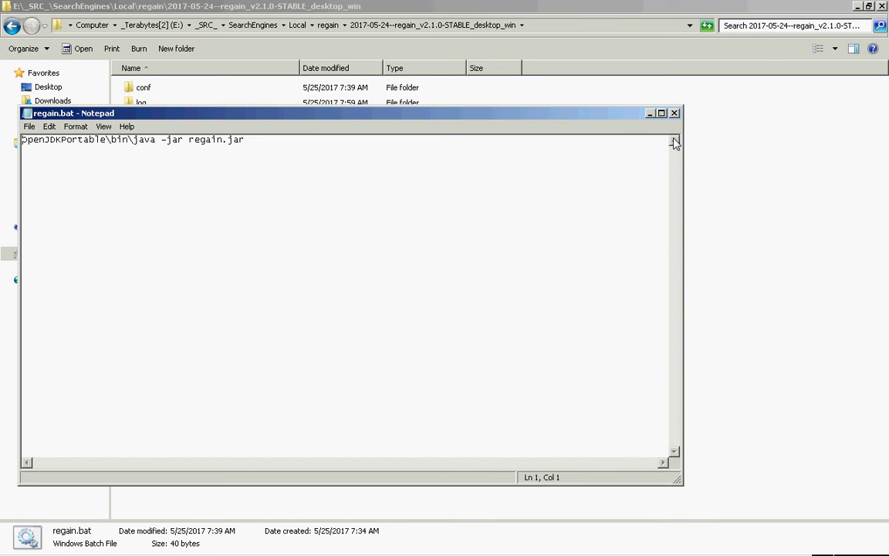
pyautogui.hotkey('alt', 'F4')
# - Return to the Local search engines and open the ANGRYsearch-master folder inside AngrySearch
pyautogui.hotkey('alt', 'Up')
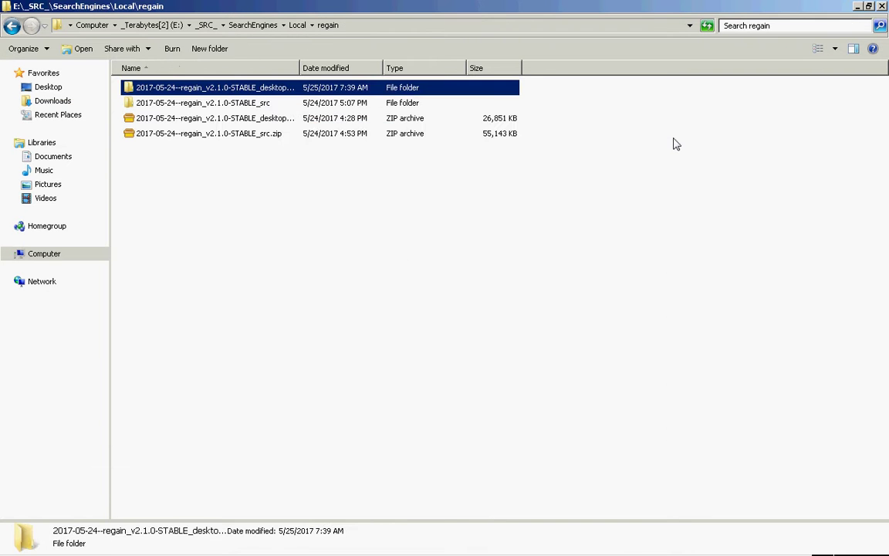
pyautogui.hotkey('alt', 'Up')
pyautogui.hotkey('alt', 'Up')
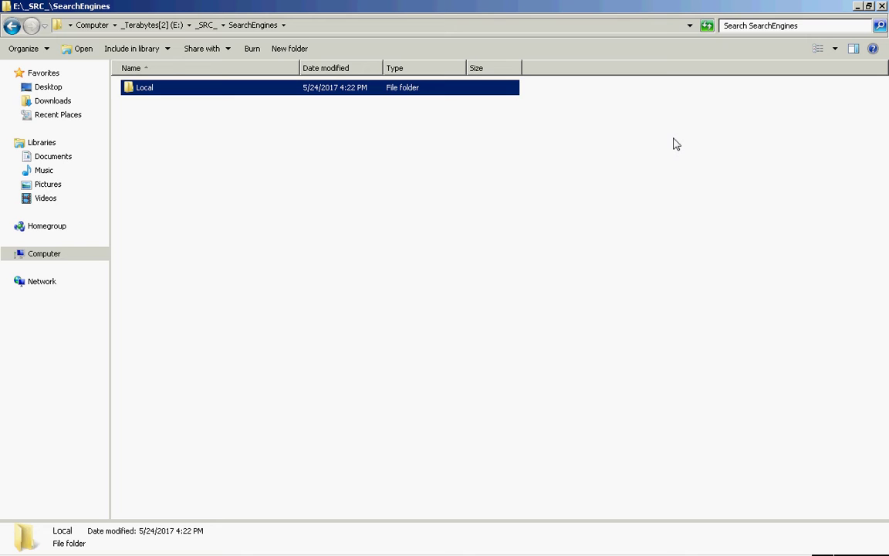
pyautogui.press('Return')
pyautogui.press('Down')
pyautogui.press('Return')
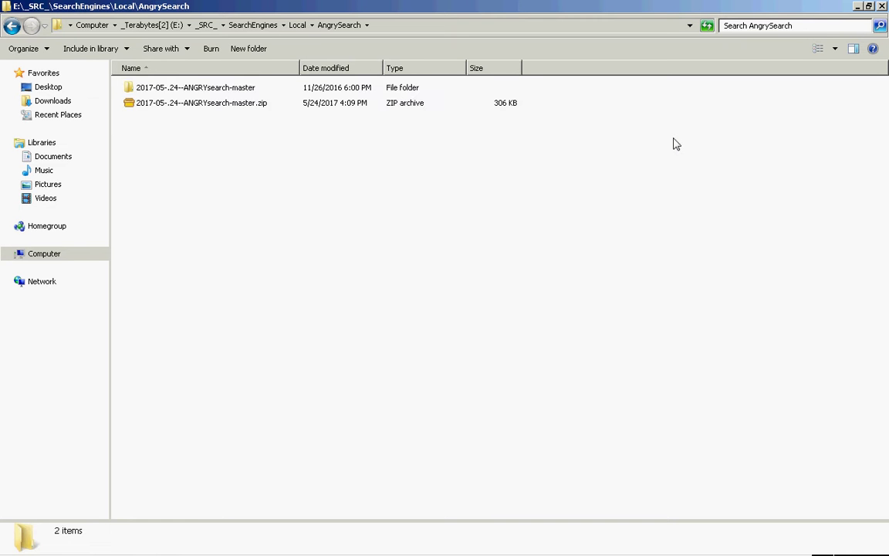
pyautogui.press('Down')
pyautogui.press('Return')
pyautogui.press('Down')
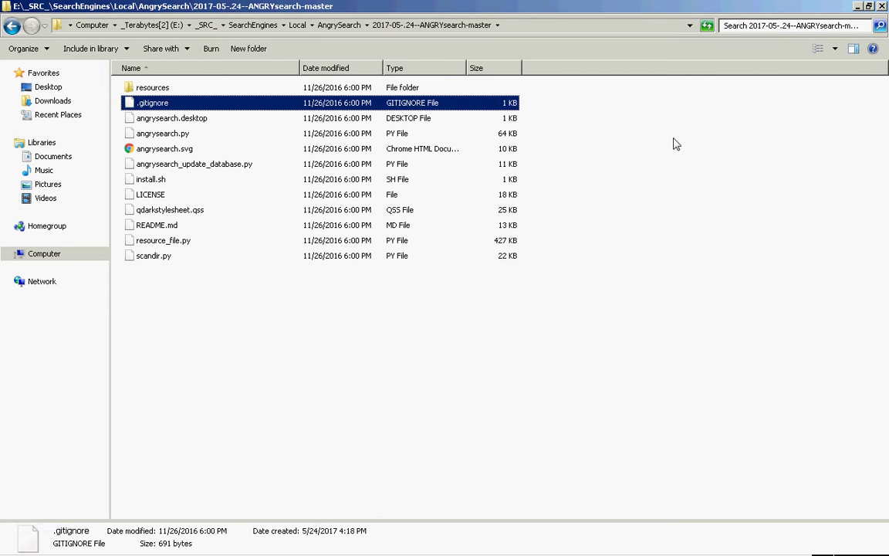
# - Open the resources folder of ANGRYsearch-master and its mimeicons subfolder
pyautogui.press('Up')
pyautogui.press('Return')
pyautogui.press('Down')
pyautogui.press('Down')
pyautogui.press('Return')
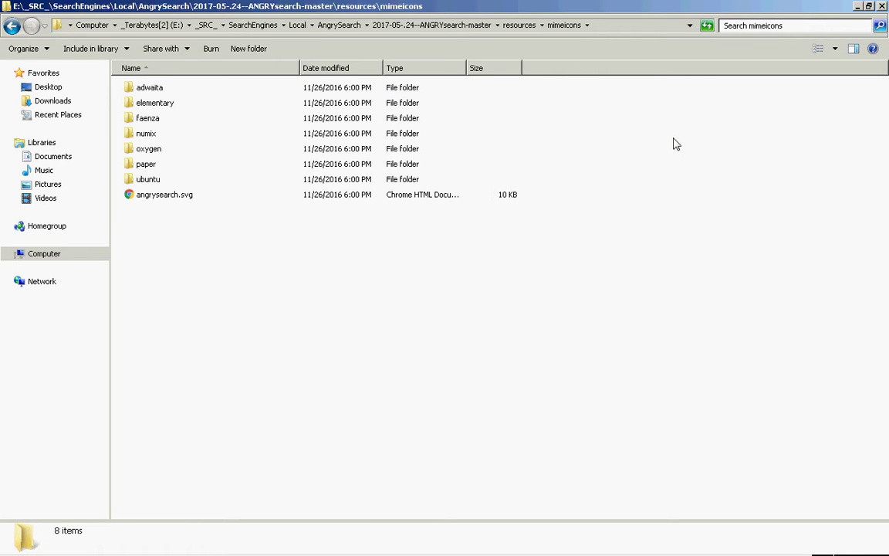
# - Look through the icon theme folders in mimeicons and open the ubuntu one
pyautogui.press('Down')
pyautogui.press('Down')
pyautogui.press('Down')
pyautogui.press('Down')
pyautogui.press('Down')
pyautogui.press('Down')
pyautogui.press('Down')
pyautogui.press('Down')
pyautogui.press('Up')
pyautogui.press('Return')
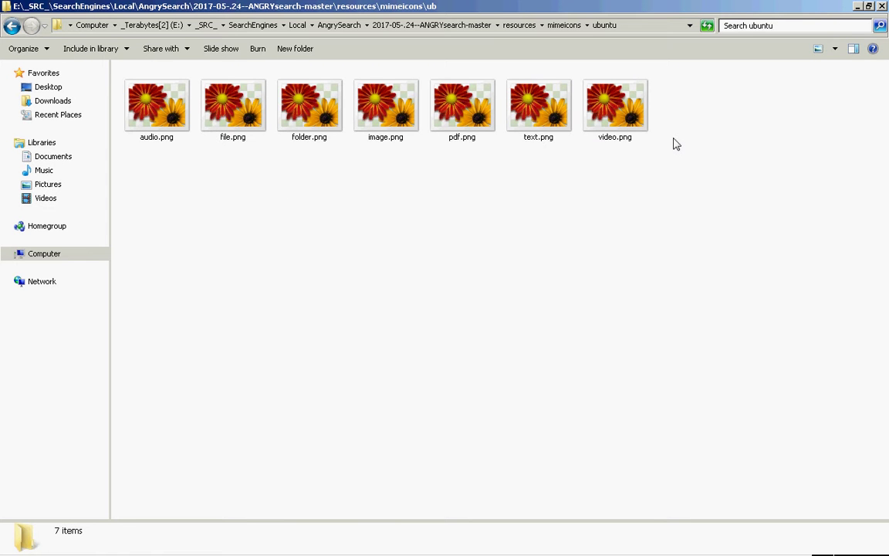
# - View the paper icon theme folder and return to the resources folder
pyautogui.press('alt')
pyautogui.hotkey('alt', 'Up')
pyautogui.press('Up')
pyautogui.press('Return')
pyautogui.hotkey('alt', 'Up')
pyautogui.hotkey('alt', 'Up')
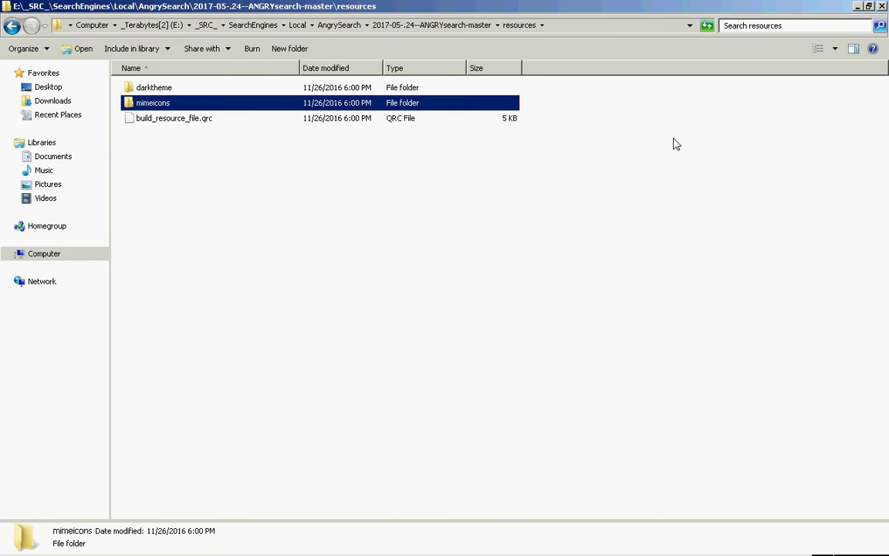
# - View the darktheme folder and return to resources
pyautogui.press('Up')
pyautogui.press('Return')
pyautogui.hotkey('alt', 'Up')
# - Go back up from the ANGRYsearch source to the _SRC_ folder
pyautogui.hotkey('alt', 'Up')
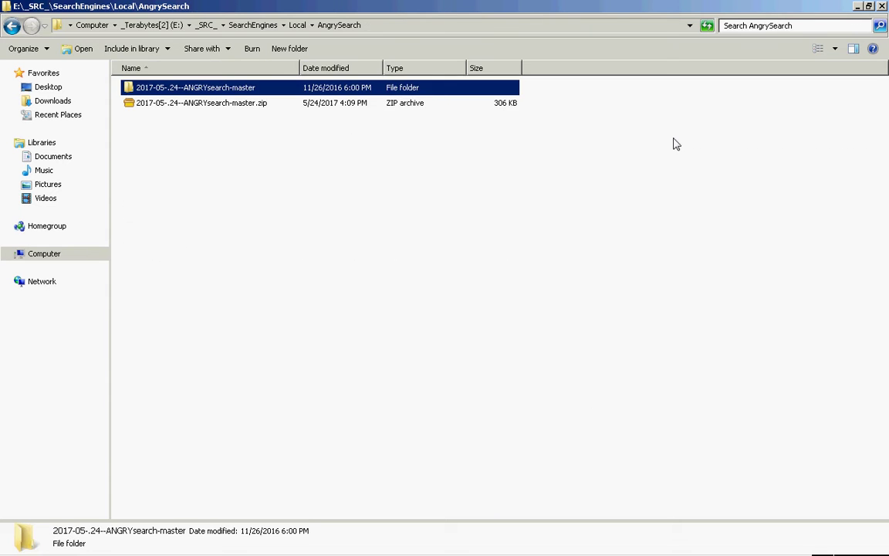
pyautogui.hotkey('alt', 'Up')
pyautogui.hotkey('alt', 'Up')
pyautogui.hotkey('alt', 'Up')
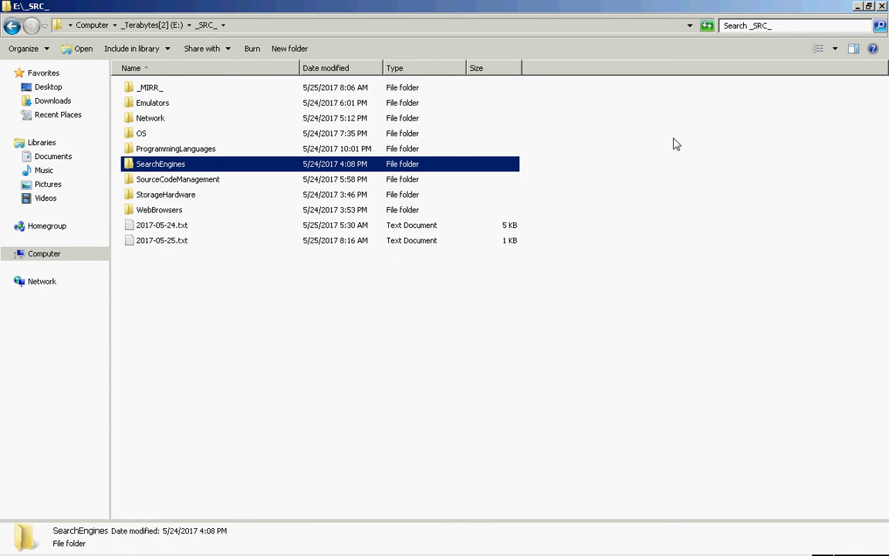
# - Open SourceCodeManagement, Git, the 2017-05-24-src--git-master folder and the git-master source inside it
pyautogui.press('Down')
pyautogui.press('Return')
pyautogui.press('Return')
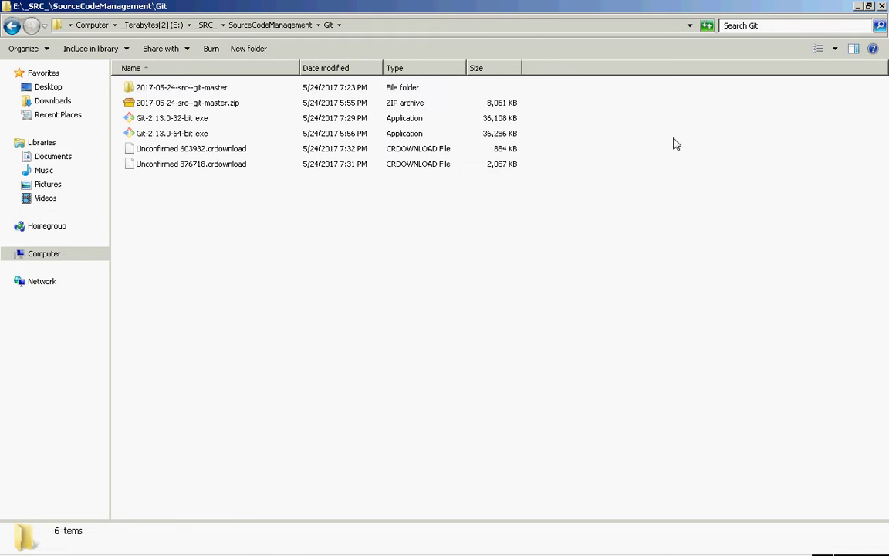
pyautogui.press('Down')
pyautogui.press('Return')
pyautogui.press('Down')
pyautogui.press('Return')
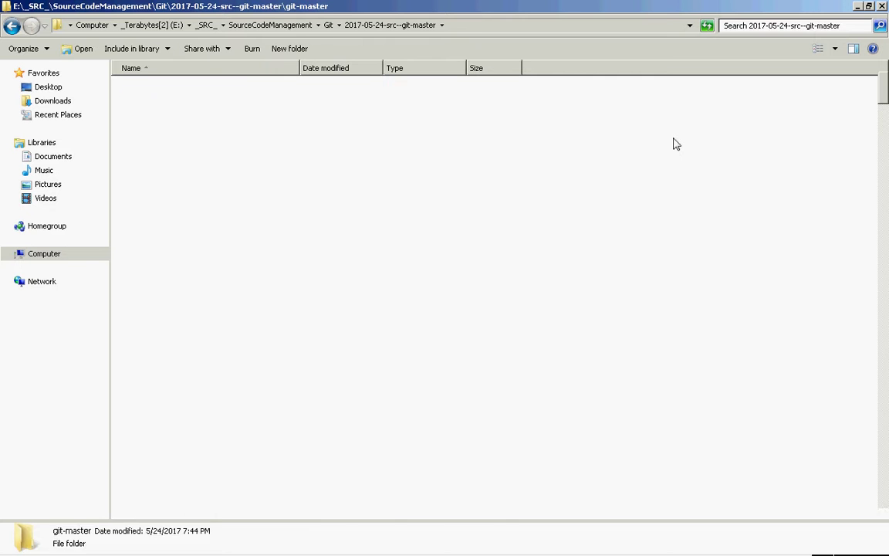
# - Look through the first subfolders of git-master and open the ci folder
pyautogui.press('Down')
pyautogui.press('Down')
pyautogui.press('Down')
pyautogui.press('Down')
pyautogui.press('Down')
pyautogui.press('Down')
pyautogui.press('Down')
pyautogui.press('Down')
pyautogui.press('Down')
pyautogui.press('Up')
pyautogui.press('Up')
pyautogui.press('Up')
pyautogui.press('Up')
pyautogui.press('Return')
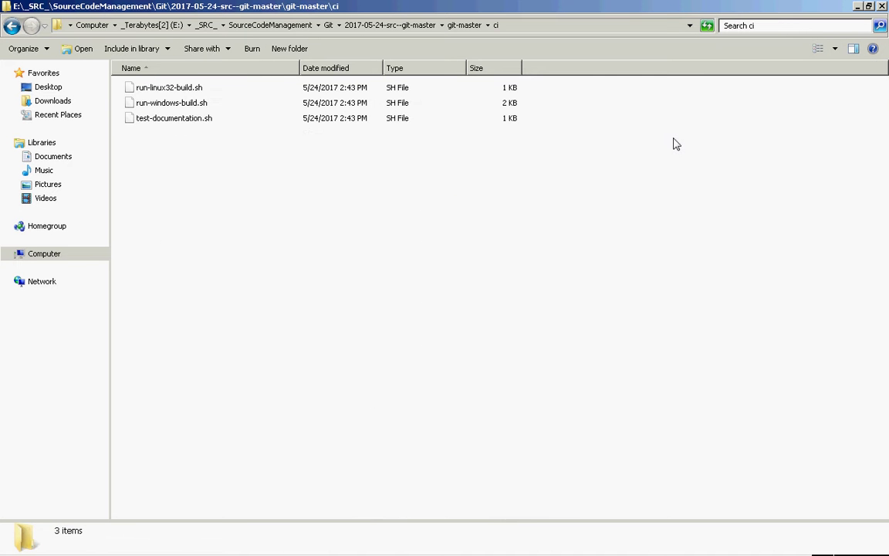
# - Return to git-master and look over its remaining subfolders down to templates
pyautogui.press('BackSpace')
pyautogui.press('Down')
pyautogui.press('Down')
pyautogui.press('Down')
pyautogui.press('Down')
pyautogui.press('Down')
pyautogui.press('Down')
pyautogui.press('Down')
pyautogui.press('Down')
pyautogui.press('Down')
pyautogui.press('Down')
pyautogui.press('Down')
pyautogui.press('Down')
pyautogui.press('Down')
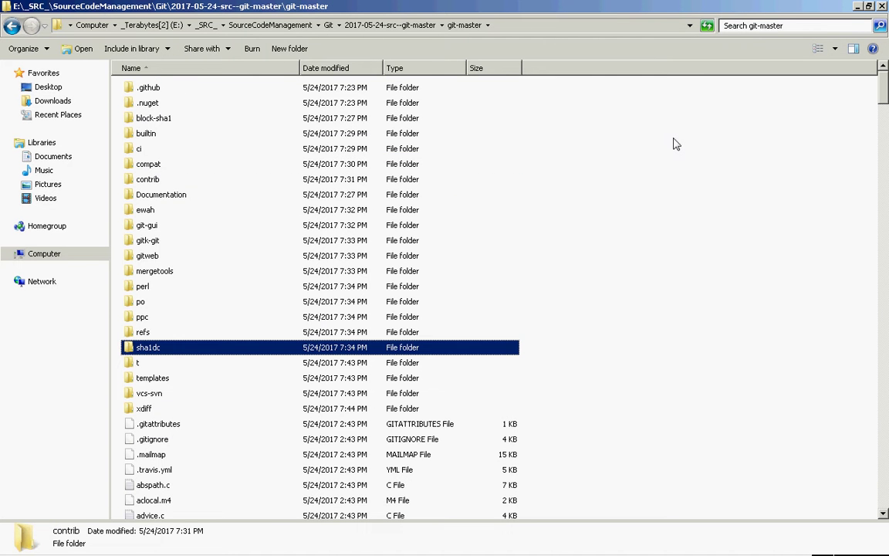
pyautogui.press('Up')
pyautogui.press('Up')
pyautogui.press('Up')
pyautogui.press('Up')
pyautogui.press('Up')
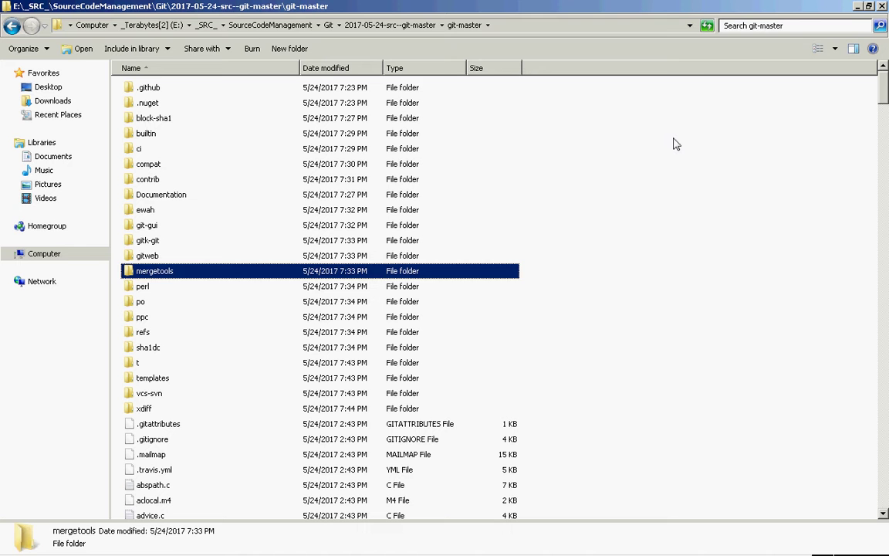
pyautogui.press('Up')
pyautogui.press('Down')
pyautogui.press('Down')
pyautogui.press('Down')
pyautogui.press('Down')
pyautogui.press('Down')
pyautogui.press('Down')
pyautogui.press('Down')
pyautogui.press('Down')
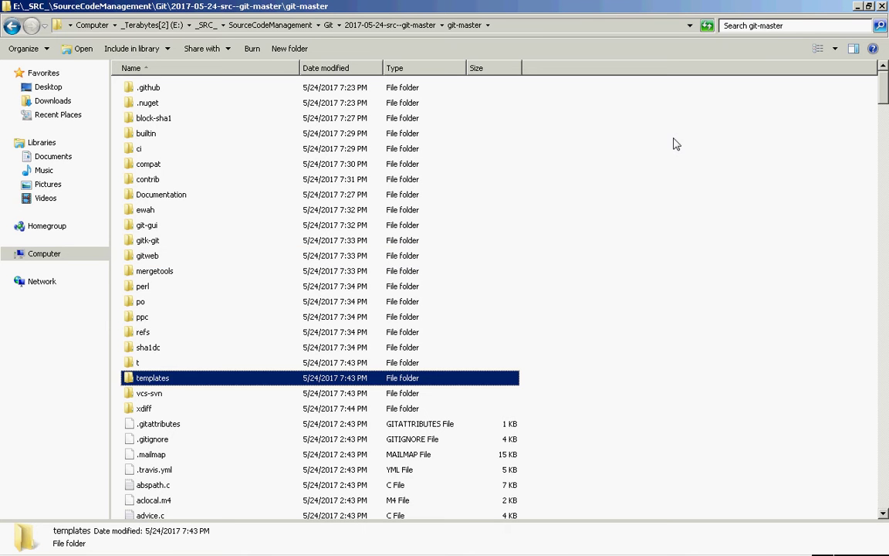
# - View the contents of the t folder and return to git-master
pyautogui.press('Up')
pyautogui.press('Return')
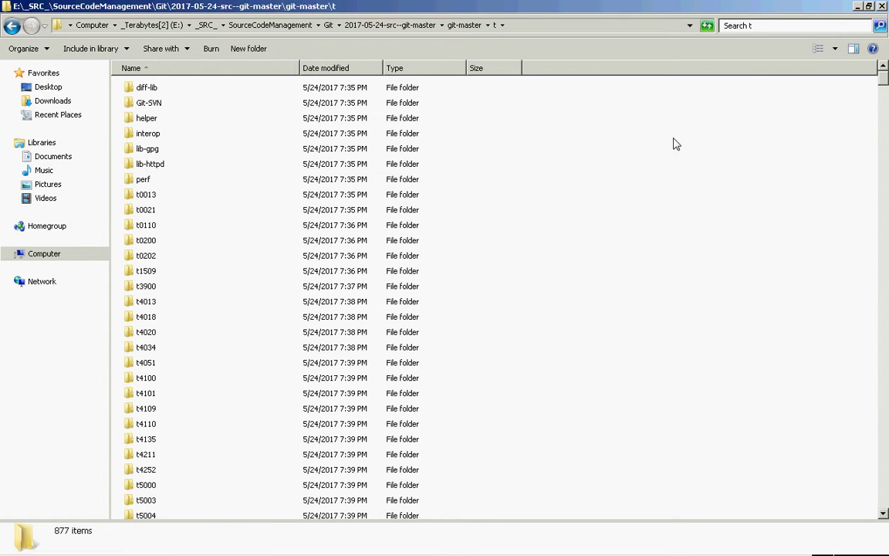
pyautogui.press('BackSpace')
# - View the templates folder of git-master and open the vcs-svn folder
pyautogui.press('Down')
pyautogui.press('Return')
pyautogui.press('BackSpace')
pyautogui.press('Down')
pyautogui.press('Return')
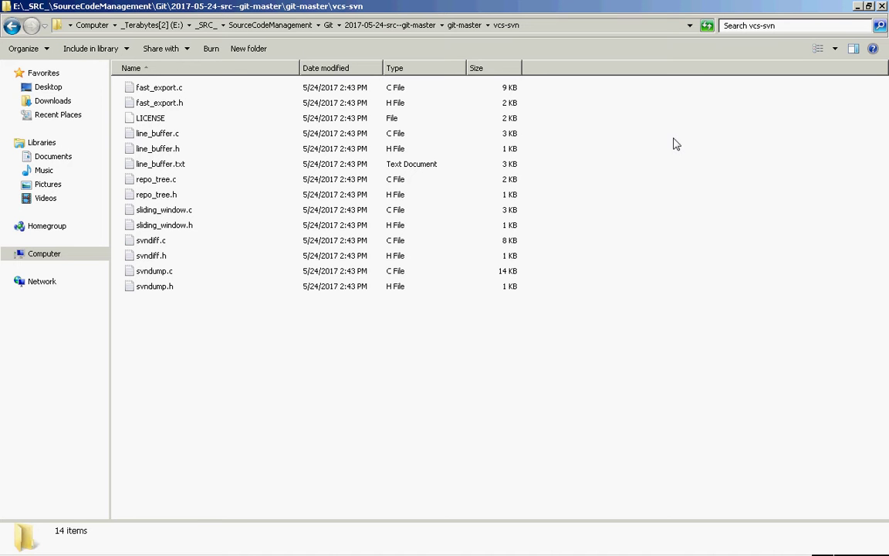
# - Open line_buffer.c from the vcs-svn folder for a brief look and close it again
pyautogui.press('Down')
pyautogui.press('Down')
pyautogui.press('Down')
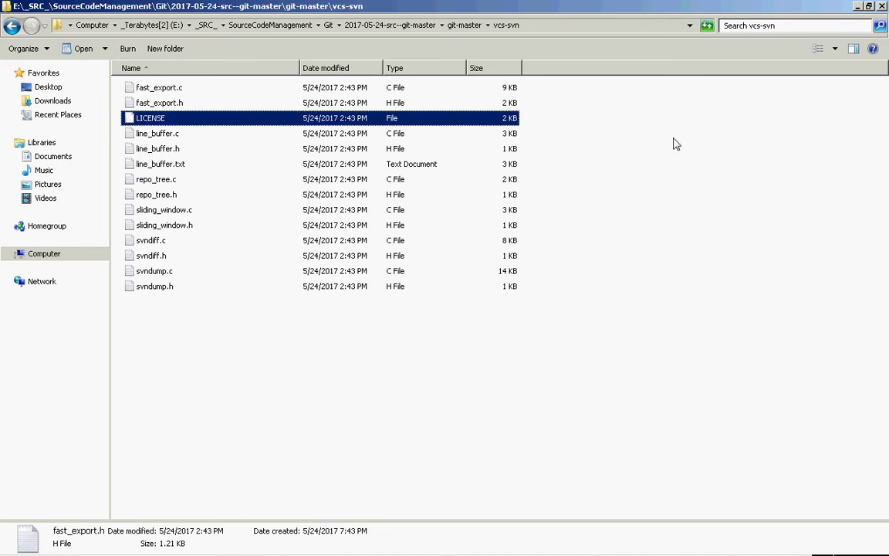
pyautogui.press('Down')
pyautogui.press('Return')
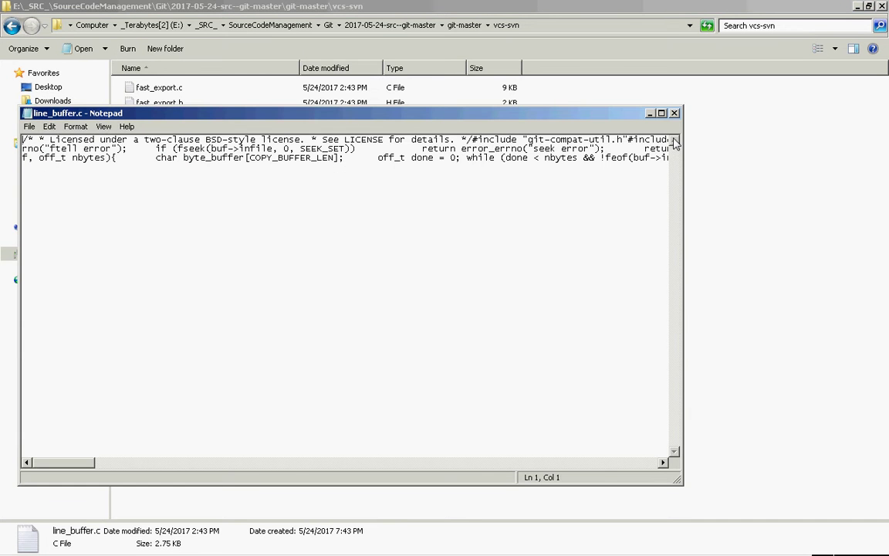
pyautogui.hotkey('alt', 'F4')
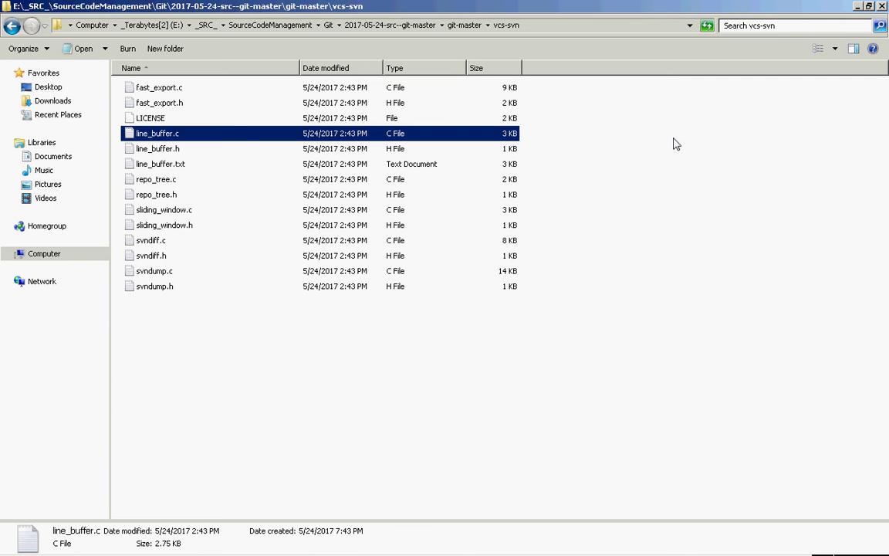
# - Open line_buffer.c in WordPad
pyautogui.hotkey('shift', 'F10')
pyautogui.press('Down')
pyautogui.press('Down')
pyautogui.press('Down')
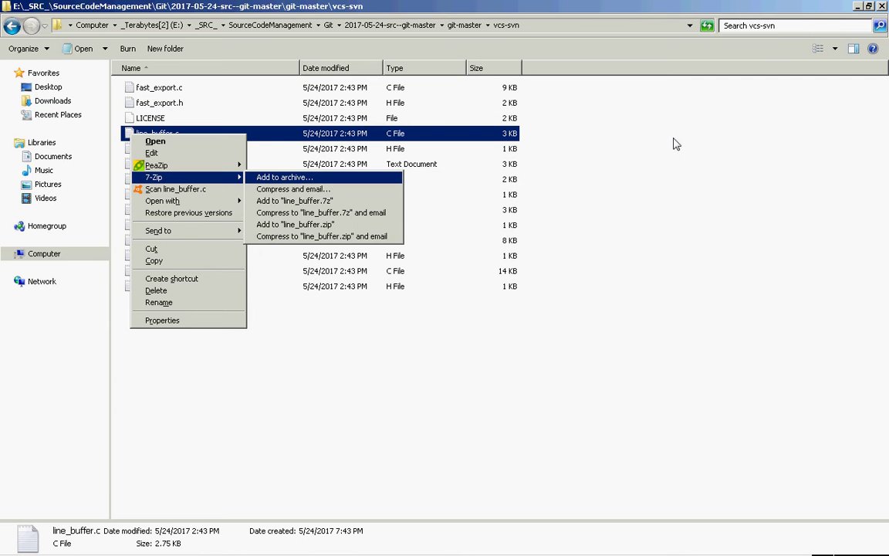
pyautogui.press('Left')
pyautogui.press('Down')
pyautogui.press('Down')
pyautogui.press('Right')
pyautogui.press('Down')
pyautogui.press('Return')
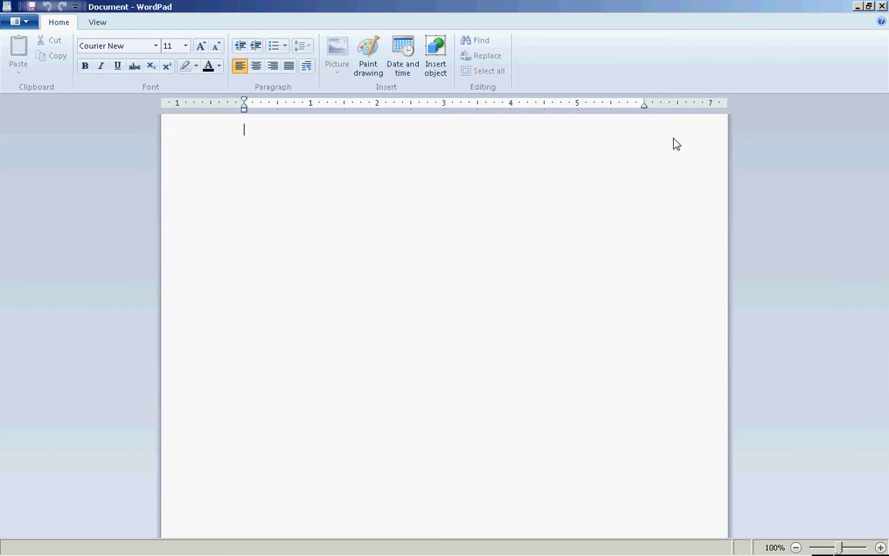
# - Look through the line_buffer.c code to its end and close WordPad
pyautogui.press('pagedown')
pyautogui.press('pagedown')
pyautogui.press('pagedown')
pyautogui.press('pagedown')
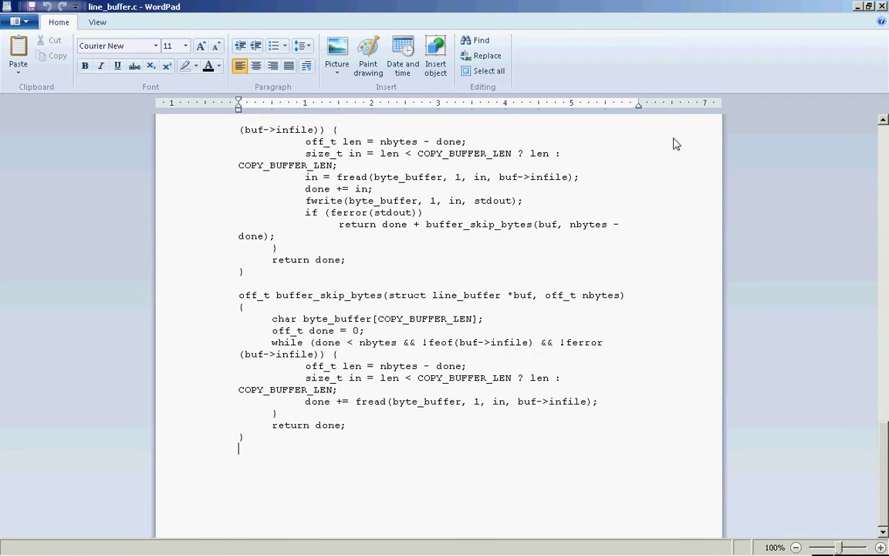
pyautogui.hotkey('alt', 'F4')
# - Return to the _SRC_ folder and open the rawrite folder inside StorageHardware
pyautogui.press('BackSpace')
pyautogui.press('BackSpace')
pyautogui.press('BackSpace')
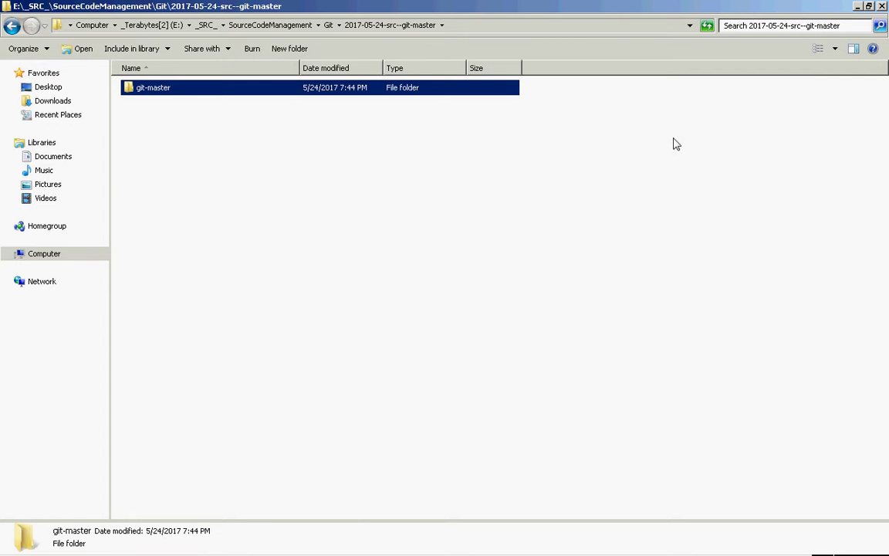
pyautogui.press('BackSpace')
pyautogui.press('BackSpace')
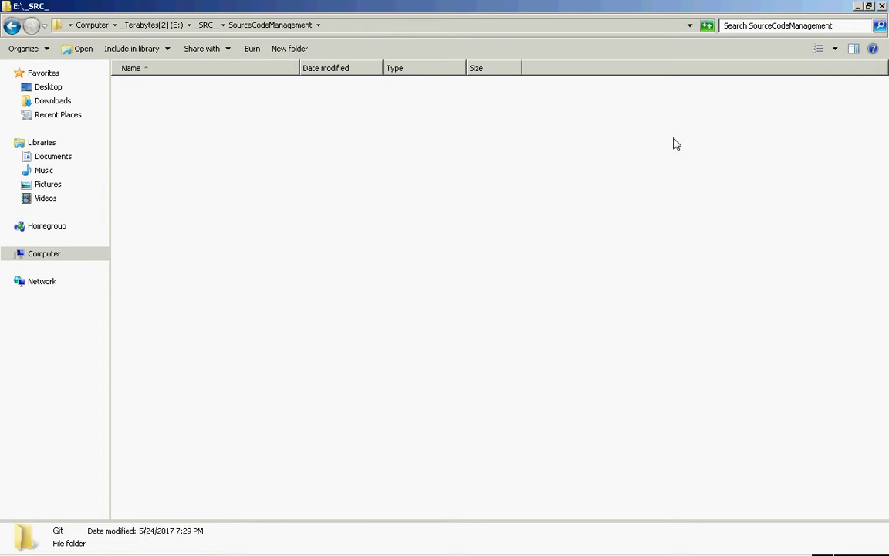
pyautogui.press('Down')
pyautogui.press('Return')
pyautogui.press('Down')
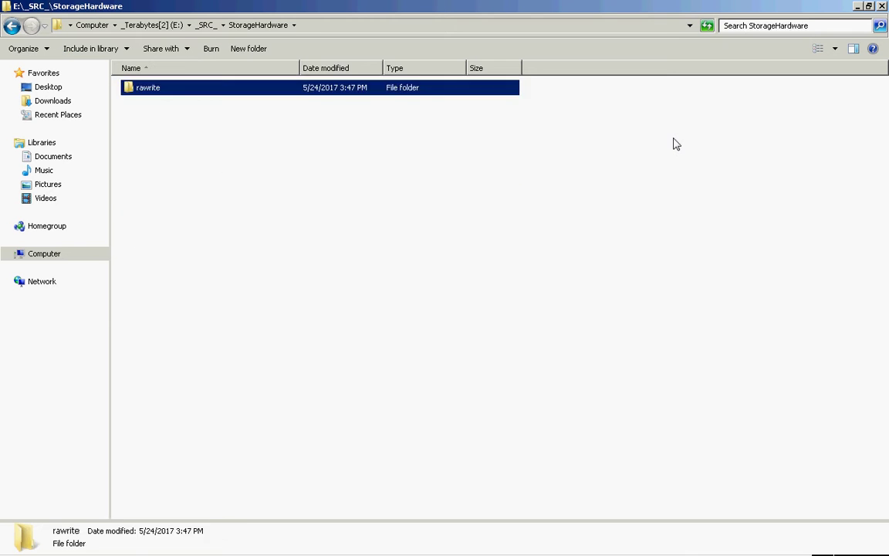
pyautogui.press('Return')
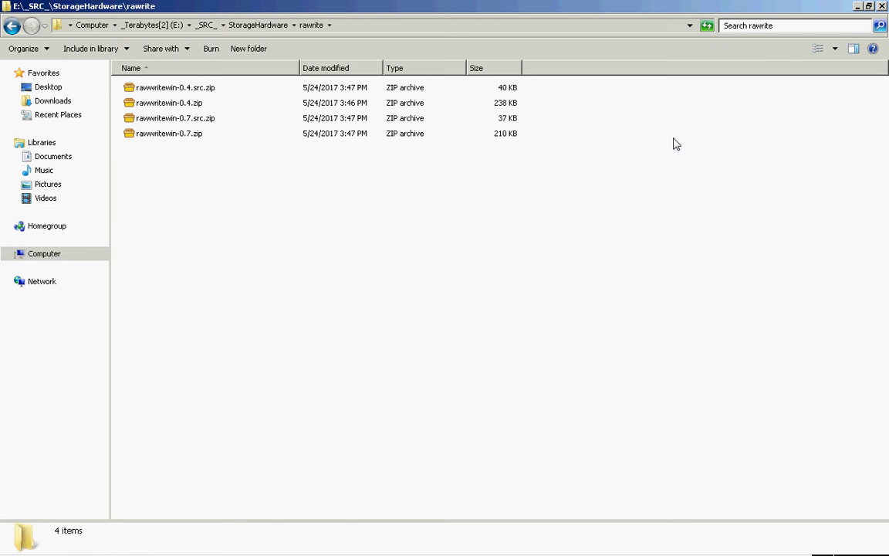
# - Extract rawwritewin-0.4.src.zip with 7-Zip into a rawwritewin-0.4.src folder and open that folder
pyautogui.press('Down')
pyautogui.press('Up')
pyautogui.press('Menu')
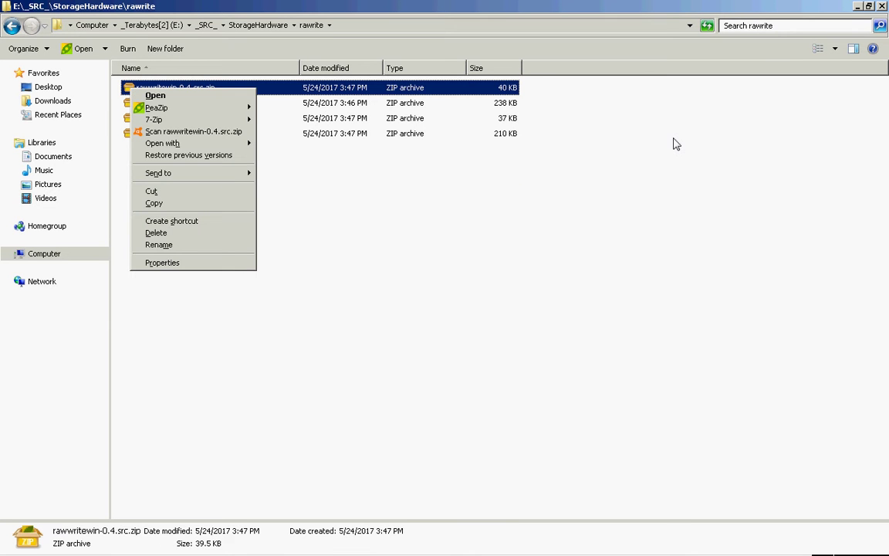
pyautogui.press('Down')
pyautogui.press('Down')
pyautogui.press('Down')
pyautogui.press('Down')
pyautogui.press('Up')
pyautogui.press('Right')
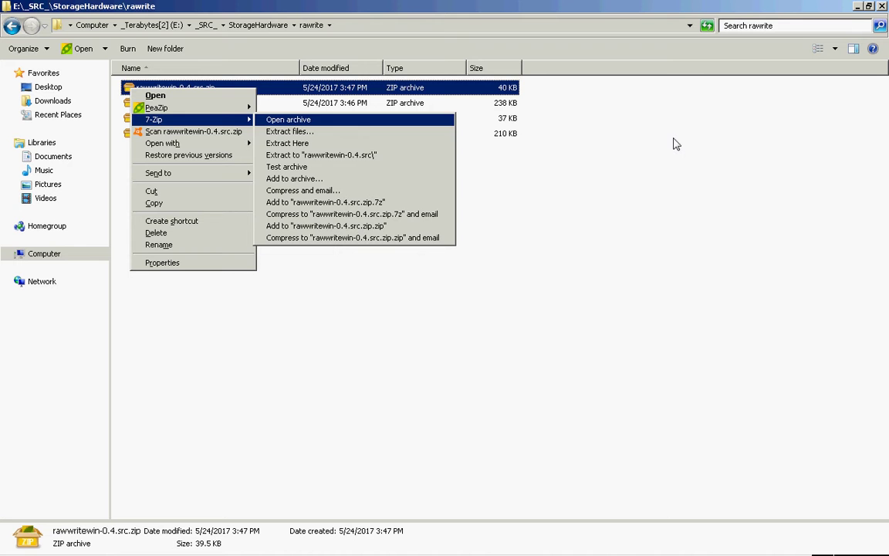
pyautogui.press('Down')
pyautogui.press('Down')
pyautogui.press('Return')
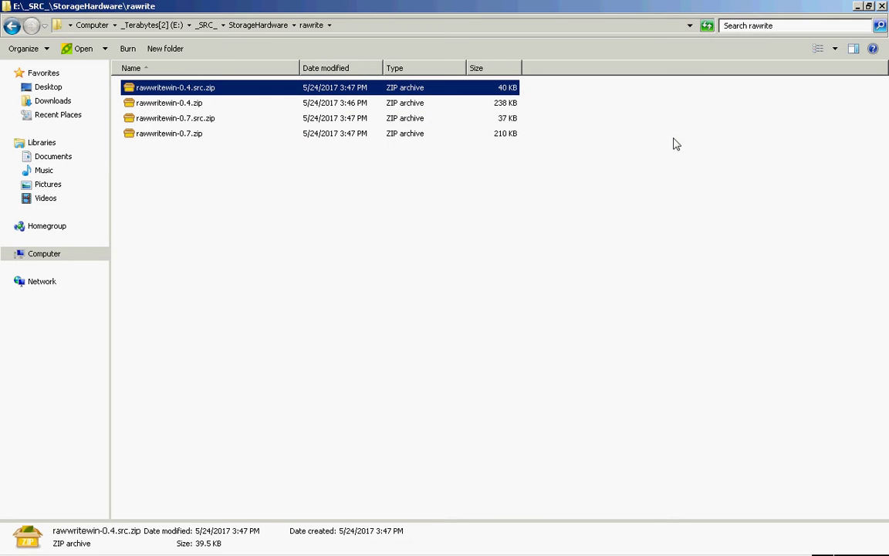
pyautogui.press('Up')
pyautogui.press('Return')
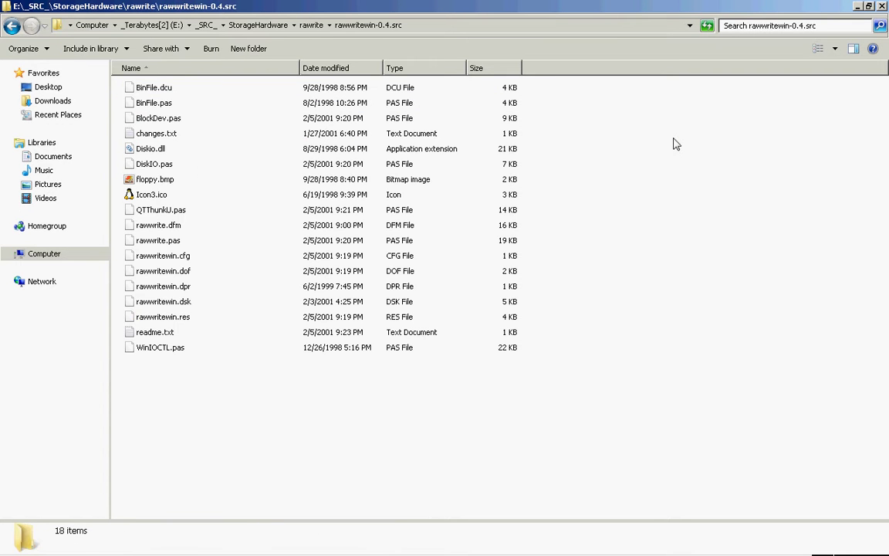
# - Open DiskIO.pas with Notepad, keeping Notepad as the program always used for this file type
pyautogui.press('Down')
pyautogui.press('Down')
pyautogui.press('Down')
pyautogui.press('Down')
pyautogui.press('Down')
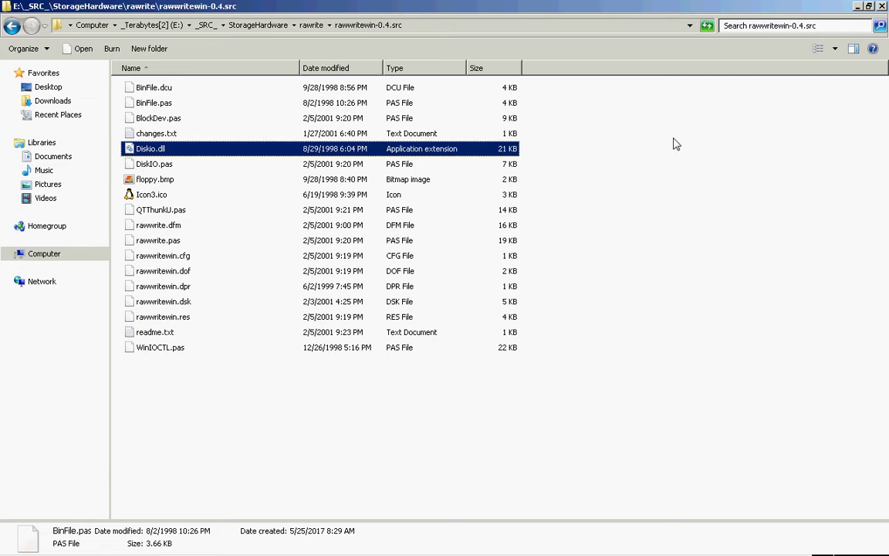
pyautogui.press('Return')
pyautogui.press('Down')
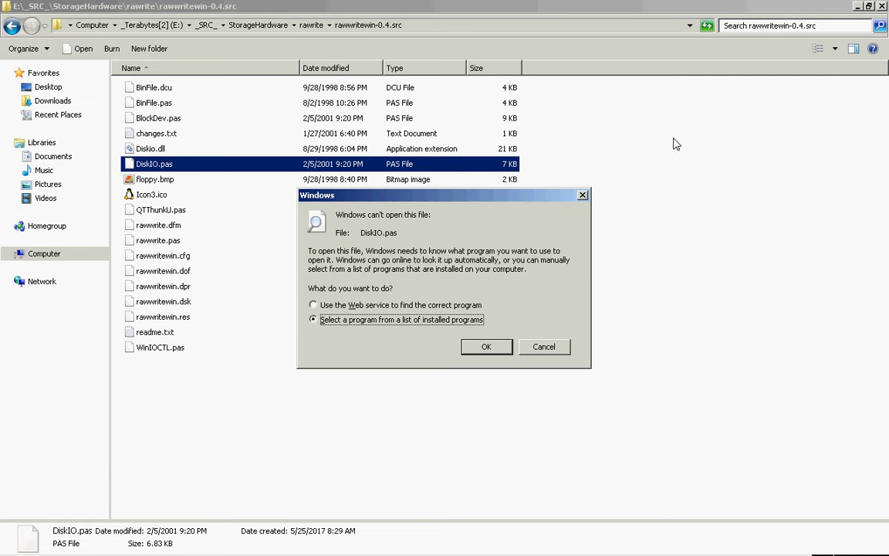
pyautogui.press('Return')
pyautogui.press('Down')
pyautogui.press('Down')
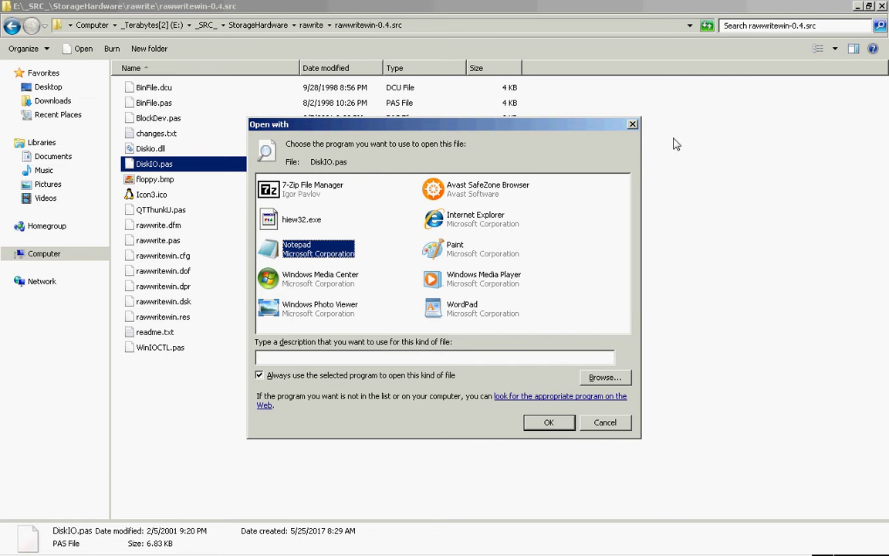
pyautogui.press('Return')
# - Look through the DiskIO.pas code from its type declarations to the end of the unit, and close Notepad
pyautogui.press('Down')
pyautogui.press('Down')
pyautogui.press('Down')
pyautogui.press('Down')
pyautogui.press('Down')
pyautogui.press('Down')
pyautogui.press('Down')
pyautogui.press('Down')
pyautogui.press('Down')
pyautogui.press('Down')
pyautogui.press('Down')
pyautogui.press('Down')
pyautogui.press('Down')
pyautogui.press('Down')
pyautogui.press('Down')
pyautogui.press('Down')
pyautogui.press('Down')
pyautogui.press('Down')
pyautogui.press('Down')
pyautogui.press('Down')
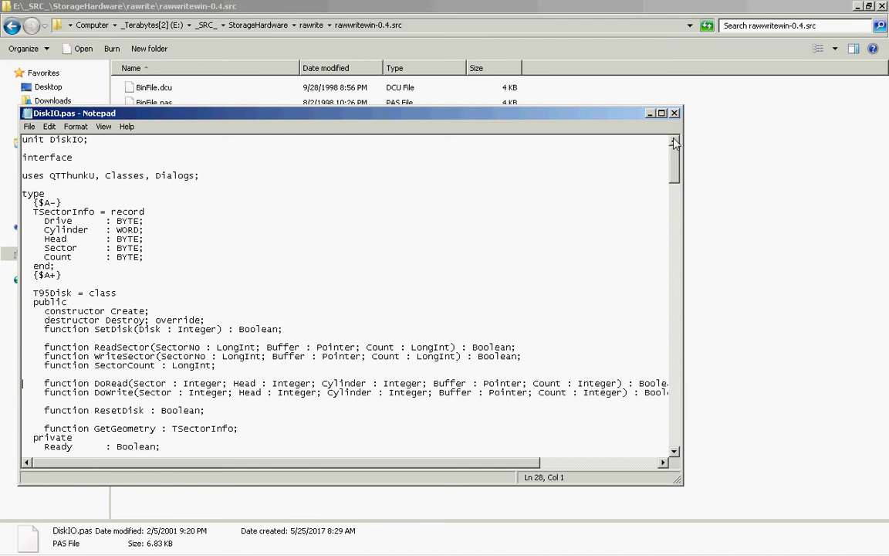
pyautogui.press('Down')
pyautogui.press('Down')
pyautogui.press('Down')
pyautogui.press('Down')
pyautogui.press('Down')
pyautogui.press('Down')
pyautogui.press('Down')
pyautogui.press('Down')
pyautogui.press('Down')
pyautogui.press('Down')
pyautogui.press('Down')
pyautogui.press('Down')
pyautogui.press('Down')
pyautogui.press('Down')
pyautogui.press('Down')
pyautogui.press('Down')
pyautogui.press('Down')
pyautogui.press('Down')
pyautogui.press('Down')
pyautogui.press('Down')
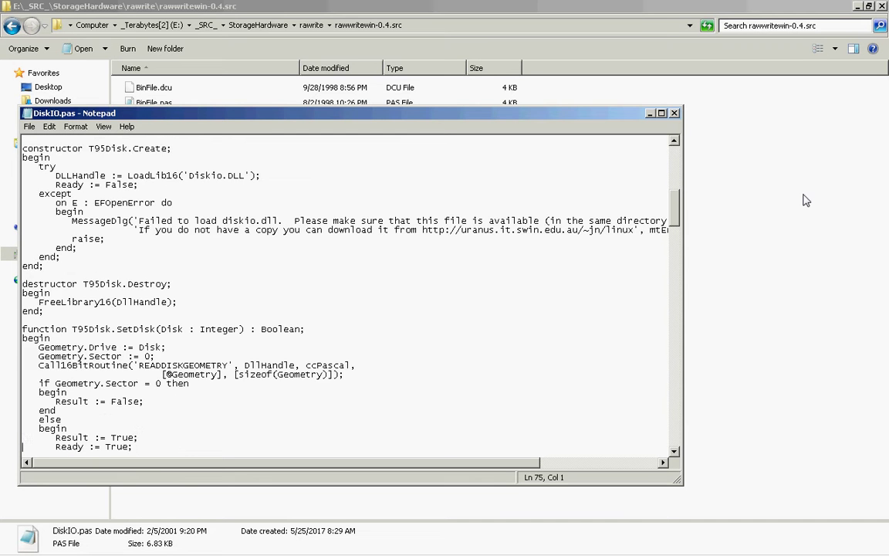
pyautogui.press('Down')
pyautogui.press('Down')
pyautogui.press('Down')
pyautogui.press('Down')
pyautogui.press('Down')
pyautogui.press('Down')
pyautogui.press('Down')
pyautogui.press('Down')
pyautogui.press('Down')
pyautogui.press('Down')
pyautogui.press('Down')
pyautogui.press('Down')
pyautogui.press('Down')
pyautogui.press('Down')
pyautogui.press('Down')
pyautogui.press('Down')
pyautogui.press('Down')
pyautogui.press('Down')
pyautogui.press('Down')
pyautogui.press('Down')
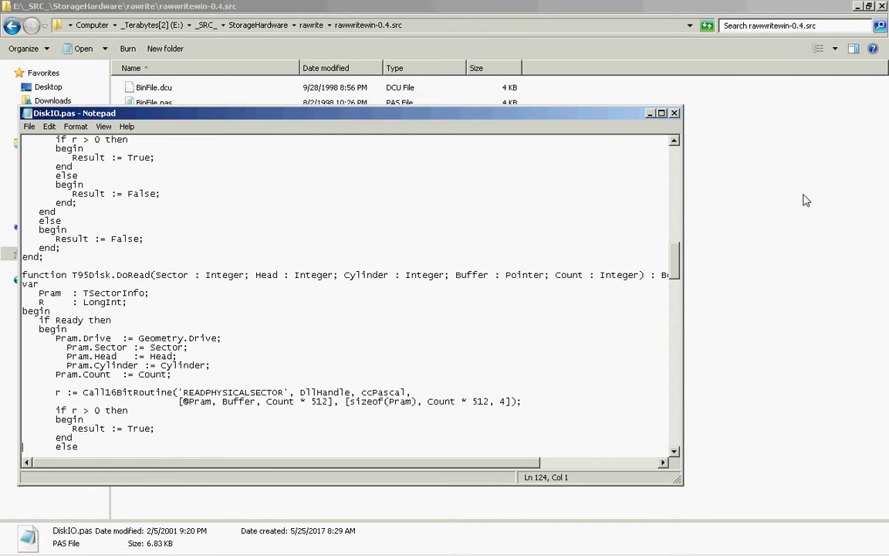
pyautogui.press('Down')
pyautogui.press('Down')
pyautogui.press('Down')
pyautogui.press('Down')
pyautogui.press('Down')
pyautogui.press('Down')
pyautogui.press('Down')
pyautogui.press('Down')
pyautogui.press('Down')
pyautogui.press('Down')
pyautogui.press('Down')
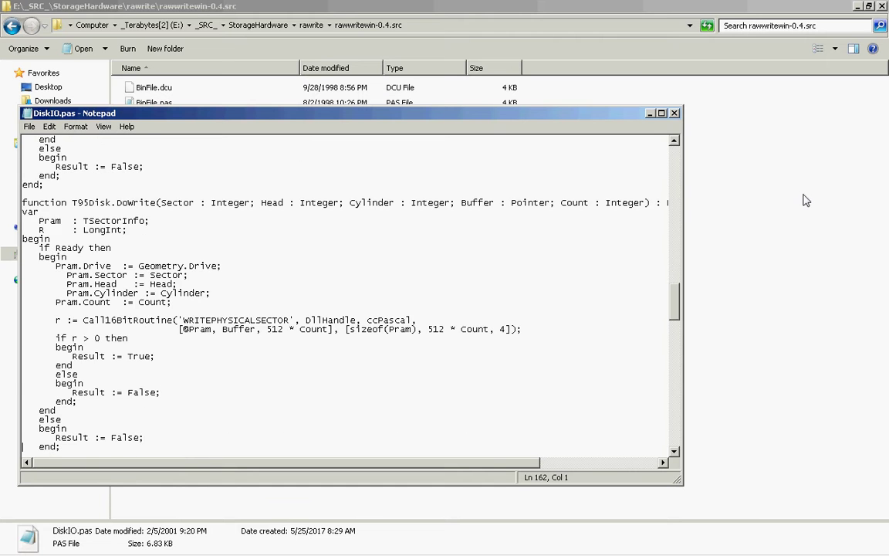
pyautogui.press('Down')
pyautogui.press('Down')
pyautogui.press('Down')
pyautogui.press('Down')
pyautogui.press('Down')
pyautogui.press('Down')
pyautogui.press('Down')
pyautogui.press('Down')
pyautogui.press('Down')
pyautogui.press('Down')
pyautogui.press('Down')
pyautogui.press('Down')
pyautogui.press('Down')
pyautogui.press('Down')
pyautogui.press('Down')
pyautogui.press('Down')
pyautogui.press('Down')
pyautogui.press('Down')
pyautogui.press('Down')
pyautogui.press('Down')
pyautogui.press('Down')
pyautogui.press('Down')
pyautogui.press('Down')
pyautogui.press('Down')
pyautogui.press('Down')
pyautogui.press('Down')
pyautogui.press('Down')
pyautogui.press('Down')
pyautogui.press('Down')
pyautogui.press('Down')
pyautogui.press('Down')
pyautogui.press('Down')
pyautogui.press('Down')
pyautogui.press('Down')
pyautogui.press('Down')
pyautogui.press('Down')
pyautogui.press('Down')
pyautogui.press('Down')
pyautogui.press('Down')
pyautogui.press('Down')
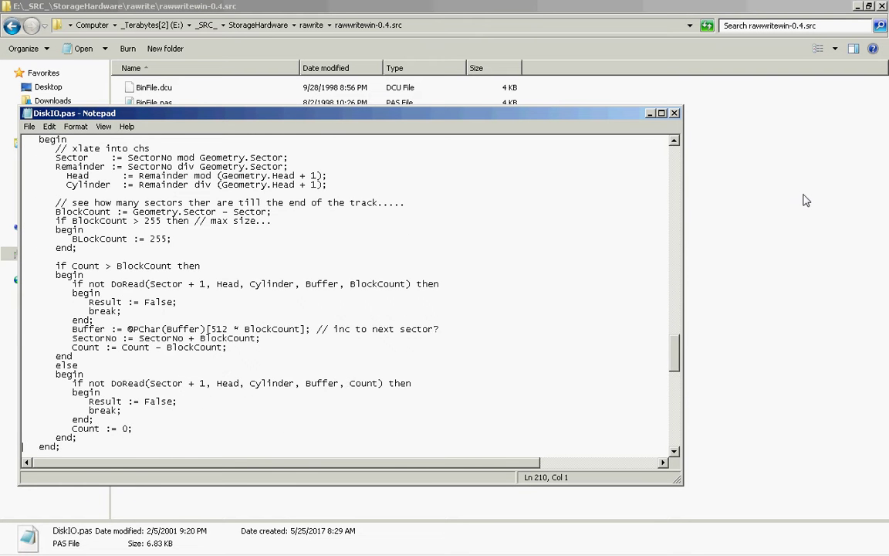
pyautogui.press('Down')
pyautogui.press('Down')
pyautogui.press('Down')
pyautogui.press('Down')
pyautogui.press('Down')
pyautogui.press('Down')
pyautogui.press('Down')
pyautogui.press('Down')
pyautogui.press('Down')
pyautogui.press('Down')
pyautogui.press('Down')
pyautogui.press('Down')
pyautogui.press('Down')
pyautogui.press('Down')
pyautogui.press('Down')
pyautogui.press('Down')
pyautogui.press('Down')
pyautogui.press('Down')
pyautogui.press('Down')
pyautogui.press('Down')
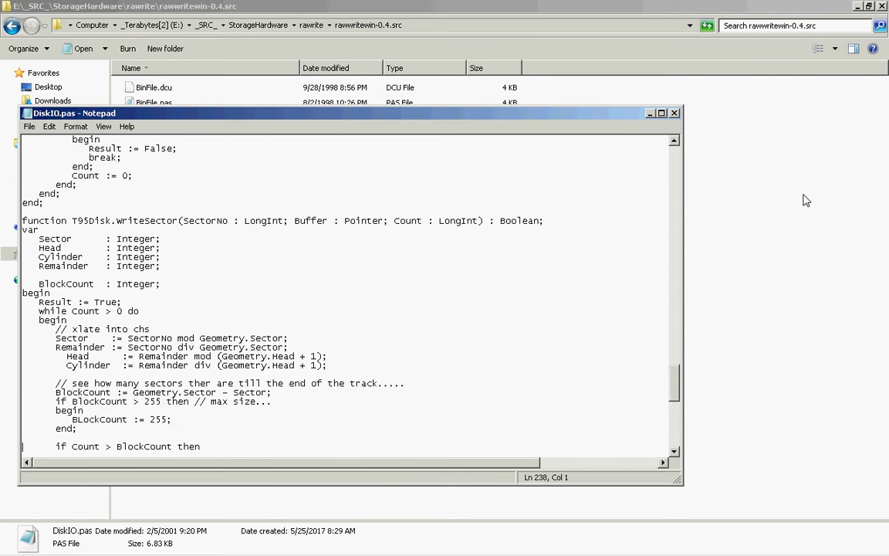
pyautogui.press('Down')
pyautogui.press('Down')
pyautogui.press('Down')
pyautogui.press('Down')
pyautogui.press('Down')
pyautogui.press('Down')
pyautogui.press('Down')
pyautogui.press('Down')
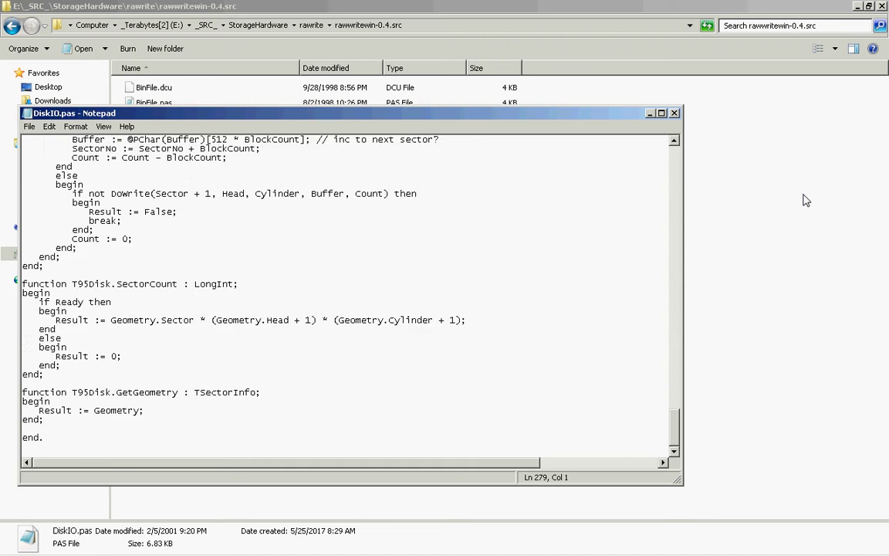
pyautogui.hotkey('alt', 'F4')
# - Return to the rawrite folder and extract rawwritewin-0.7.src.zip with 7-Zip into a rawwritewin-0.7.src folder
pyautogui.press('BackSpace')
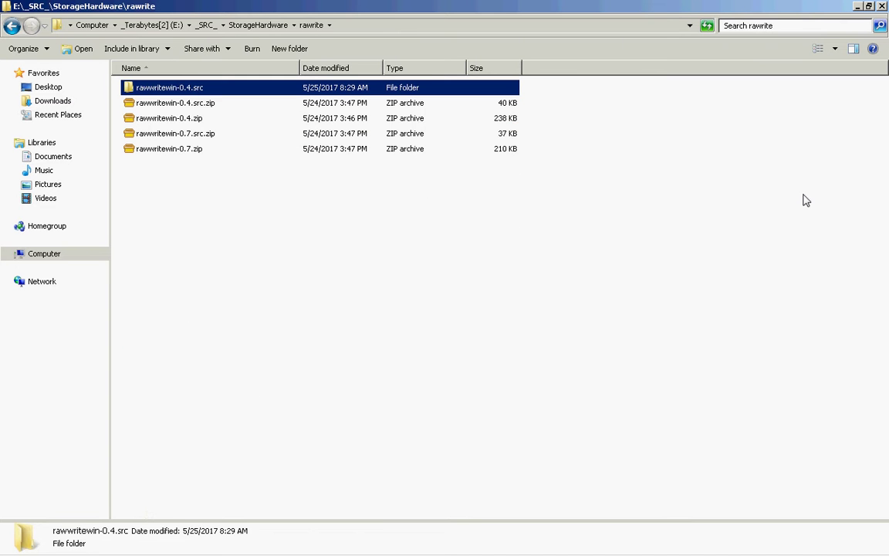
pyautogui.press('Down')
pyautogui.press('Down')
pyautogui.press('Down')
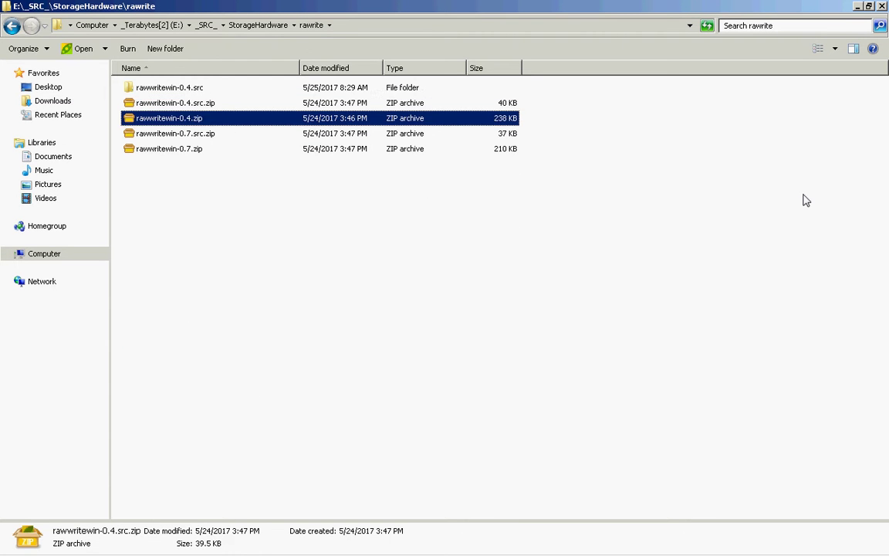
pyautogui.press('Menu')
pyautogui.press('Down')
pyautogui.press('Right')
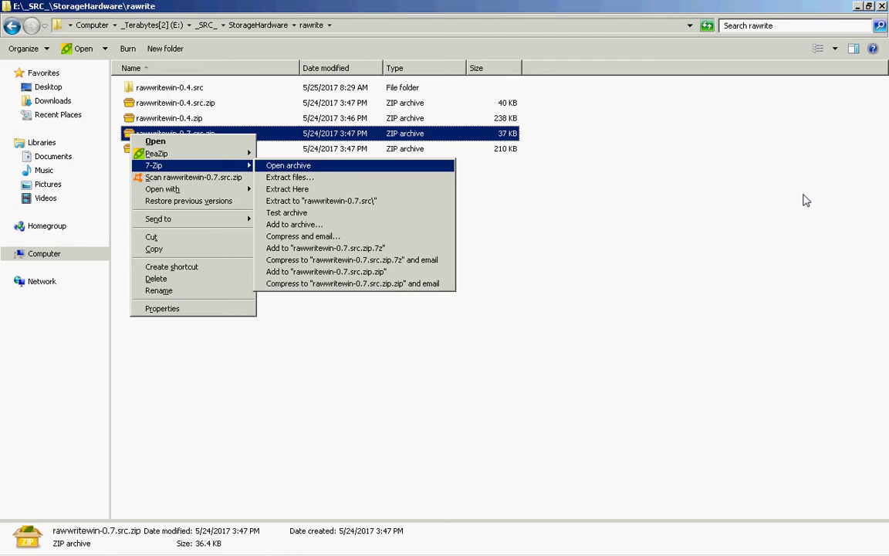
pyautogui.press('Down')
pyautogui.press('Down')
pyautogui.press('Down')
pyautogui.press('Return')
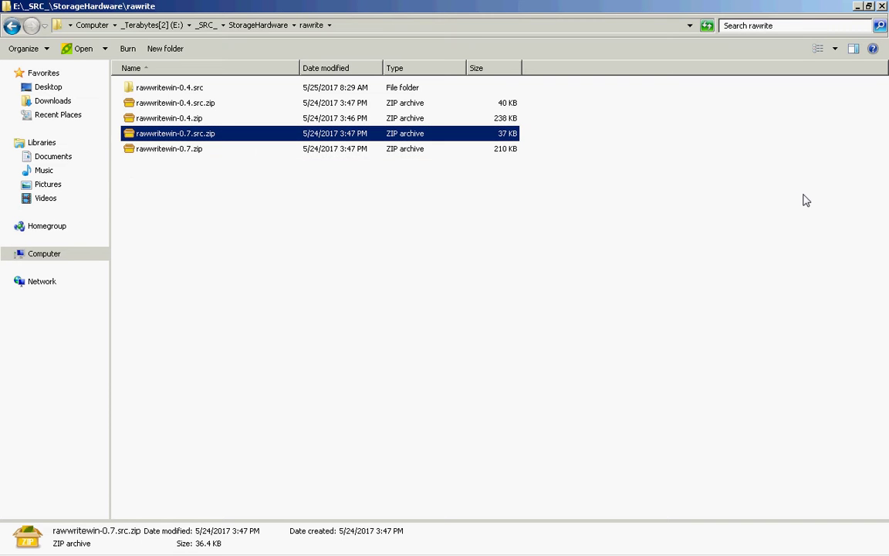
# - Extract the rawwritewin-0.7.zip archive in the rawrite folder with 7-Zip
pyautogui.press('Down')
pyautogui.press('Menu')
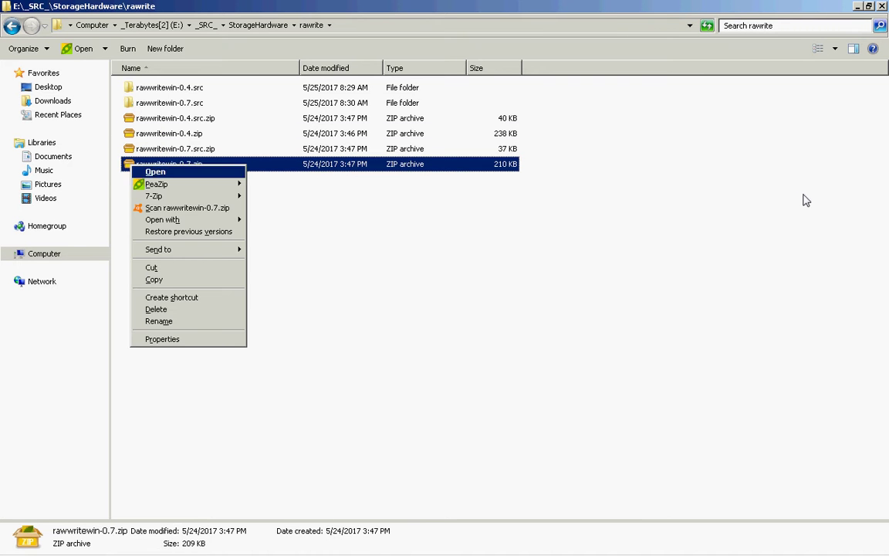
pyautogui.press('Down')
pyautogui.press('Down')
pyautogui.press('Right')
pyautogui.press('Down')
pyautogui.press('Down')
pyautogui.press('Return')
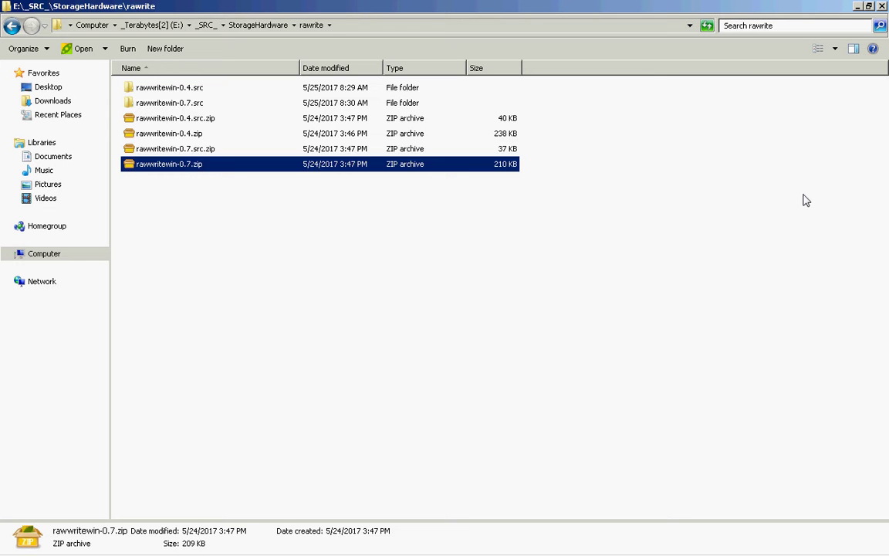
# - Extract rawwritewin-0.4.zip in the rawrite folder with 7-Zip into a rawwritewin-0.4 folder
pyautogui.press('Up')
pyautogui.press('Up')
pyautogui.press('Down')
pyautogui.press('Menu')
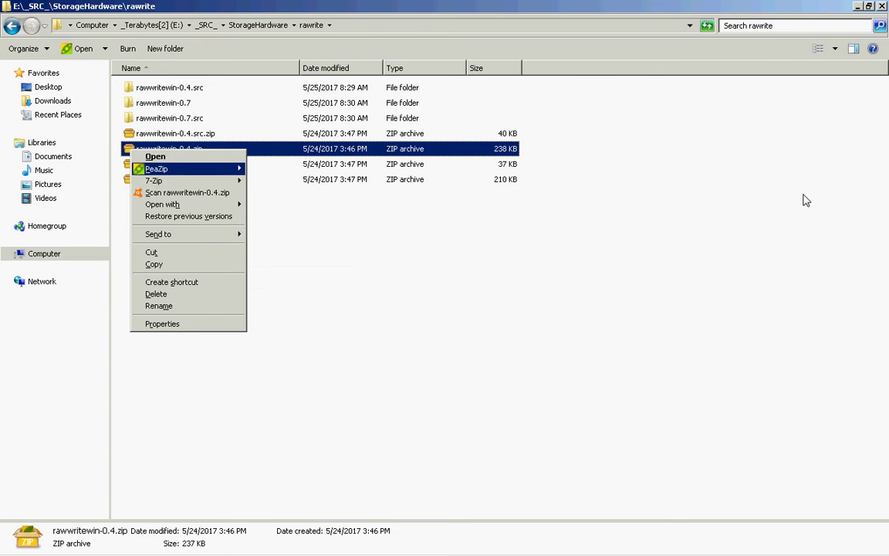
pyautogui.press('Down')
pyautogui.press('Right')
pyautogui.press('Down')
pyautogui.press('Down')
pyautogui.press('Return')
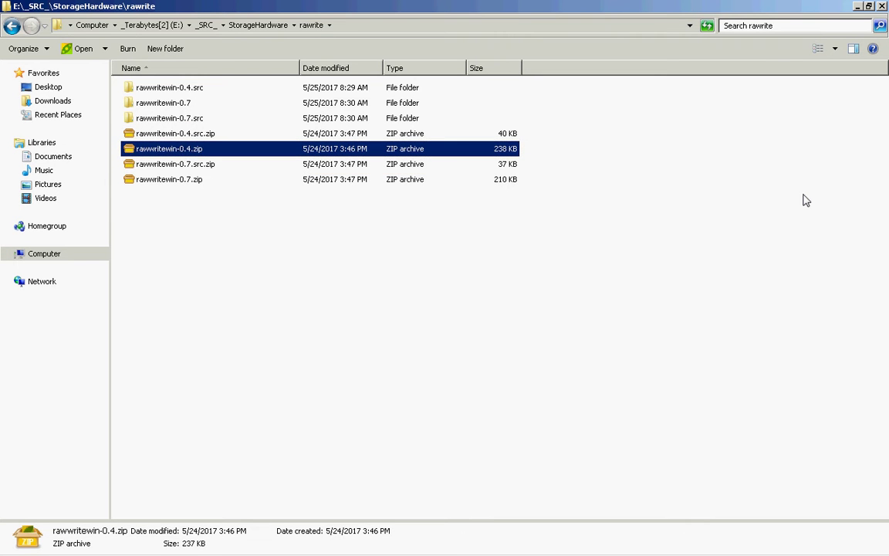
# - Look inside the rawwritewin-0.4 folder and the neighbouring rawwritewin-0.4.src folder, and go back up to _SRC_
pyautogui.press('Home')
pyautogui.press('Return')
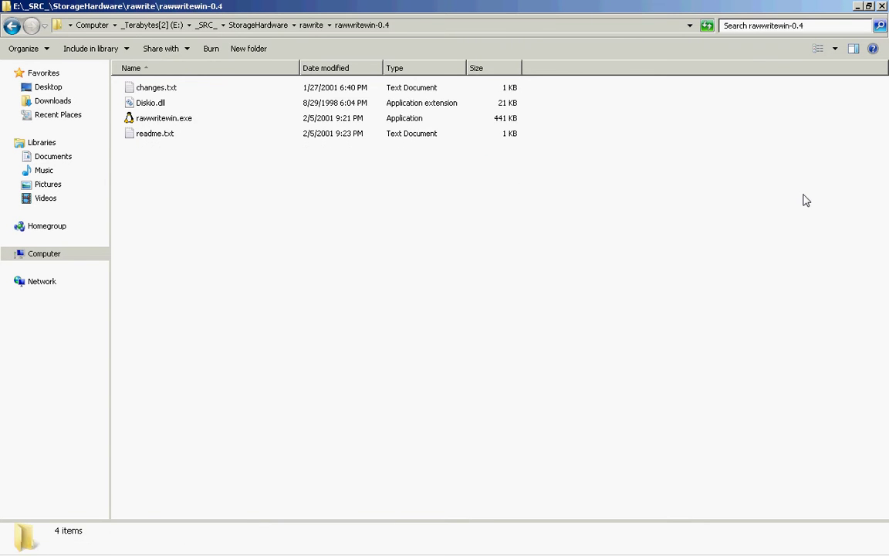
pyautogui.press('BackSpace')
pyautogui.press('Down')
pyautogui.press('Return')
pyautogui.press('BackSpace')
pyautogui.press('BackSpace')
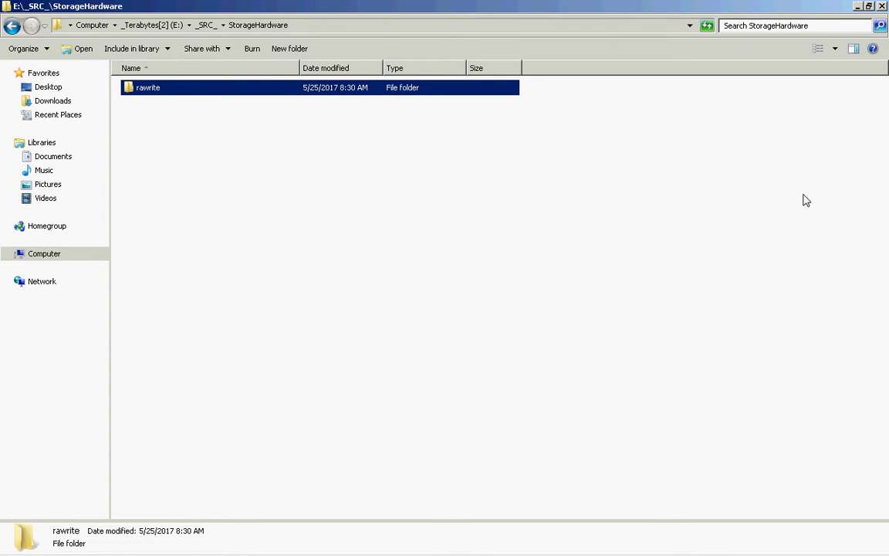
pyautogui.press('BackSpace')
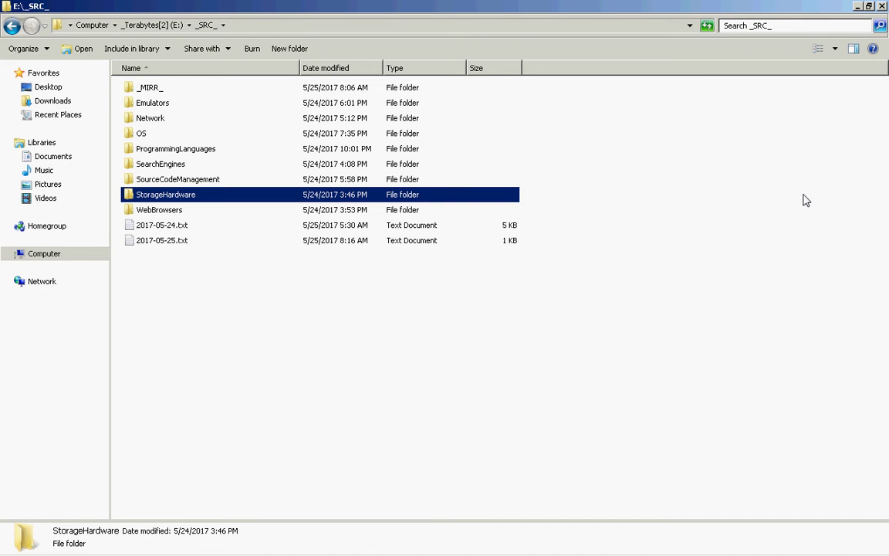
# - Open the firefox-54.0b9 source folder under WebBrowsers, Firefox, 54.0b9
pyautogui.press('Down')
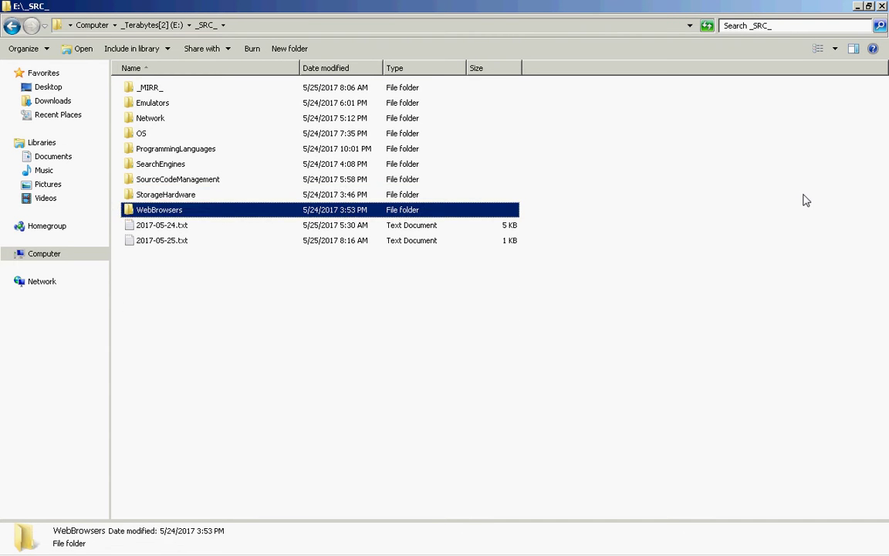
pyautogui.press('Return')
pyautogui.press('Down')
pyautogui.press('Return')
pyautogui.press('Down')
pyautogui.press('Down')
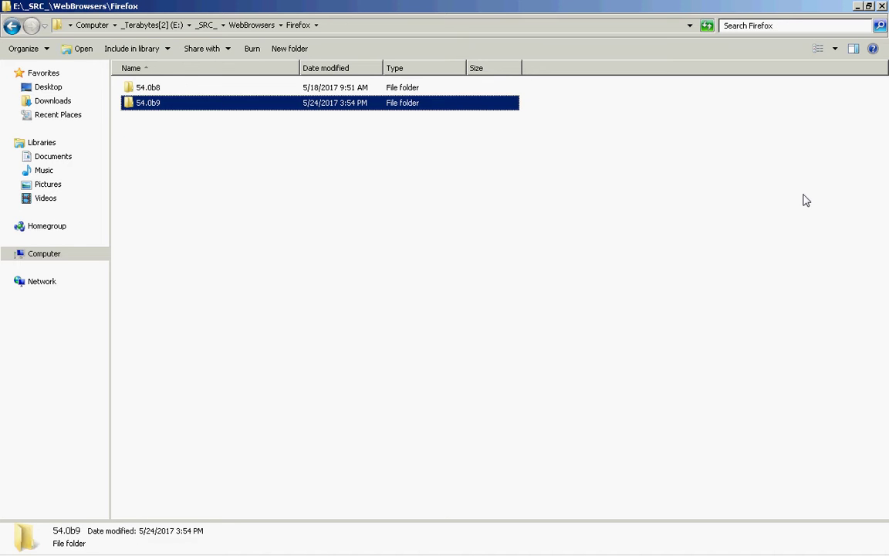
pyautogui.press('Return')
pyautogui.press('Down')
pyautogui.press('Return')
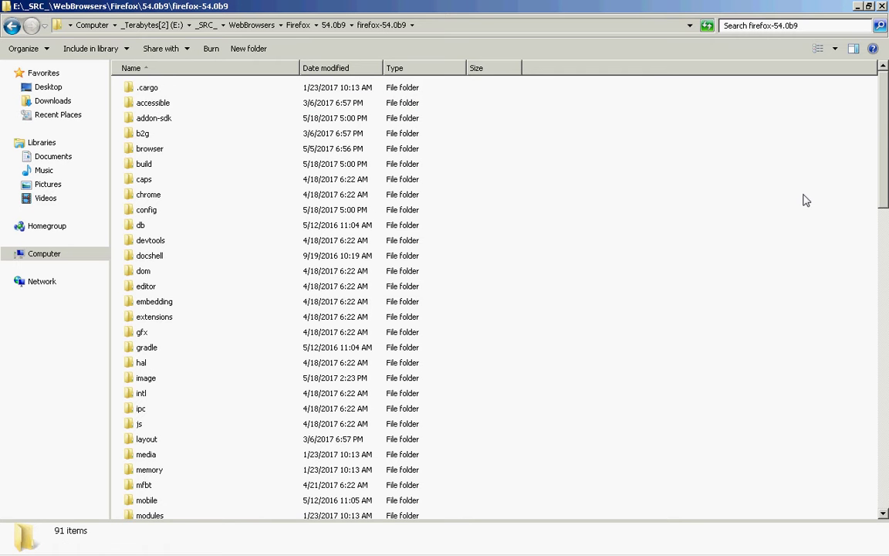
# - Look down the list of Firefox source folders and open the cloudsync folder inside services
pyautogui.press('Down')
pyautogui.press('Down')
pyautogui.press('Down')
pyautogui.press('Down')
pyautogui.press('Down')
pyautogui.press('Down')
pyautogui.press('Down')
pyautogui.press('Down')
pyautogui.press('Down')
pyautogui.press('Down')
pyautogui.press('Down')
pyautogui.press('Down')
pyautogui.press('Down')
pyautogui.press('Down')
pyautogui.press('Down')
pyautogui.press('Down')
pyautogui.press('Down')
pyautogui.press('Down')
pyautogui.press('Down')
pyautogui.press('Down')
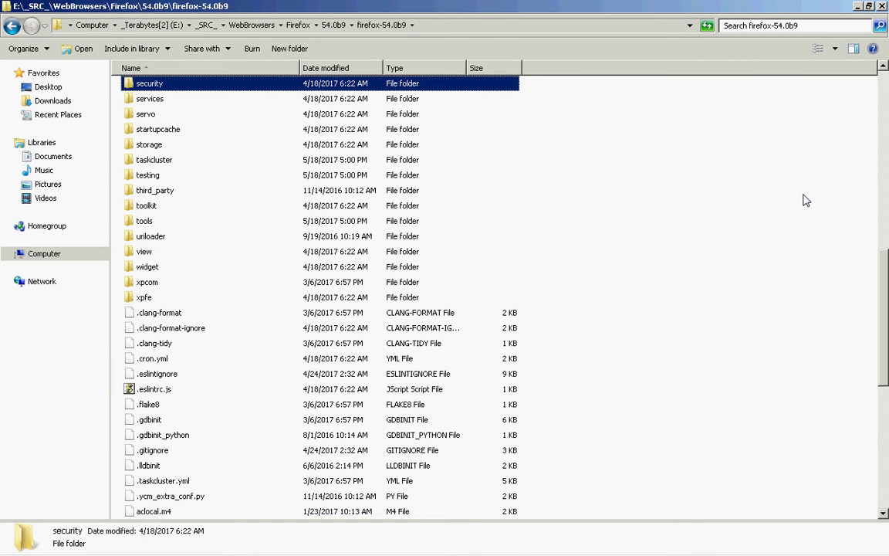
pyautogui.press('Down')
pyautogui.press('Return')
pyautogui.press('Down')
pyautogui.press('Return')
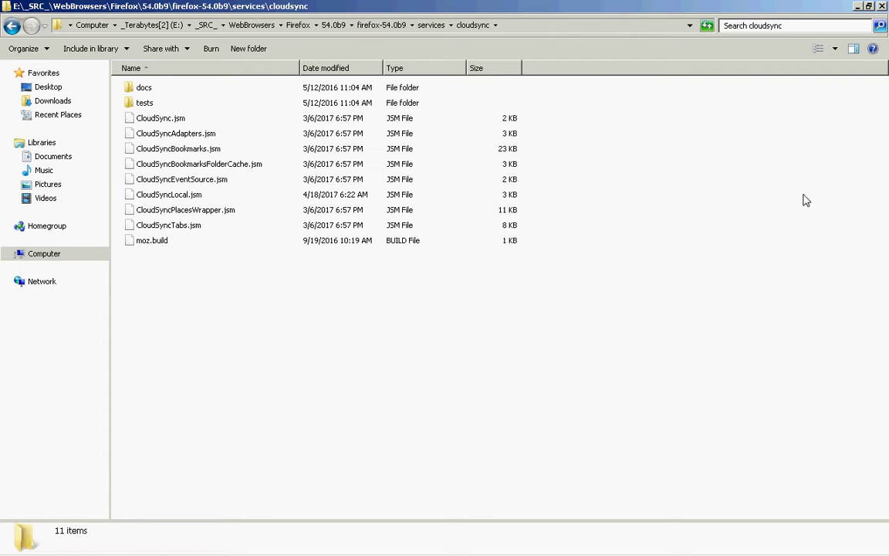
# - Go back up to the 54.0b9 folder and view the firefox-54.0b9.png image
pyautogui.press('BackSpace')
pyautogui.press('BackSpace')
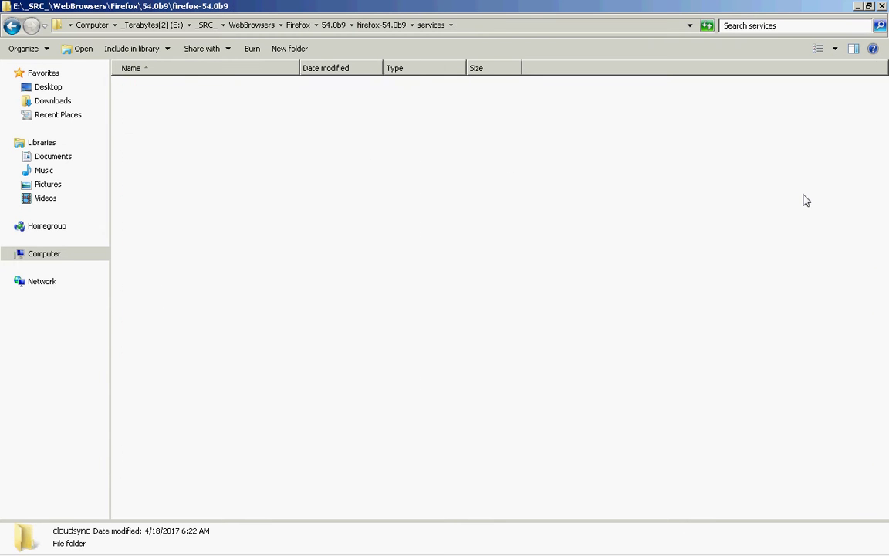
pyautogui.press('BackSpace')
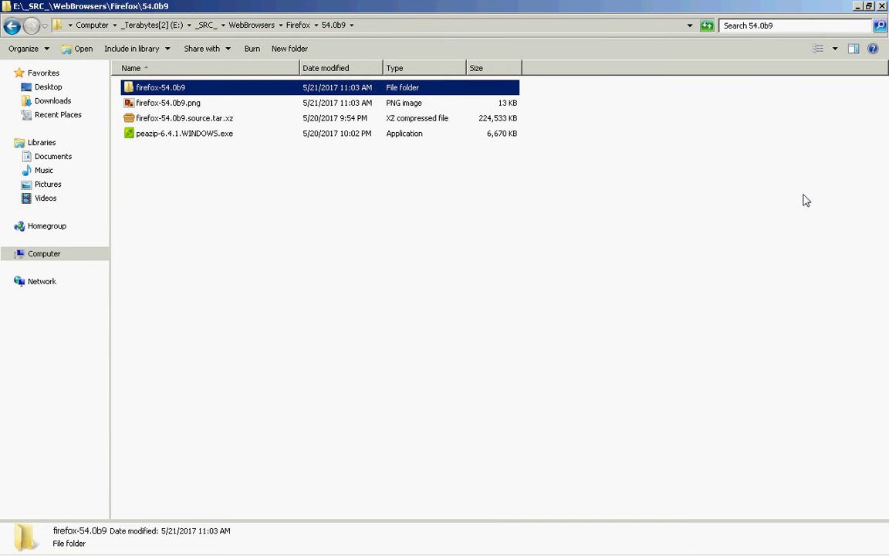
pyautogui.press('Down')
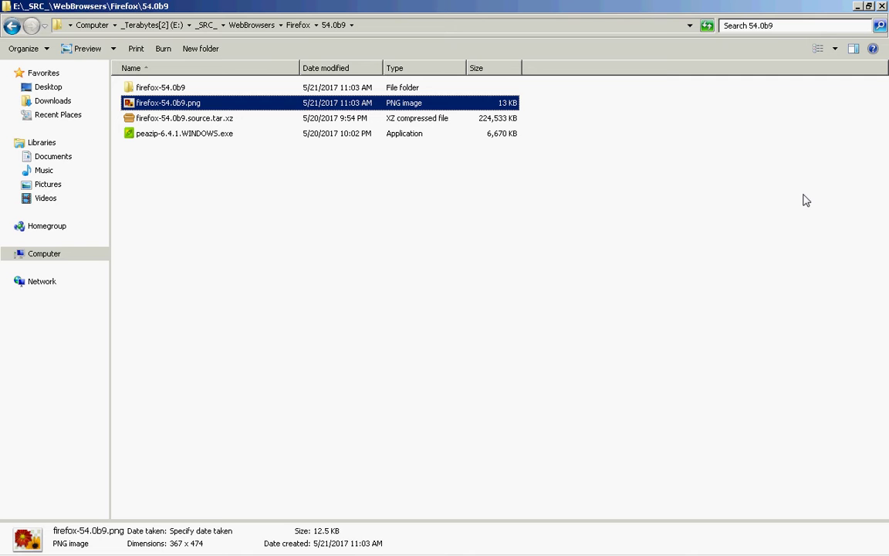
pyautogui.press('Return')
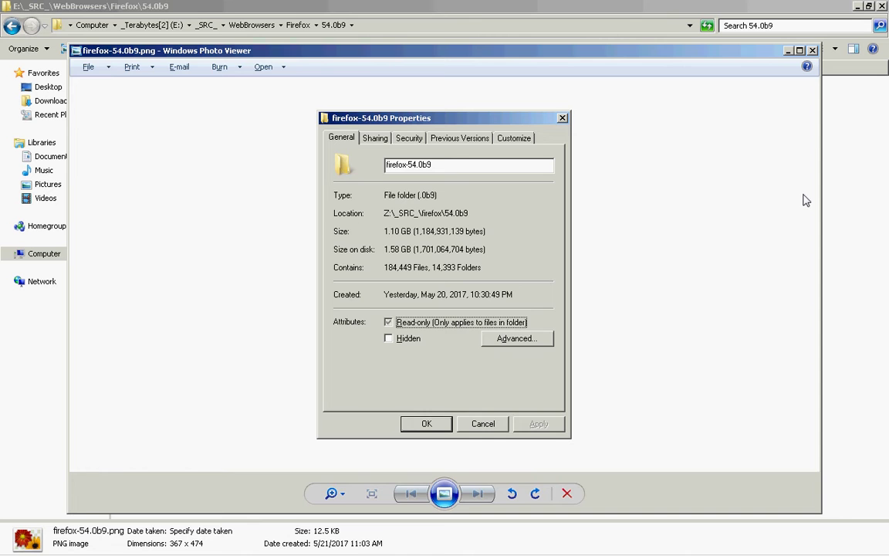
# - Close the firefox-54.0b9.png image and go back up to the _SRC_ folder
pyautogui.press('Escape')
pyautogui.press('Escape')
pyautogui.press('BackSpace')
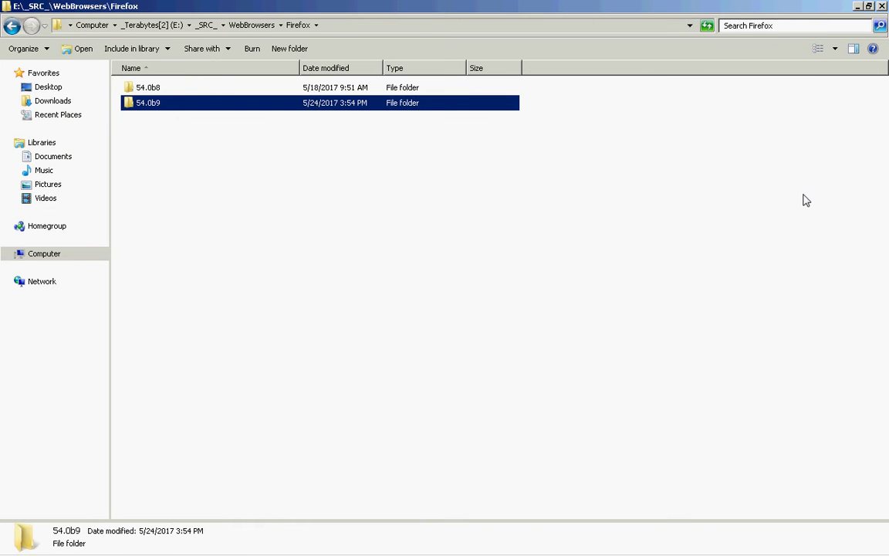
pyautogui.press('BackSpace')
pyautogui.press('BackSpace')
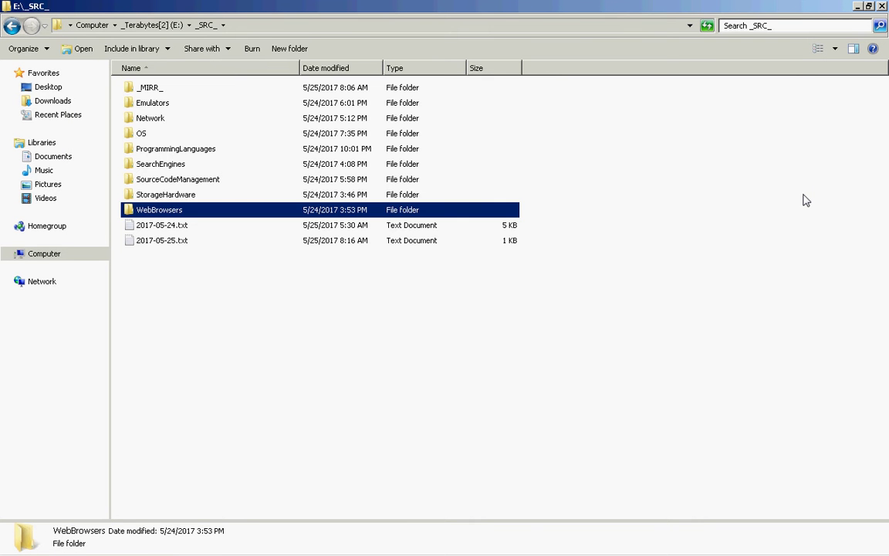
# - Check the total size and file count of the _SRC_ folder in its properties
pyautogui.click(802, 200)
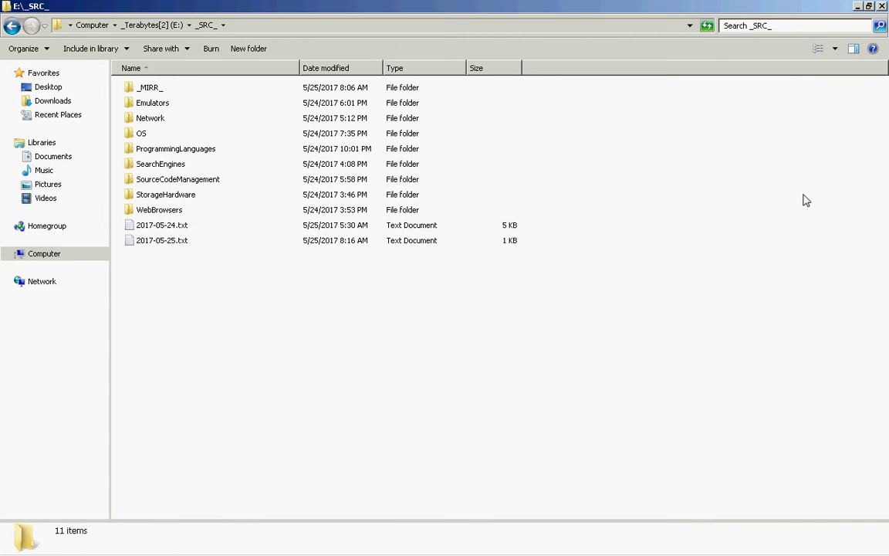
pyautogui.hotkey('shift', 'F10')
pyautogui.press('Up')
pyautogui.press('Return')
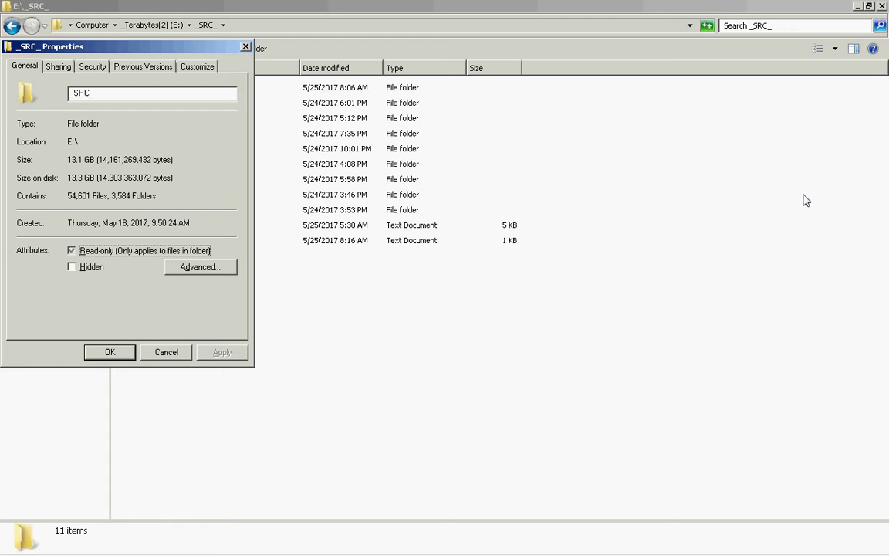
pyautogui.press('Escape')
# - Go down through OS, Linux and Slackware to the 12.0 folder
pyautogui.press('Down')
pyautogui.press('Down')
pyautogui.press('Down')
pyautogui.press('Down')
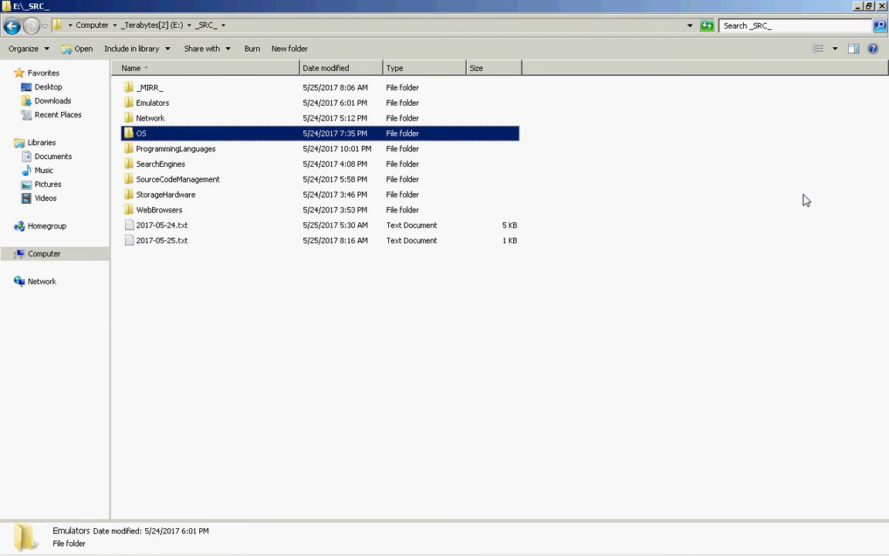
pyautogui.press('Return')
pyautogui.press('Down')
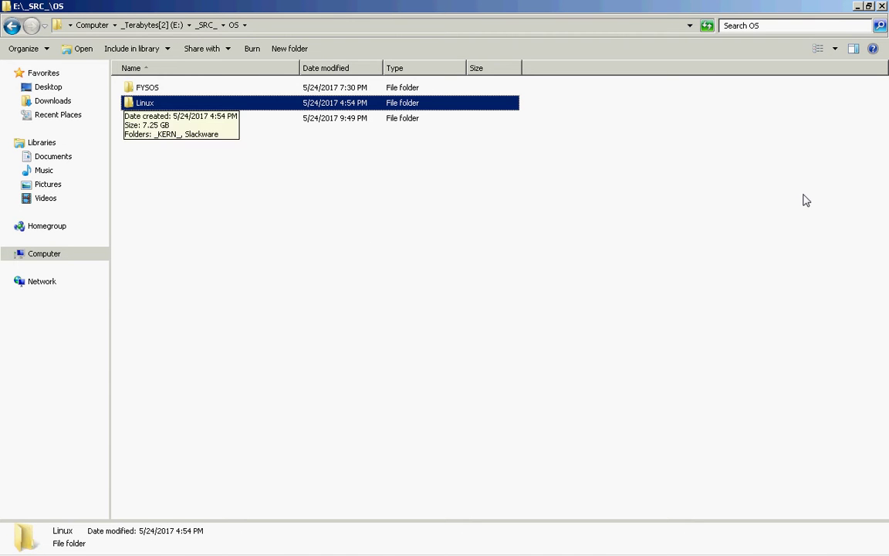
pyautogui.press('Return')
pyautogui.press('Down')
pyautogui.press('Return')
pyautogui.press('Down')
pyautogui.press('Return')
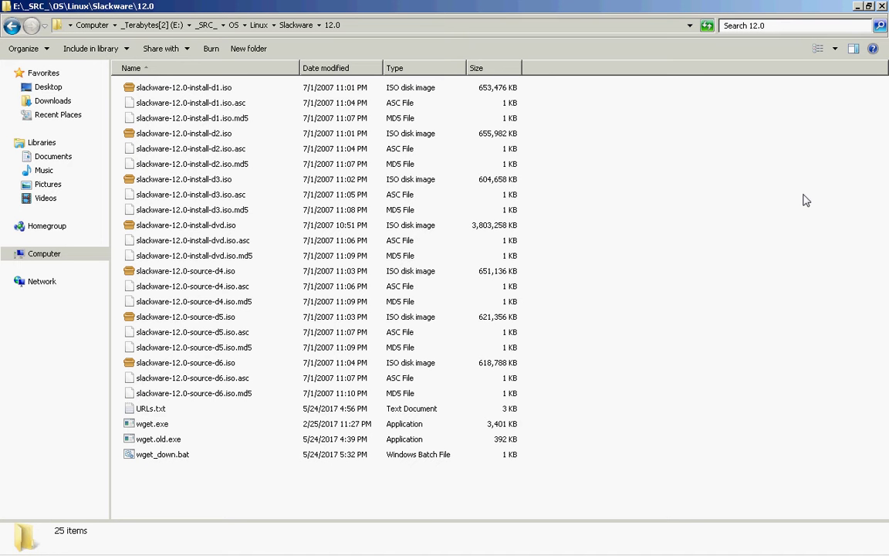
# - Extract slackware-12.0-source-d6.iso with 7-Zip into its own slackware-12.0-source-d6 subfolder
pyautogui.press('Down')
pyautogui.press('Down')
pyautogui.press('Down')
pyautogui.press('Down')
pyautogui.press('Down')
pyautogui.press('Down')
pyautogui.press('Down')
pyautogui.press('Down')
pyautogui.press('Down')
pyautogui.press('Down')
pyautogui.press('Down')
pyautogui.press('Down')
pyautogui.press('Down')
pyautogui.press('Down')
pyautogui.press('Down')
pyautogui.press('Down')
pyautogui.press('Down')
pyautogui.press('Down')
pyautogui.press('Down')
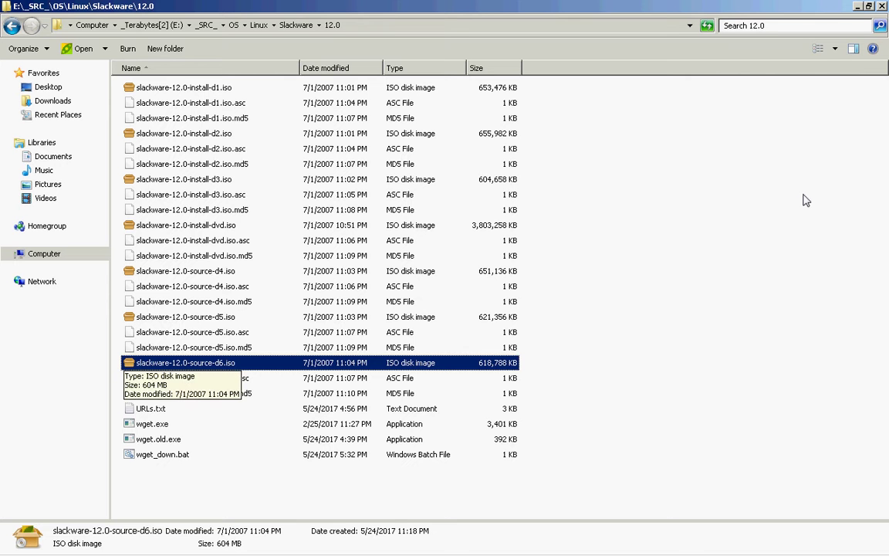
pyautogui.press('Menu')
pyautogui.press('Down')
pyautogui.press('Down')
pyautogui.press('Right')
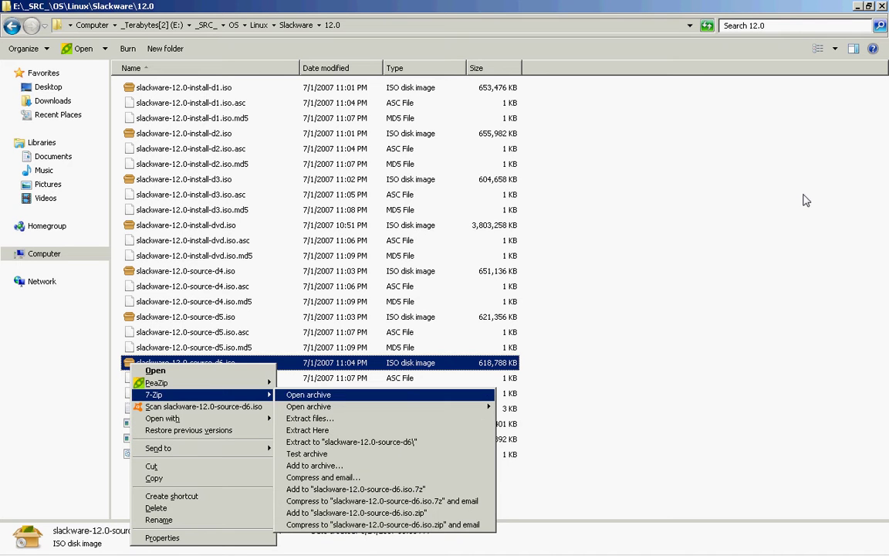
pyautogui.press('Down')
pyautogui.press('Down')
pyautogui.press('Down')
pyautogui.press('Down')
pyautogui.press('Return')
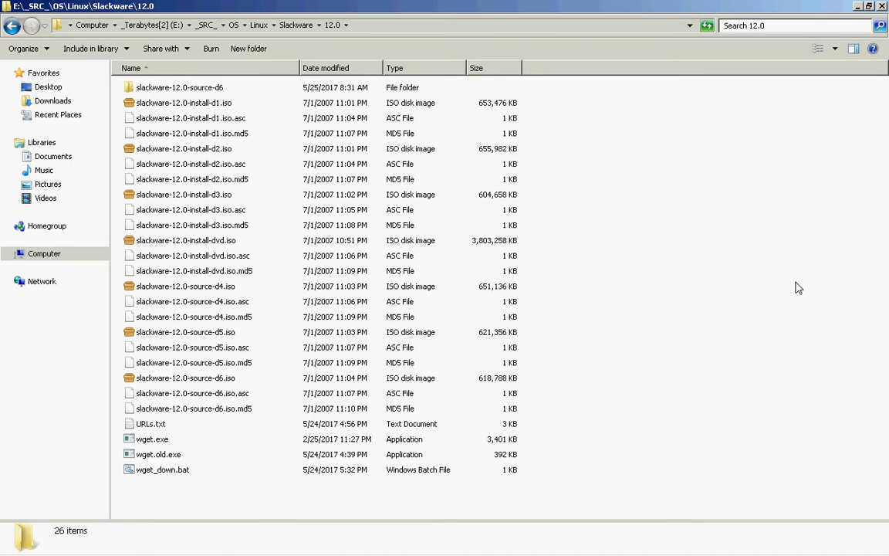
# - Open the kde folder under source in the extracted slackware-12.0-source-d6 folder
pyautogui.press('Home')
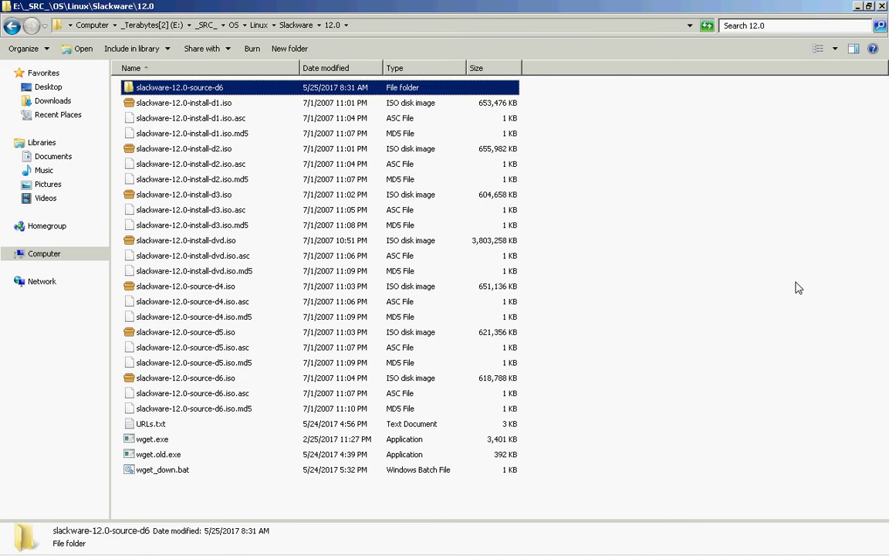
pyautogui.press('Return')
pyautogui.press('Home')
pyautogui.press('Return')
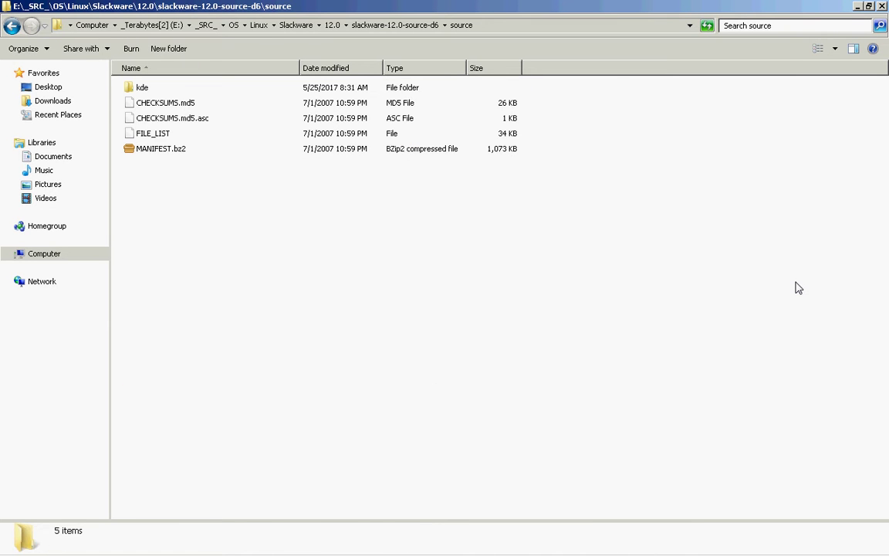
pyautogui.press('Down')
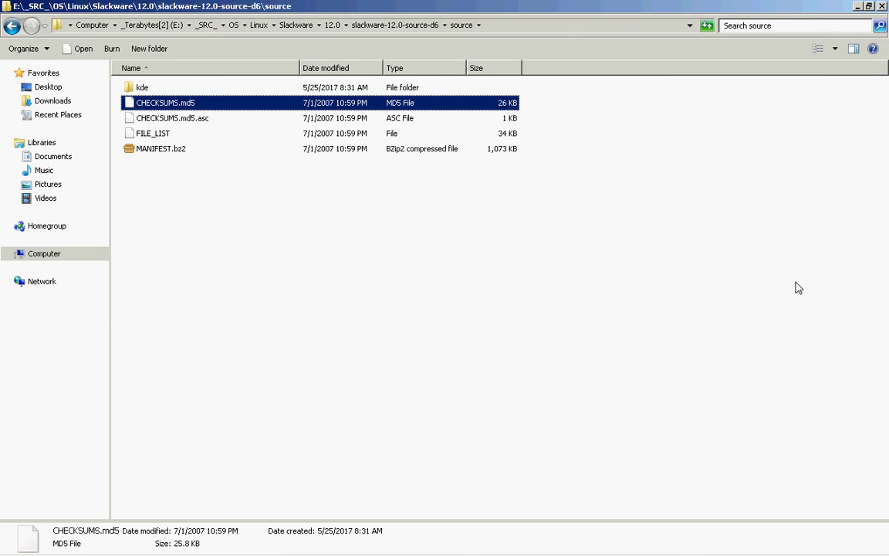
pyautogui.press('Up')
pyautogui.press('Return')
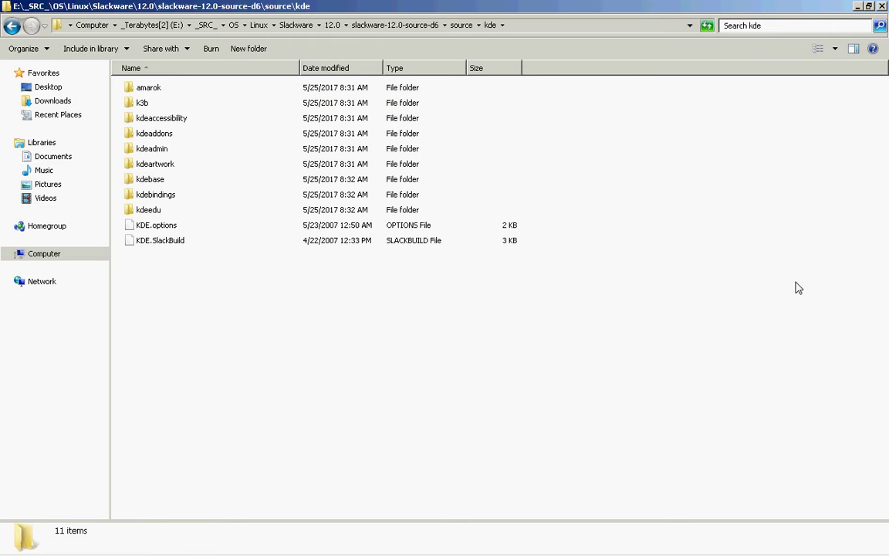
# - Select the kdebindings folder, and bring the ISO extraction progress window forward, moving it clear of the folder names
pyautogui.write('kdebi')
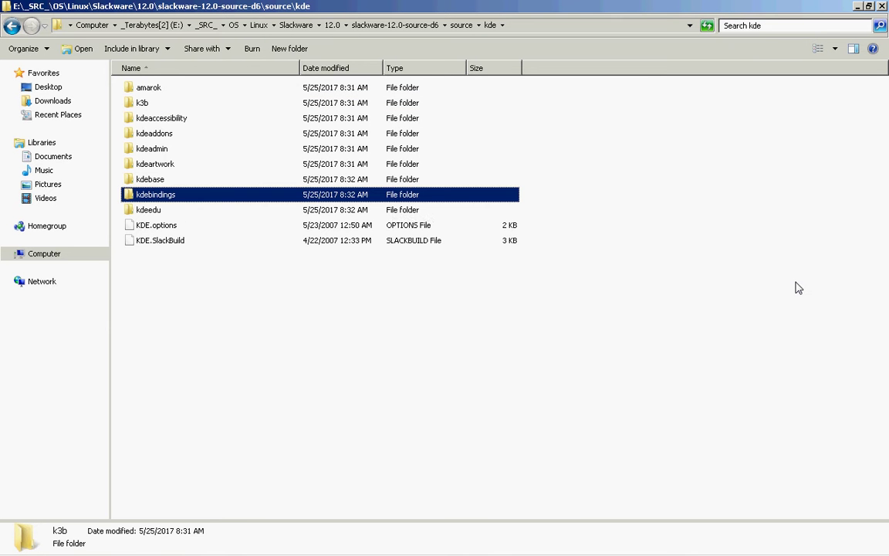
pyautogui.hotkey('alt', 'Tab')
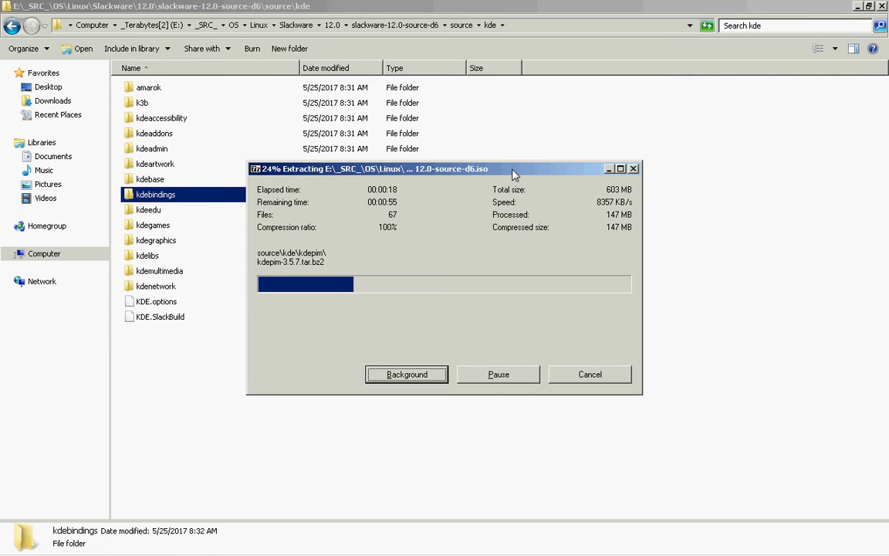
pyautogui.moveTo(516, 175); pyautogui.dragTo(647, 226)
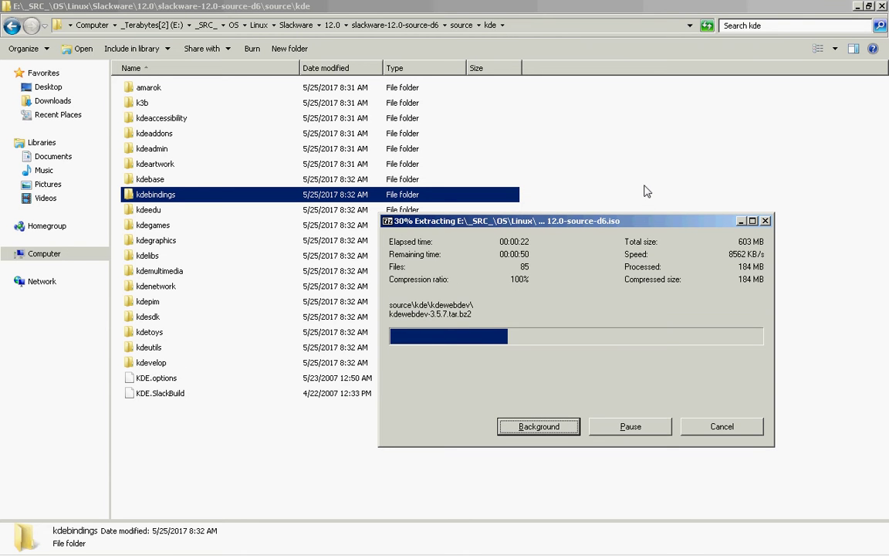
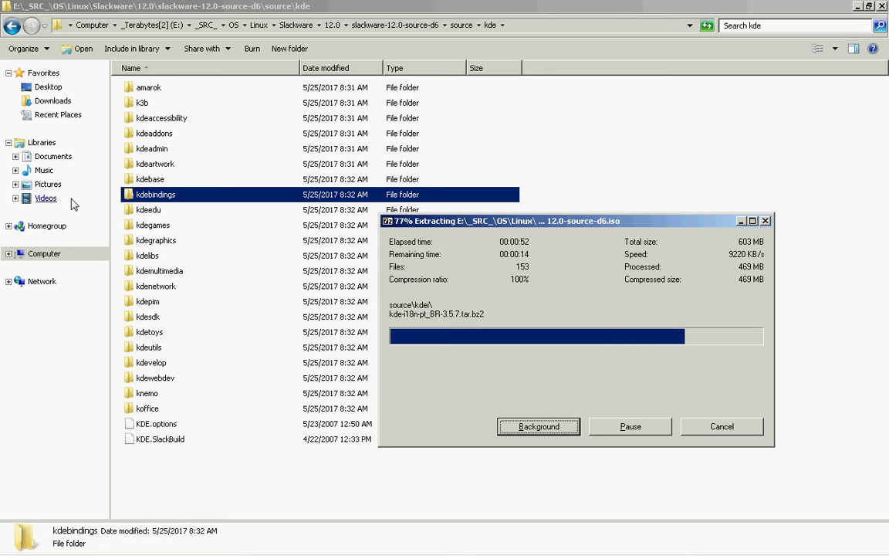
# - In the koffice folder, extract koffice-1.6.3.tar.bz2 with 7-Zip into its own koffice-1.6.3.tar subfolder
pyautogui.doubleClick(147, 408)
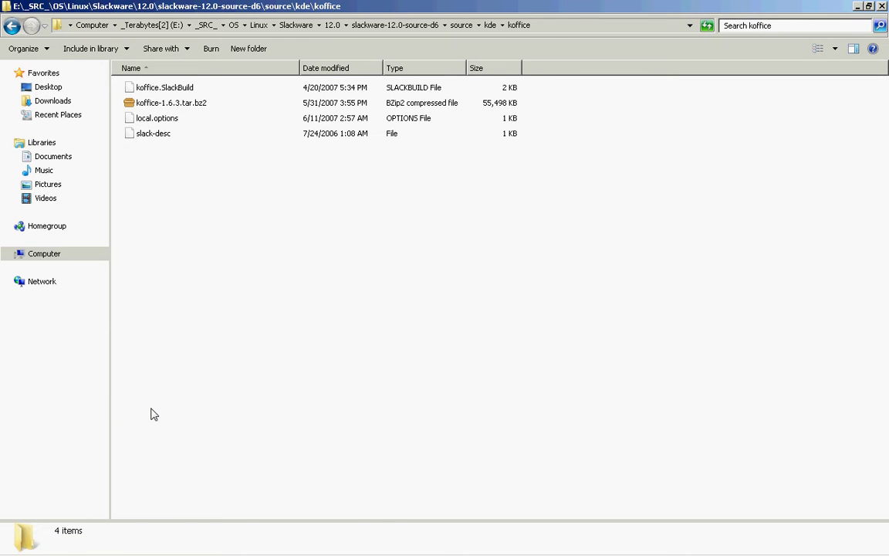
pyautogui.press('Down')
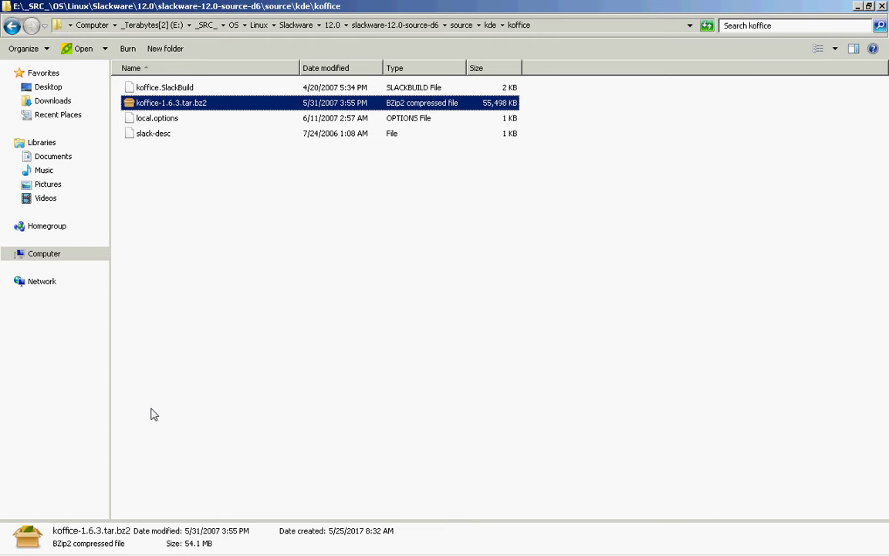
pyautogui.hotkey('alt', 'Tab')
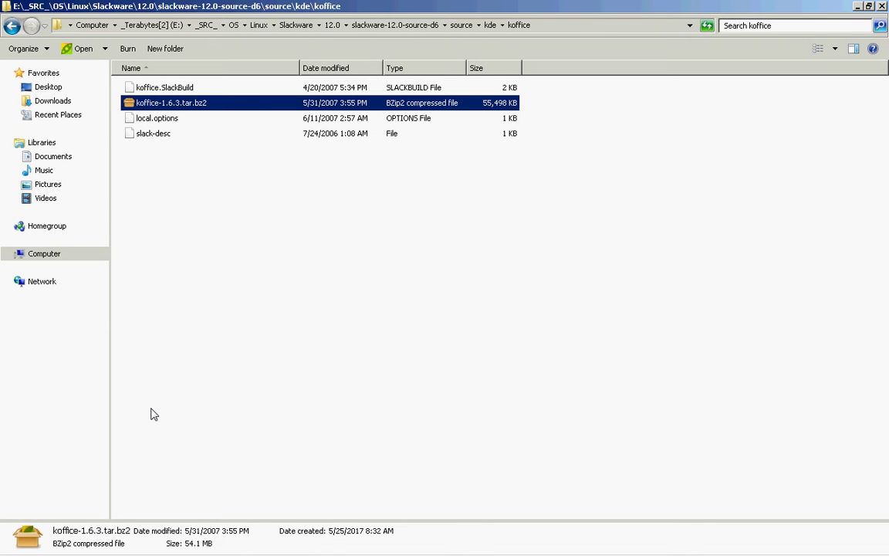
pyautogui.hotkey('shift', 'F10')
pyautogui.press('Down')
pyautogui.press('Down')
pyautogui.press('Right')
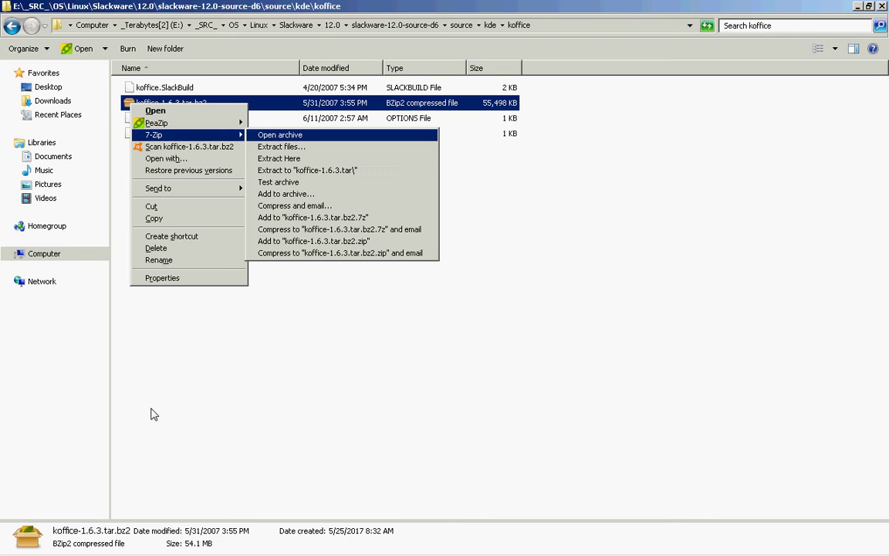
pyautogui.press('Down')
pyautogui.press('Down')
pyautogui.press('Down')
pyautogui.press('Return')
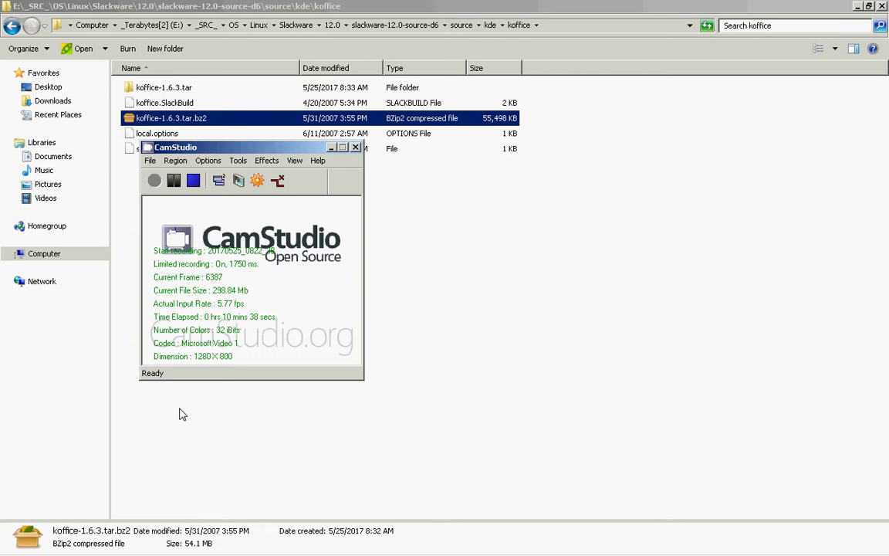
# - Inside the koffice-1.6.3.tar folder, extract the koffice-1.6.3.tar archive with 7-Zip into a koffice-1.6.3 subfolder
pyautogui.click(323, 414)
pyautogui.press('Down')
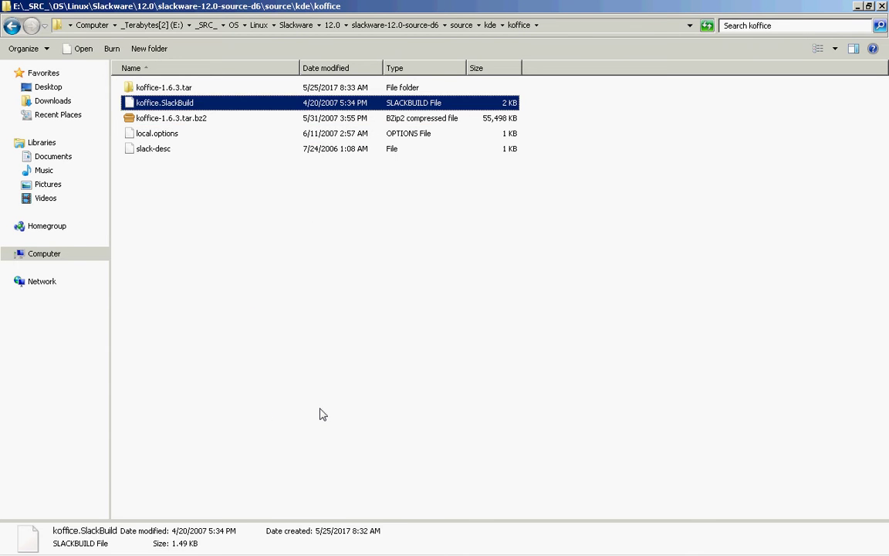
pyautogui.press('Up')
pyautogui.press('Return')
pyautogui.press('Down')
pyautogui.press('Menu')
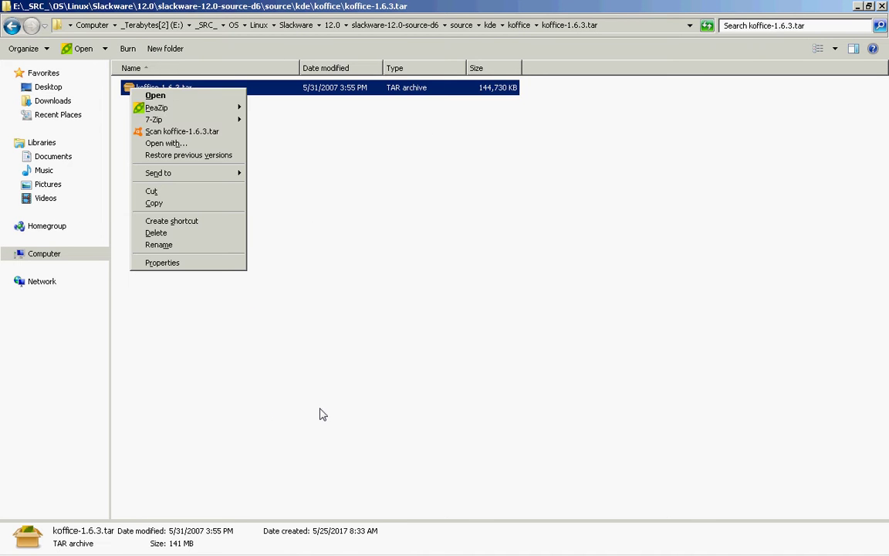
pyautogui.press('Down')
pyautogui.press('Down')
pyautogui.press('Down')
pyautogui.press('Right')
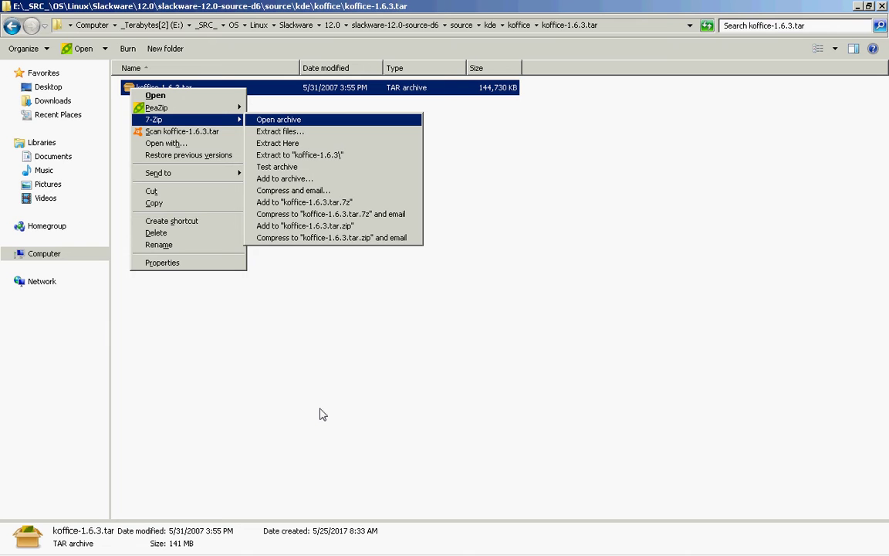
pyautogui.press('Down')
pyautogui.press('Down')
pyautogui.press('Return')
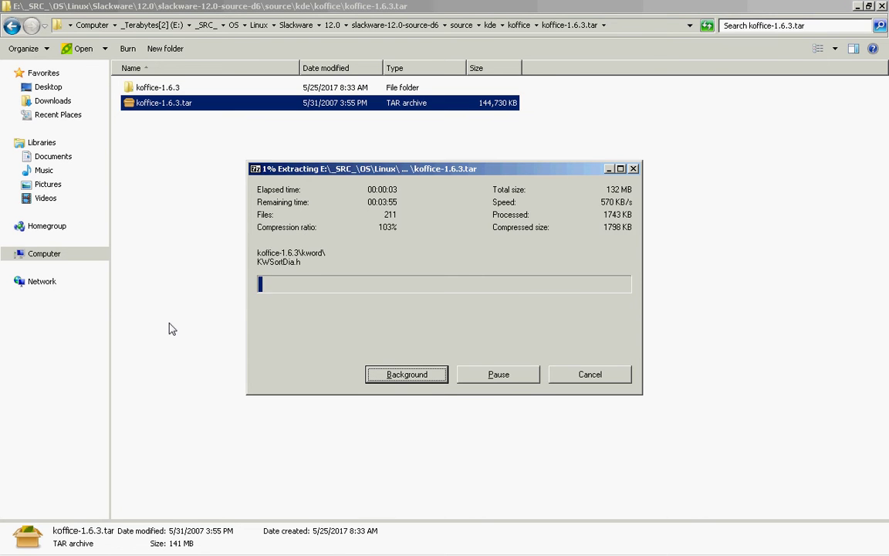
# - Open the kformula folder inside the nested koffice-1.6.3 folders while the extraction runs
pyautogui.press('Down')
pyautogui.press('Return')
pyautogui.press('Down')
pyautogui.press('Return')
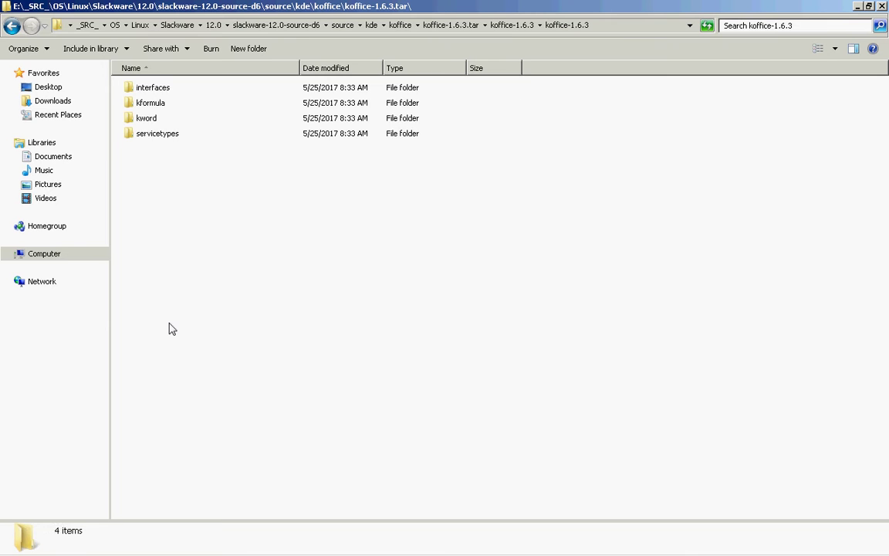
pyautogui.press('Down')
pyautogui.press('Down')
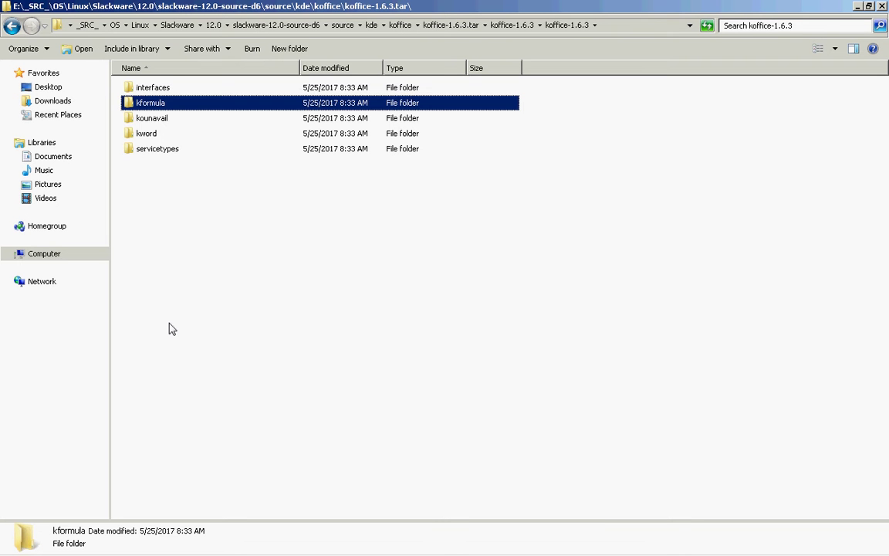
pyautogui.press('Return')
# - Look through the kformula source files from the first to the last entry
pyautogui.press('Down')
pyautogui.press('Down')
pyautogui.press('Down')
pyautogui.press('Down')
pyautogui.press('Down')
pyautogui.press('Down')
pyautogui.press('Down')
pyautogui.press('Down')
pyautogui.press('Down')
pyautogui.press('Down')
pyautogui.press('Down')
pyautogui.press('Down')
pyautogui.press('Down')
pyautogui.press('End')
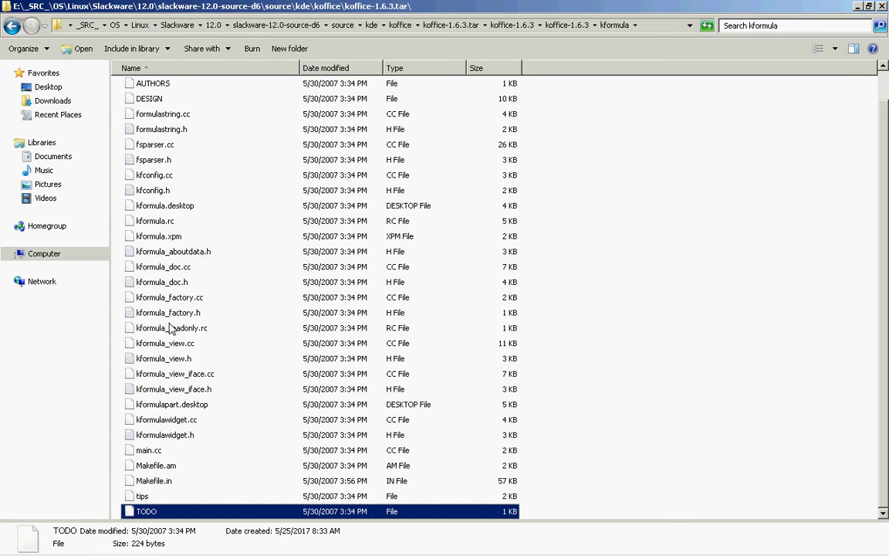
pyautogui.press('Home')
pyautogui.hotkey('ctrl', 'space')
pyautogui.hotkey('shift', 'F10')
pyautogui.press('Up')
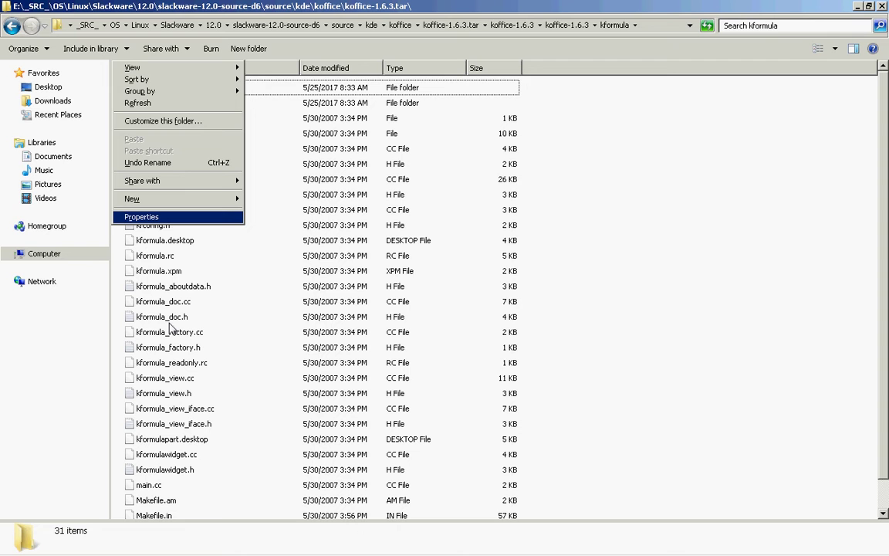
pyautogui.press('Escape')
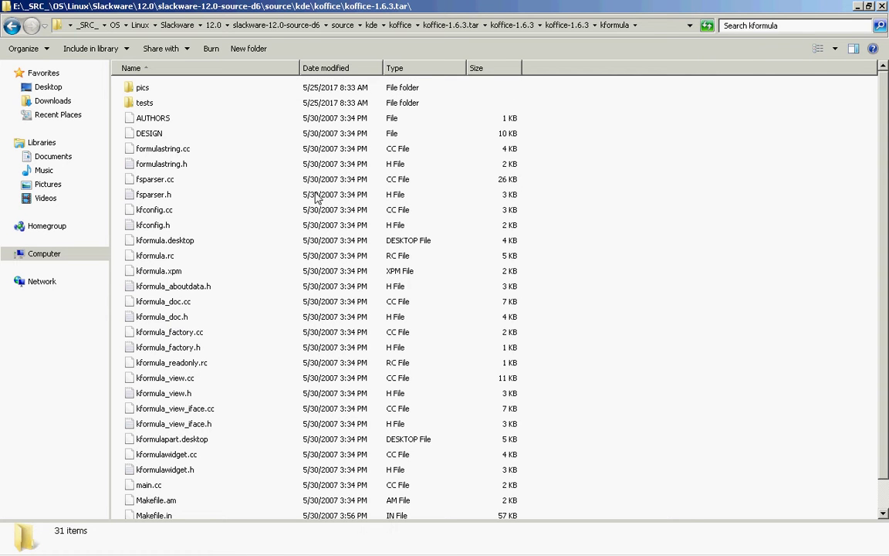
# - Look inside kformula's tests folder, and open its pics folder
pyautogui.press('Down')
pyautogui.press('Return')
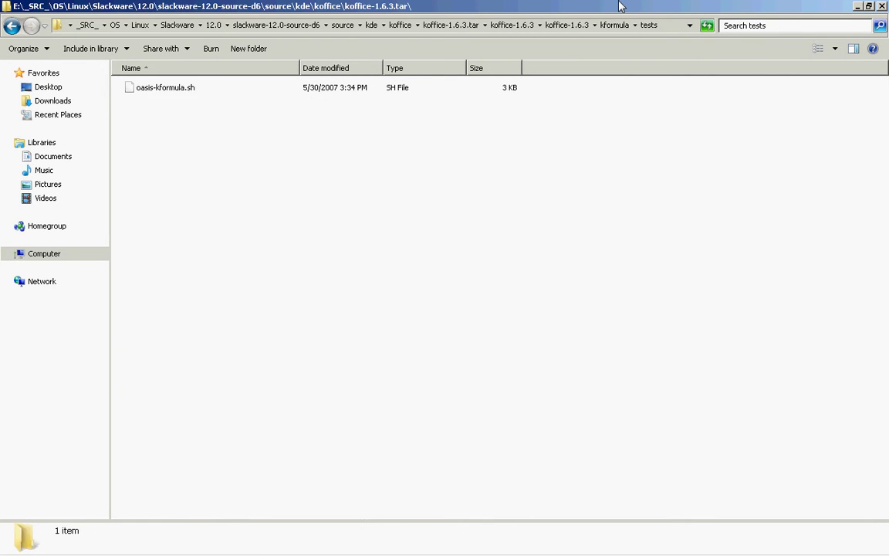
pyautogui.press('BackSpace')
pyautogui.press('Return')
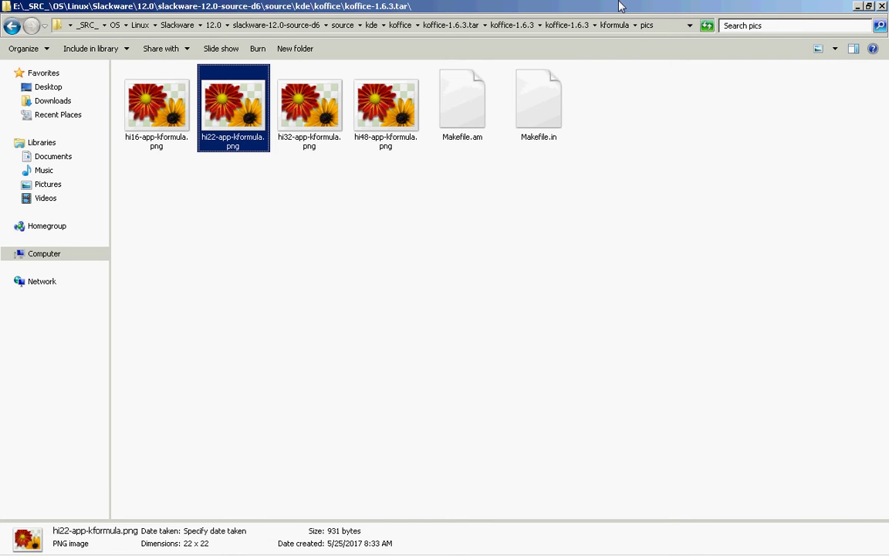
# - View the kformula icon images starting with hi16-app-kformula.png, and close the image viewer
pyautogui.press('Left')
pyautogui.press('Return')
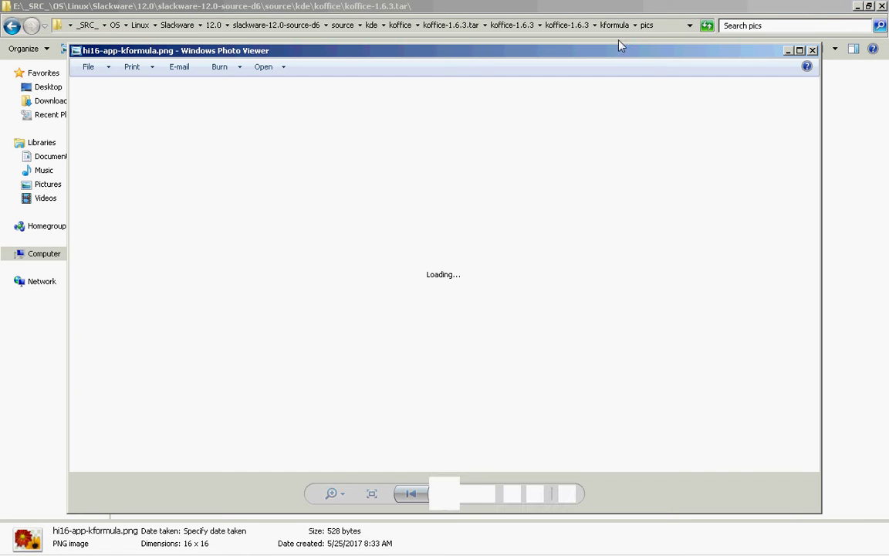
pyautogui.click(480, 495)
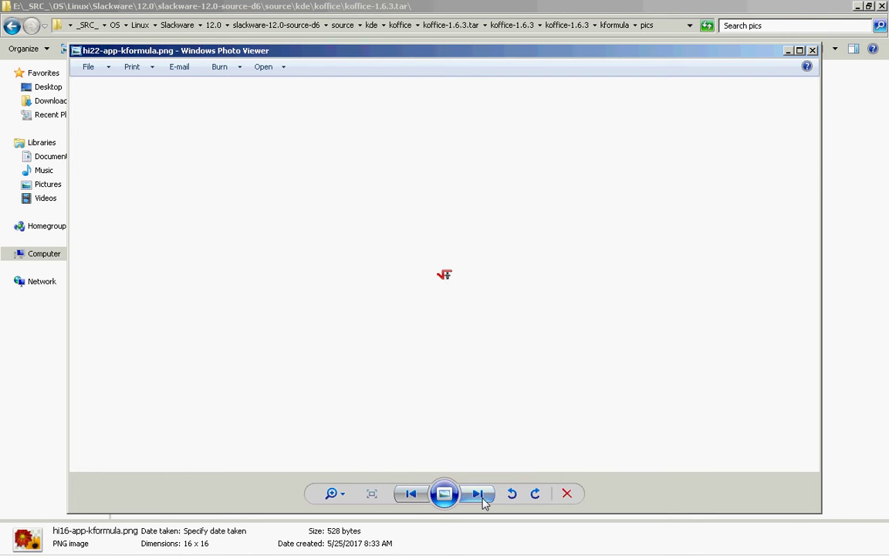
pyautogui.click(483, 501)
pyautogui.press('Escape')
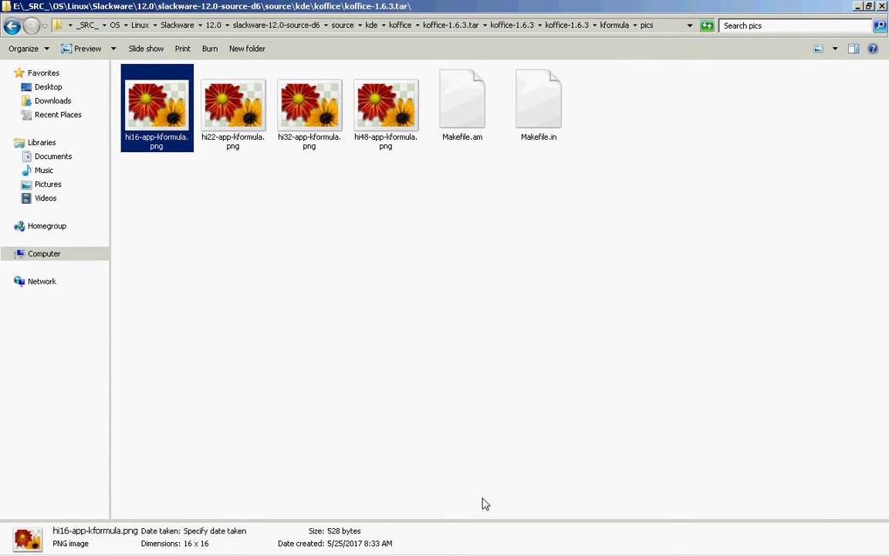
# - Check the progress of the koffice-1.6.3.tar extraction, and go back up to the inner koffice-1.6.3 folder
pyautogui.hotkey('alt', 'Tab')
pyautogui.hotkey('alt', 'Tab')
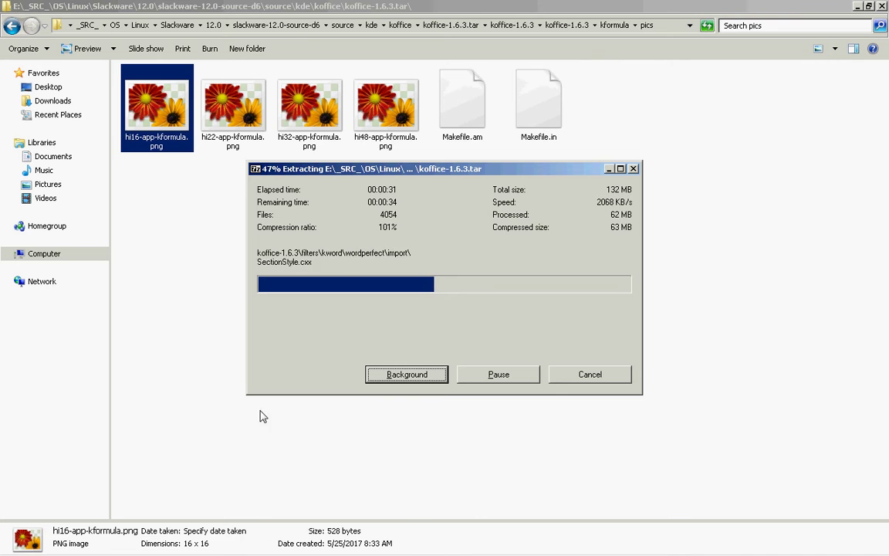
pyautogui.click(141, 324)
pyautogui.press('BackSpace')
pyautogui.press('BackSpace')
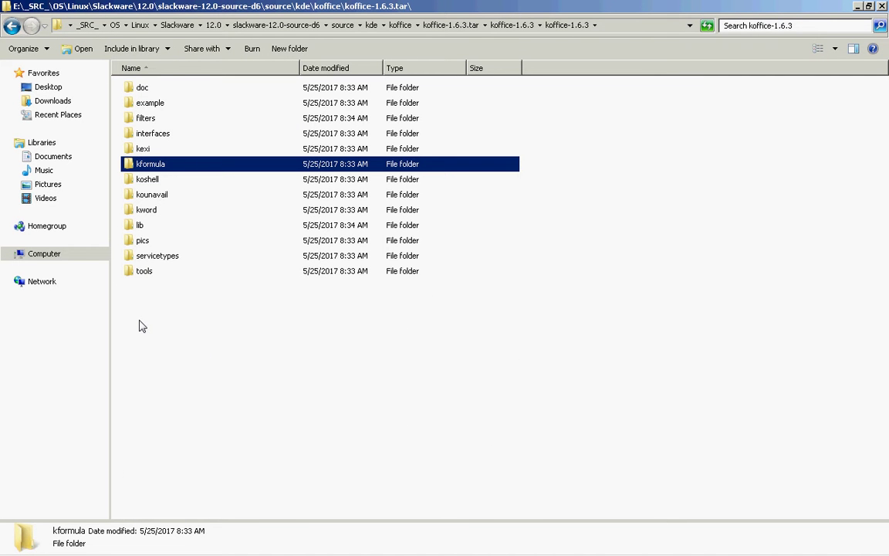
# - Open the doc folder of the KOffice 1.6.3 sources
pyautogui.press('Up')
pyautogui.press('Up')
pyautogui.press('Up')
pyautogui.press('Up')
pyautogui.press('Up')
pyautogui.press('Return')
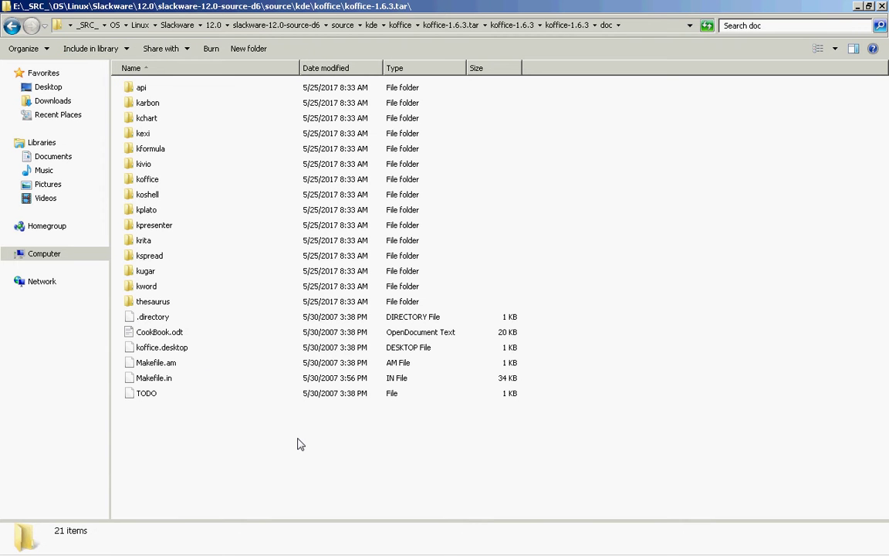
# - Open the kword documentation folder inside doc
pyautogui.press('Down')
pyautogui.press('Down')
pyautogui.press('Down')
pyautogui.press('Down')
pyautogui.press('Down')
pyautogui.press('Down')
pyautogui.press('Down')
pyautogui.press('Down')
pyautogui.press('Down')
pyautogui.press('Down')
pyautogui.press('Down')
pyautogui.press('Down')
pyautogui.press('Down')
pyautogui.press('Down')
pyautogui.press('Down')
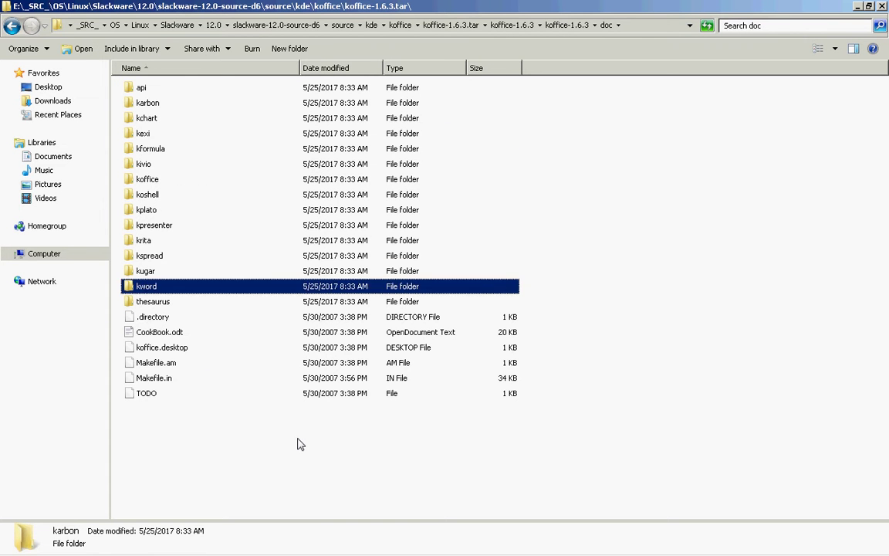
pyautogui.press('Return')
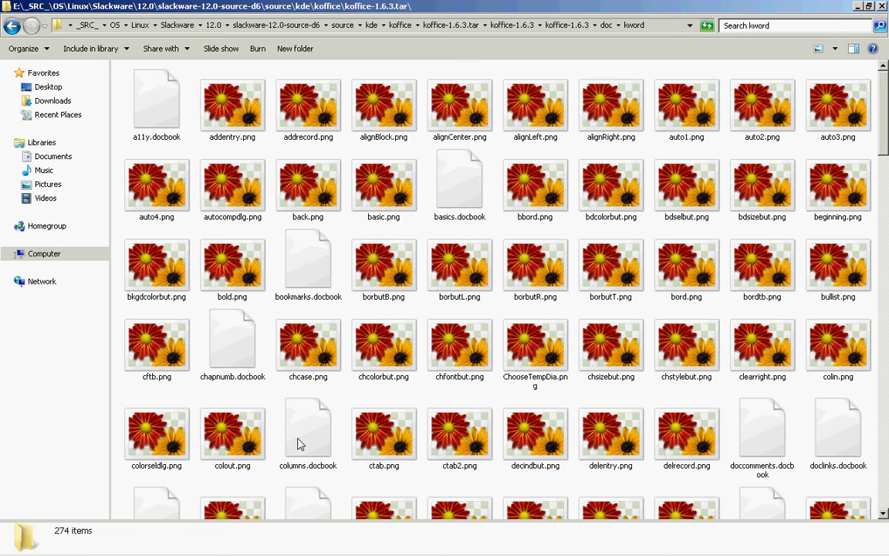
# - Look through the kword documentation images and docbook files down to the last row, starting with wpfmtpg1.png
pyautogui.press('Down')
pyautogui.press('Down')
pyautogui.press('Down')
pyautogui.press('Down')
pyautogui.press('Down')
pyautogui.press('Down')
pyautogui.press('Down')
pyautogui.press('Down')
pyautogui.press('Down')
pyautogui.press('Down')
pyautogui.press('Down')
pyautogui.press('Down')
pyautogui.press('Down')
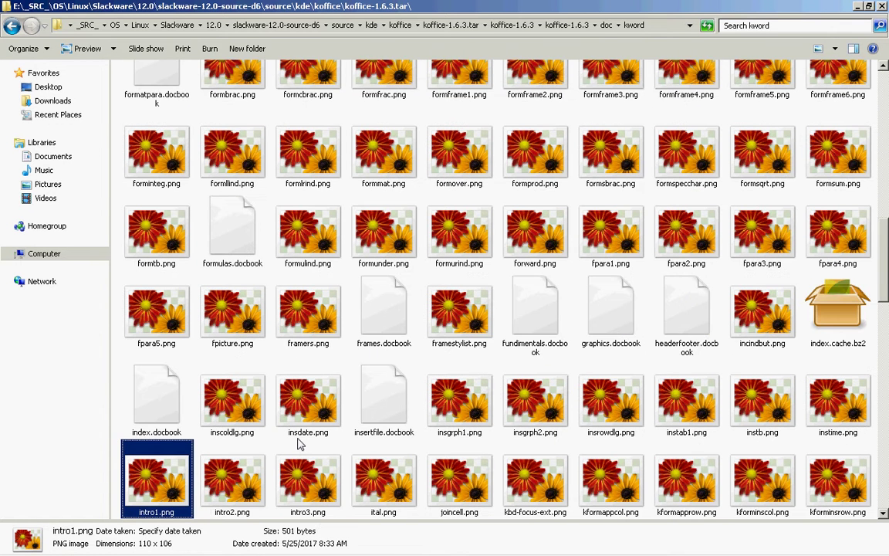
pyautogui.press('Right')
pyautogui.press('Right')
pyautogui.press('Right')
pyautogui.press('Right')
pyautogui.press('Right')
pyautogui.press('Right')
pyautogui.press('Right')
pyautogui.press('Right')
pyautogui.press('Right')
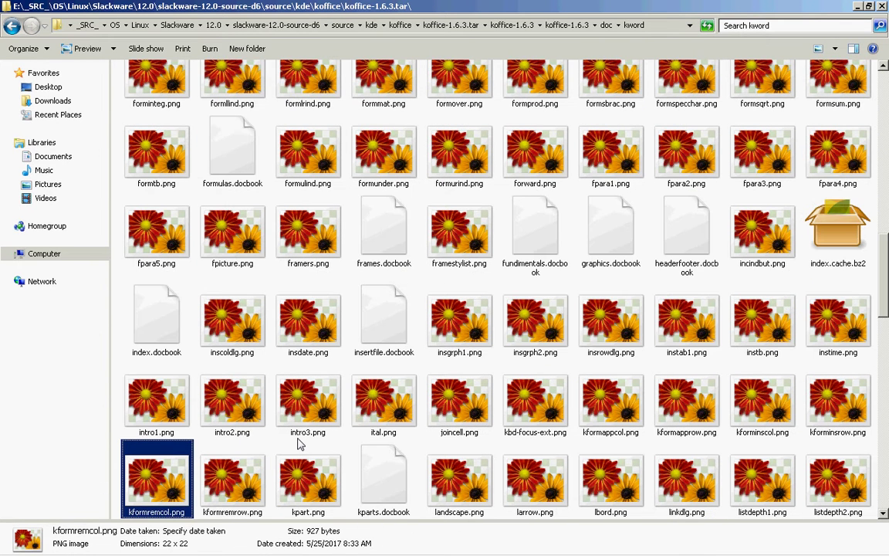
pyautogui.press('Down')
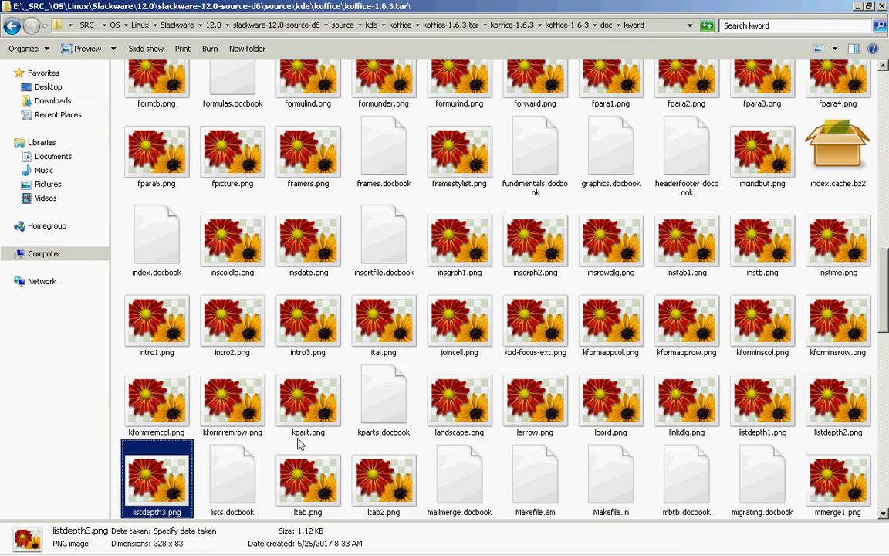
pyautogui.press('Down')
pyautogui.press('Down')
pyautogui.press('Down')
pyautogui.press('Down')
pyautogui.press('Down')
pyautogui.press('Down')
pyautogui.press('Down')
pyautogui.press('Down')
pyautogui.press('Down')
pyautogui.press('Down')
pyautogui.press('Down')
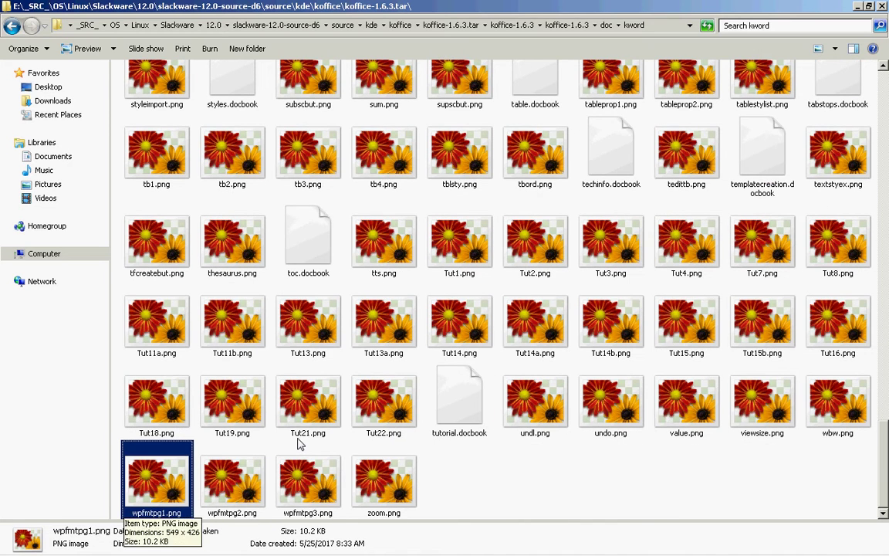
# - Look back through the kword documentation files toward the beginning, and return to the doc folder
pyautogui.press('Up')
pyautogui.press('Up')
pyautogui.press('Up')
pyautogui.press('Up')
pyautogui.press('Up')
pyautogui.press('Up')
pyautogui.press('Up')
pyautogui.press('Up')
pyautogui.press('Up')
pyautogui.press('Up')
pyautogui.press('Up')
pyautogui.press('Up')
pyautogui.press('Up')
pyautogui.press('Up')
pyautogui.press('Up')
pyautogui.press('Up')
pyautogui.press('Up')
pyautogui.press('Up')
pyautogui.press('Up')
pyautogui.press('Up')
pyautogui.press('Up')
pyautogui.press('Up')
pyautogui.press('Up')
pyautogui.press('Up')
pyautogui.press('Up')
pyautogui.press('Up')
pyautogui.press('Up')
pyautogui.press('Up')
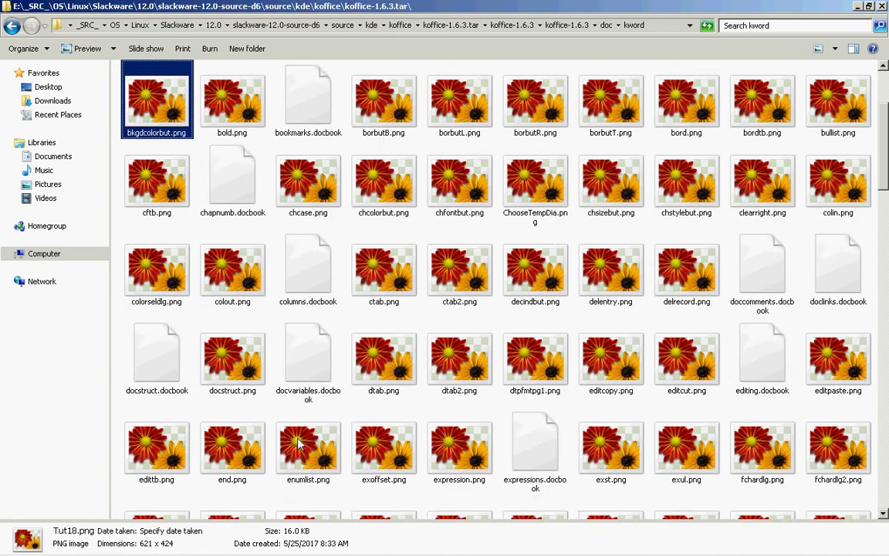
pyautogui.press('BackSpace')
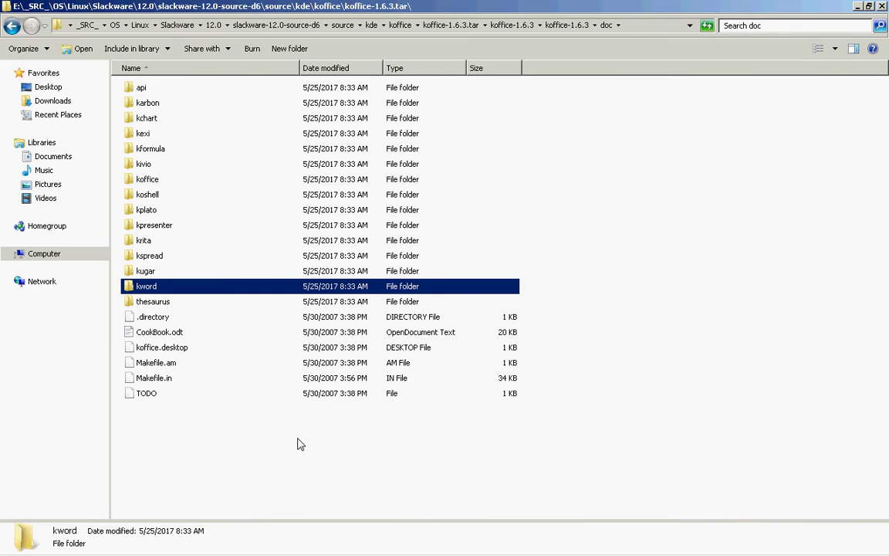
# - Look inside the thesaurus documentation folder, and return to the doc folder
pyautogui.press('Down')
pyautogui.press('Return')
pyautogui.press('Down')
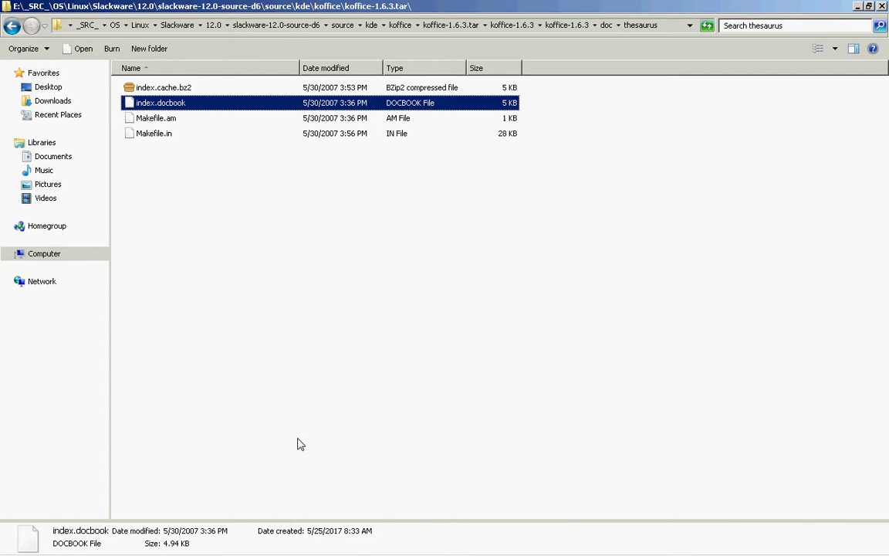
pyautogui.press('BackSpace')
# - Look inside the api documentation folder, and go back up to the inner koffice-1.6.3 folder
pyautogui.press('Up')
pyautogui.press('Up')
pyautogui.press('Up')
pyautogui.press('Up')
pyautogui.press('Up')
pyautogui.press('Up')
pyautogui.press('Up')
pyautogui.press('Up')
pyautogui.press('Up')
pyautogui.press('Up')
pyautogui.press('Up')
pyautogui.press('Up')
pyautogui.press('Up')
pyautogui.press('Up')
pyautogui.press('Return')
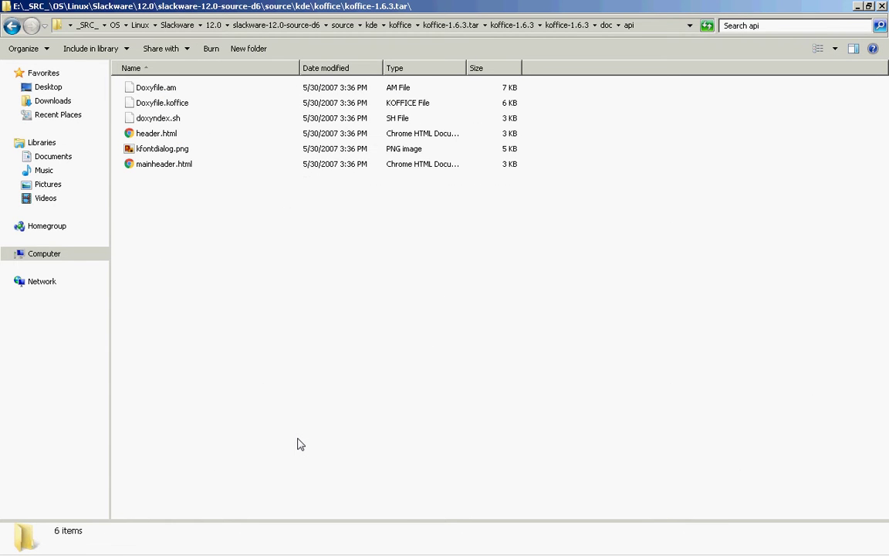
pyautogui.press('BackSpace')
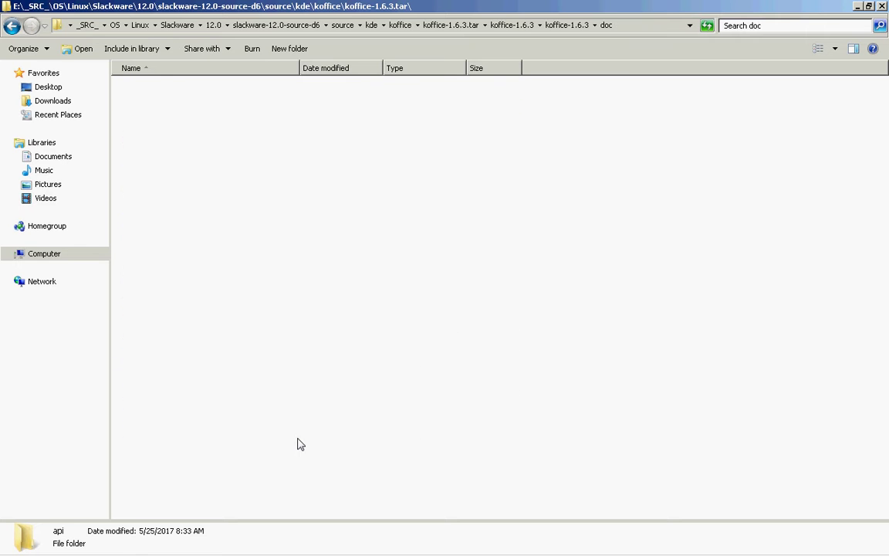
pyautogui.press('BackSpace')
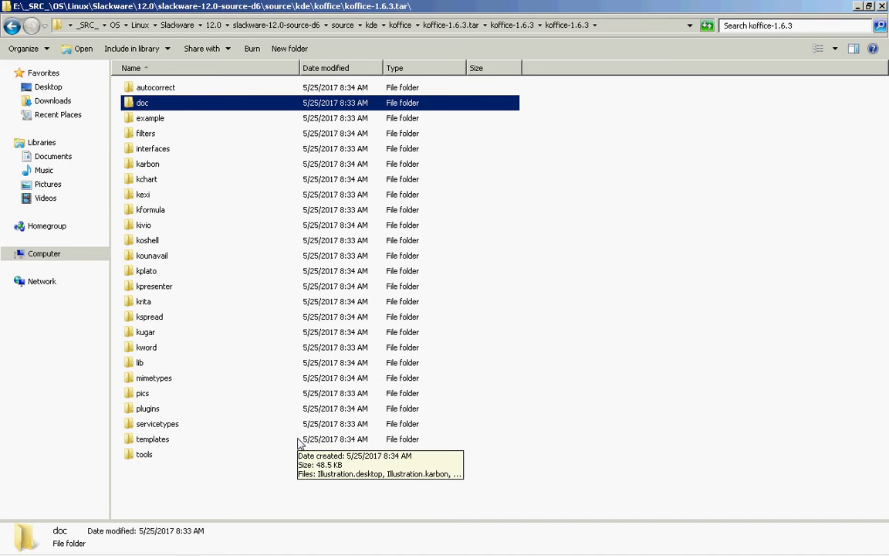
# - Go back up through the koffice, kde and source folders to the Slackware 12.0 folder
pyautogui.press('BackSpace')
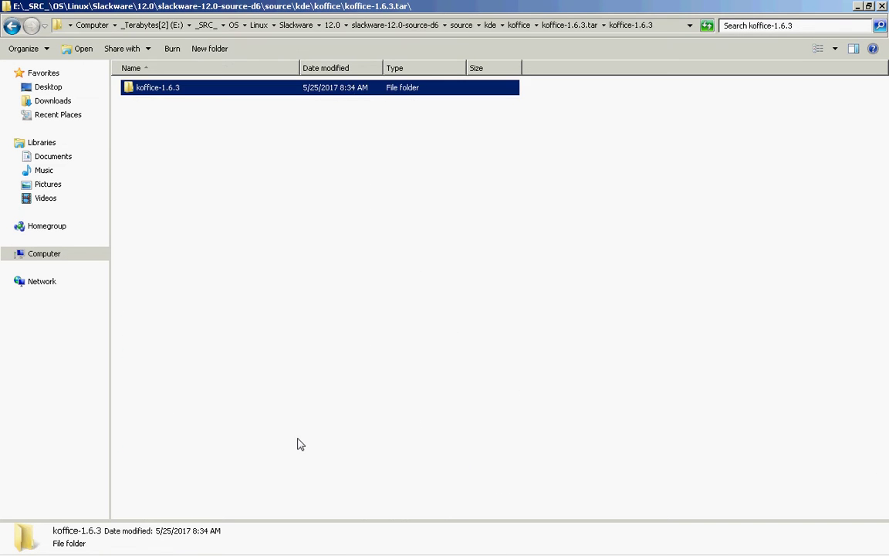
pyautogui.hotkey('alt', 'Tab')
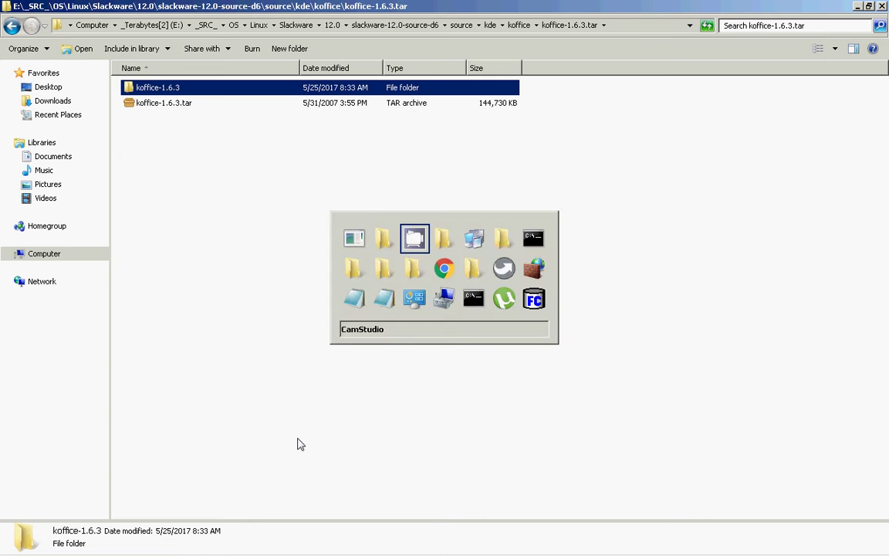
pyautogui.press('BackSpace')
pyautogui.press('BackSpace')
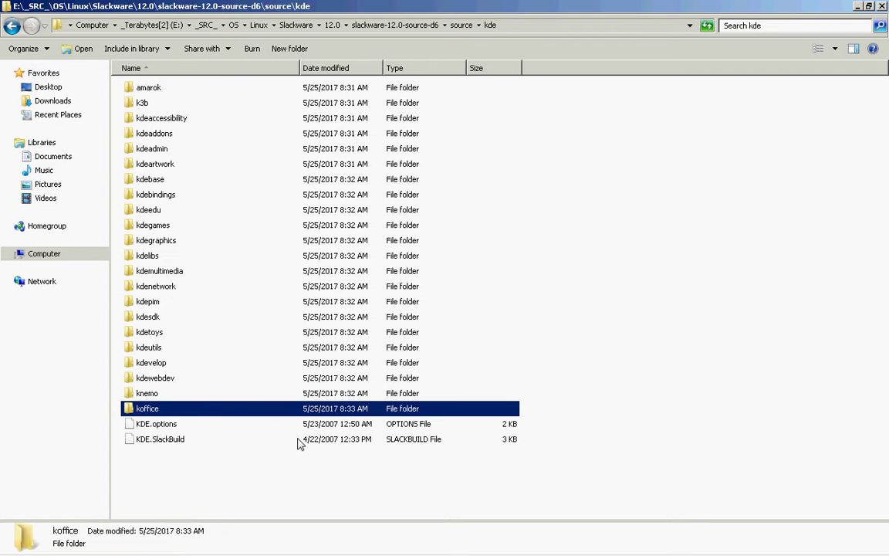
pyautogui.press('BackSpace')
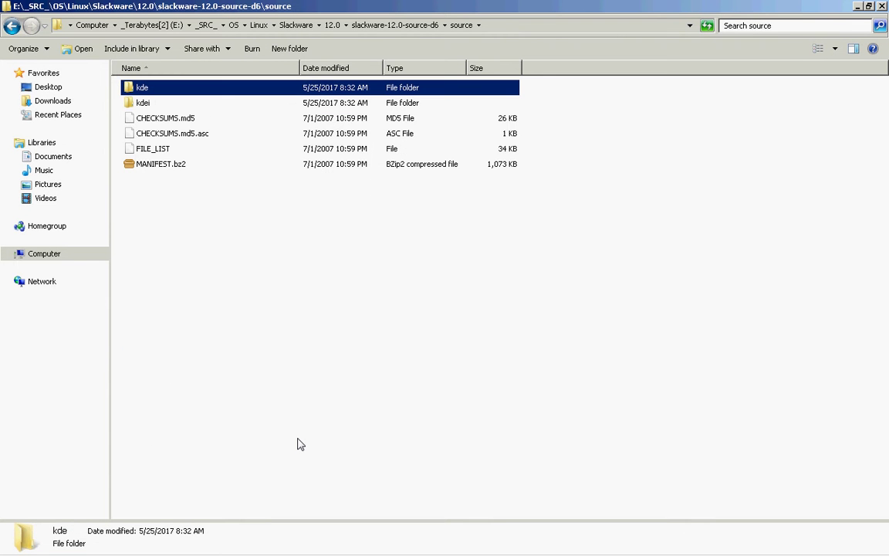
pyautogui.press('BackSpace')
pyautogui.press('BackSpace')
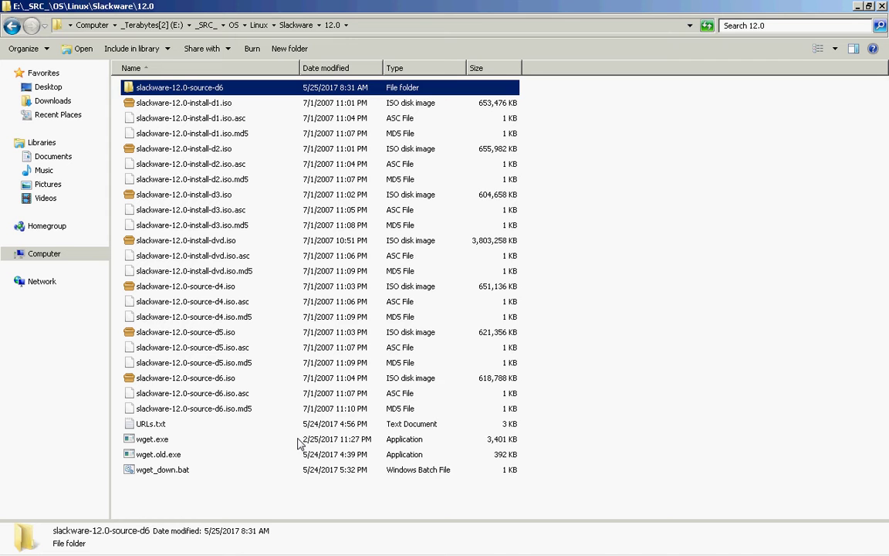
# - Extract slackware-12.0-source-d5.iso with 7-Zip into its own slackware-12.0-source-d5 folder
pyautogui.write('slackware-12.0-source-d6.iso')
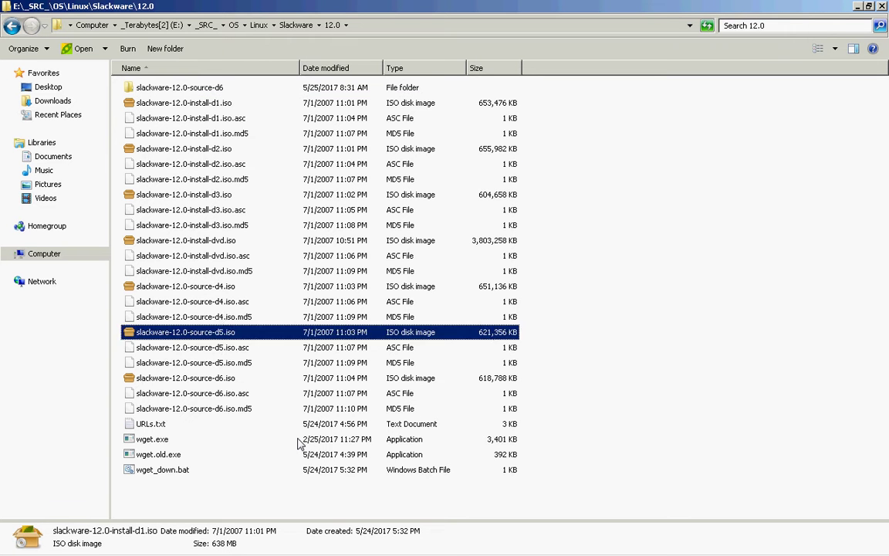
pyautogui.press('Up')
pyautogui.press('Up')
pyautogui.press('Up')
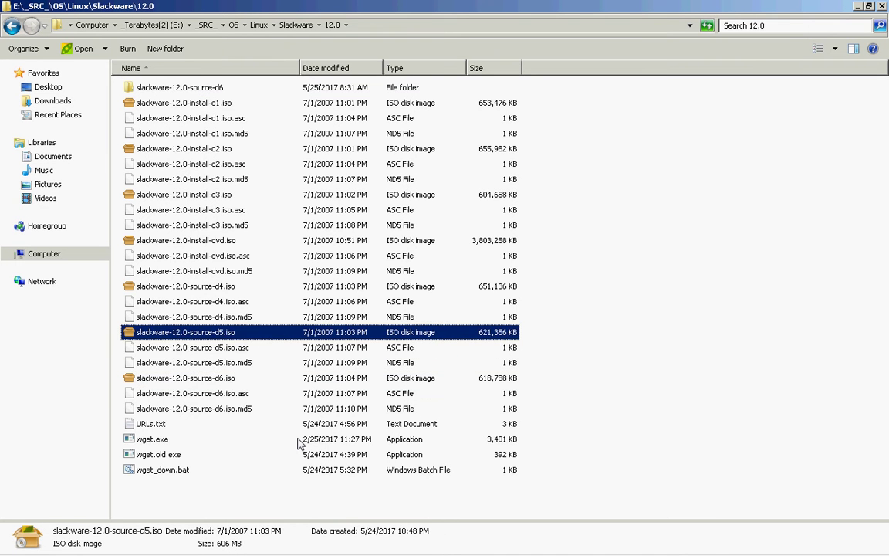
pyautogui.press('Menu')
pyautogui.press('Down')
pyautogui.press('Down')
pyautogui.press('Down')
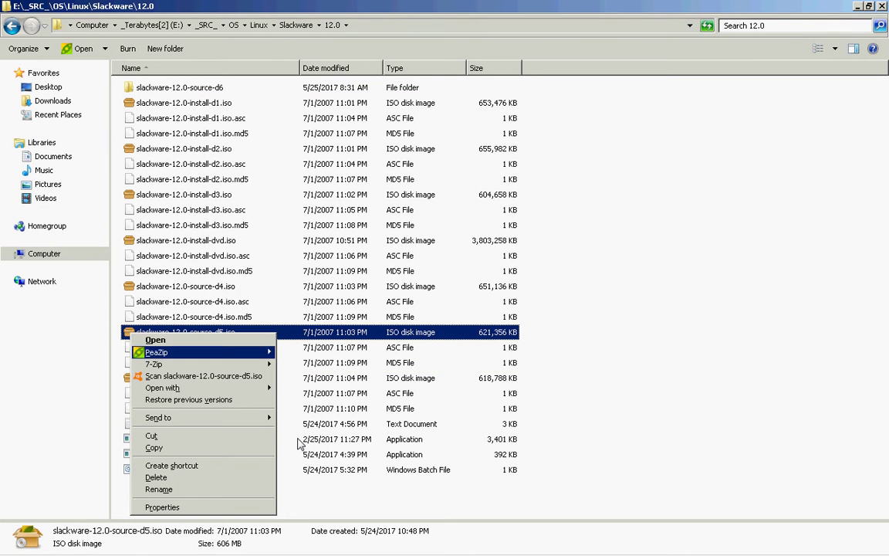
pyautogui.press('Right')
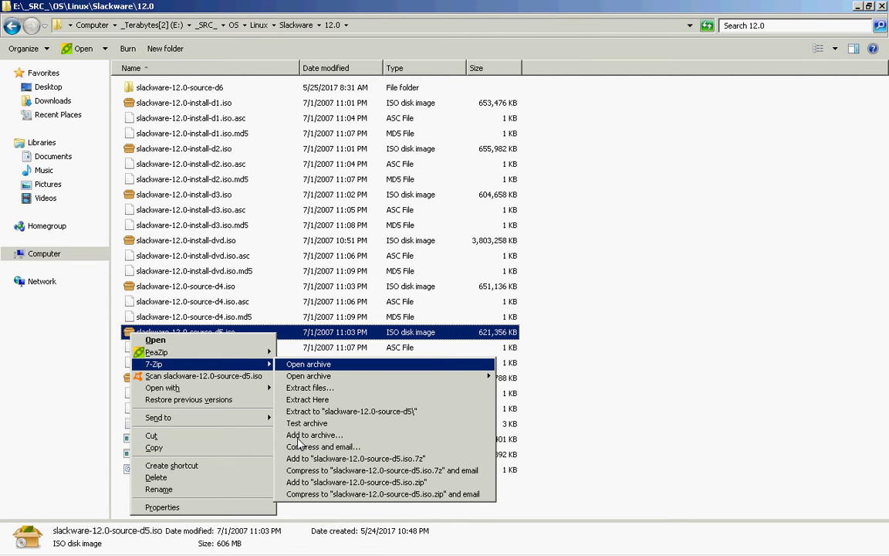
pyautogui.press('Down')
pyautogui.press('Down')
pyautogui.press('Down')
pyautogui.press('Down')
pyautogui.press('Return')
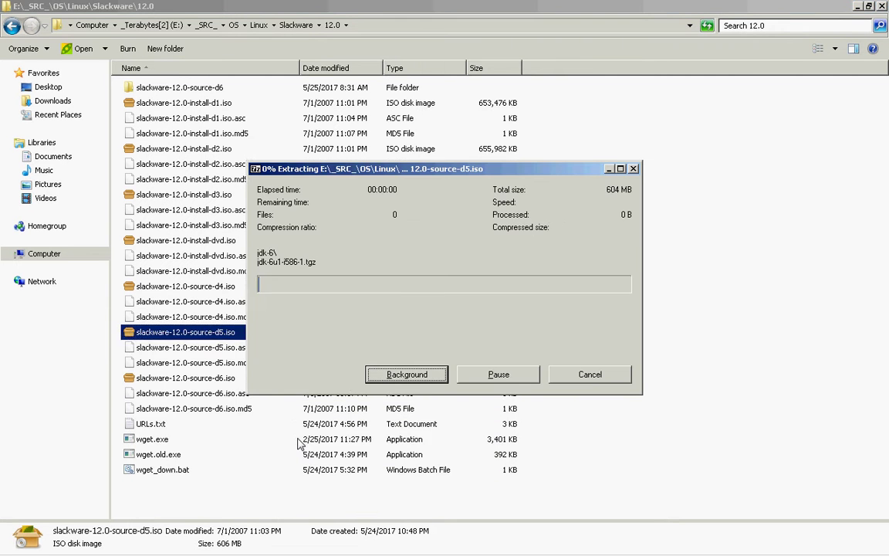
# - Open the jdk-6 folder inside slackware-12.0-source-d5, and check the progress of the ISO extraction
pyautogui.click(299, 444)
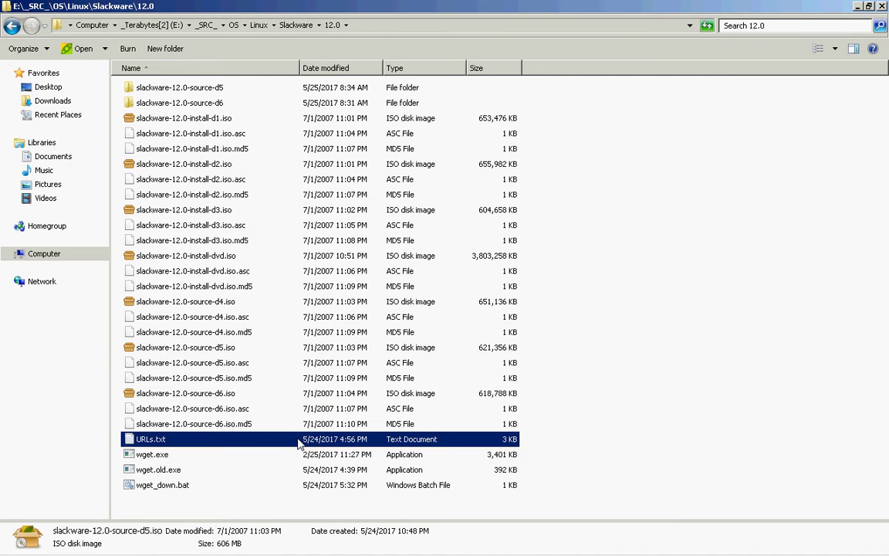
pyautogui.press('Home')
pyautogui.press('Return')
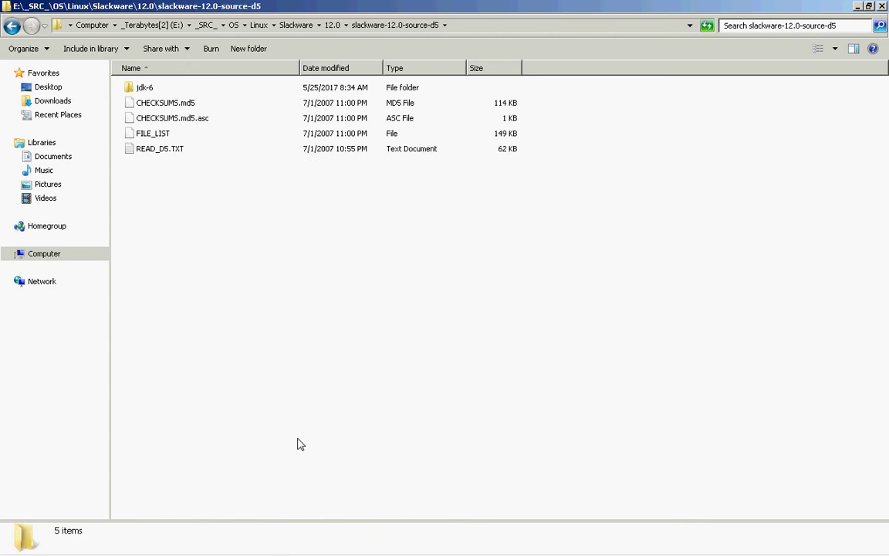
pyautogui.press('Home')
pyautogui.press('Return')
pyautogui.press('Home')
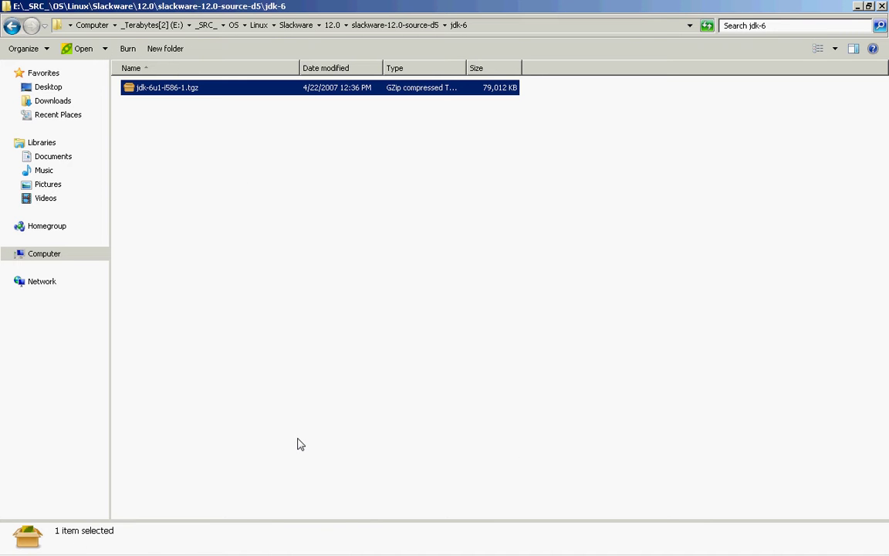
pyautogui.hotkey('alt', 'Tab')
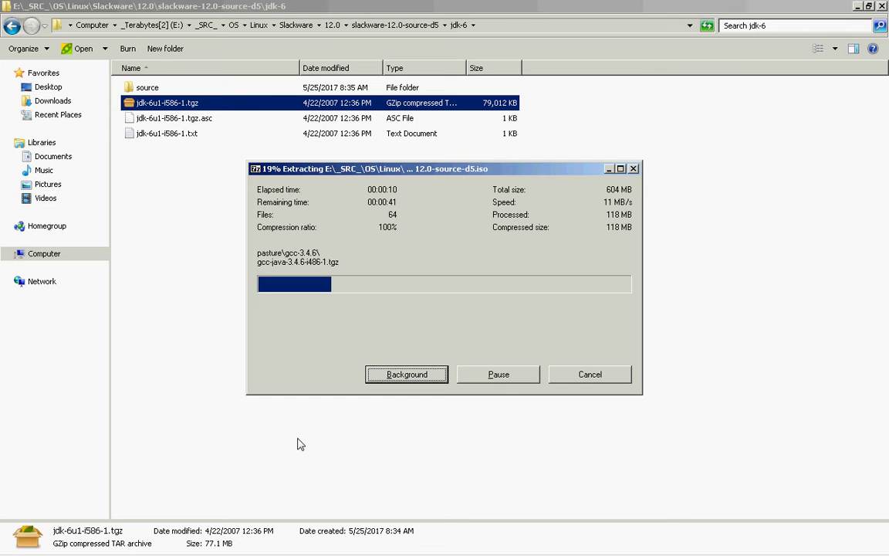
pyautogui.hotkey('alt', 'Tab')
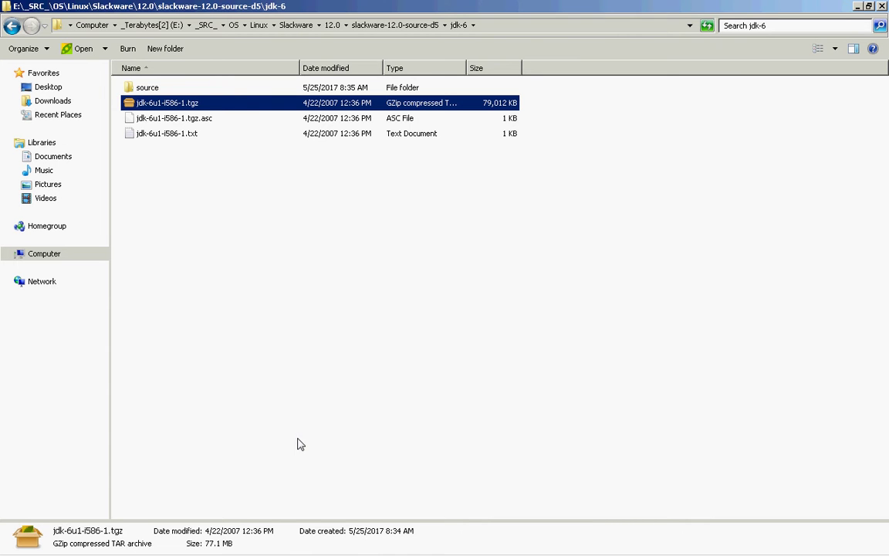
# - Extract jdk-6u1-i586-1.tgz with 7-Zip into its own jdk-6u1-i586-1 folder
pyautogui.hotkey('shift', 'F10')
pyautogui.press('Down')
pyautogui.press('Down')
pyautogui.press('Right')
pyautogui.press('Down')
pyautogui.press('Down')
pyautogui.press('Down')
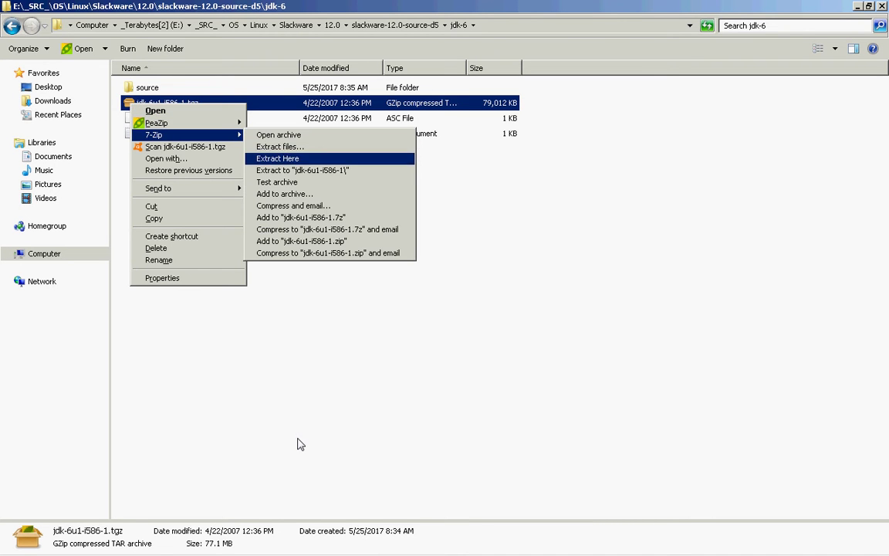
pyautogui.press('Return')
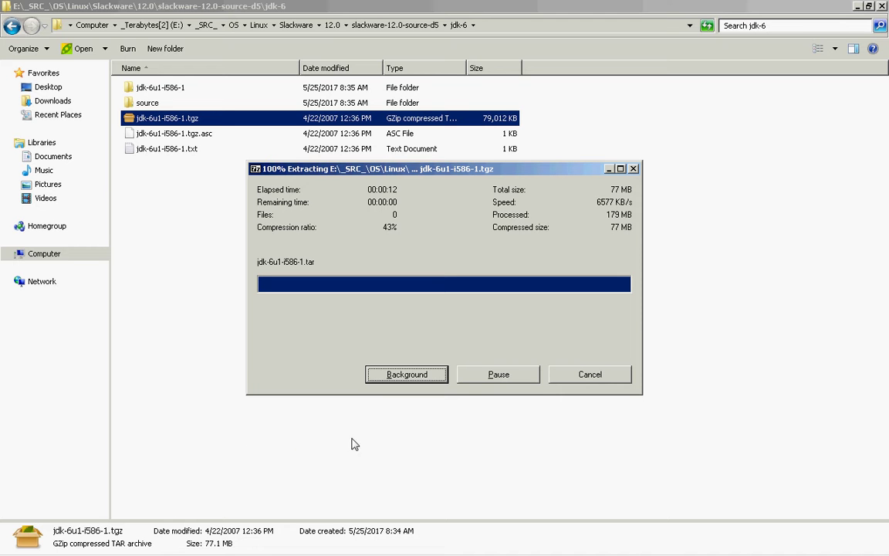
# - Open the extracted jdk-6u1-i586-1 folder inside jdk-6
pyautogui.click(200, 444)
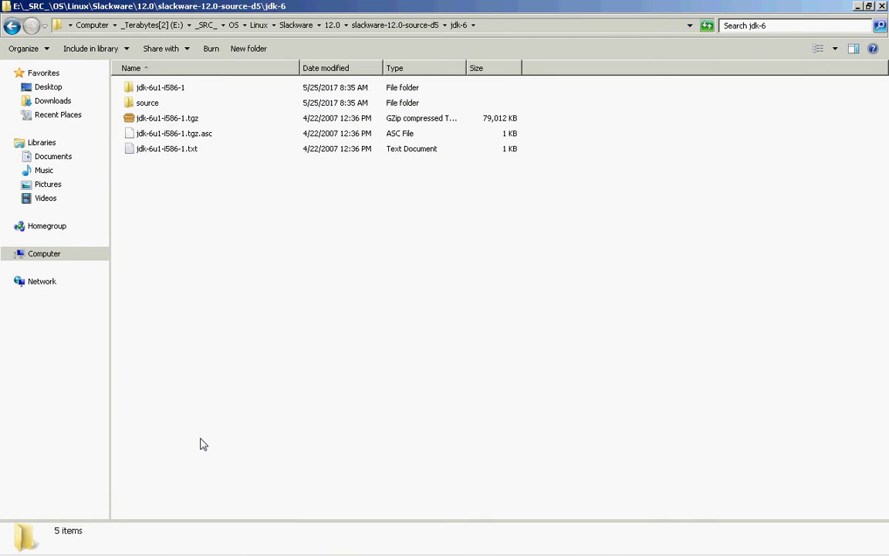
pyautogui.press('Home')
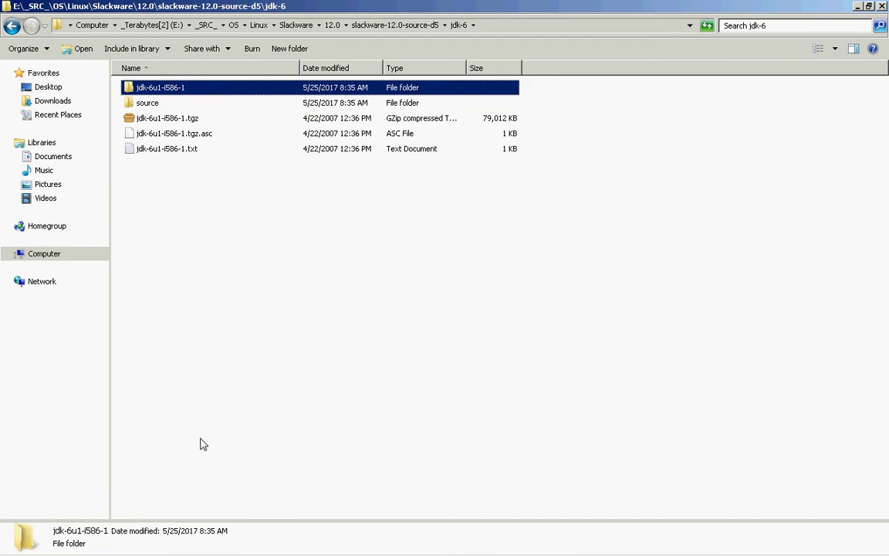
pyautogui.press('Return')
# - Extract jdk-6u1-i586-1.tar with 7-Zip into its own jdk-6u1-i586-1 folder
pyautogui.press('Down')
pyautogui.hotkey('shift', 'F10')
pyautogui.press('Down')
pyautogui.press('Down')
pyautogui.press('Down')
pyautogui.press('Down')
pyautogui.press('Down')
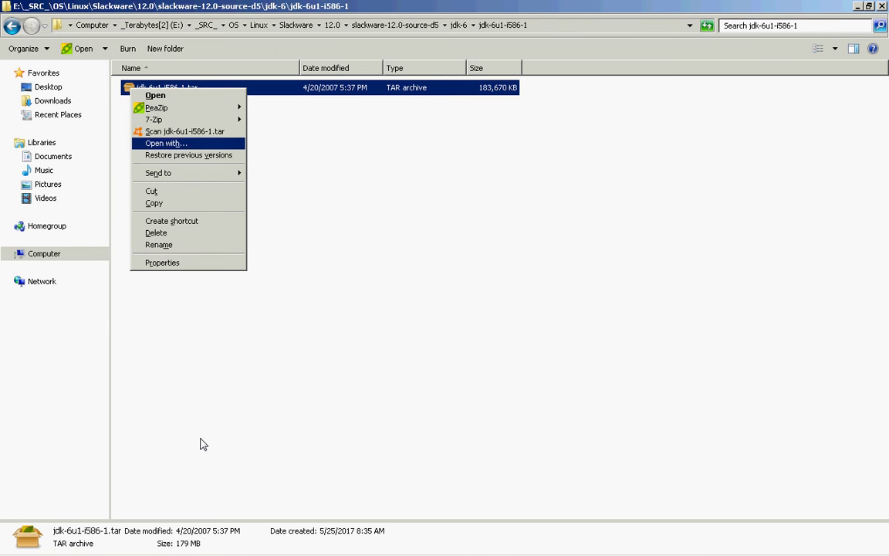
pyautogui.press('Up')
pyautogui.press('Up')
pyautogui.press('Right')
pyautogui.press('Down')
pyautogui.press('Down')
pyautogui.press('Down')
pyautogui.press('Return')
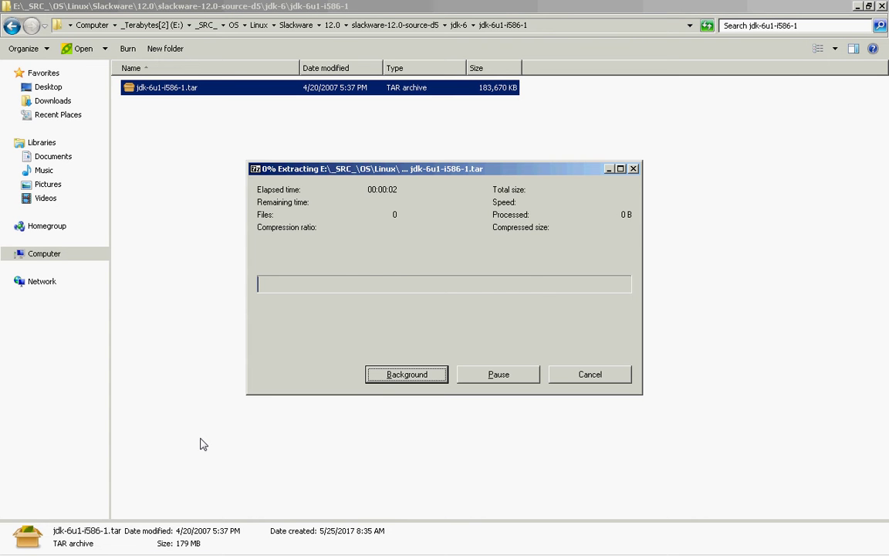
# - Switch to the 2017-05-25.txt notes file in Notepad
pyautogui.hotkey('alt', 'Tab')
pyautogui.press('Tab')
pyautogui.press('Tab')
pyautogui.press('Tab')
pyautogui.press('Tab')
pyautogui.press('Tab')
pyautogui.press('Tab')
pyautogui.press('Tab')
pyautogui.press('Tab')
pyautogui.press('Tab')
pyautogui.press('Tab')
pyautogui.press('Tab')
pyautogui.press('Tab')
pyautogui.press('Tab')
pyautogui.press('Tab')
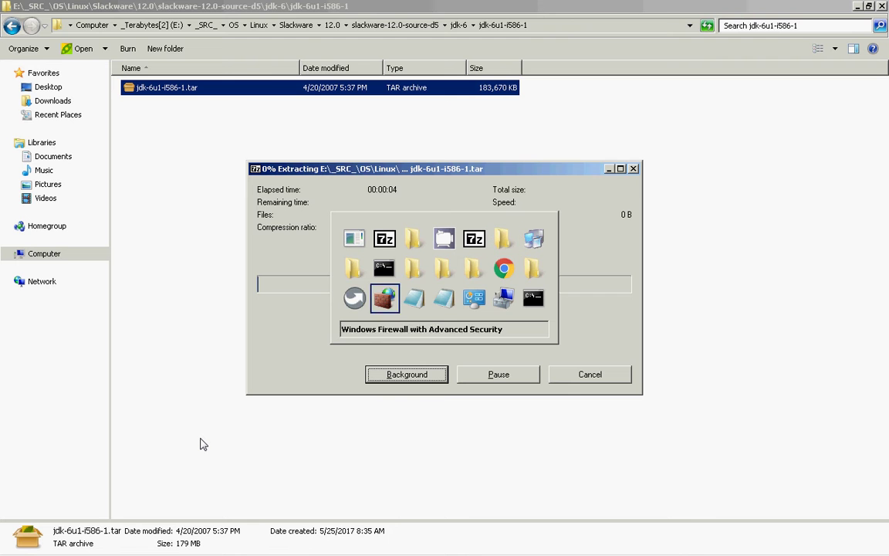
pyautogui.press('Tab')
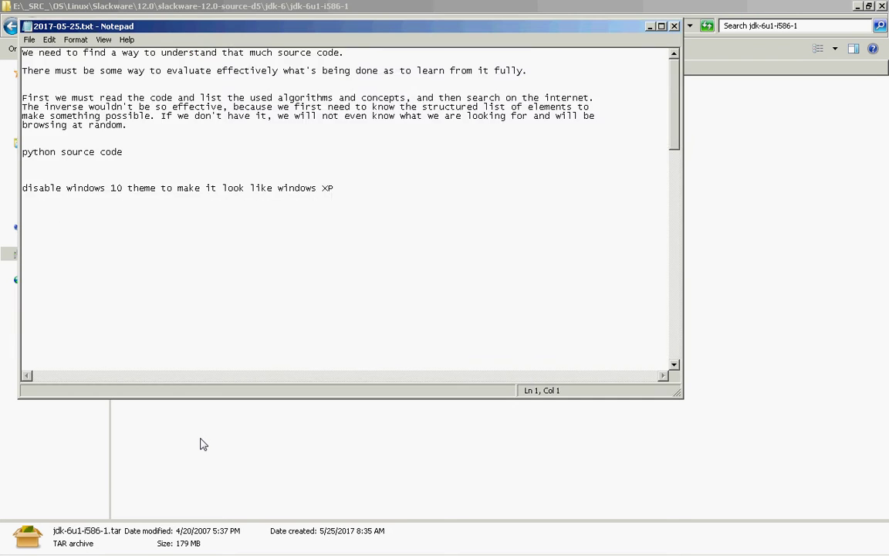
# - Add the line "Extract text from videos and images with OCR to get out the most of them." in the blank area above EOF
pyautogui.hotkey('ctrl', 'End')
pyautogui.press('Up')
pyautogui.press('Up')
pyautogui.press('Up')
pyautogui.press('Up')
pyautogui.press('Up')
pyautogui.press('Up')
pyautogui.press('Up')
pyautogui.press('Up')
pyautogui.press('Up')
pyautogui.press('Up')
pyautogui.press('Up')
pyautogui.press('Up')
pyautogui.press('Up')
pyautogui.press('Up')
pyautogui.press('Up')
pyautogui.press('Up')
pyautogui.press('Up')
pyautogui.press('Up')
pyautogui.press('Up')
pyautogui.press('Up')
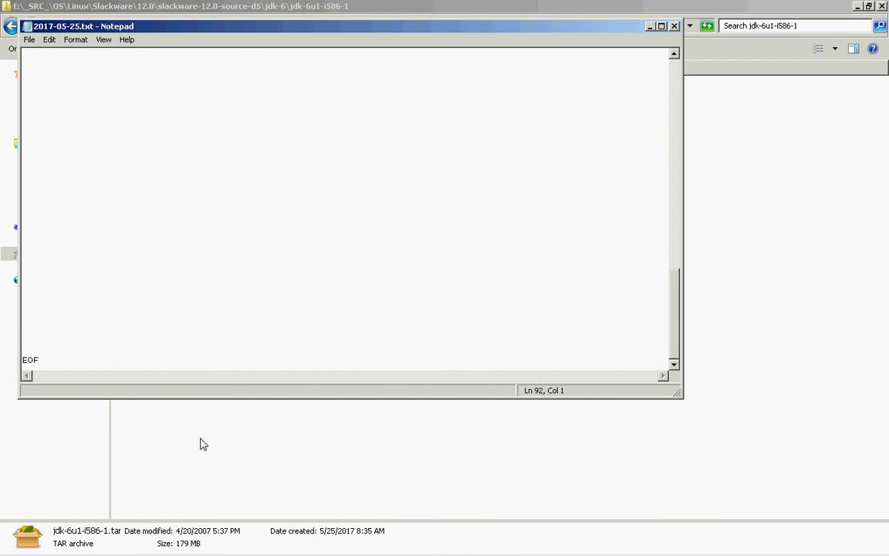
pyautogui.write('EN')
pyautogui.press('BackSpace')
pyautogui.press('BackSpace')
pyautogui.write('Extract i')
pyautogui.press('BackSpace')
pyautogui.write('text from ')
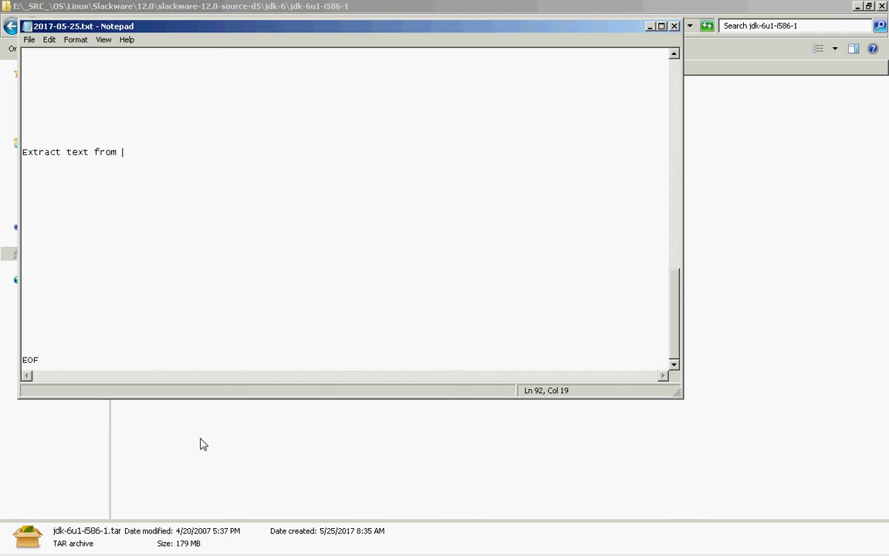
pyautogui.write('videos and image')
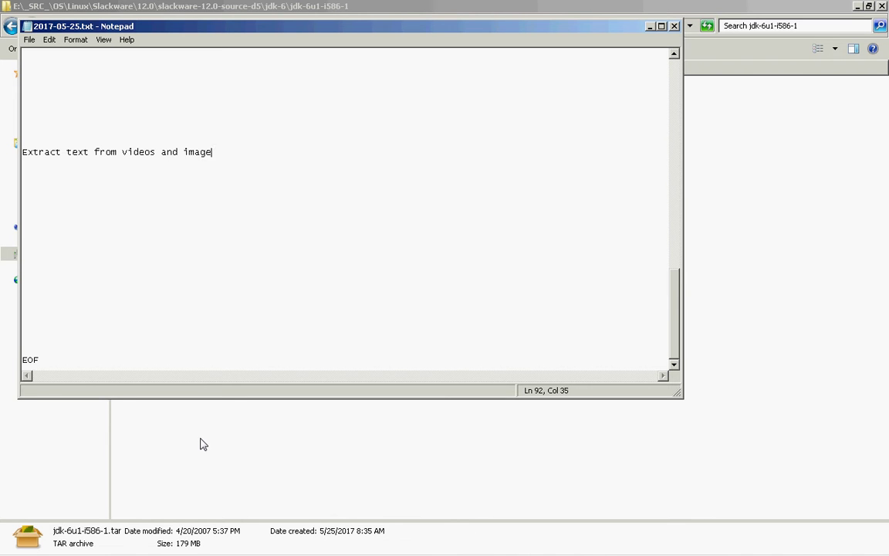
pyautogui.write('s with OCR to get out the most of th')
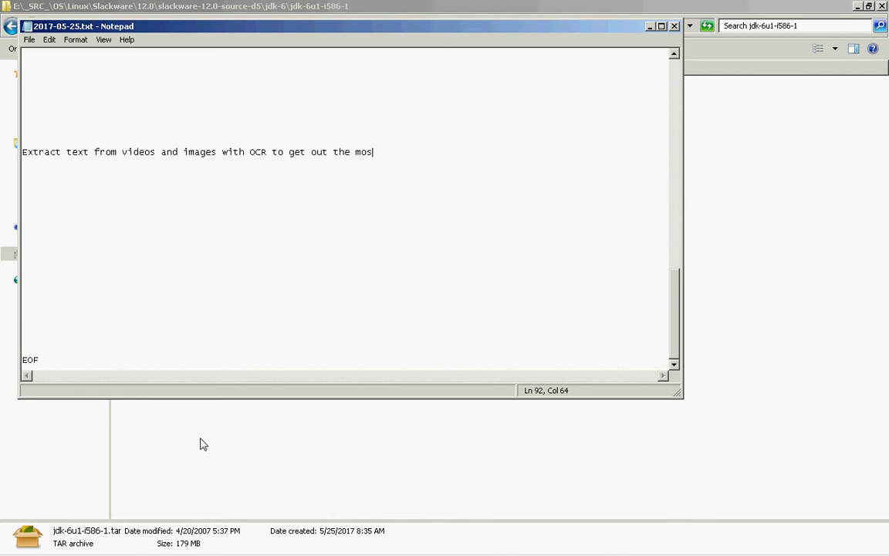
pyautogui.write('em.')
# - Save the 2017-05-25.txt notes and return to the jdk-6u1-i586-1 folder in Windows Explorer
pyautogui.hotkey('ctrl', 'Home')
pyautogui.hotkey('alt', 'f')
pyautogui.press('Down')
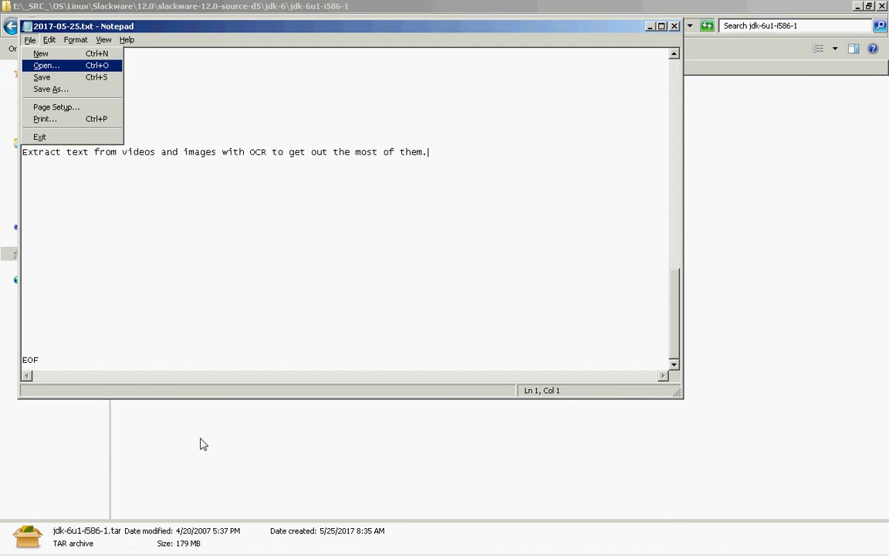
pyautogui.press('Down')
pyautogui.press('Return')
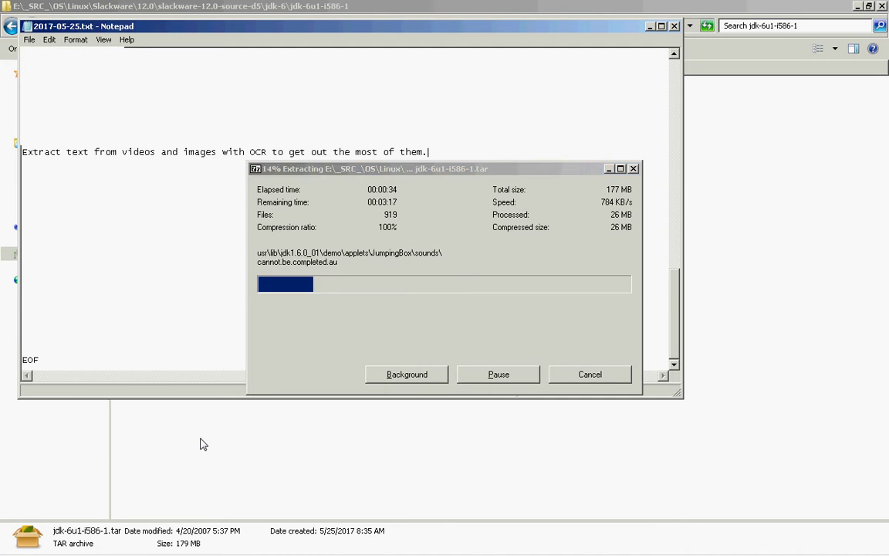
pyautogui.hotkey('alt', 'F4')
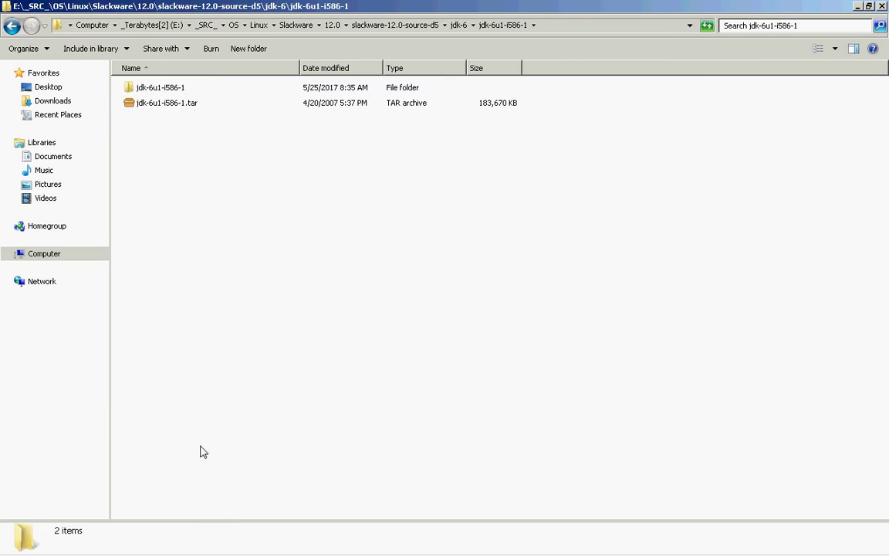
# - Open the usr\lib\jdk1.6.0_01 folder inside the newly extracted jdk-6u1-i586-1 folder
pyautogui.press('Down')
pyautogui.press('Return')
pyautogui.press('Down')
pyautogui.press('Return')
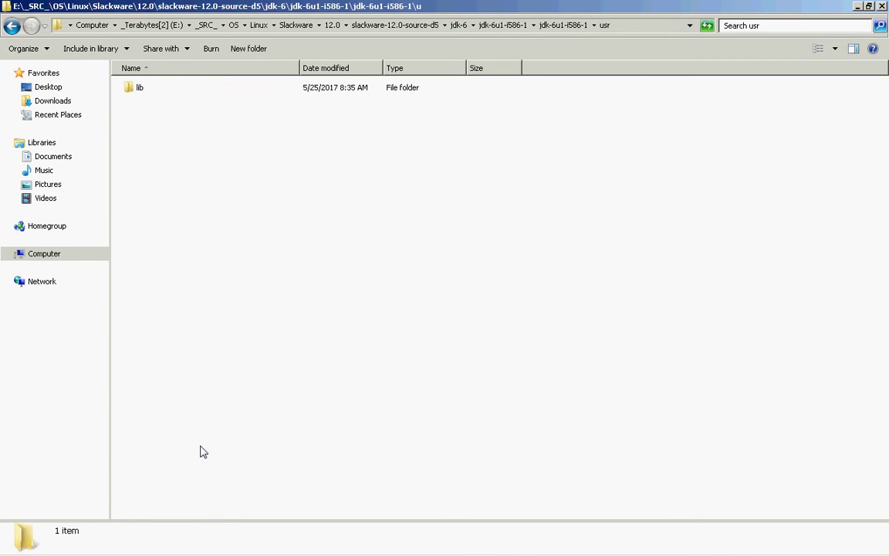
pyautogui.press('Down')
pyautogui.press('Return')
pyautogui.press('Down')
pyautogui.press('Up')
pyautogui.press('Return')
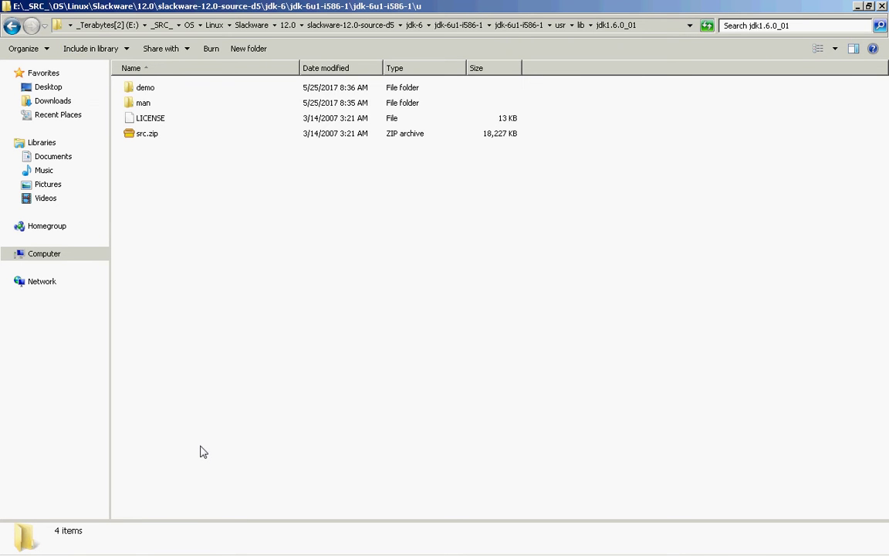
# - Look inside the man folder of jdk1.6.0_01 and come back out
pyautogui.press('Down')
pyautogui.press('Down')
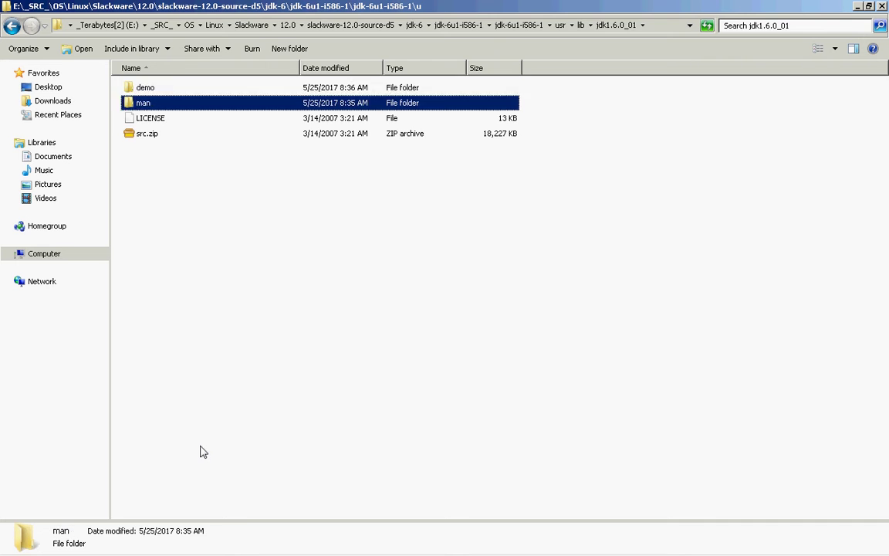
pyautogui.press('Return')
pyautogui.press('BackSpace')
# - Open the demo\applets\Animator folder of jdk1.6.0_01 and look over its files
pyautogui.press('Up')
pyautogui.press('Return')
pyautogui.press('Down')
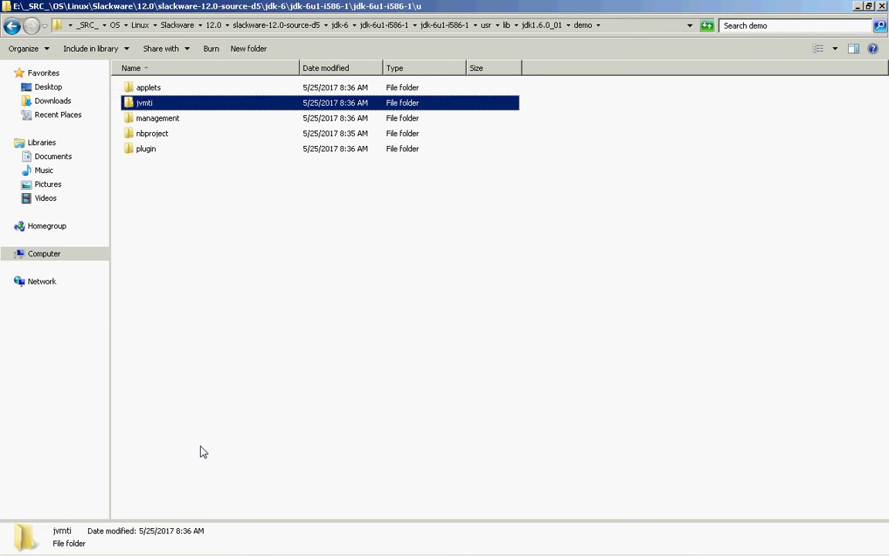
pyautogui.press('Up')
pyautogui.press('Return')
pyautogui.press('Down')
pyautogui.press('Return')
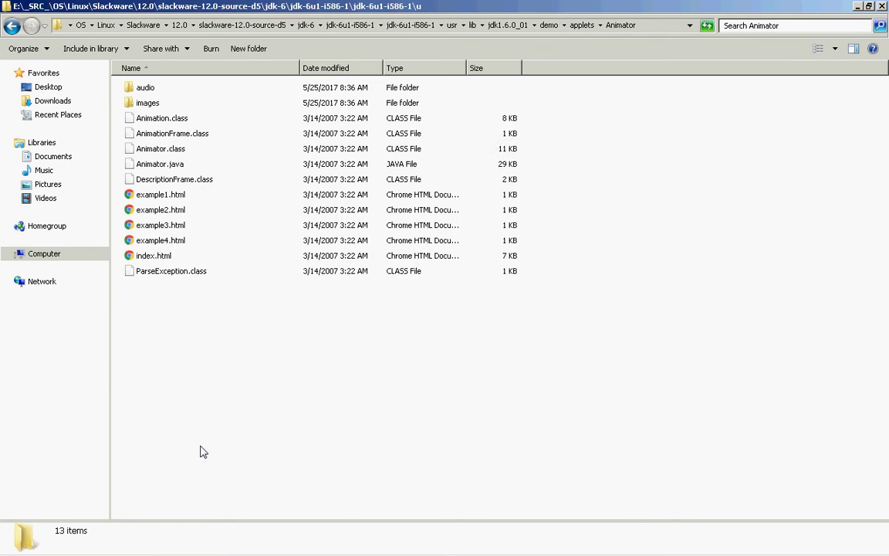
pyautogui.press('Down')
pyautogui.press('Down')
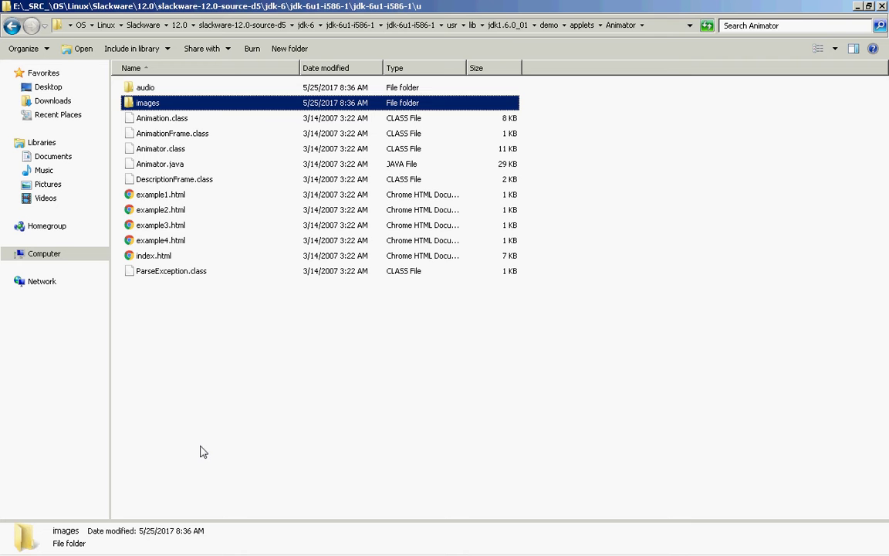
# - Go back up to the lib folder and check the progress of the jdk-6u1-i586-1.tar extraction
pyautogui.press('BackSpace')
pyautogui.press('BackSpace')
pyautogui.press('BackSpace')
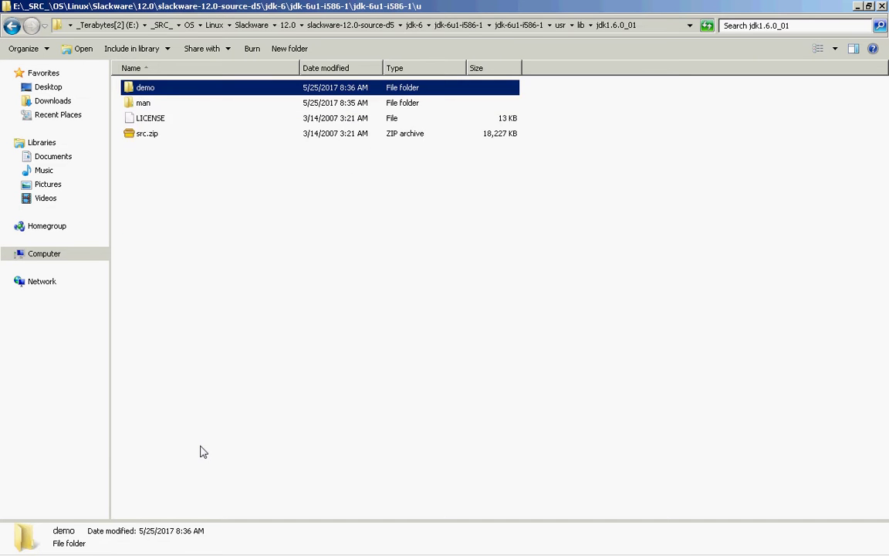
pyautogui.press('BackSpace')
pyautogui.hotkey('alt', 'Tab')
pyautogui.hotkey('alt', 'Tab')
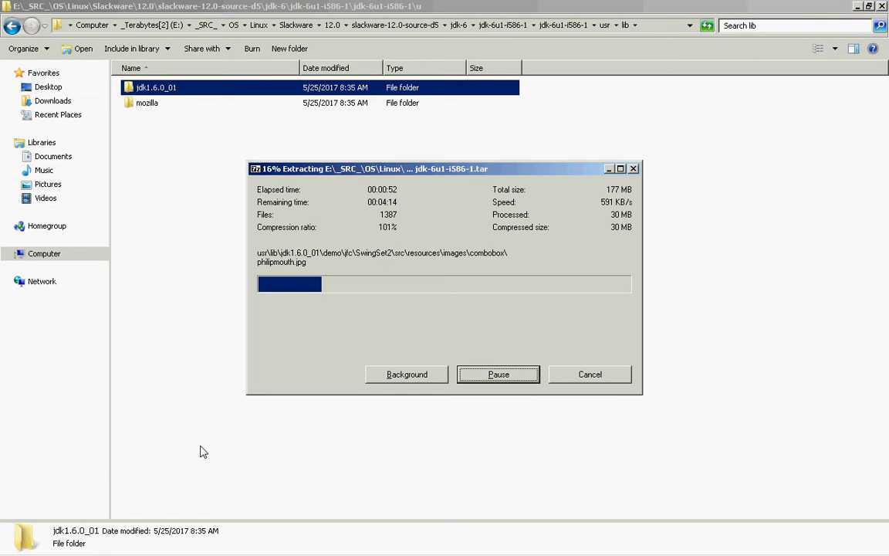
pyautogui.hotkey('alt', 'Tab')
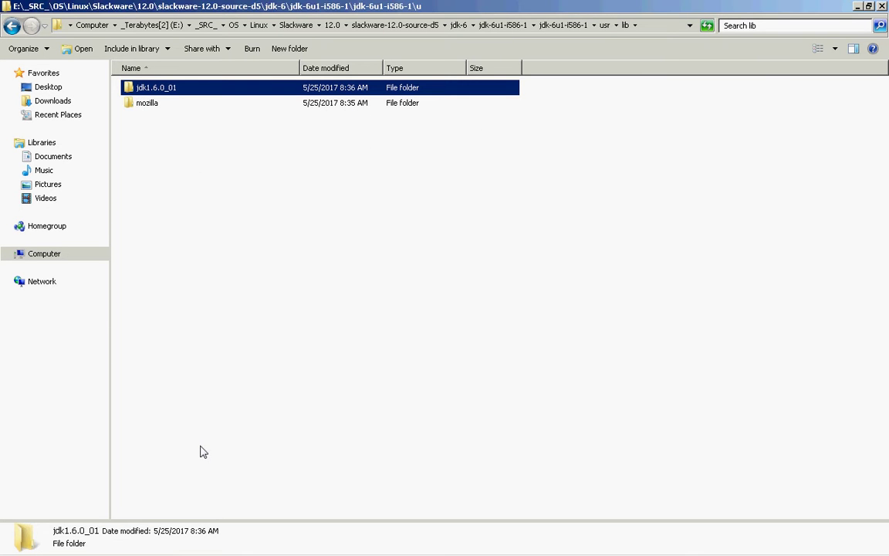
pyautogui.hotkey('alt', 'Tab')
pyautogui.hotkey('alt', 'Tab')
# - Open the mozilla\plugins folder inside lib to view its contents
pyautogui.press('Down')
pyautogui.press('Return')
pyautogui.press('alt')
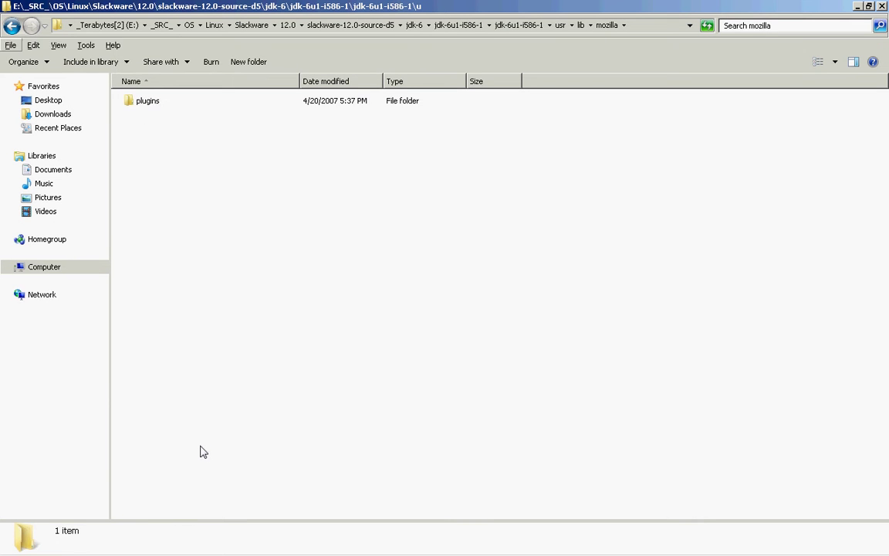
pyautogui.press('Down')
pyautogui.press('Return')
# - Go back up to the jdk-6 folder and open its source subfolder
pyautogui.press('BackSpace')
pyautogui.press('BackSpace')
pyautogui.press('BackSpace')
pyautogui.press('BackSpace')
pyautogui.press('BackSpace')
pyautogui.press('BackSpace')
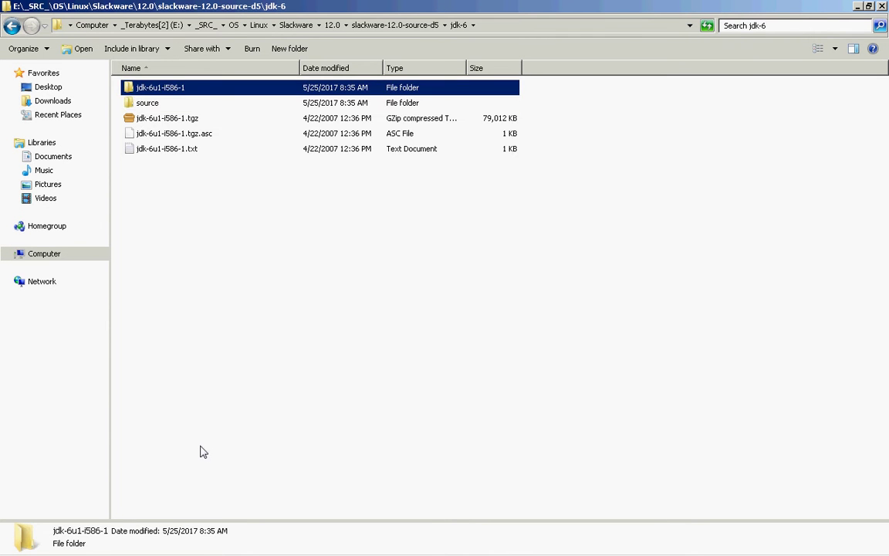
pyautogui.press('Down')
pyautogui.press('Return')
pyautogui.press('Down')
pyautogui.press('Up')
# - Check the 7-Zip extraction progress of jdk-6u1-i586-1.tar, and return to the jdk-6 source folder
pyautogui.hotkey('alt', 'Tab')
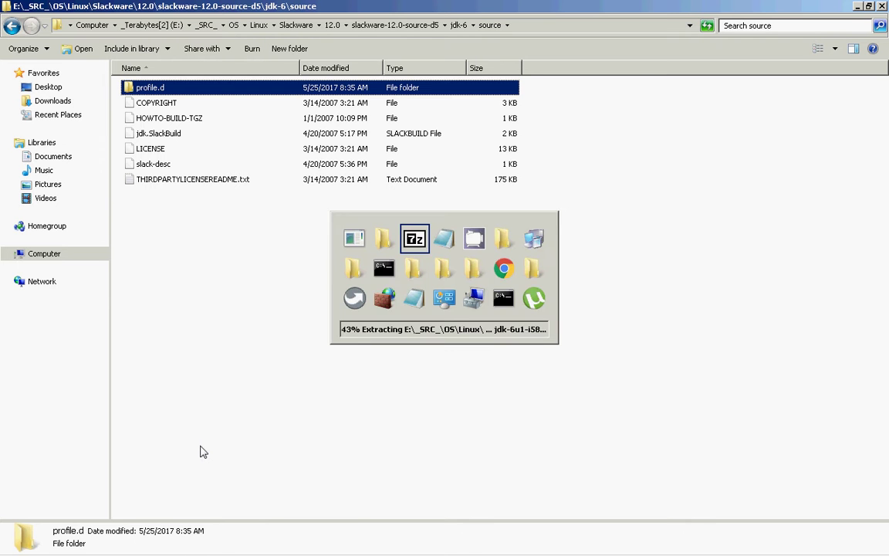
pyautogui.hotkey('alt', 'Tab')
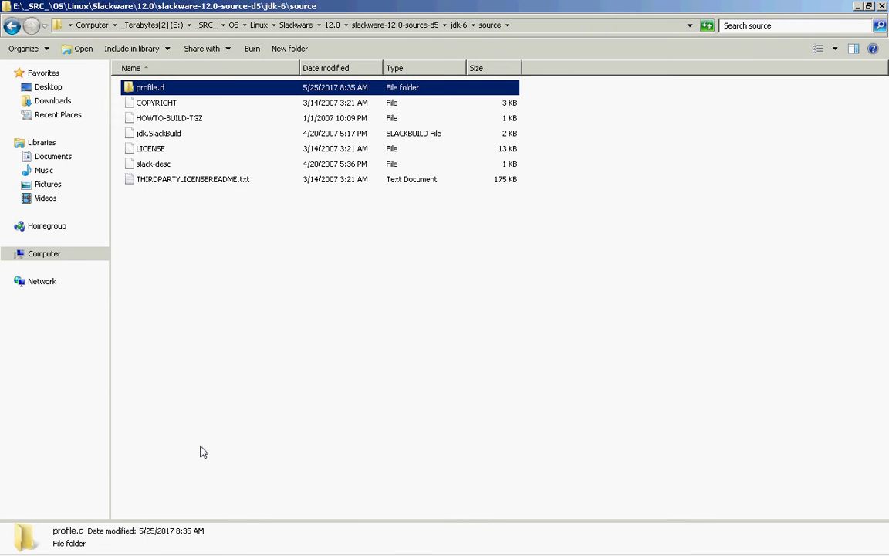
pyautogui.hotkey('alt', 'Tab')
pyautogui.hotkey('alt', 'Tab')
pyautogui.hotkey('alt', 'shift', 'Tab')
pyautogui.hotkey('alt', 'shift', 'Tab')
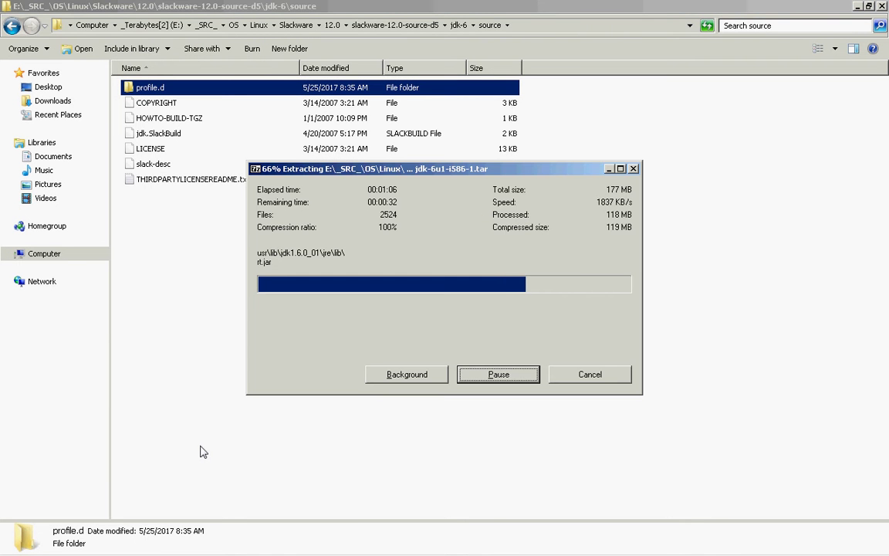
pyautogui.hotkey('alt', 'Tab')
# - Look inside the profile.d folder, and go back up to the slackware-12.0-source-d5 folder
pyautogui.press('Return')
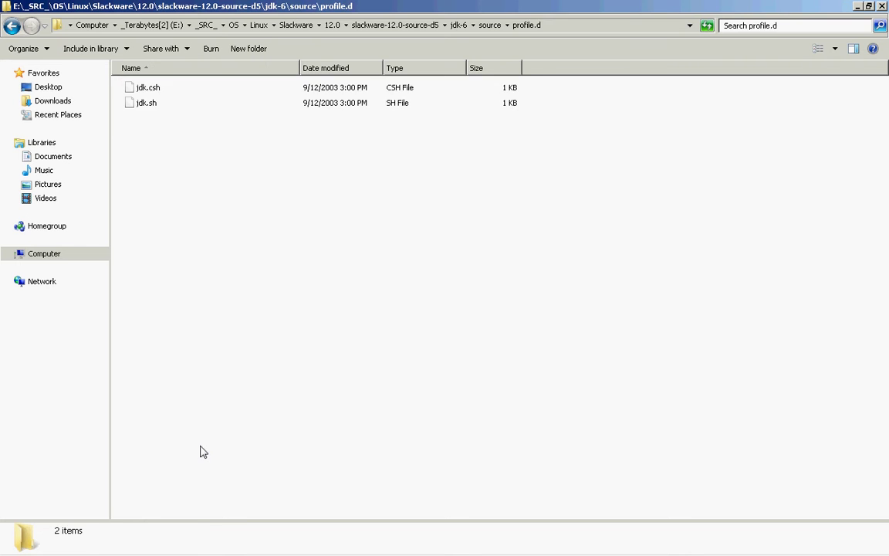
pyautogui.press('BackSpace')
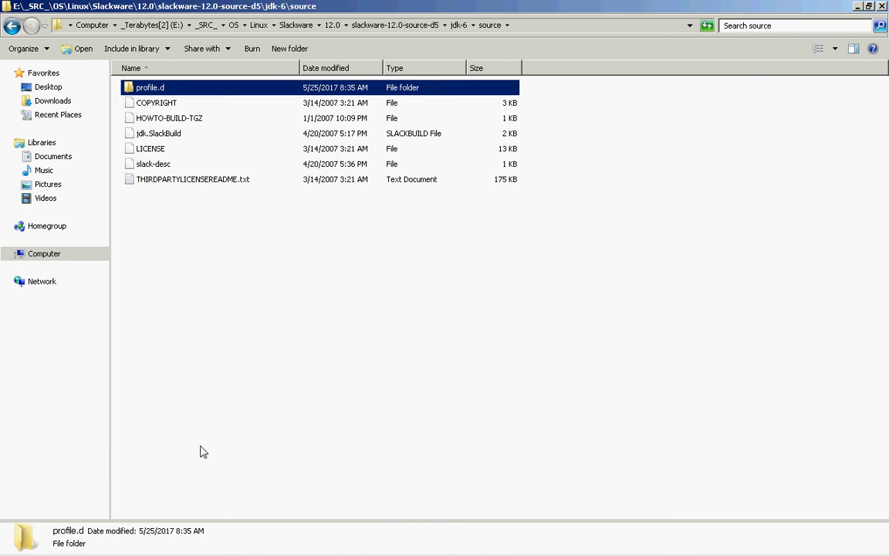
pyautogui.press('BackSpace')
pyautogui.press('BackSpace')
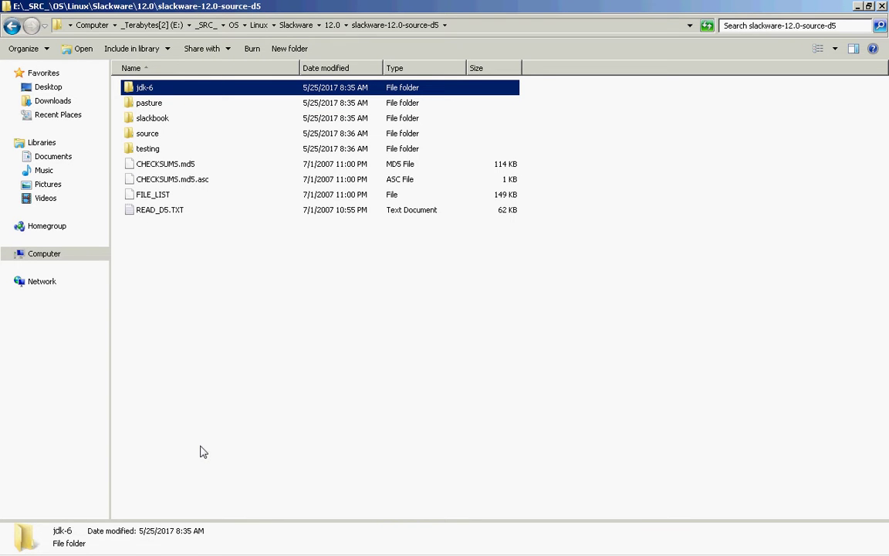
pyautogui.press('BackSpace')
pyautogui.press('Return')
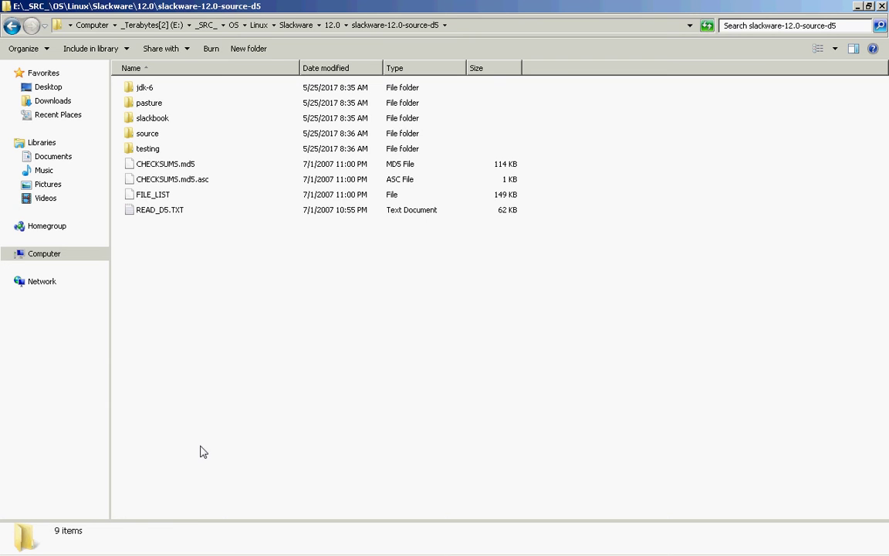
# - Open the source\x\xterm folder inside slackware-12.0-source-d5
pyautogui.press('Down')
pyautogui.press('Down')
pyautogui.press('Down')
pyautogui.press('Down')
pyautogui.press('Return')
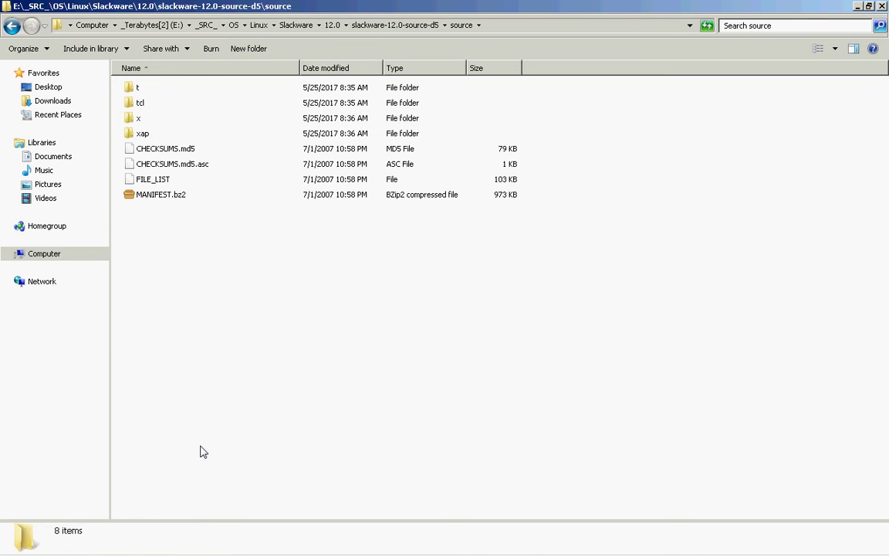
pyautogui.press('x')
pyautogui.press('Return')
pyautogui.press('Down')
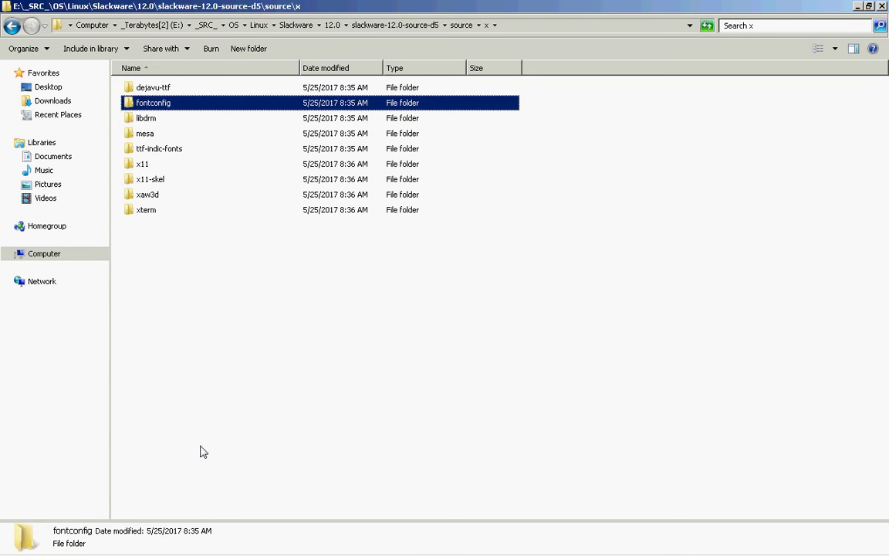
pyautogui.press('End')
pyautogui.press('Return')
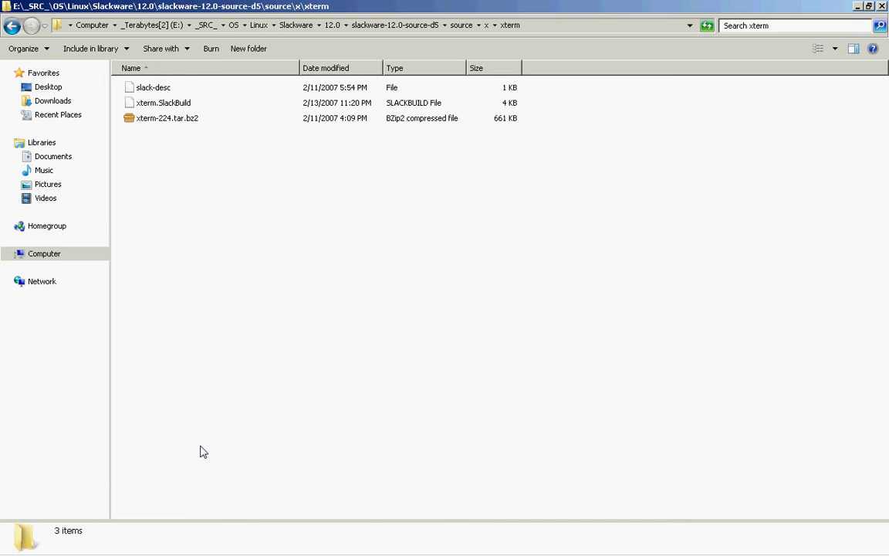
# - Extract xterm-224.tar.bz2 with 7-Zip into its own xterm-224.tar folder, and open that folder
pyautogui.press('Down')
pyautogui.press('End')
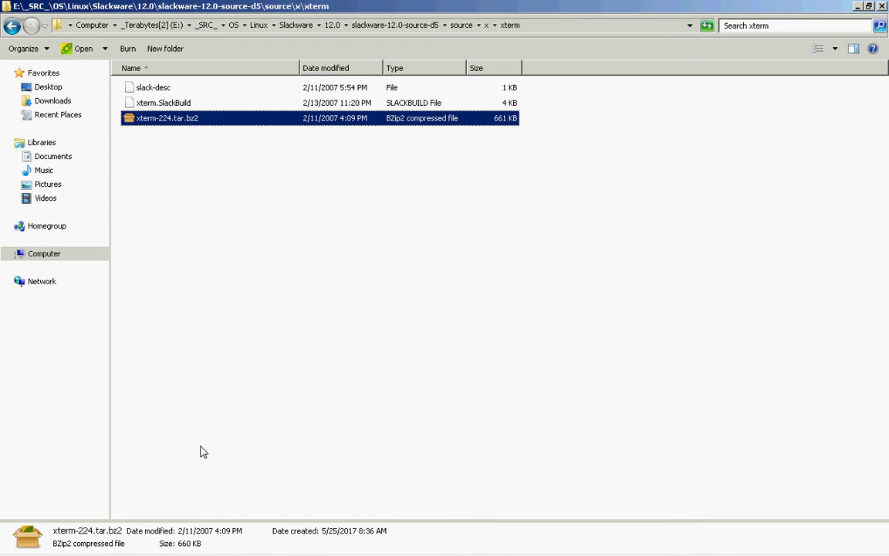
pyautogui.hotkey('shift', 'F10')
pyautogui.press('Down')
pyautogui.press('Down')
pyautogui.press('Right')
pyautogui.press('Down')
pyautogui.press('Down')
pyautogui.press('Down')
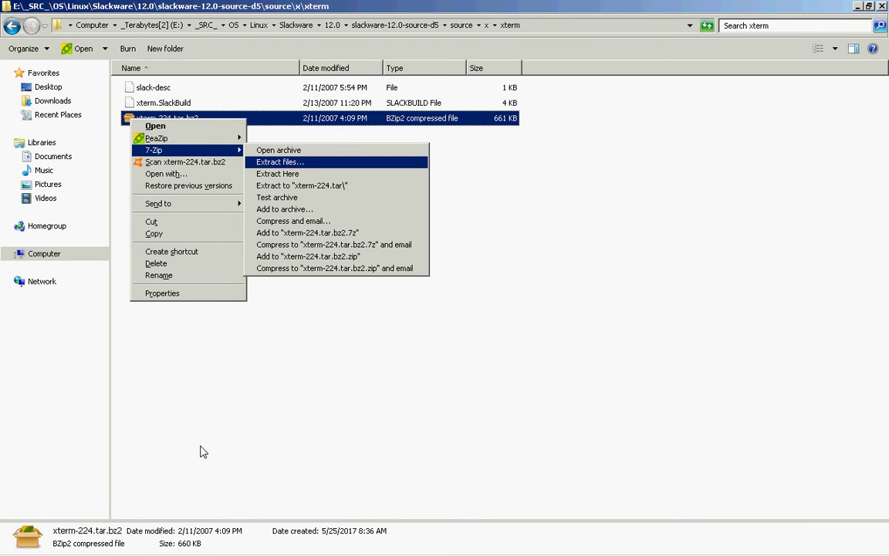
pyautogui.press('Return')
pyautogui.press('Home')
pyautogui.press('Return')
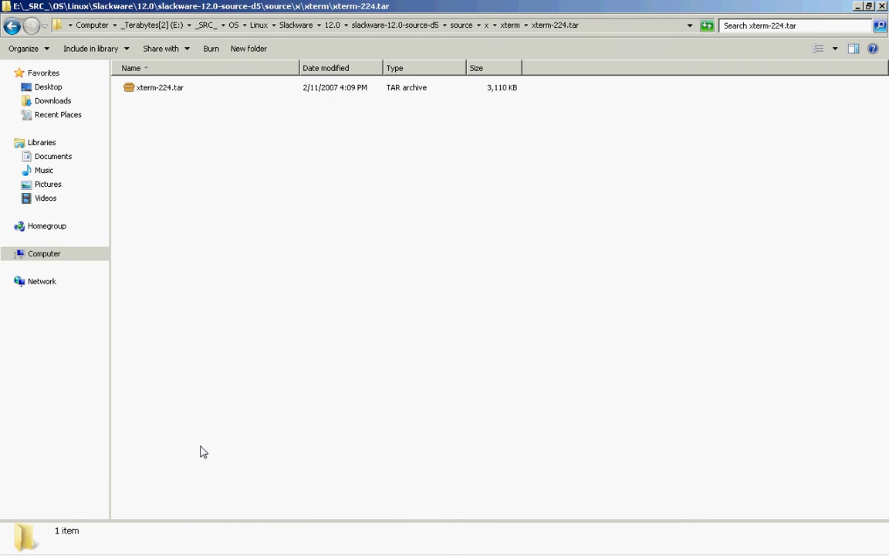
# - Extract xterm-224.tar with 7-Zip into the current folder, and open the extracted xterm-224 folder
pyautogui.press('Down')
pyautogui.hotkey('shift', 'F10')
pyautogui.press('Down')
pyautogui.press('Down')
pyautogui.press('Right')
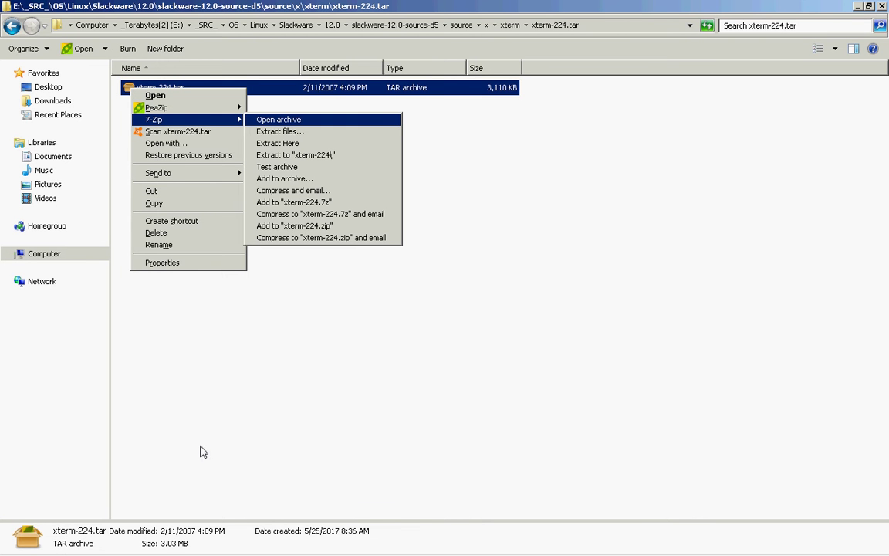
pyautogui.press('Down')
pyautogui.press('Down')
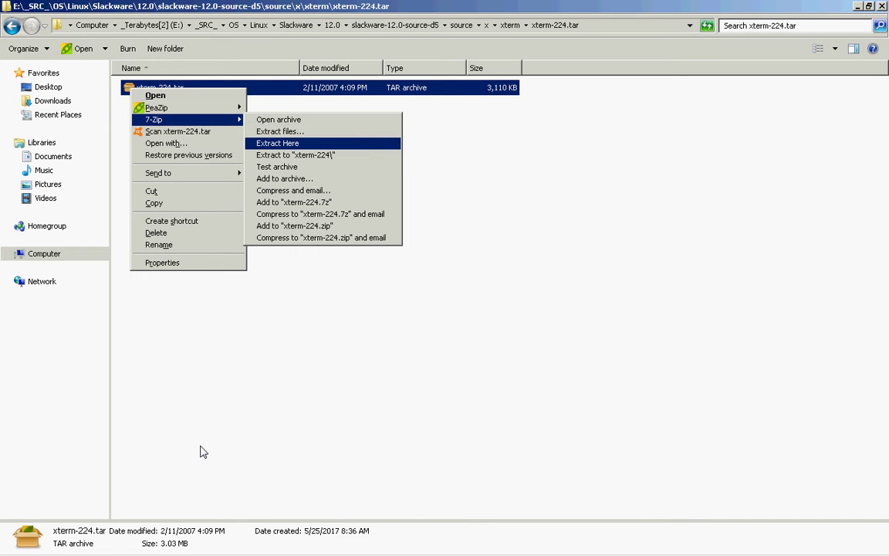
pyautogui.press('Return')
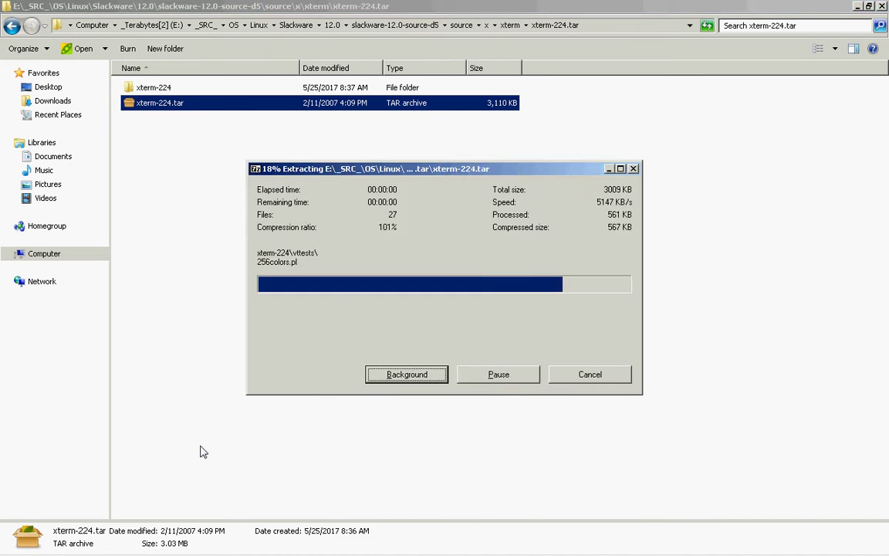
pyautogui.press('Up')
pyautogui.press('Return')
# - In the Notepad file 2017-05-25.txt, write "We will later search the code with a desktop search engine like regain, or a regular file text searcher"
pyautogui.hotkey('alt', 'Tab')
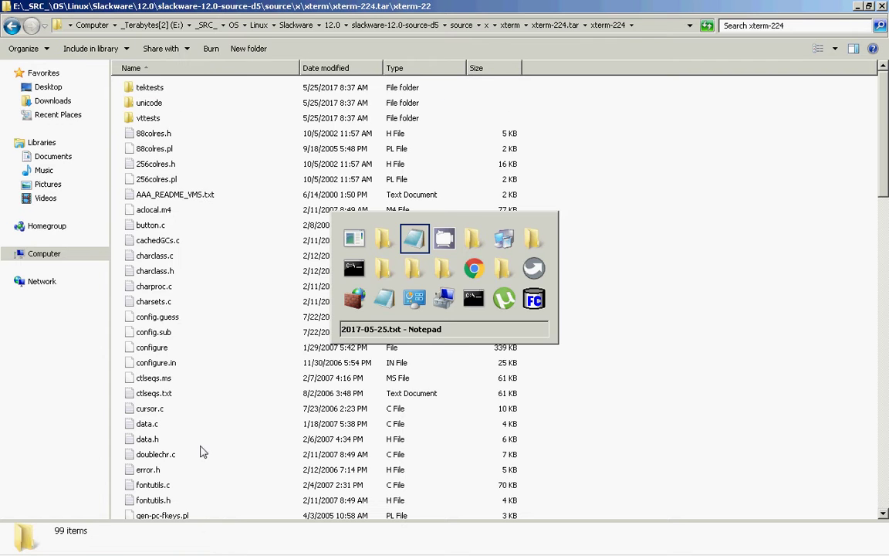
pyautogui.hotkey('ctrl', 'End')
pyautogui.press('Return')
pyautogui.press('Return')
pyautogui.press('Return')
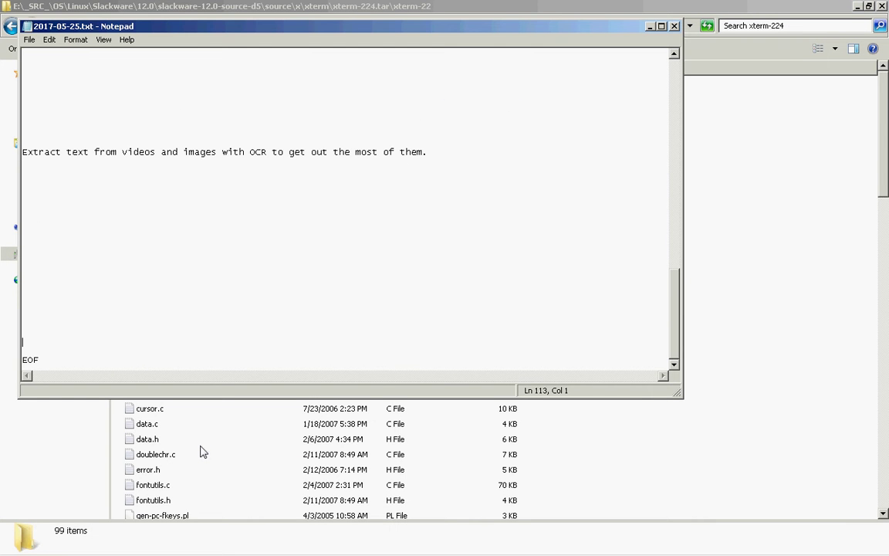
pyautogui.press('Up')
pyautogui.press('Up')
pyautogui.press('Up')
pyautogui.press('Up')
pyautogui.press('Up')
pyautogui.press('Up')
pyautogui.press('Up')
pyautogui.press('Up')
pyautogui.press('Up')
pyautogui.press('Up')
pyautogui.press('Up')
pyautogui.press('Up')
pyautogui.press('Up')
pyautogui.press('Up')
pyautogui.press('Up')
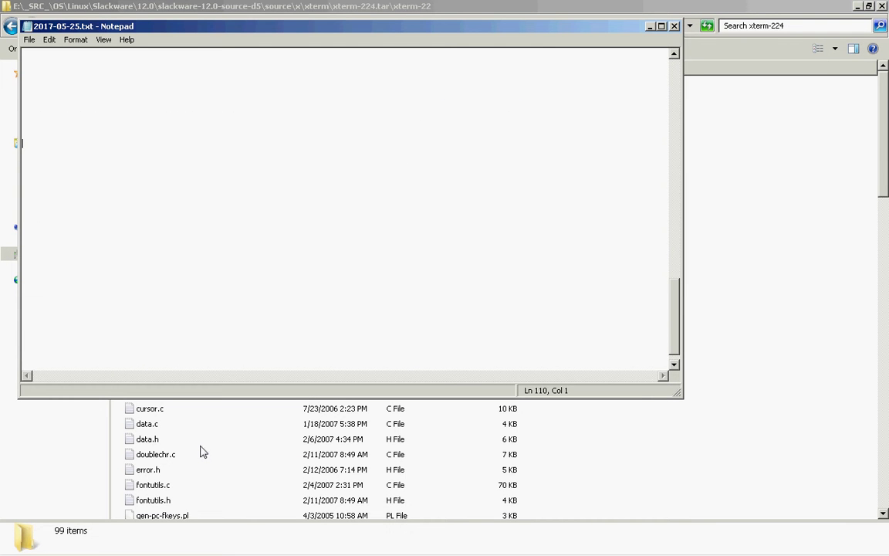
pyautogui.write('We will later search the code ')
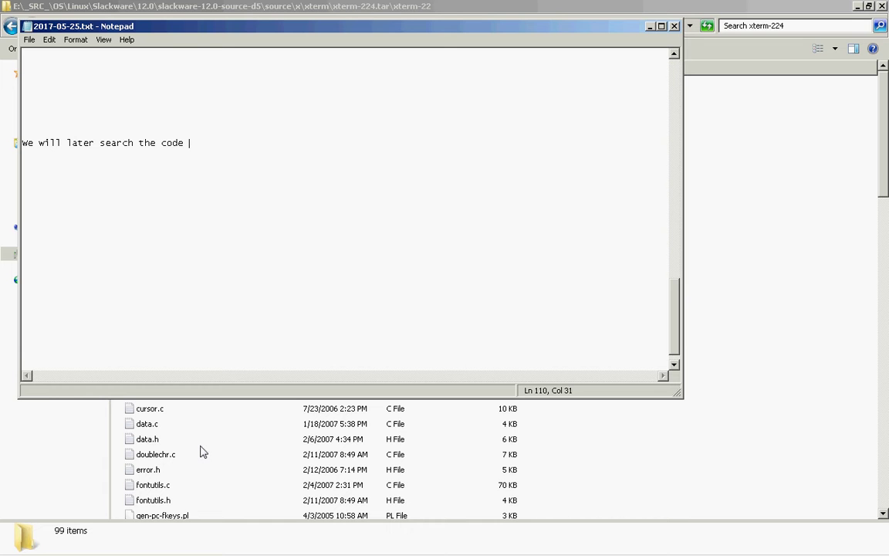
pyautogui.write('with a desktop search engine')
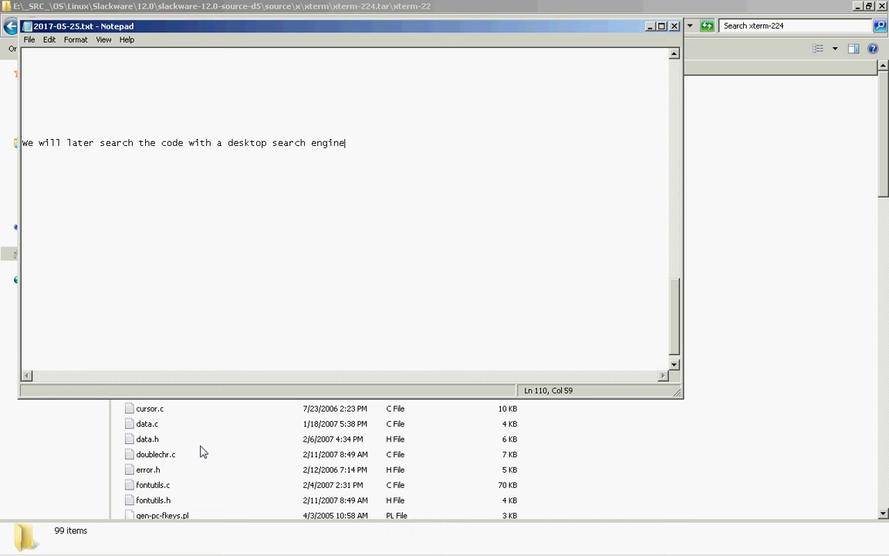
pyautogui.write(' like regain, or a regular text ')
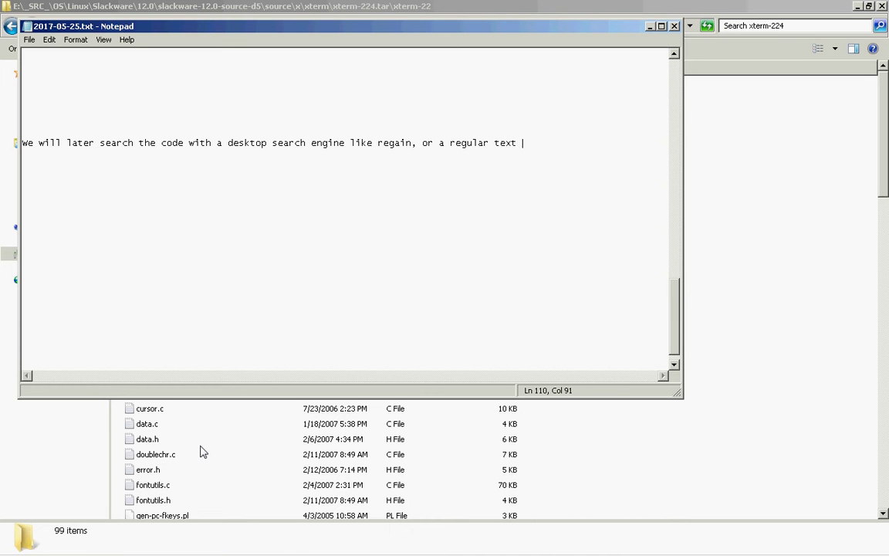
pyautogui.write('file ')
pyautogui.write('searcher')
pyautogui.press('Return')
# - Continue the note with "like Agent Ransack to determine which source files might have something we are interested in learning,"
pyautogui.write('li')
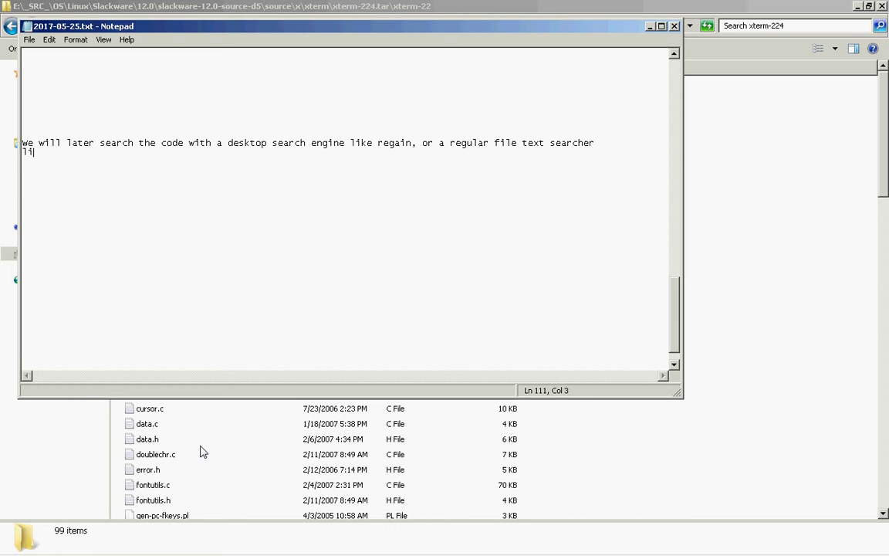
pyautogui.write('ke Agent Ransack to determine')
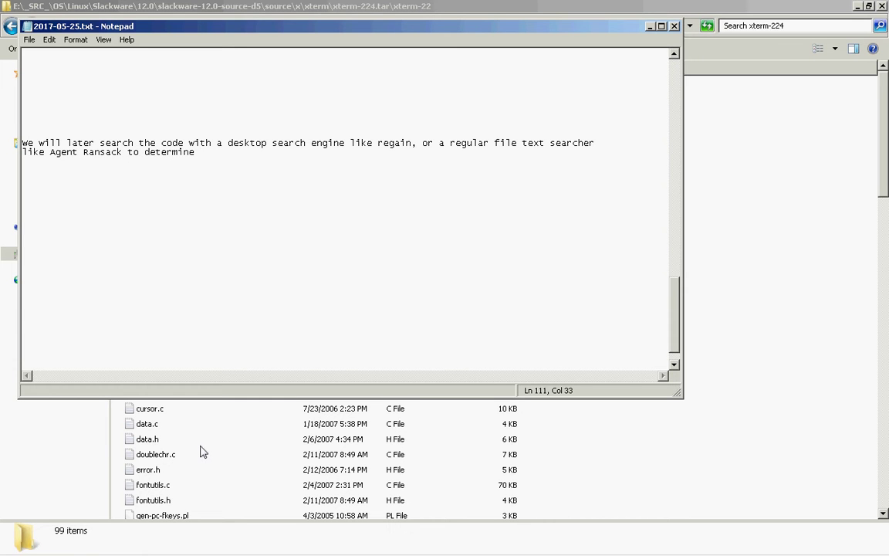
pyautogui.write(' which source fil')
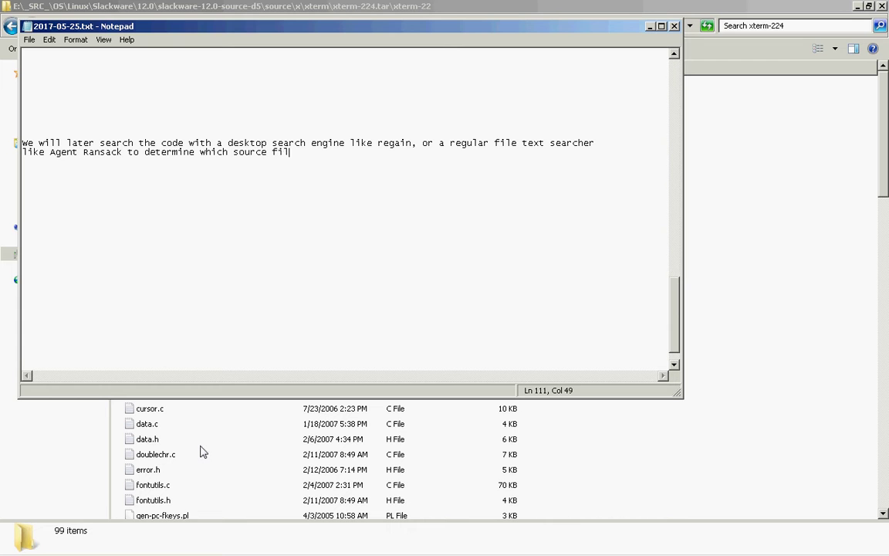
pyautogui.write('es might have som')
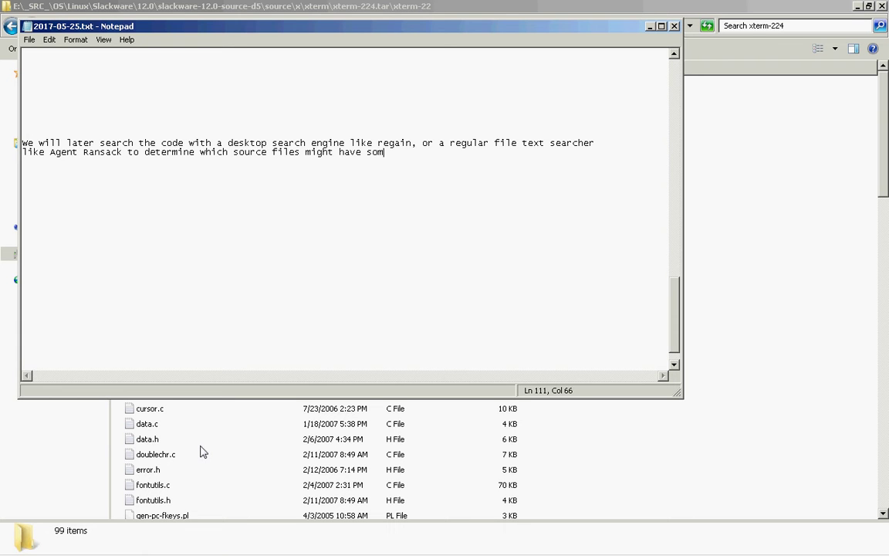
pyautogui.write('ething we are intere')
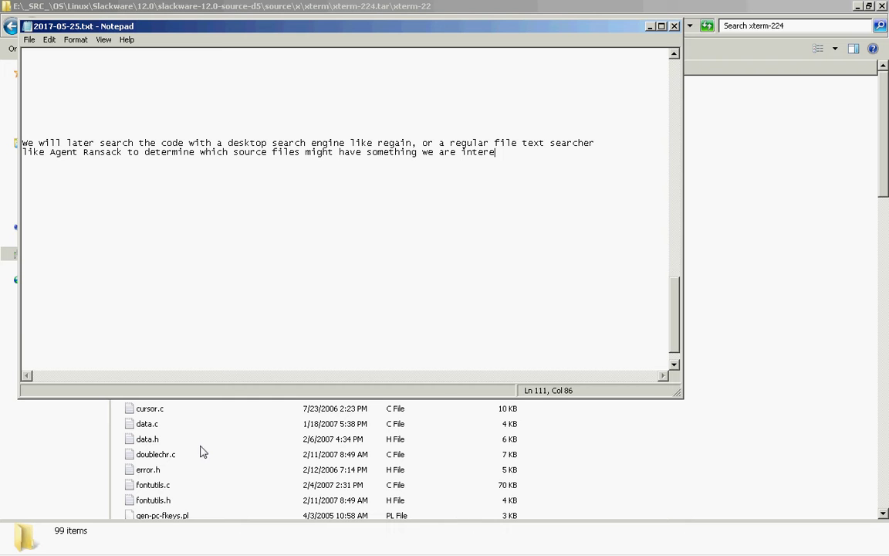
pyautogui.write('stid in learning,')
pyautogui.press('Return')
# - Add the line "but we must put the whole source code, all the code we download, in one same base directory, to treat it"
pyautogui.write('but we mu')
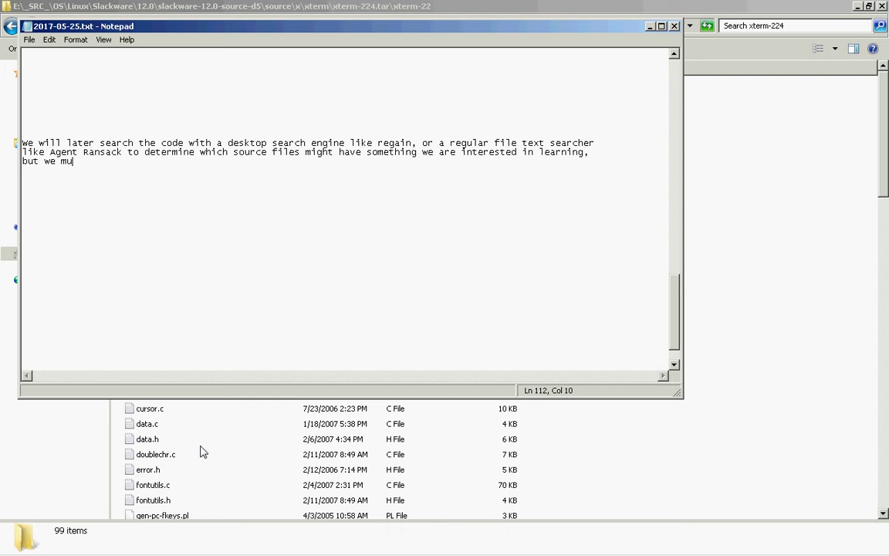
pyautogui.write('st put the whole code')
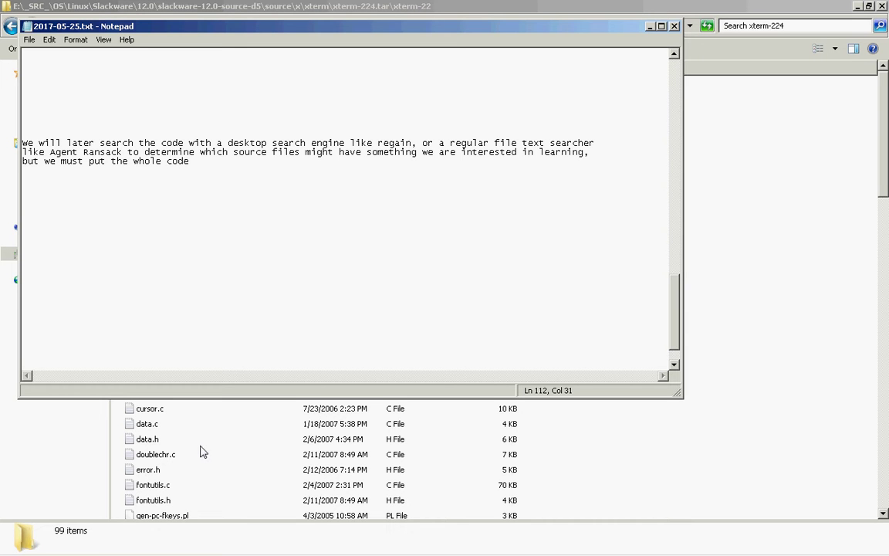
pyautogui.write('souexce')
pyautogui.press('BackSpace')
pyautogui.press('BackSpace')
pyautogui.write('ce')
pyautogui.press('BackSpace')
pyautogui.press('BackSpace')
pyautogui.press('BackSpace')
pyautogui.write('rce')
pyautogui.press('End')
pyautogui.write(', all the code we d')
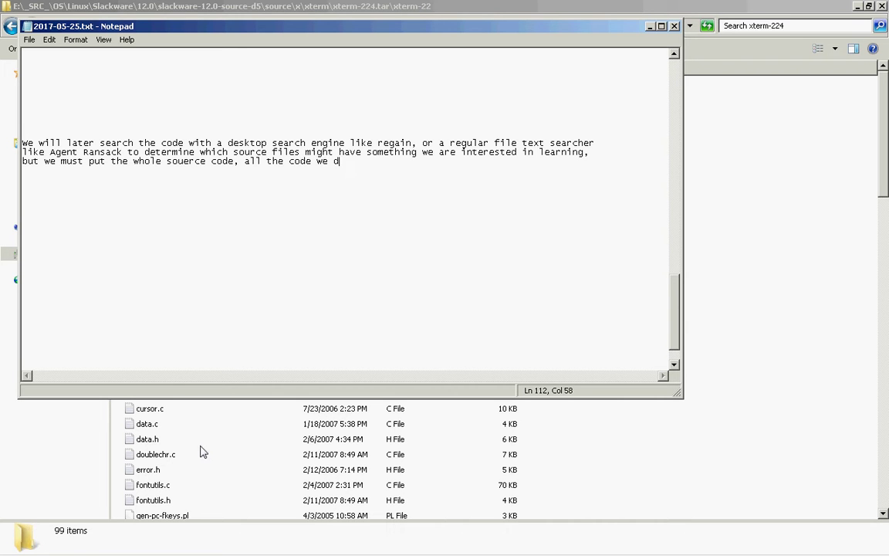
pyautogui.write('ownload, in one same fo')
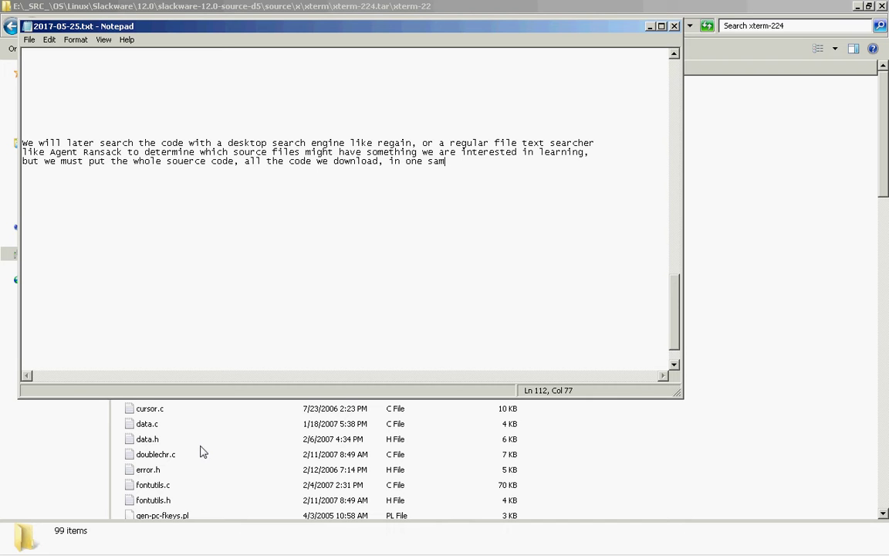
pyautogui.press('BackSpace')
pyautogui.write('dir')
pyautogui.press('BackSpace')
pyautogui.press('BackSpace')
pyautogui.press('BackSpace')
pyautogui.write('base directory, to treat it')
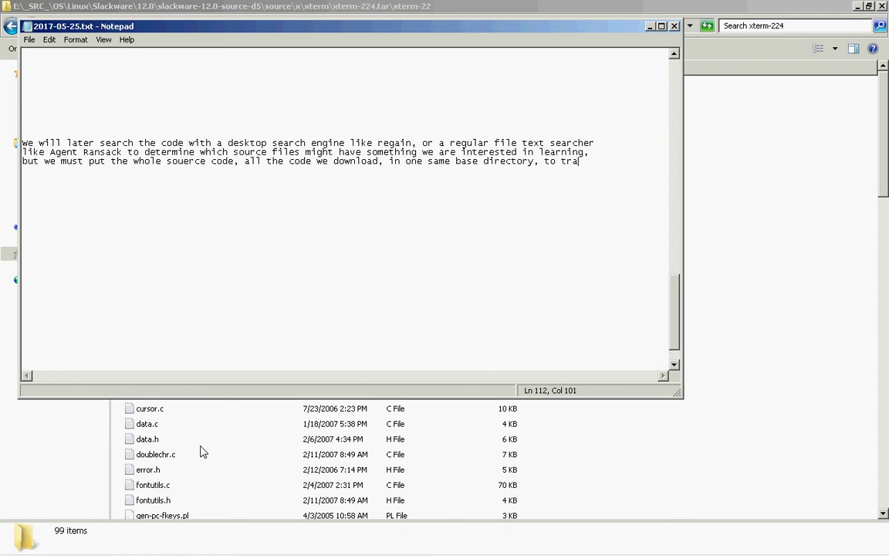
# - Finish the note with "like a book based on working implementations.", and return to the xterm-224 folder in Explorer
pyautogui.press('Return')
pyautogui.write('like a book based on ')
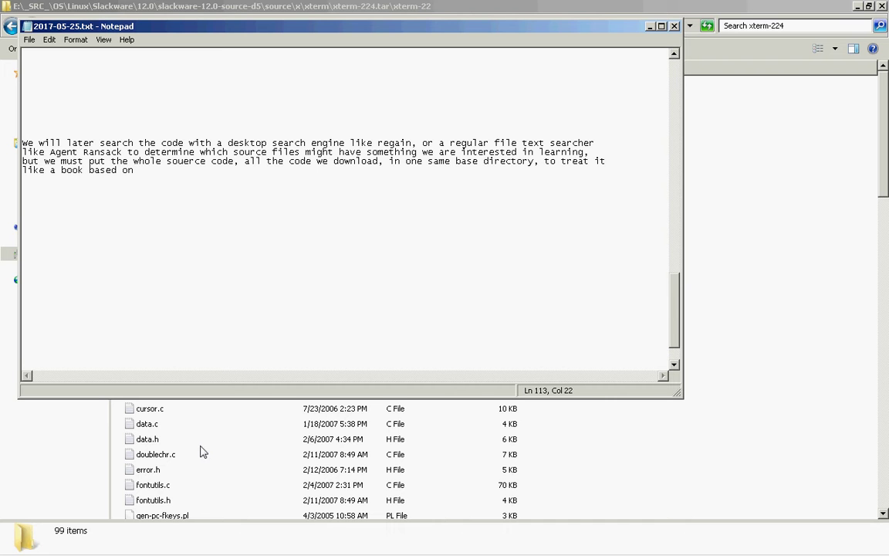
pyautogui.write('working implementation.s')
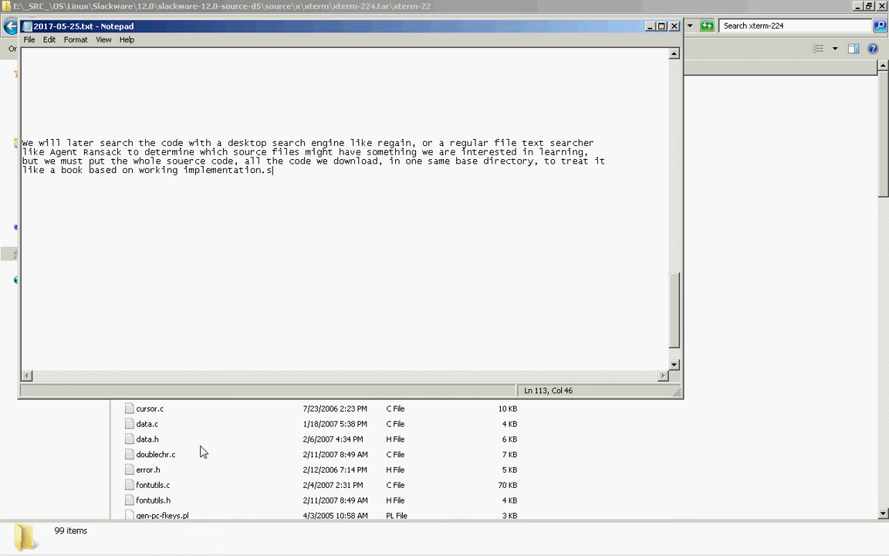
pyautogui.press('BackSpace')
pyautogui.press('BackSpace')
pyautogui.write('s.)')
pyautogui.hotkey('alt', 'Tab')
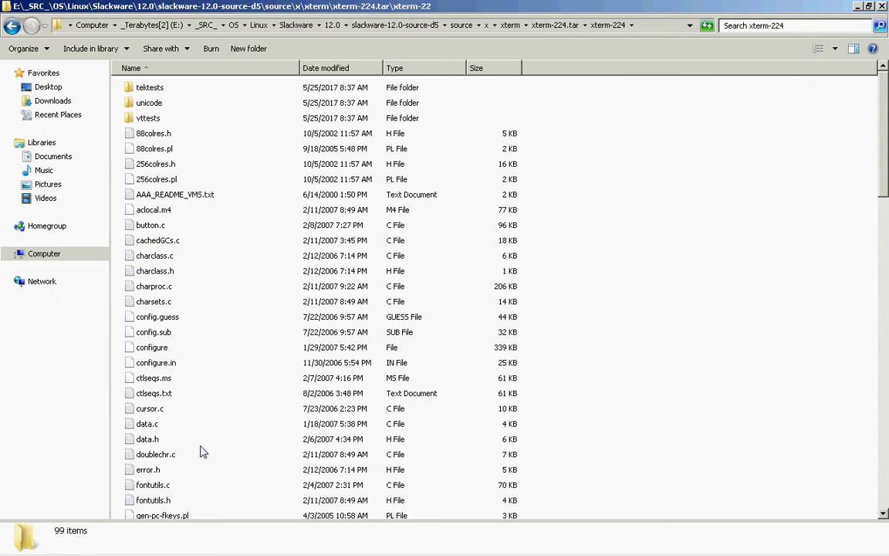
# - Open 88colres.h from the xterm-224 folder, read through it to the end, and close it
pyautogui.press('Down')
pyautogui.press('Down')
pyautogui.press('Down')
pyautogui.press('Down')
pyautogui.press('Down')
pyautogui.press('Down')
pyautogui.press('Up')
pyautogui.press('Up')
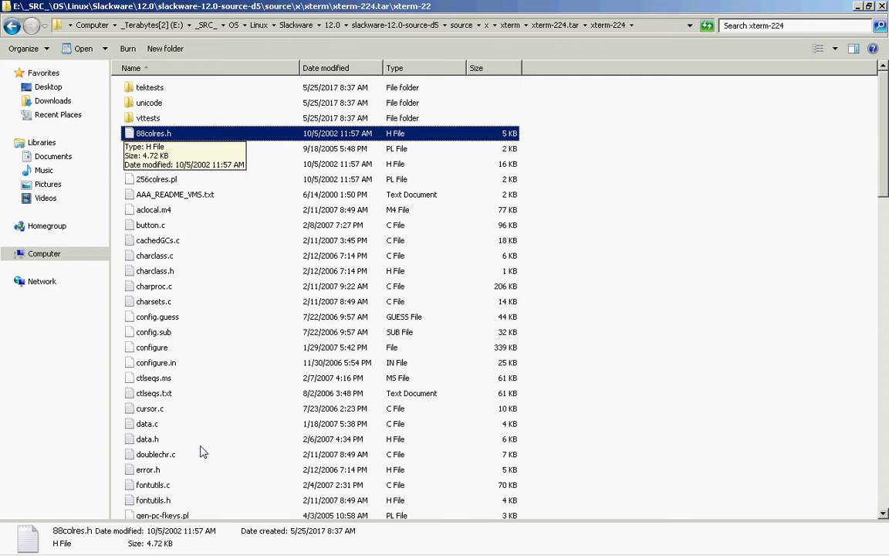
pyautogui.press('Return')
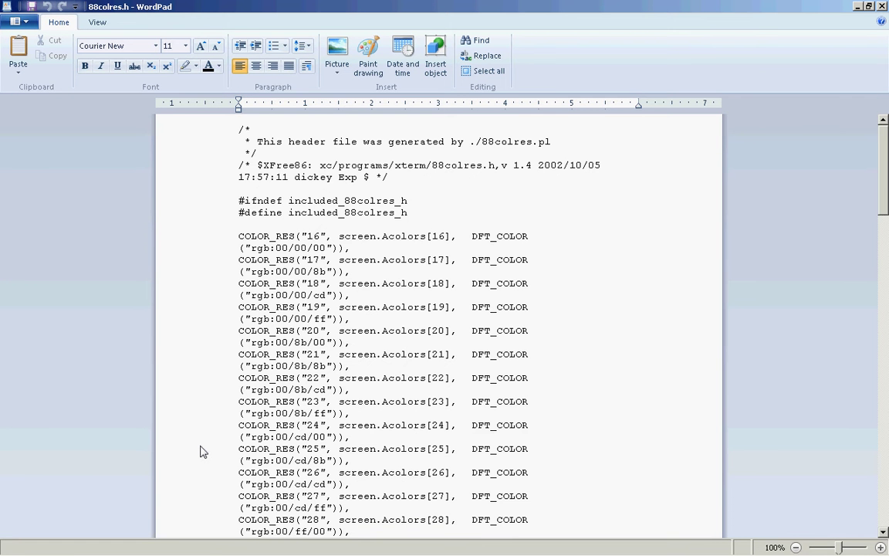
pyautogui.press('pagedown')
pyautogui.press('pagedown')
pyautogui.press('pagedown')
pyautogui.press('pagedown')
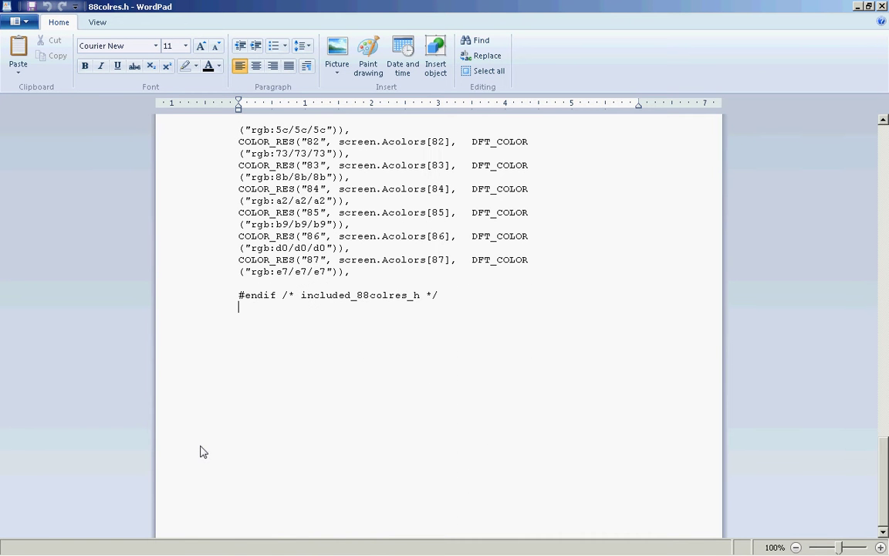
pyautogui.hotkey('alt', 'F4')
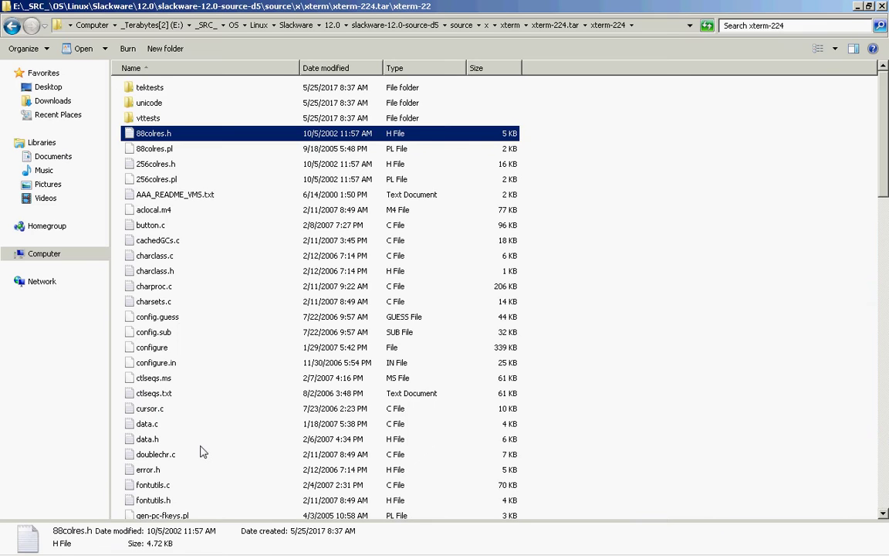
# - Look inside the vttests folder of xterm-224, and go back up to the source\x folder
pyautogui.press('End')
pyautogui.press('Home')
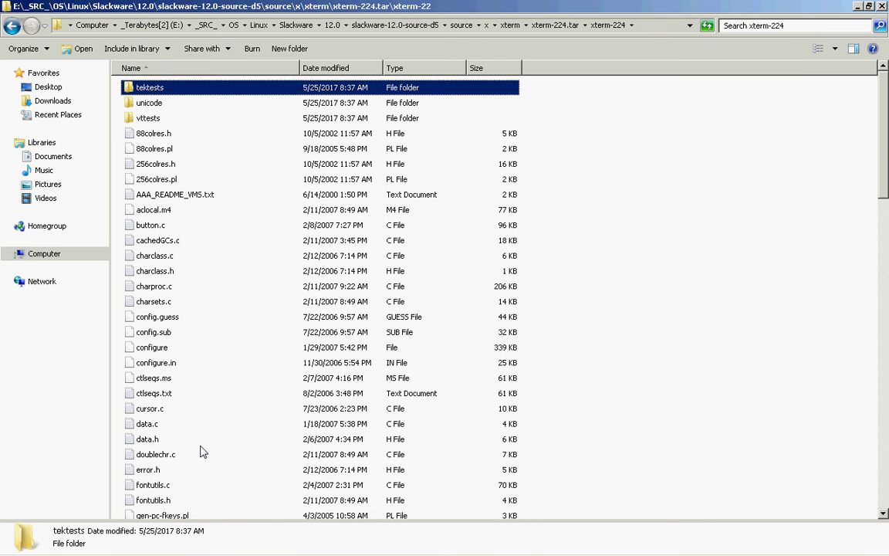
pyautogui.press('Down')
pyautogui.press('Down')
pyautogui.press('Return')
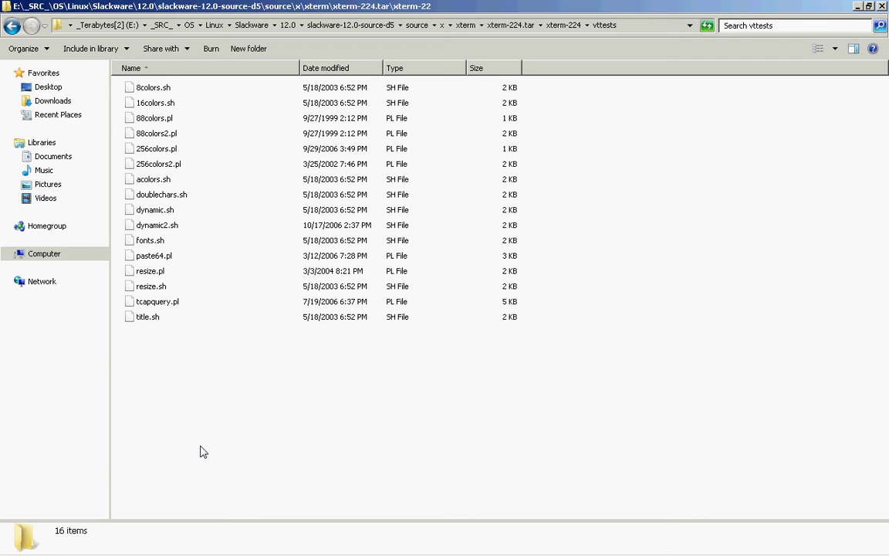
pyautogui.press('BackSpace')
pyautogui.press('BackSpace')
pyautogui.press('BackSpace')
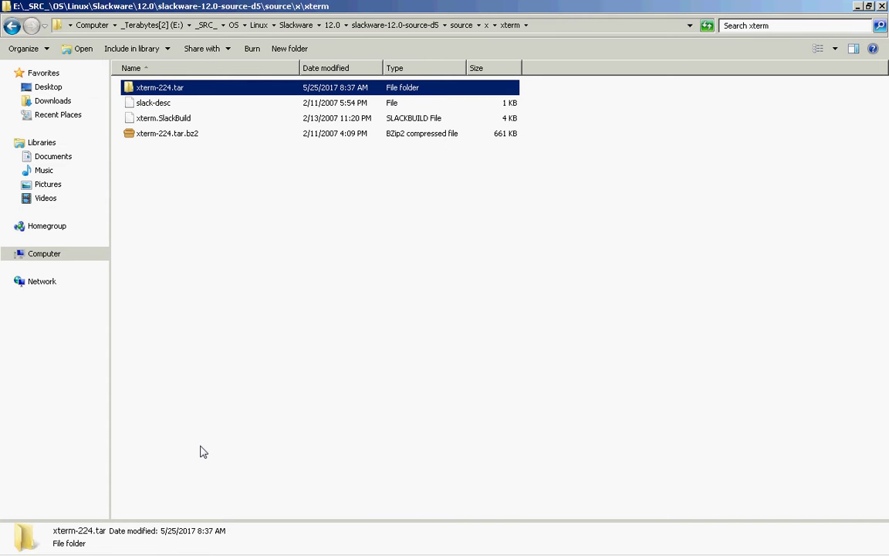
pyautogui.press('BackSpace')
# - Look inside the x11\src folder, and go back up to the x folder
pyautogui.press('Up')
pyautogui.press('Up')
pyautogui.press('Up')
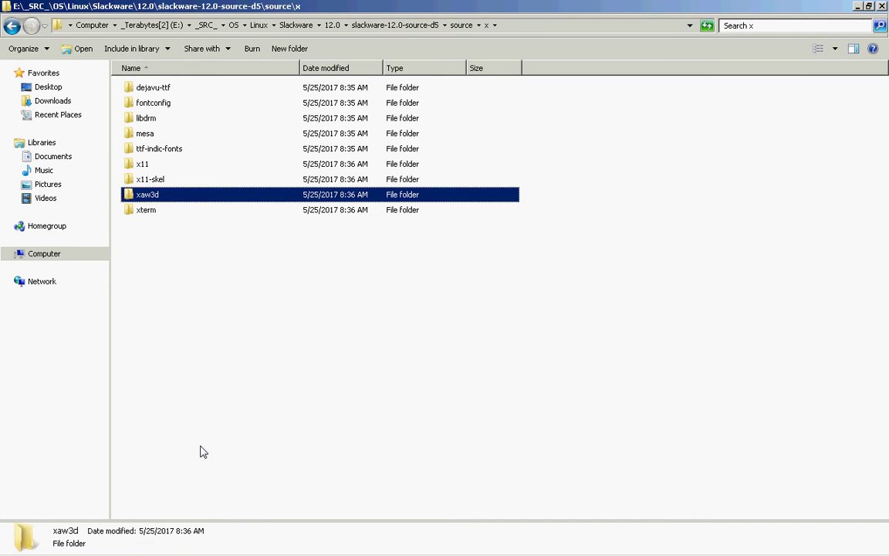
pyautogui.press('Return')
pyautogui.press('Down')
pyautogui.press('Down')
pyautogui.press('Down')
pyautogui.press('Down')
pyautogui.press('Down')
pyautogui.press('Down')
pyautogui.press('Down')
pyautogui.press('Down')
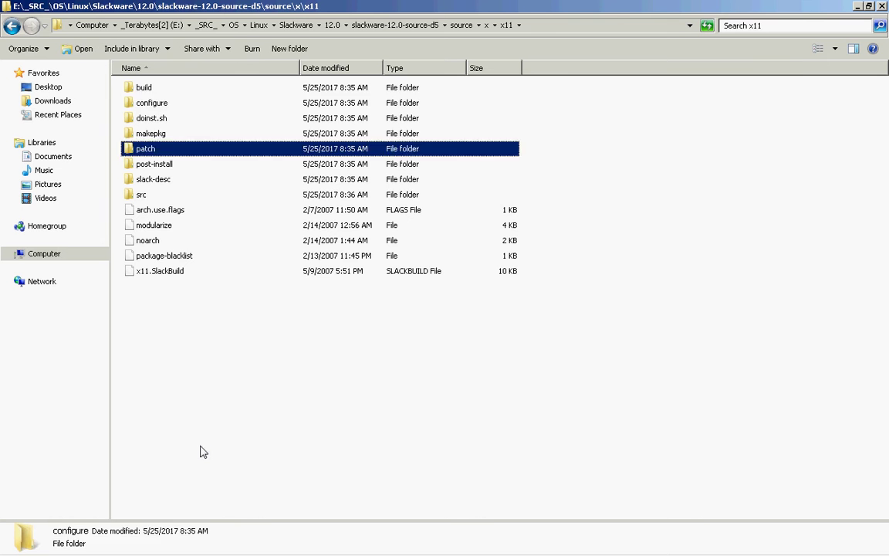
pyautogui.press('Return')
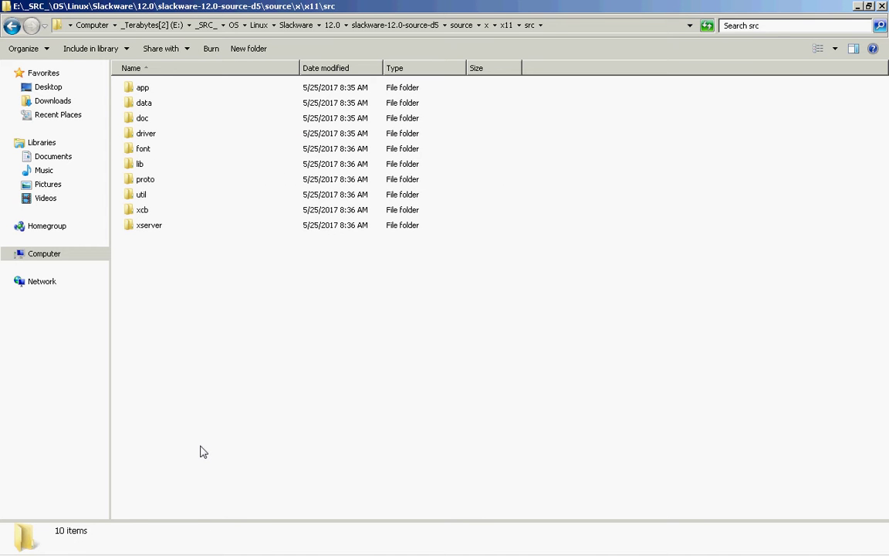
pyautogui.press('BackSpace')
pyautogui.press('BackSpace')
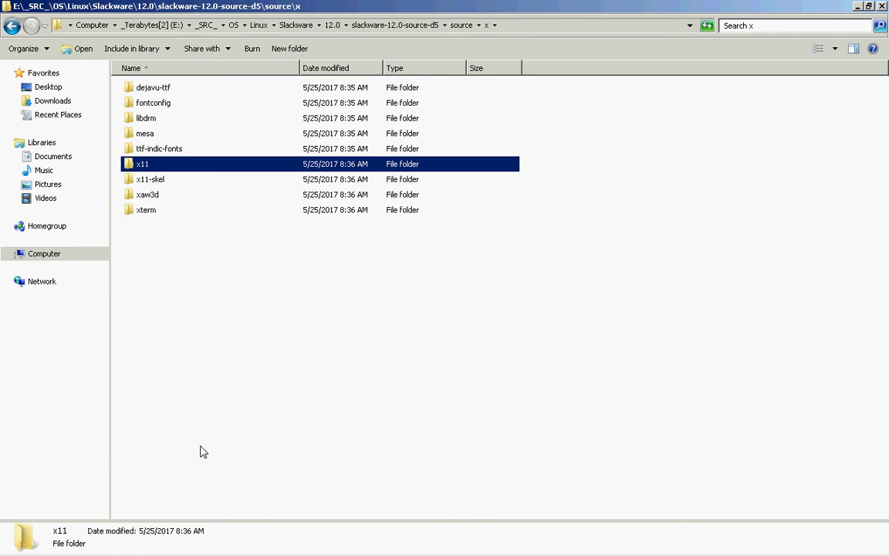
# - Look inside the x11-skel folder, and go back up to the source folder of slackware-12.0-source-d5
pyautogui.press('Down')
pyautogui.press('Return')
pyautogui.press('BackSpace')
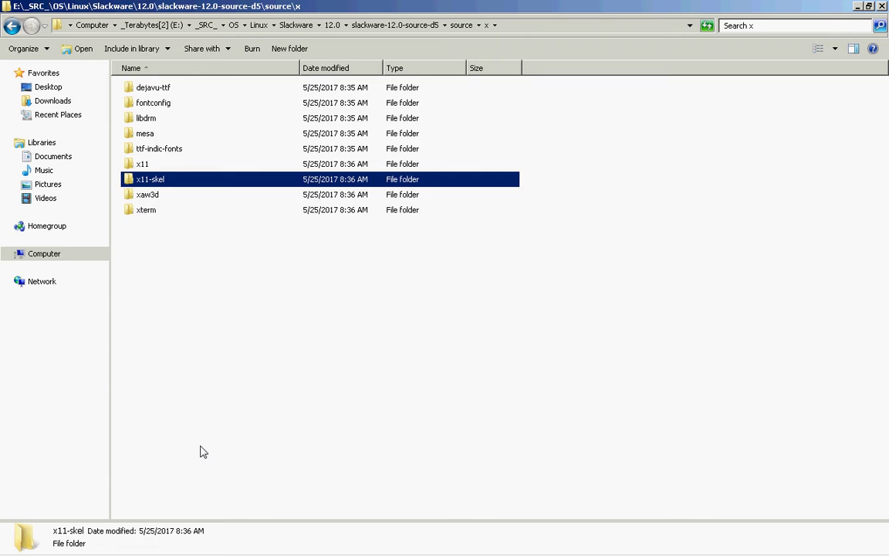
pyautogui.press('BackSpace')
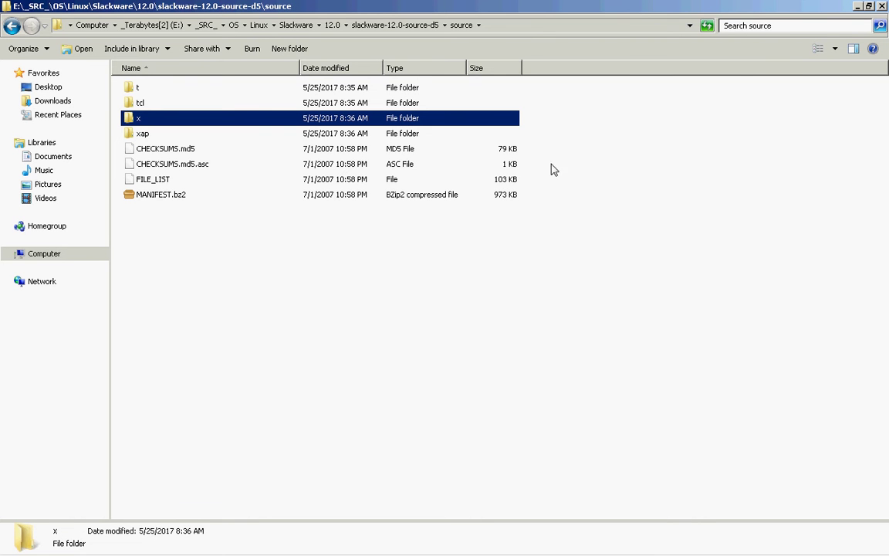
# - Search the source folder of slackware-12.0-source-d5 for xmms, and return to the source folder
pyautogui.click(819, 28)
pyautogui.write('xmms')
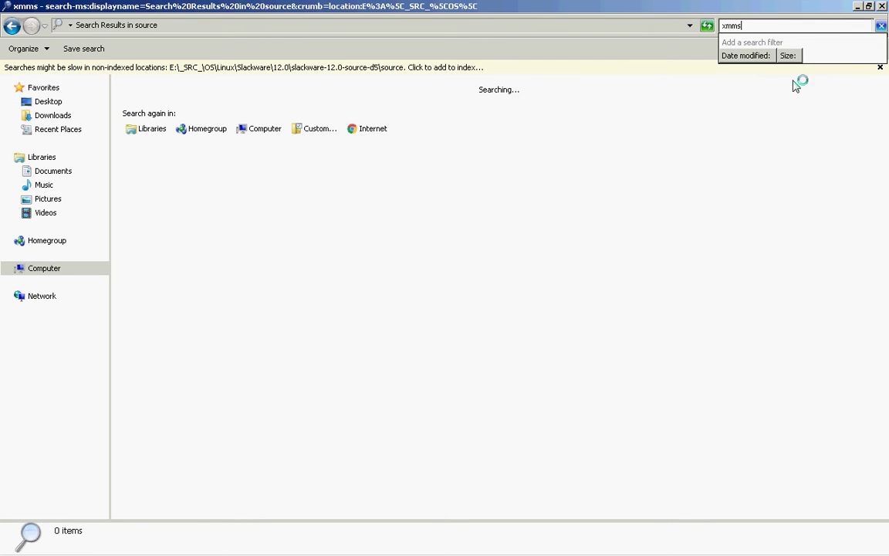
pyautogui.press('Escape')
pyautogui.press('Return')
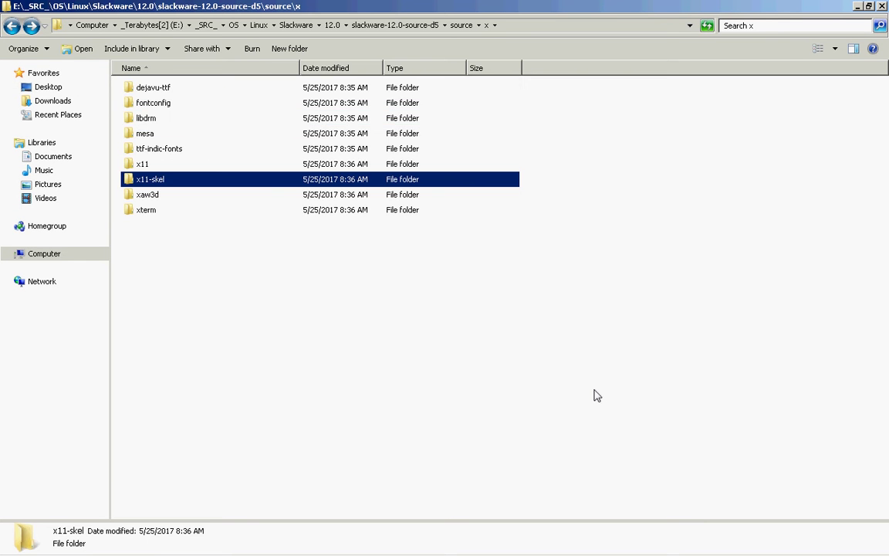
pyautogui.press('Return')
pyautogui.hotkey('alt', 'Up')
pyautogui.hotkey('alt', 'Up')
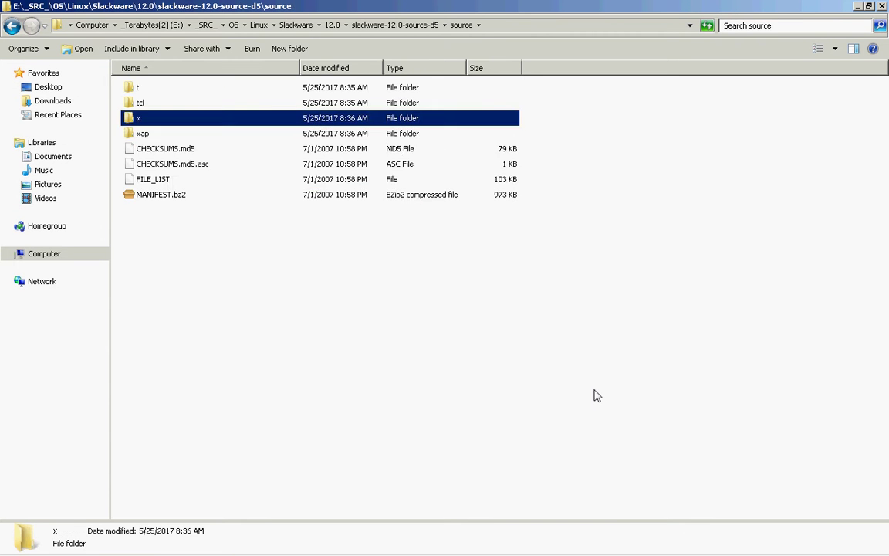
# - Go up to the 12.0 folder and extract slackware-12.0-source-d4.iso with 7-Zip into its own slackware-12.0-source-d4 folder
pyautogui.hotkey('alt', 'Up')
pyautogui.hotkey('alt', 'Up')
pyautogui.press('Down')
pyautogui.press('Down')
pyautogui.press('Down')
pyautogui.press('Down')
pyautogui.press('Down')
pyautogui.press('Down')
pyautogui.press('Down')
pyautogui.press('Down')
pyautogui.press('Down')
pyautogui.press('Down')
pyautogui.press('Down')
pyautogui.press('Down')
pyautogui.press('Down')
pyautogui.press('Down')
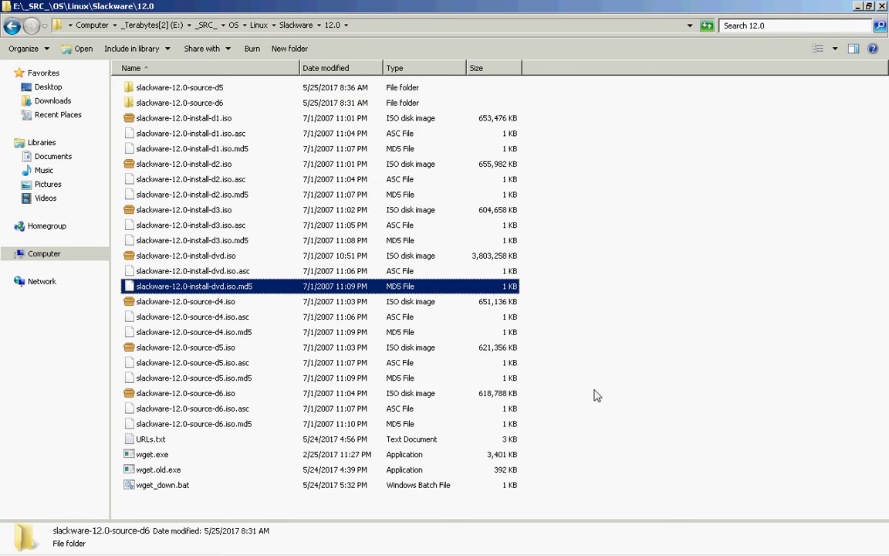
pyautogui.press('Menu')
pyautogui.hotkey('alt', 'Tab')
pyautogui.press('Escape')
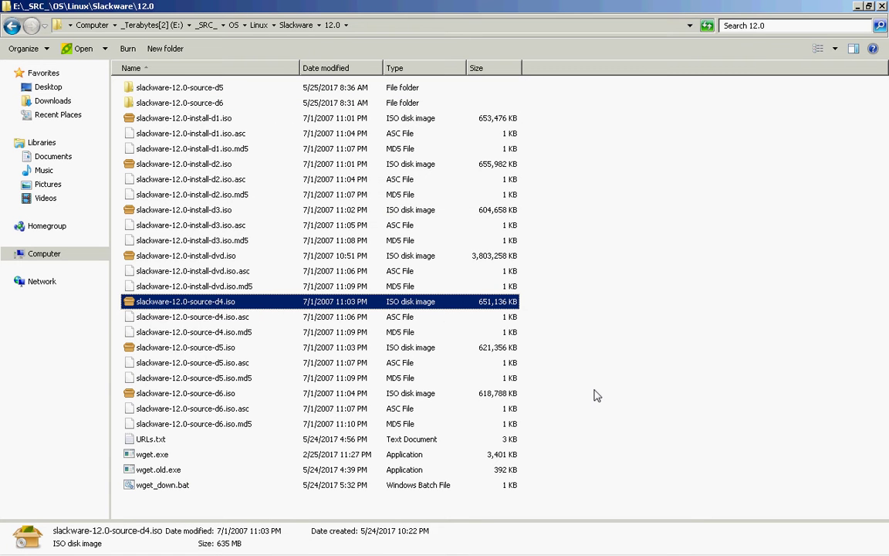
pyautogui.press('Menu')
pyautogui.press('Down')
pyautogui.press('Down')
pyautogui.press('Down')
pyautogui.press('Down')
pyautogui.press('Up')
pyautogui.press('Right')
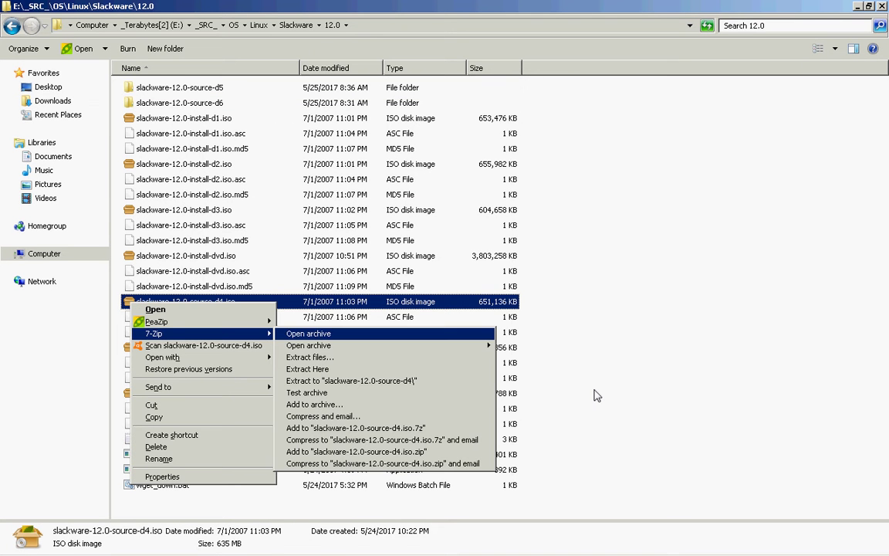
pyautogui.press('Down')
pyautogui.press('Down')
pyautogui.press('Down')
pyautogui.press('Return')
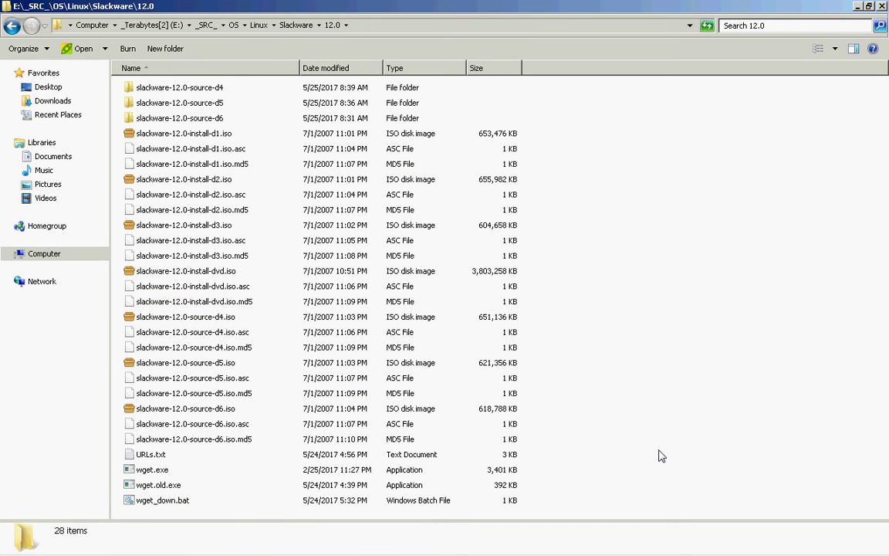
# - Look inside the source folder of slackware-12.0-source-d4, and go back up to the 12.0 folder
pyautogui.press('Home')
pyautogui.press('Return')
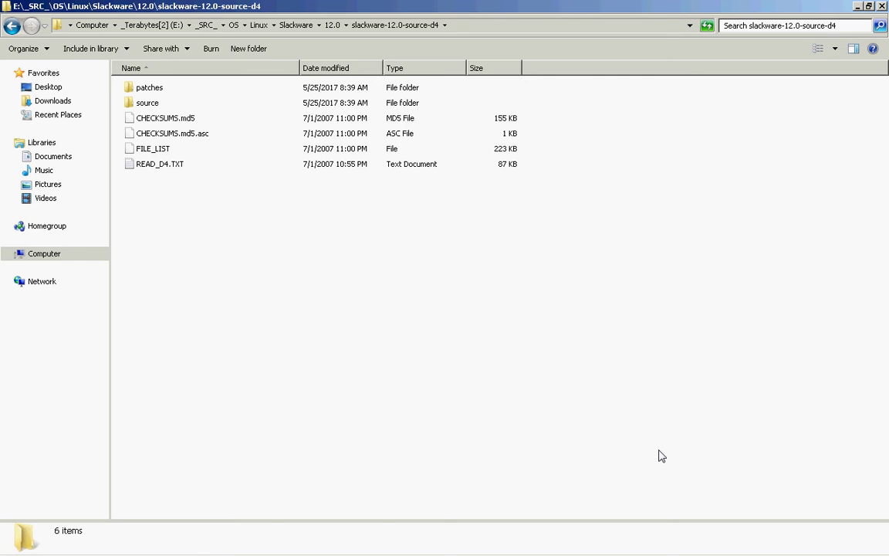
pyautogui.press('s')
pyautogui.press('Return')
pyautogui.press('c')
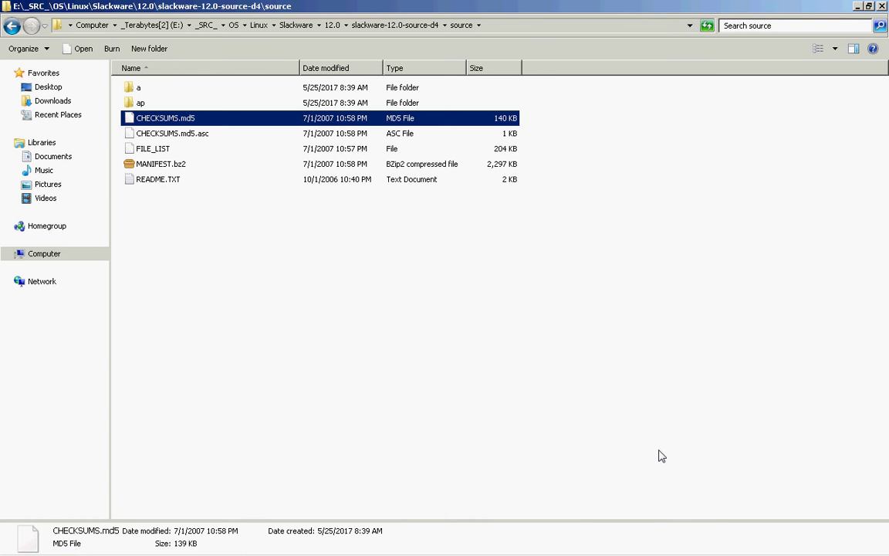
pyautogui.hotkey('alt', 'Tab')
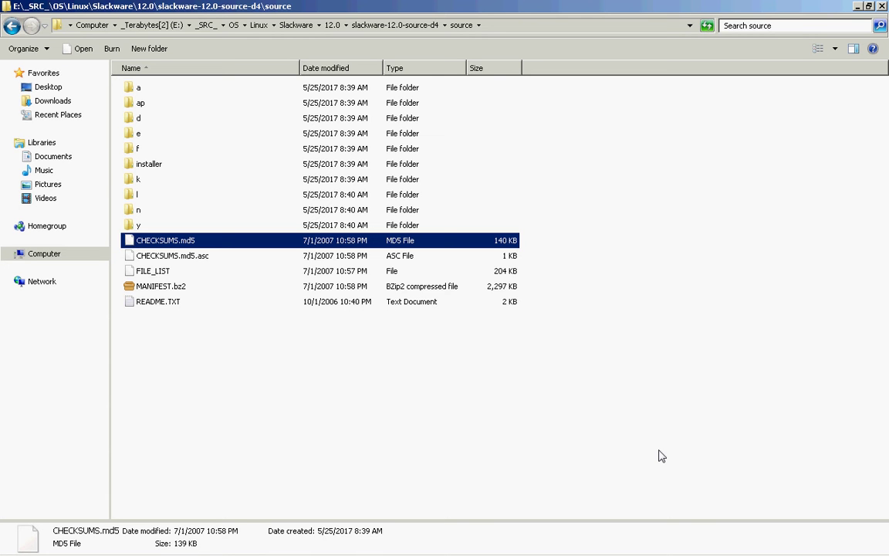
pyautogui.press('BackSpace')
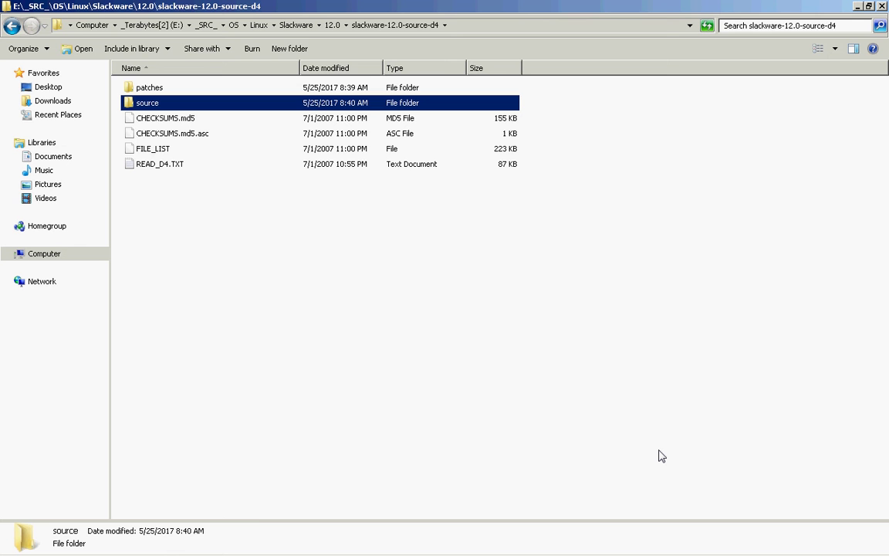
pyautogui.press('BackSpace')
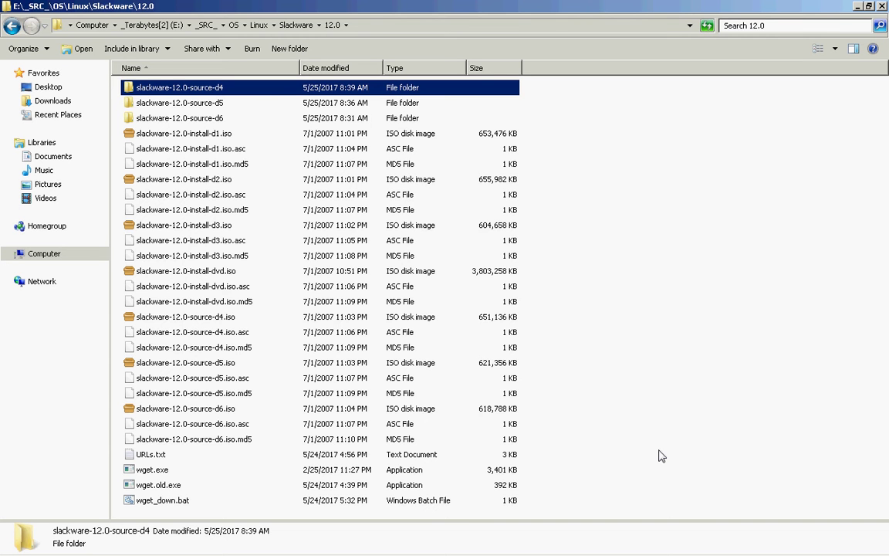
# - Show the properties of the 12.0 folder to check its total size
pyautogui.moveTo(730, 382); pyautogui.dragTo(764, 358)
pyautogui.rightClick(765, 323)
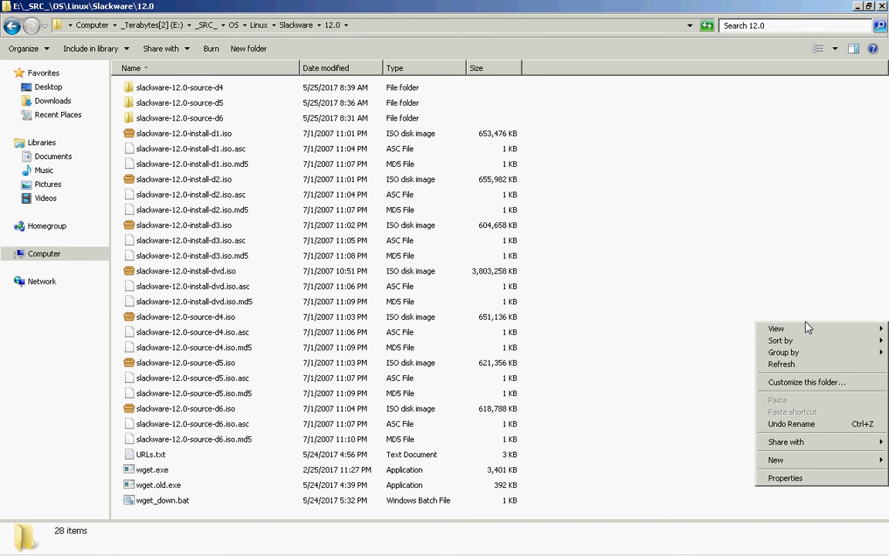
pyautogui.press('Escape')
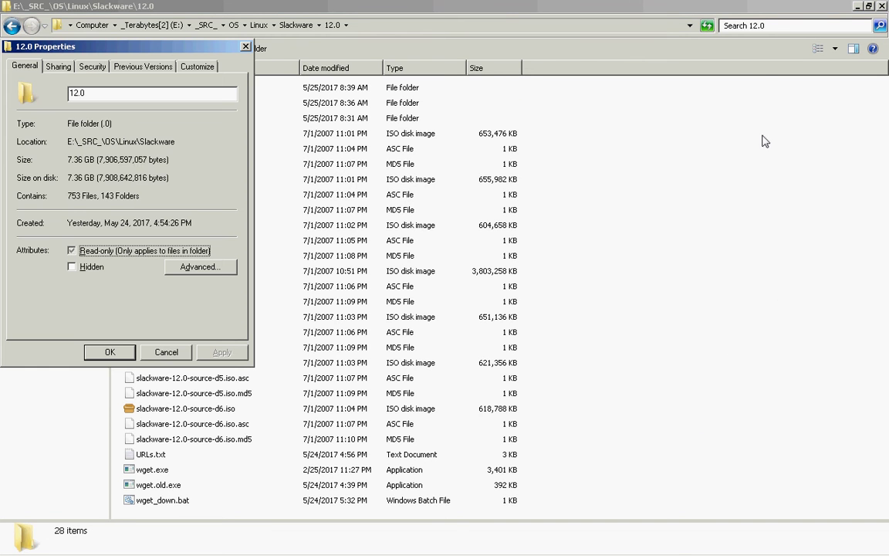
# - Search the 12.0 folder for xmms, and close the folder's properties dialog
pyautogui.click(763, 26)
pyautogui.write('xmms')
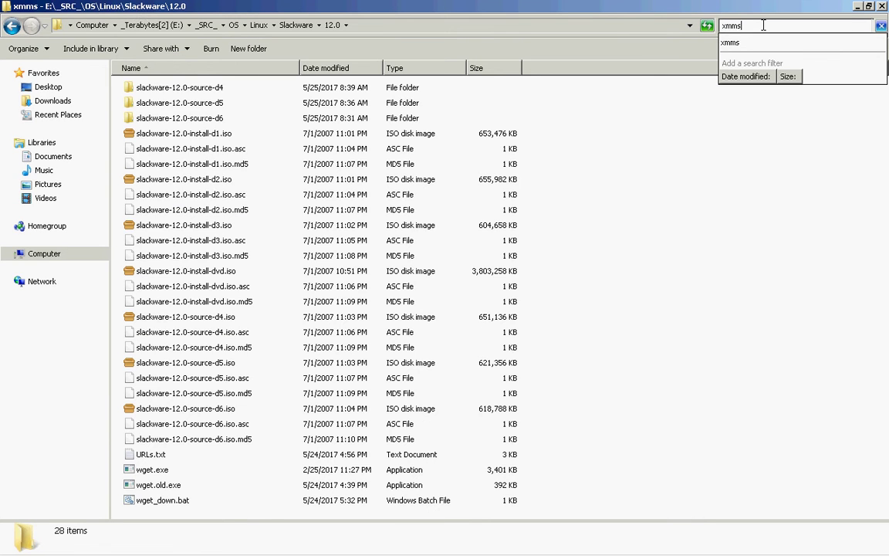
pyautogui.hotkey('alt', 'Tab')
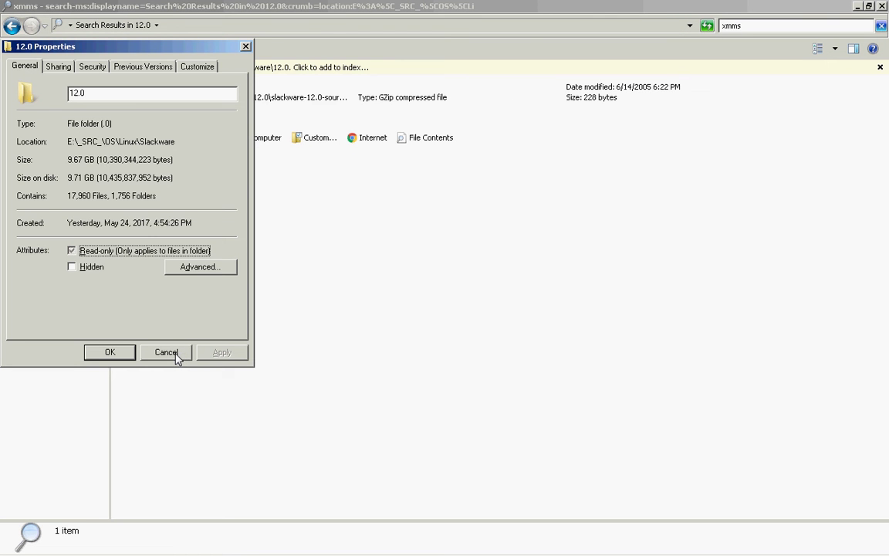
pyautogui.click(175, 355)
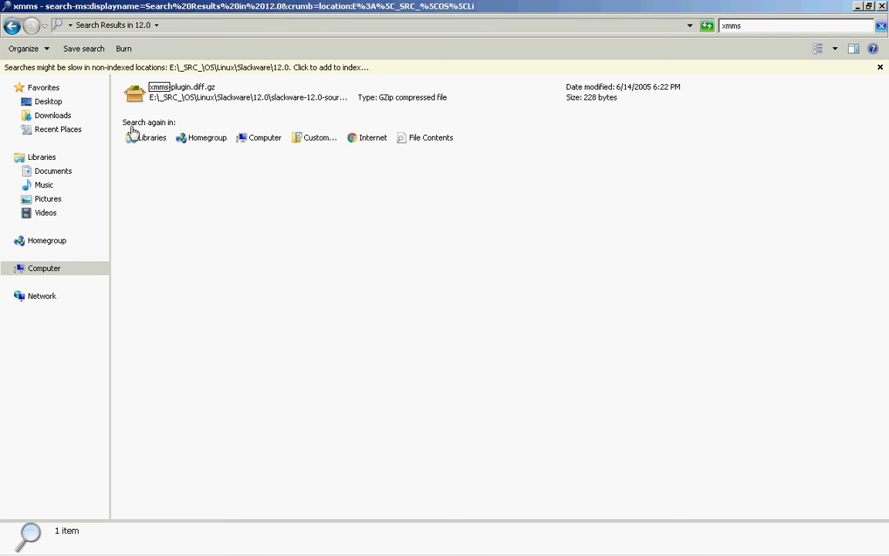
# - Switch the search results to the Details view, widen the Name column, and fit the Folder column to the full path
pyautogui.rightClick(192, 98)
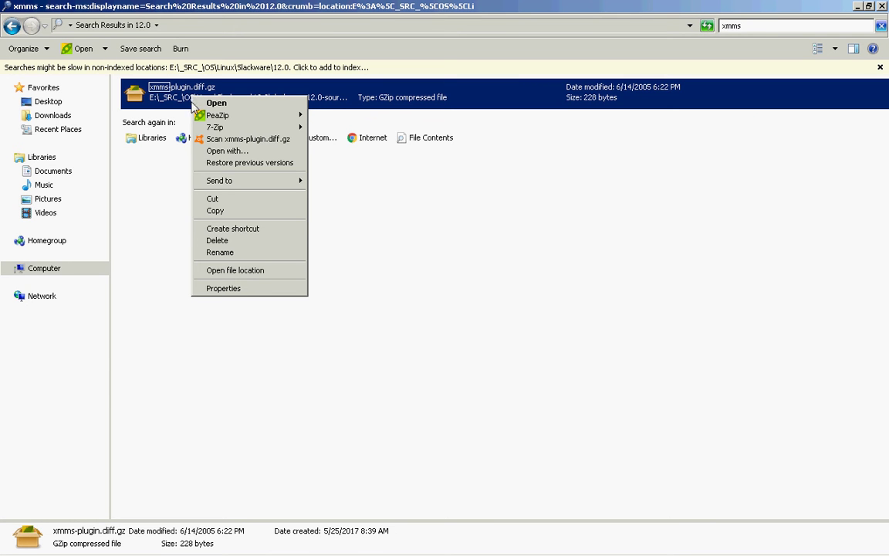
pyautogui.rightClick(384, 307)
pyautogui.moveTo(459, 317)
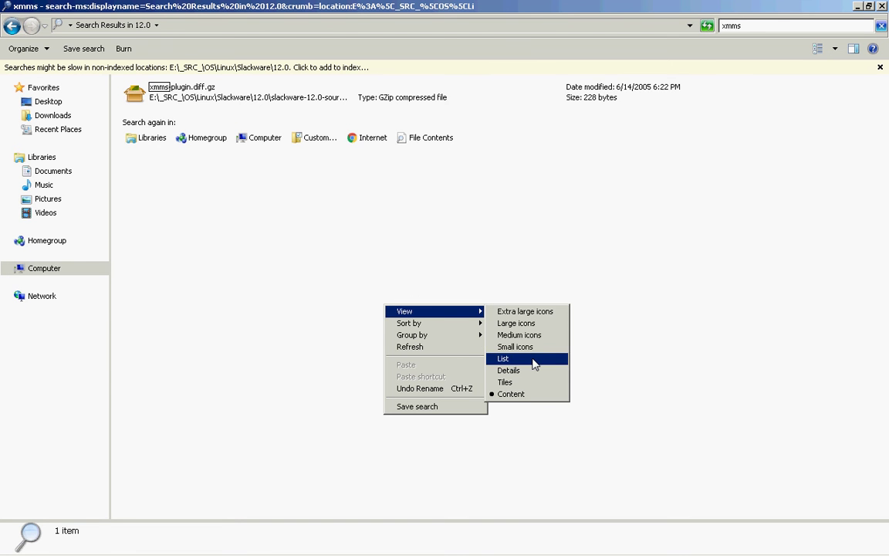
pyautogui.click(534, 377)
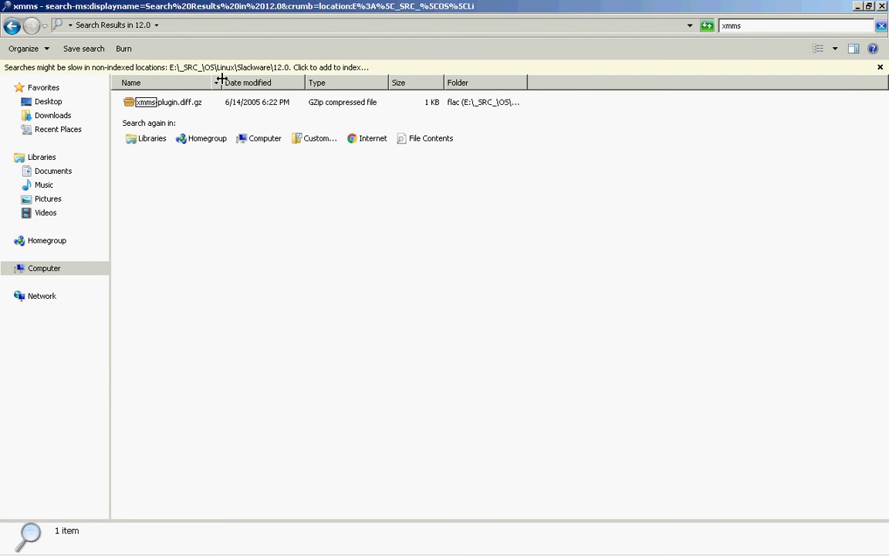
pyautogui.moveTo(222, 80); pyautogui.dragTo(289, 80)
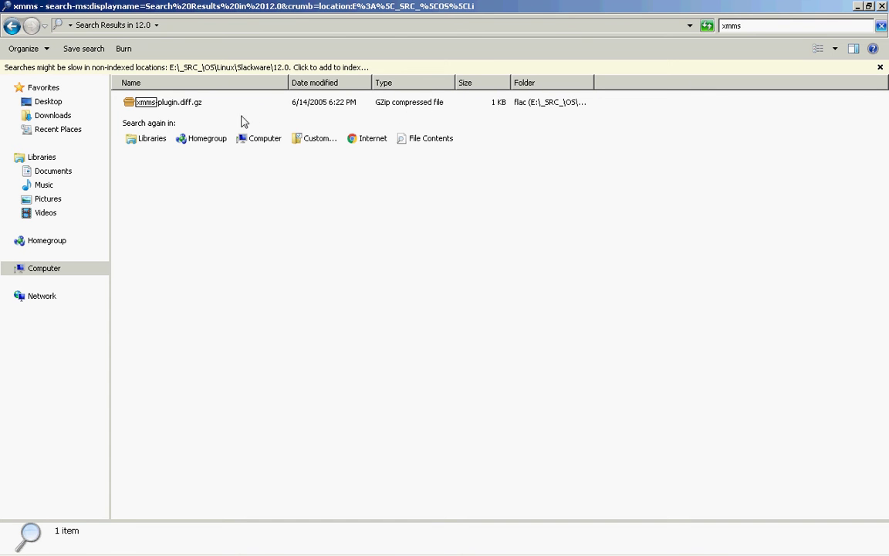
pyautogui.doubleClick(593, 82)
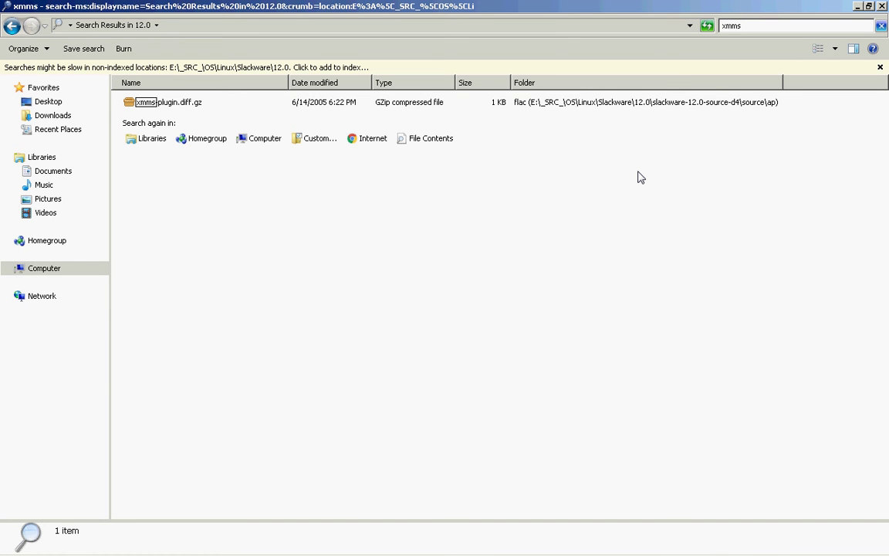
# - Leave the xmms search and open the slackware-12.0-source-d4\source\ap folder
pyautogui.press('BackSpace')
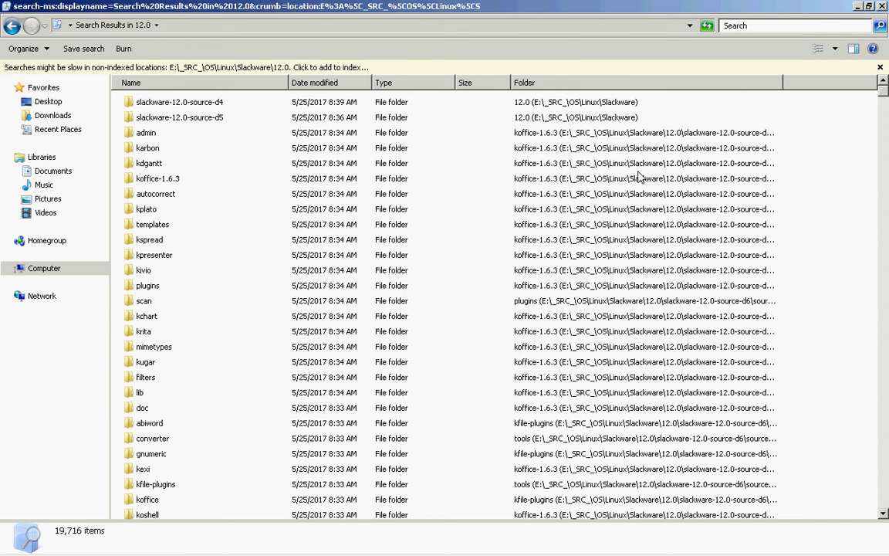
pyautogui.press('BackSpace')
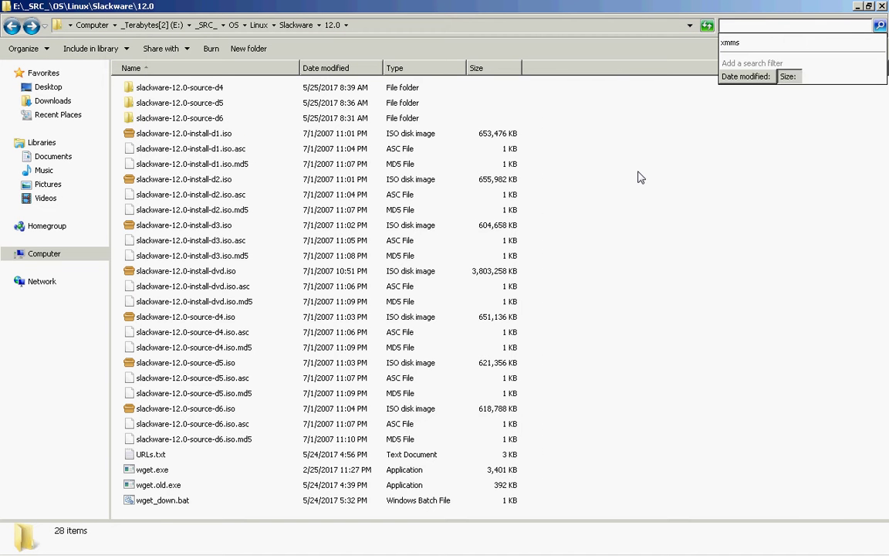
pyautogui.press('Tab')
pyautogui.press('s')
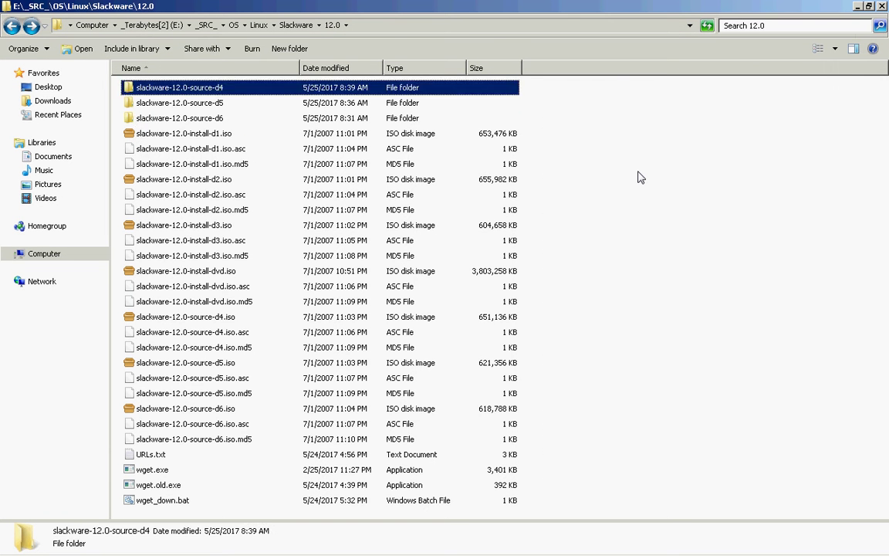
pyautogui.press('Return')
pyautogui.press('s')
pyautogui.press('Return')
pyautogui.press('a')
pyautogui.press('p')
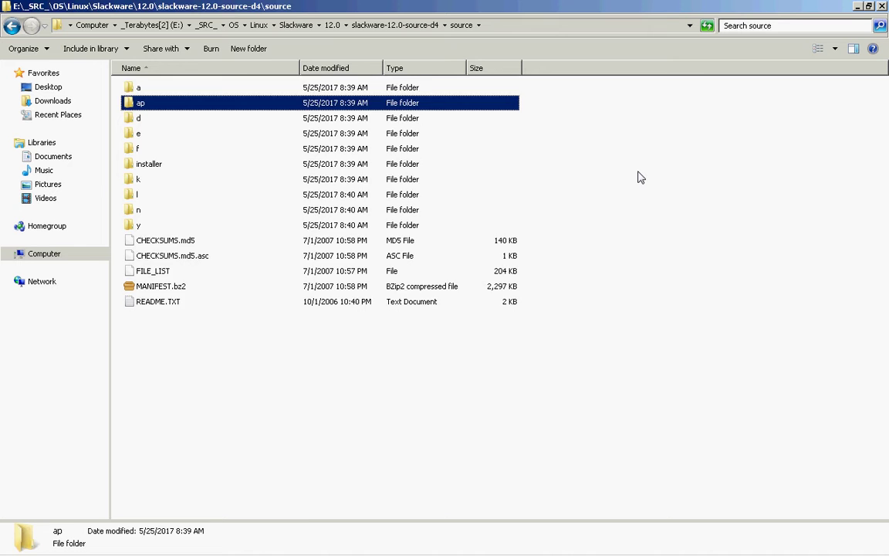
pyautogui.press('Return')
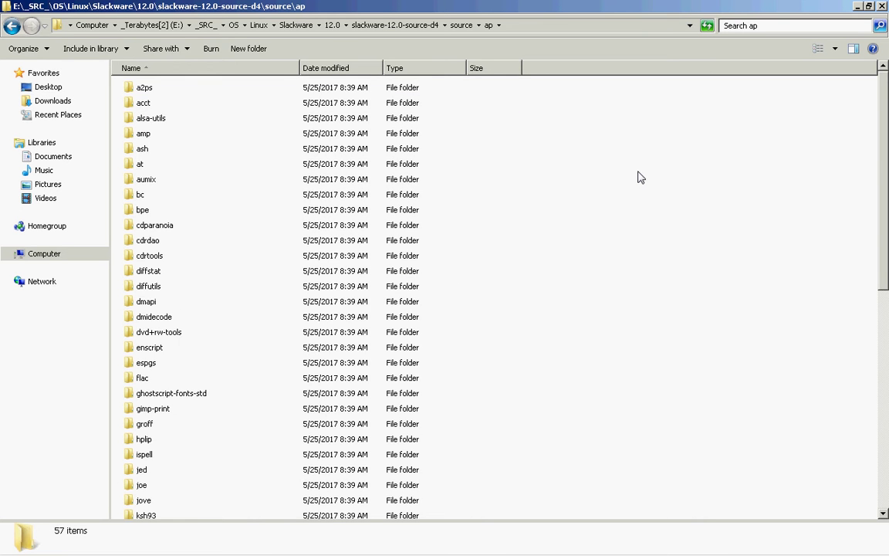
# - Look through the second half of the ap folder's packages, moving from zsh back up to mc
pyautogui.press('x')
pyautogui.press('z')
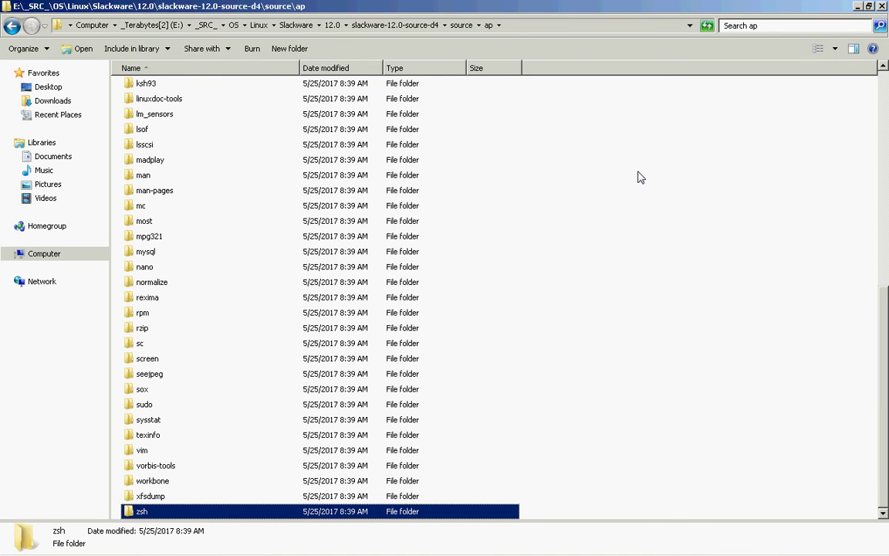
pyautogui.press('s')
pyautogui.press('c')
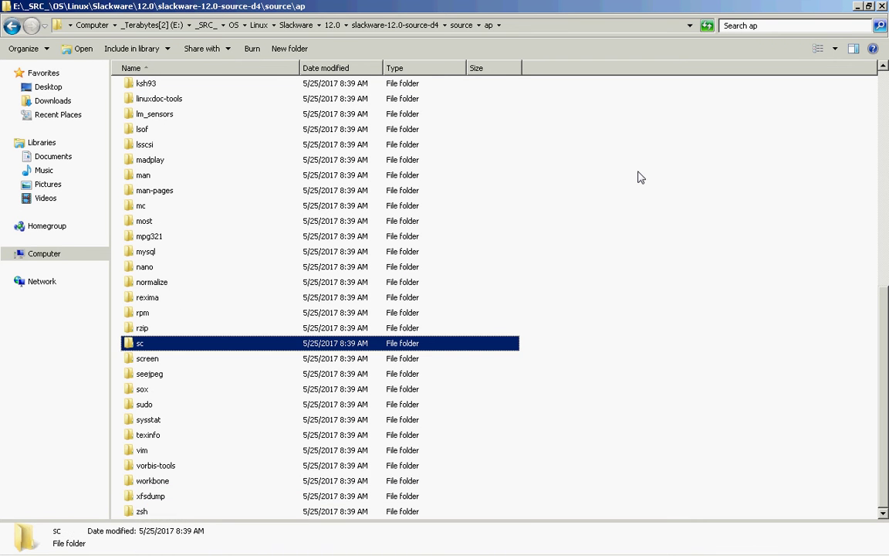
pyautogui.press('Up')
pyautogui.press('Up')
pyautogui.press('Up')
pyautogui.press('Up')
pyautogui.press('Up')
pyautogui.press('Up')
pyautogui.press('Up')
pyautogui.press('Up')
pyautogui.press('Up')
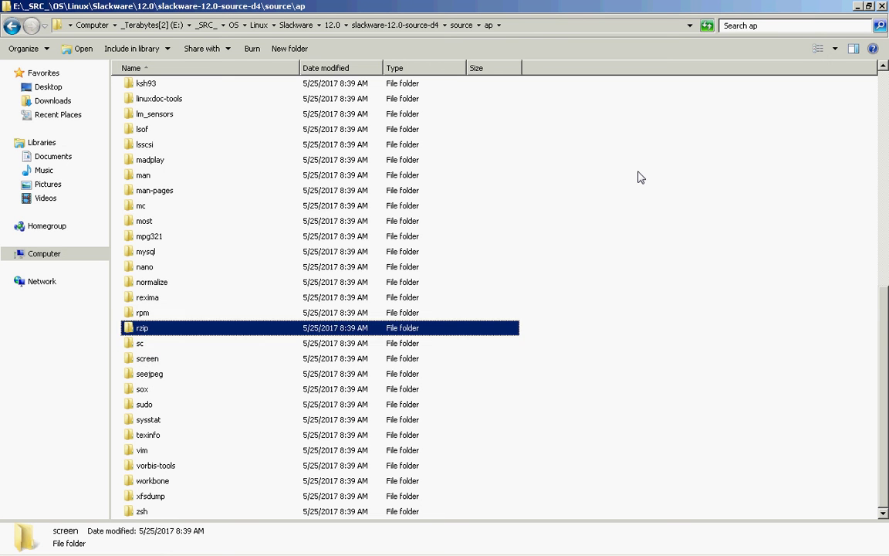
pyautogui.hotkey('alt', 'Tab')
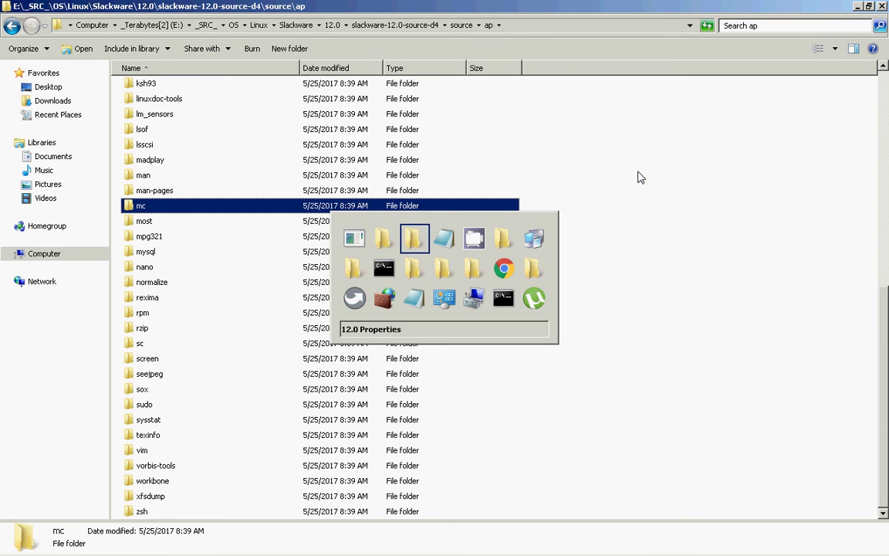
pyautogui.hotkey('alt', 'Tab')
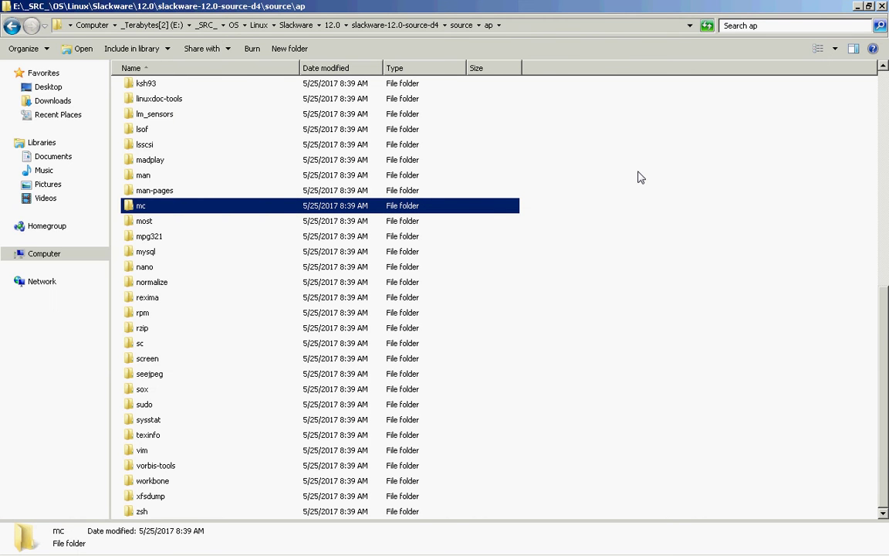
# - Look through the ap folder's packages from a2ps onward, and move to the last folder, zsh
pyautogui.press('Home')
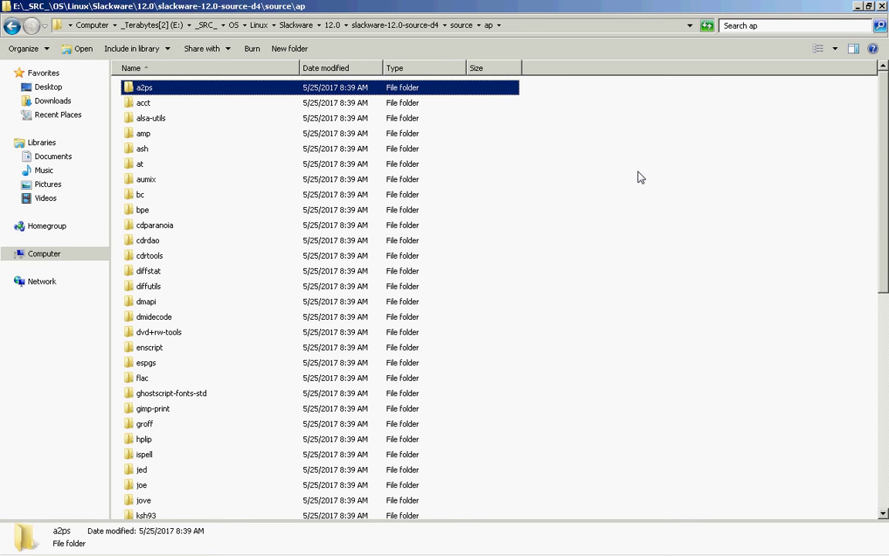
pyautogui.press('Down')
pyautogui.press('Down')
pyautogui.press('Down')
pyautogui.press('Down')
pyautogui.press('Down')
pyautogui.press('Down')
pyautogui.press('Down')
pyautogui.press('Down')
pyautogui.press('Down')
pyautogui.press('Down')
pyautogui.press('Down')
pyautogui.press('Down')
pyautogui.press('Down')
pyautogui.press('Down')
pyautogui.press('Down')
pyautogui.press('Down')
pyautogui.press('Down')
pyautogui.press('Down')
pyautogui.press('Down')
pyautogui.press('Down')
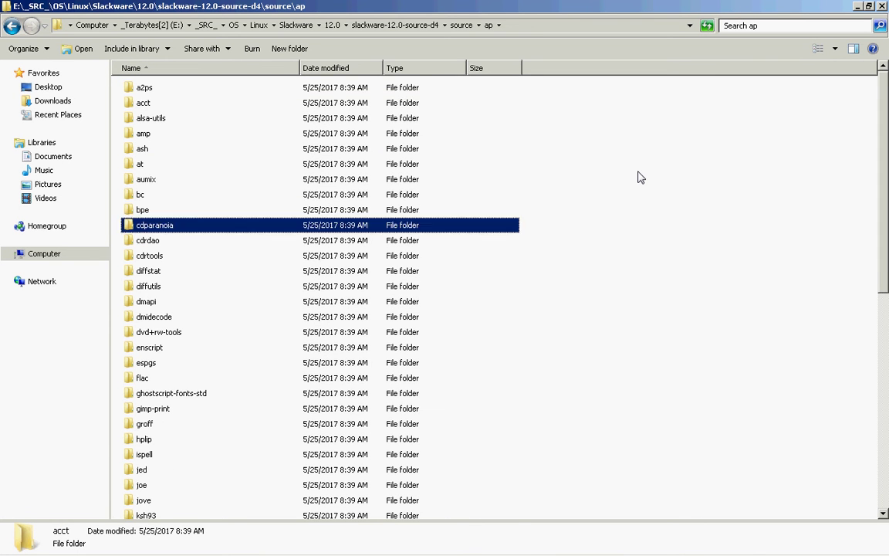
pyautogui.press('End')
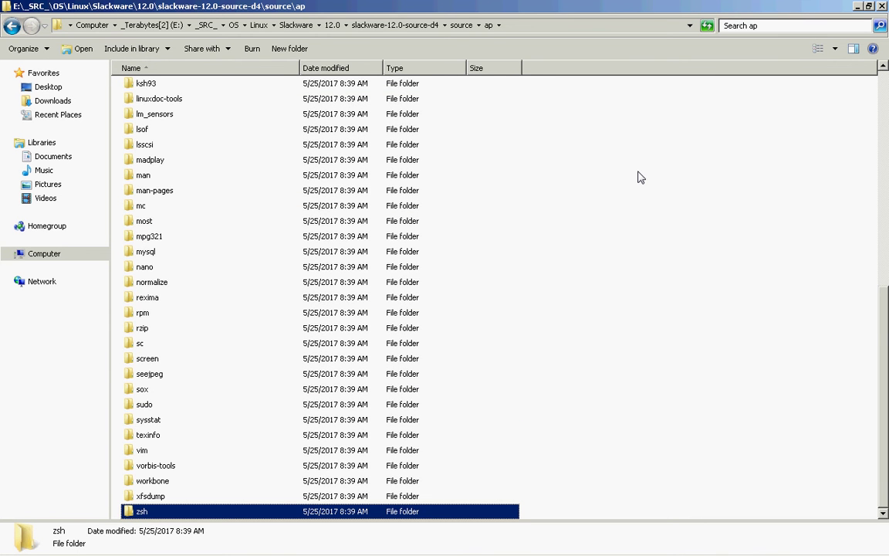
# - Search the ap folder for xmms
pyautogui.click(819, 25)
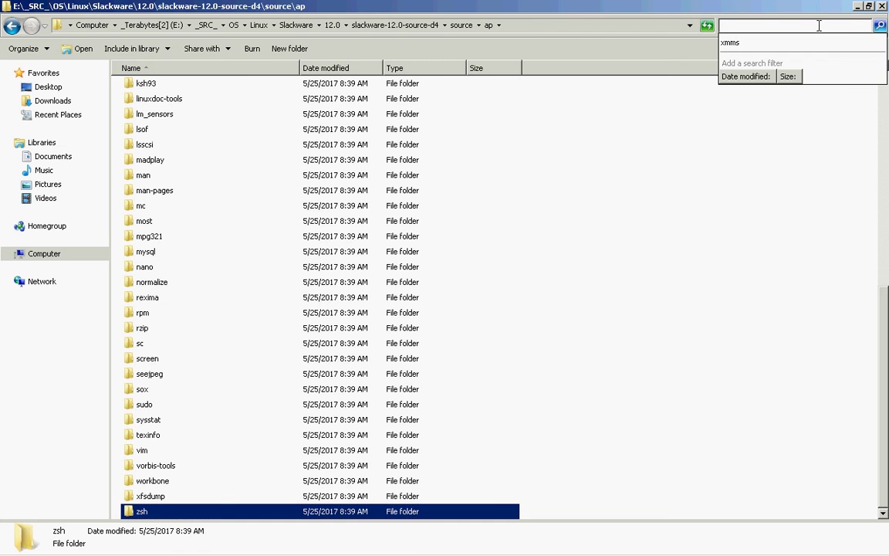
pyautogui.write('xmms')
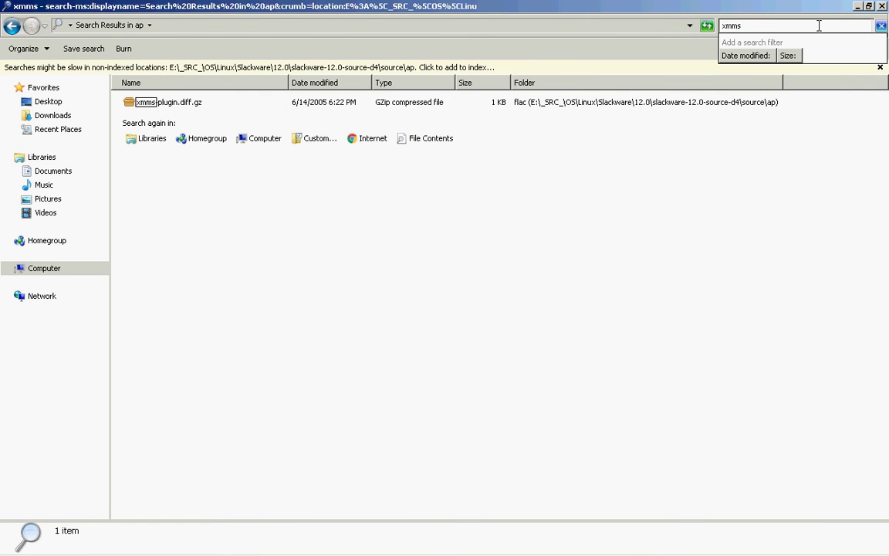
pyautogui.click(690, 263)
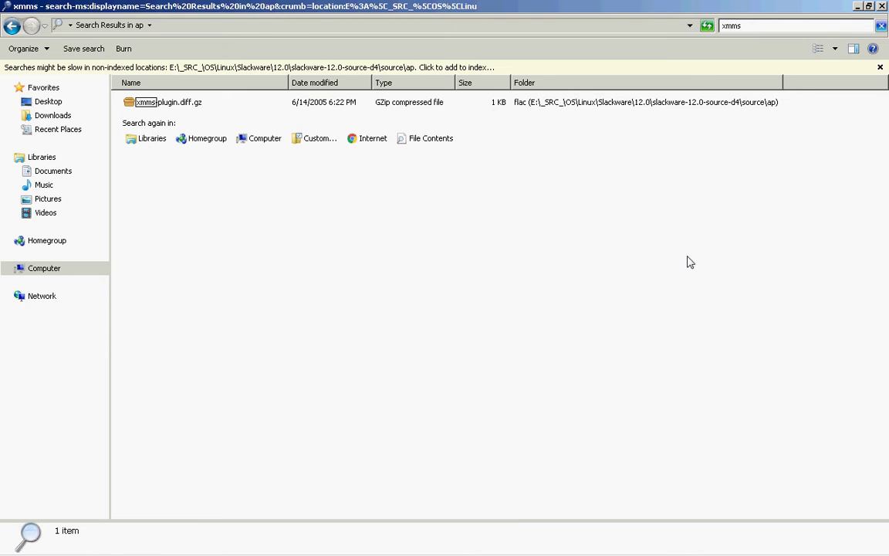
# - Check the ap folder for package folders starting with x, and return to the xmms search results
pyautogui.press('BackSpace')
pyautogui.press('Home')
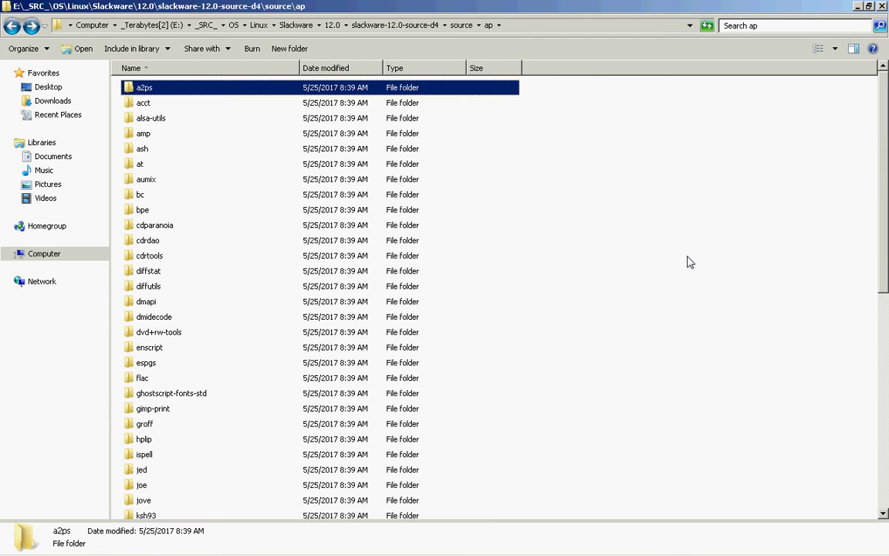
pyautogui.press('x')
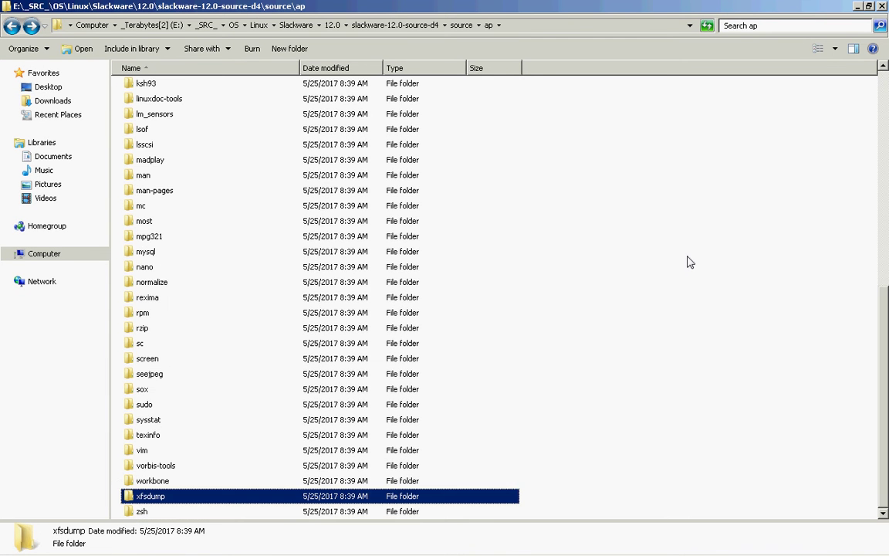
pyautogui.hotkey('alt', 'Right')
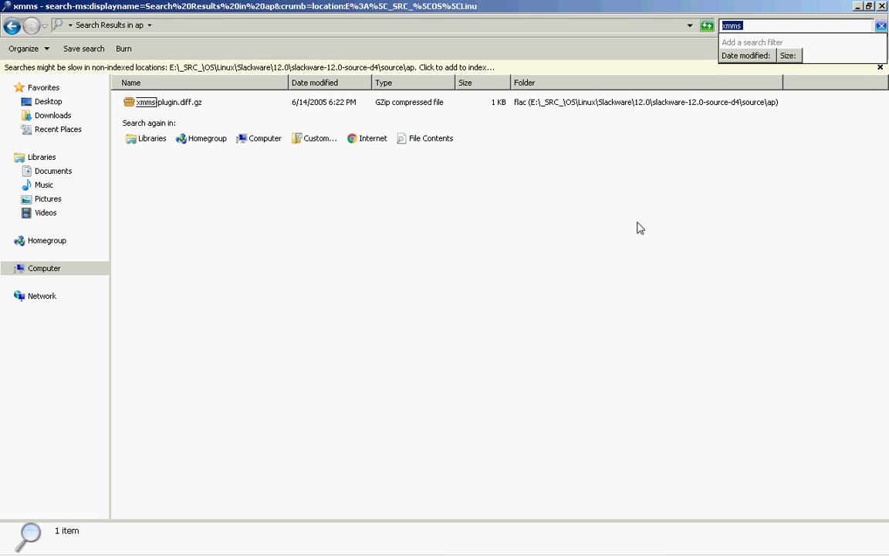
pyautogui.click(711, 221)
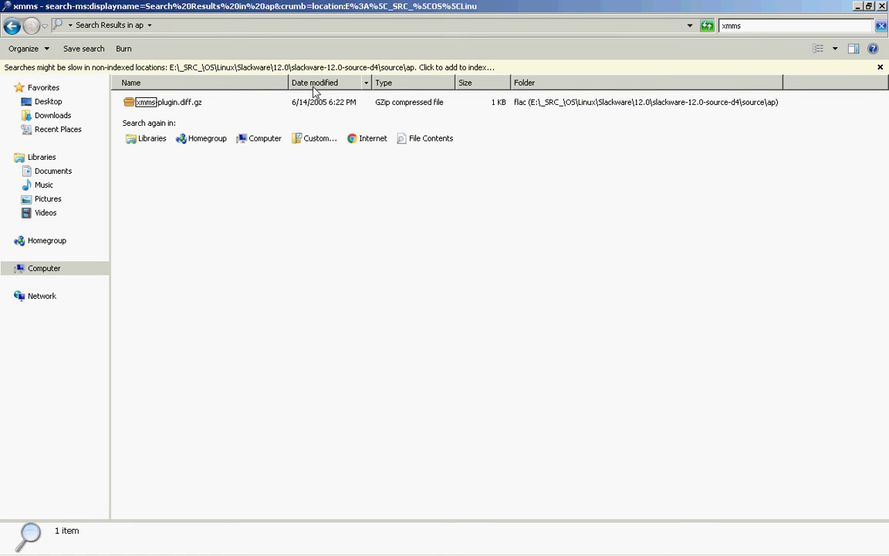
# - Inspect the full location path in the properties of xmms-plugin.diff.gz, and close the properties
pyautogui.rightClick(185, 104)
pyautogui.press('Escape')
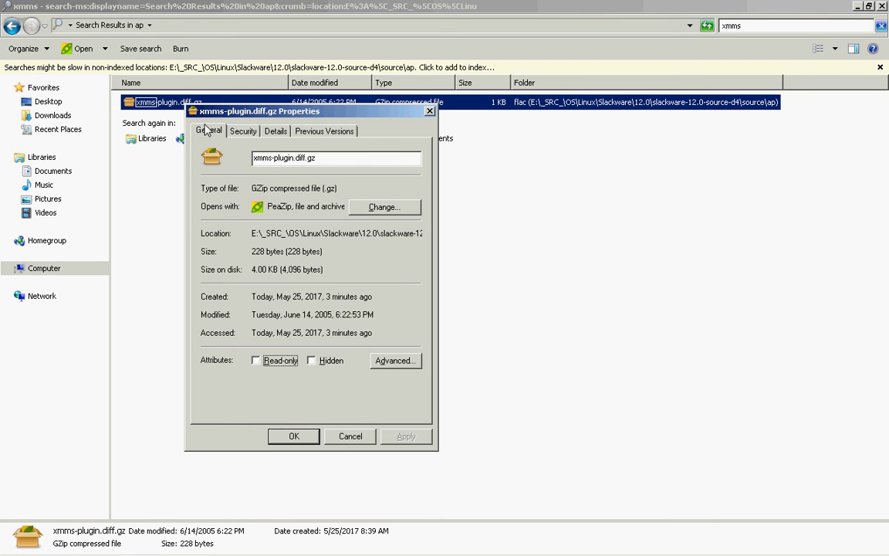
pyautogui.moveTo(342, 234); pyautogui.dragTo(502, 235)
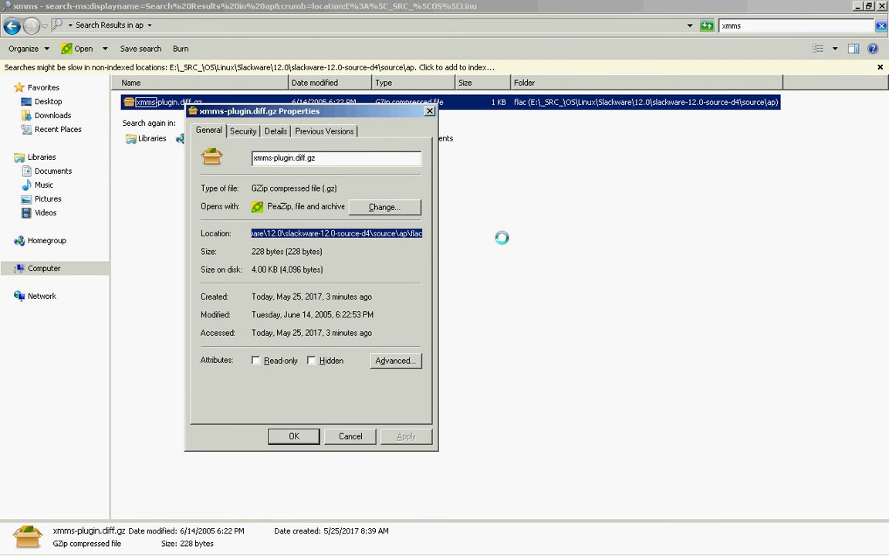
pyautogui.press('Escape')
# - Return to the unfiltered search listing of ap and open the flac folder from it
pyautogui.press('BackSpace')
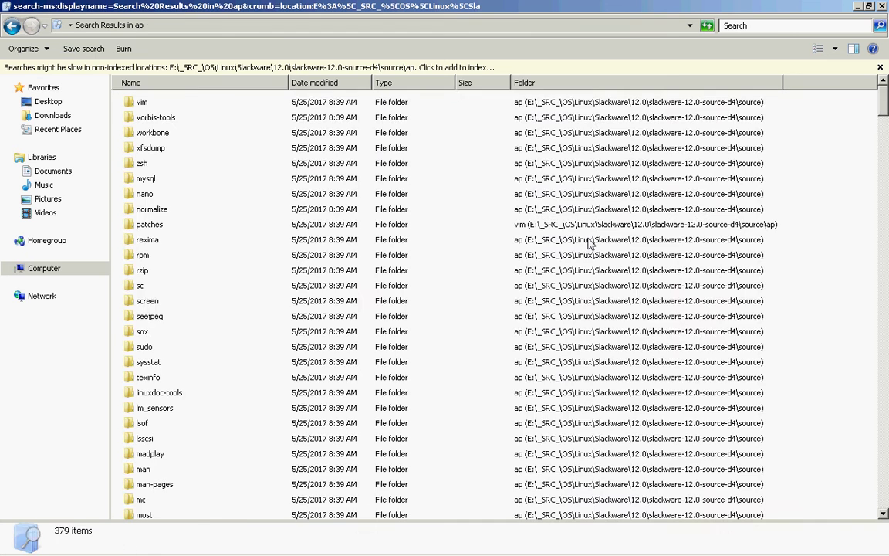
pyautogui.write('espgs')
pyautogui.press('Return')
pyautogui.press('BackSpace')
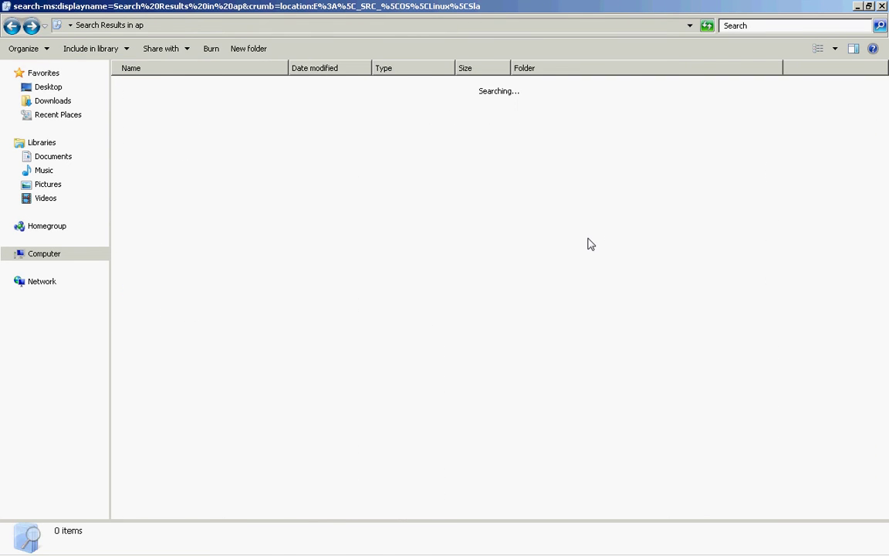
pyautogui.press('Return')
pyautogui.press('BackSpace')
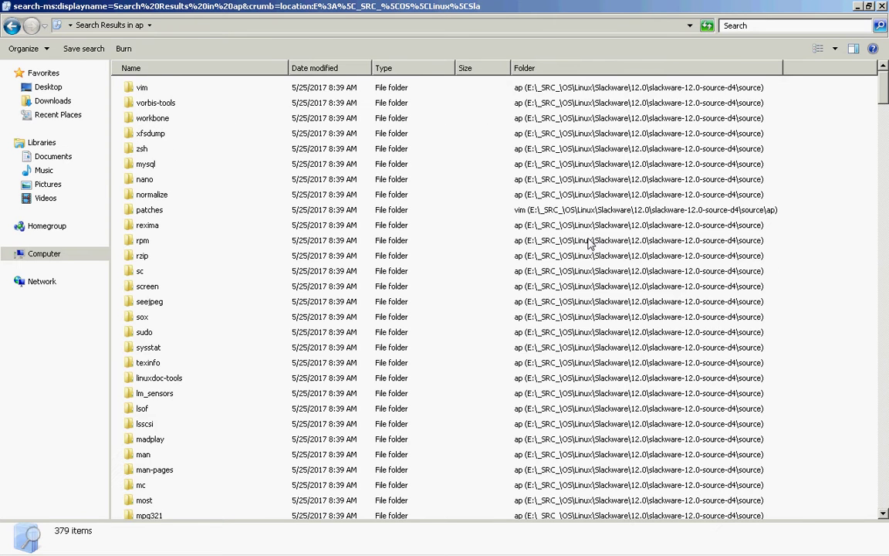
pyautogui.press('Return')
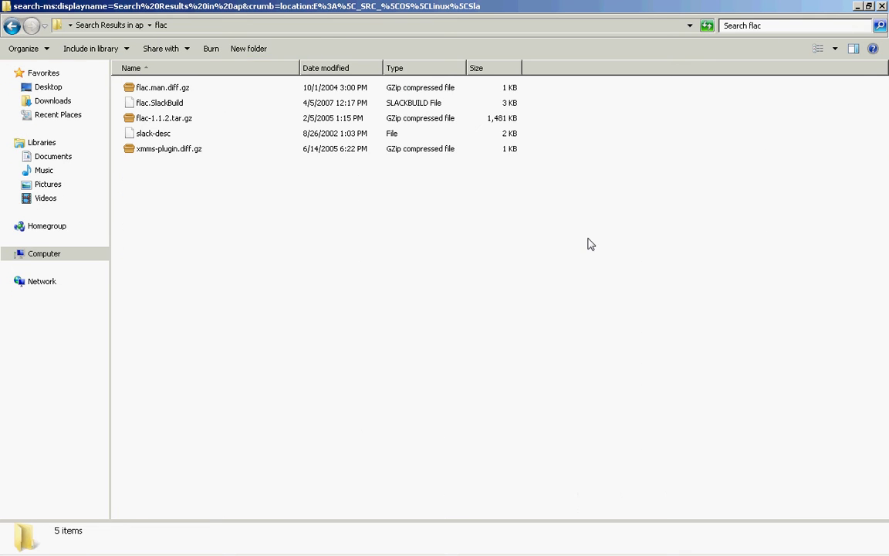
# - Select xmms-plugin.diff.gz in the flac folder, and go back to the ap search listing
pyautogui.press('Down')
pyautogui.press('Down')
pyautogui.press('Down')
pyautogui.press('Down')
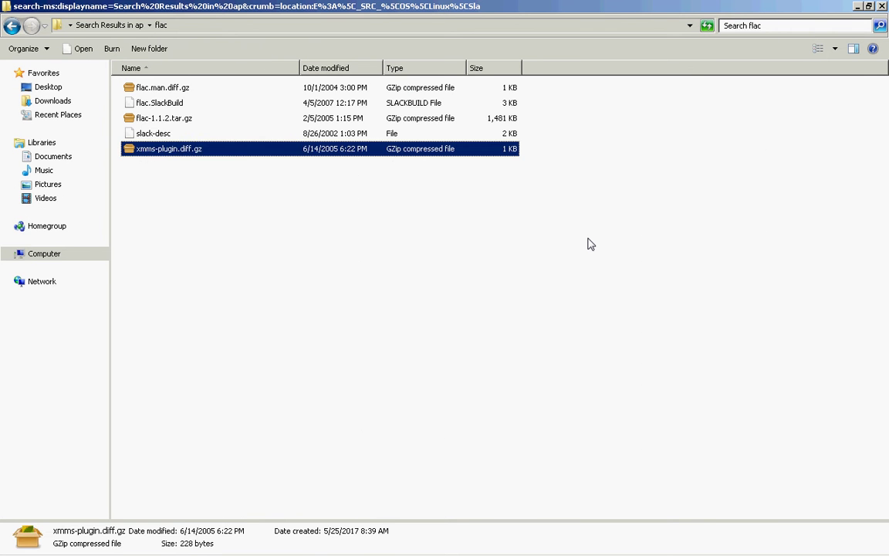
pyautogui.hotkey('shift', 'F10')
pyautogui.press('Escape')
pyautogui.press('BackSpace')
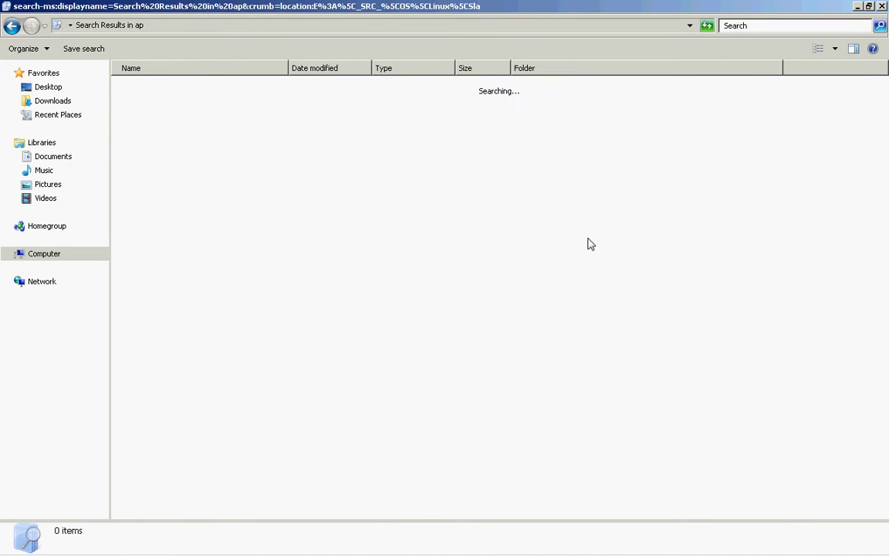
# - Revisit the flac folder, look into the neighbouring espgs folder, and return to the ap search listing
pyautogui.hotkey('alt', 'Right')
pyautogui.press('BackSpace')
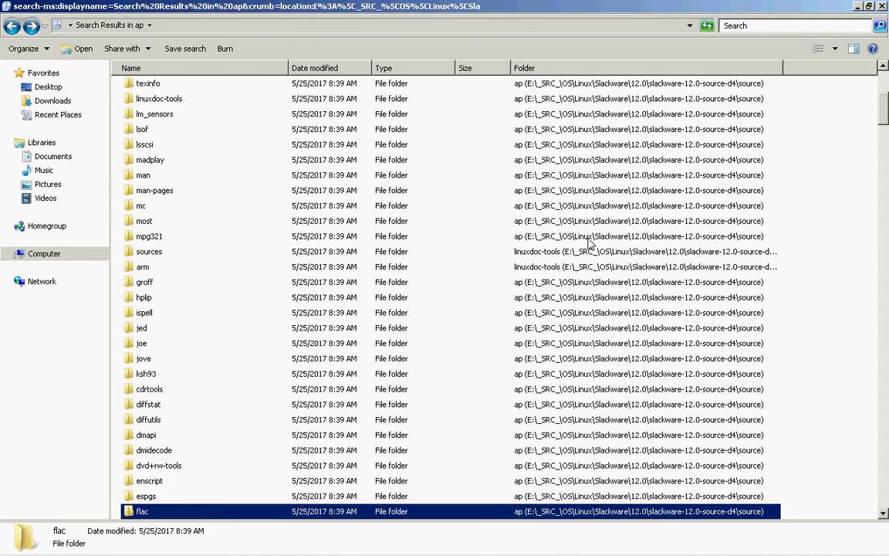
pyautogui.press('Up')
pyautogui.press('Return')
pyautogui.press('BackSpace')
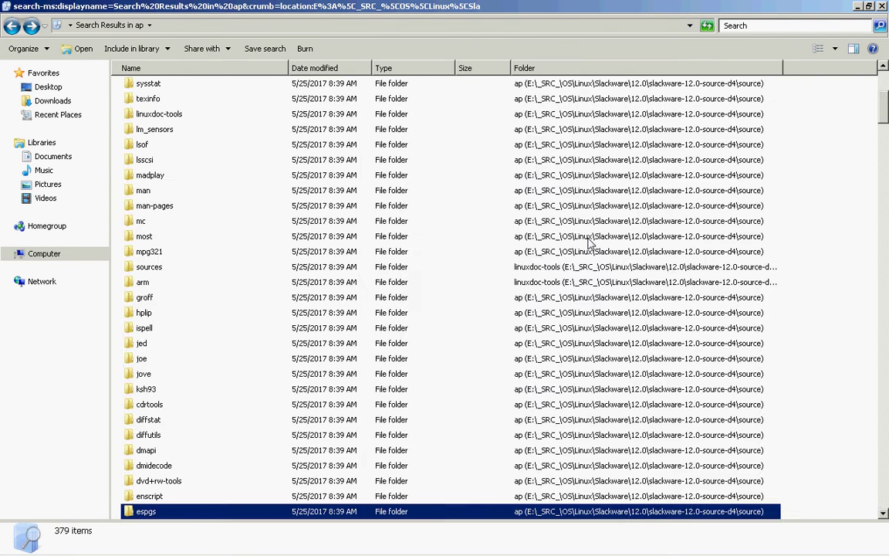
# - Leave the search listing and go up through the Slackware source folders to E:\_SRC_
pyautogui.press('BackSpace')
pyautogui.hotkey('ctrl', 'e')
pyautogui.press('BackSpace')
pyautogui.hotkey('alt', 'Up')
pyautogui.hotkey('alt', 'Up')
pyautogui.hotkey('alt', 'Up')
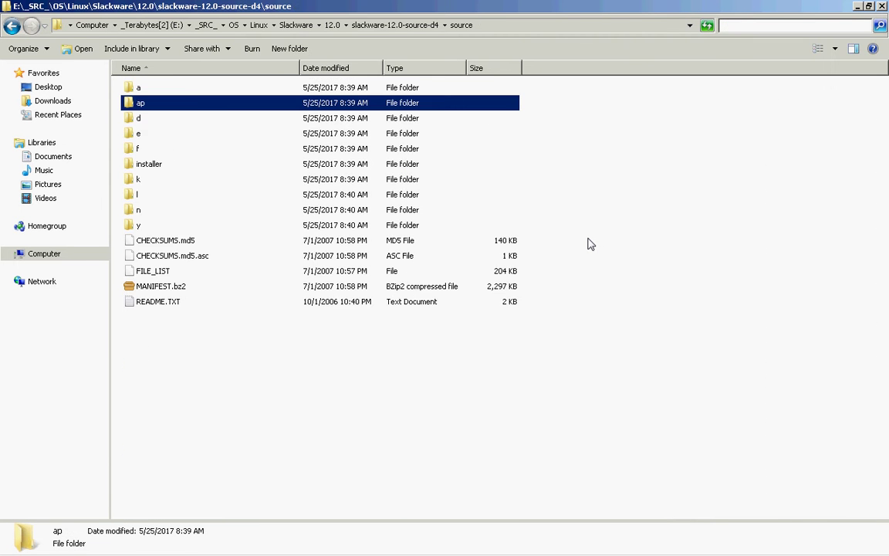
pyautogui.hotkey('alt', 'Tab')
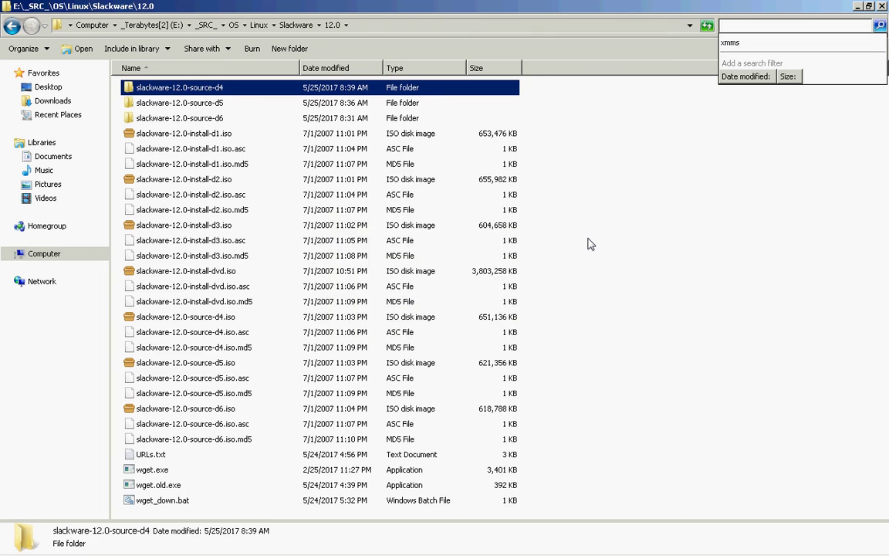
pyautogui.hotkey('alt', 'Up')
pyautogui.hotkey('alt', 'Up')
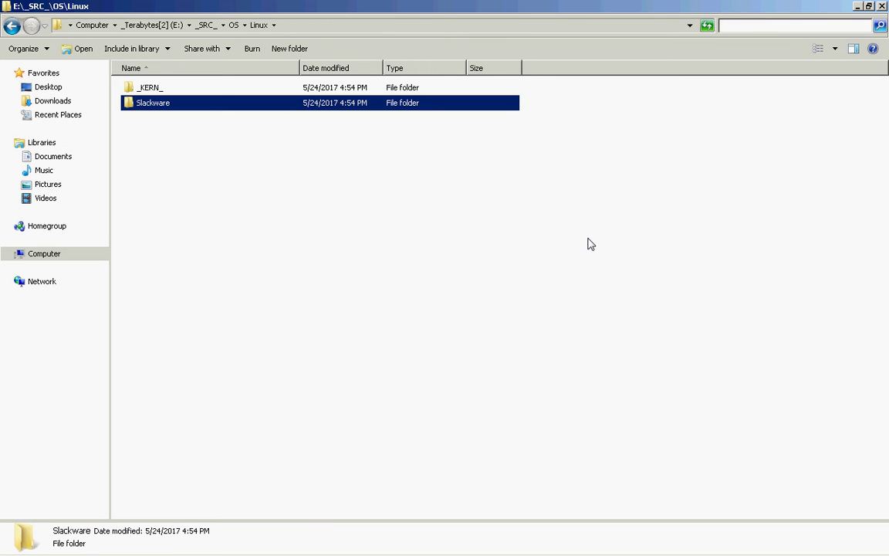
pyautogui.hotkey('alt', 'Up')
pyautogui.hotkey('alt', 'Up')
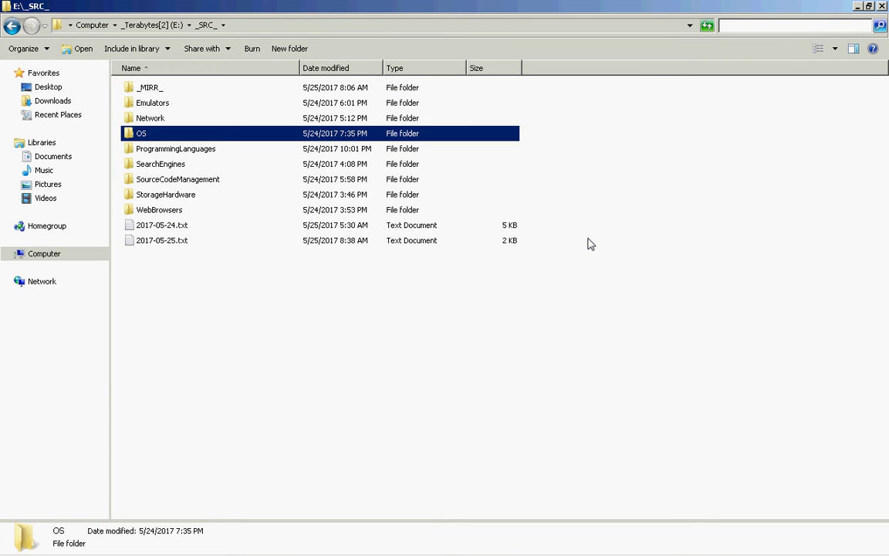
pyautogui.hotkey('ctrl', 'e')
pyautogui.write('o')
pyautogui.press('BackSpace')
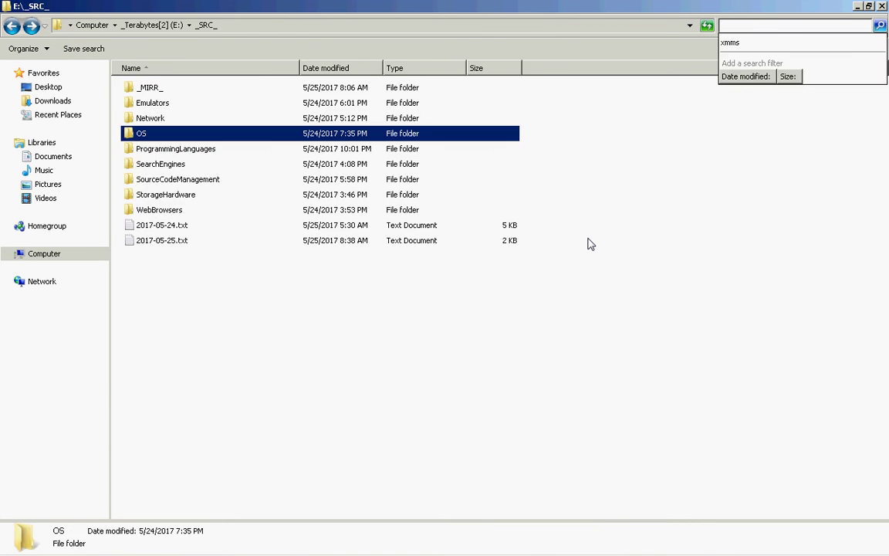
pyautogui.press('Escape')
pyautogui.hotkey('alt', 'Tab')
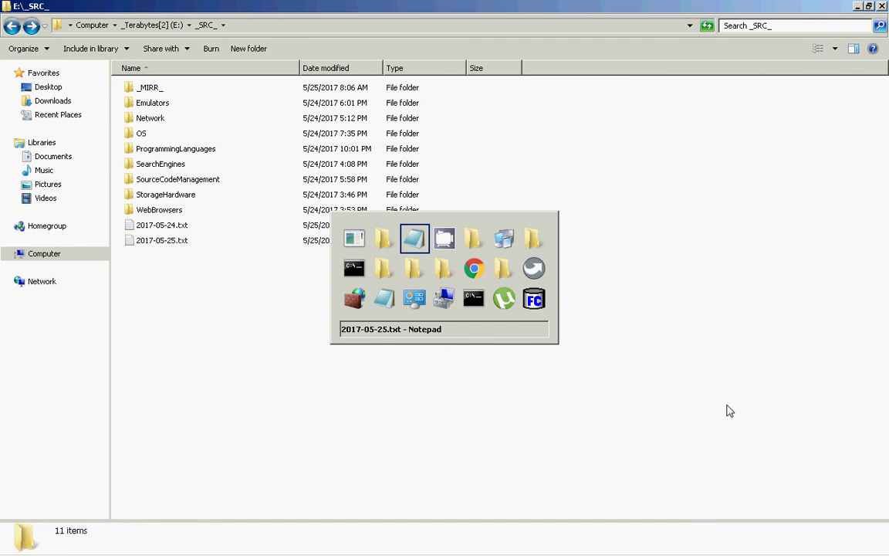
pyautogui.hotkey('alt', 'Tab')
pyautogui.hotkey('alt', 'Tab')
pyautogui.click(731, 412)
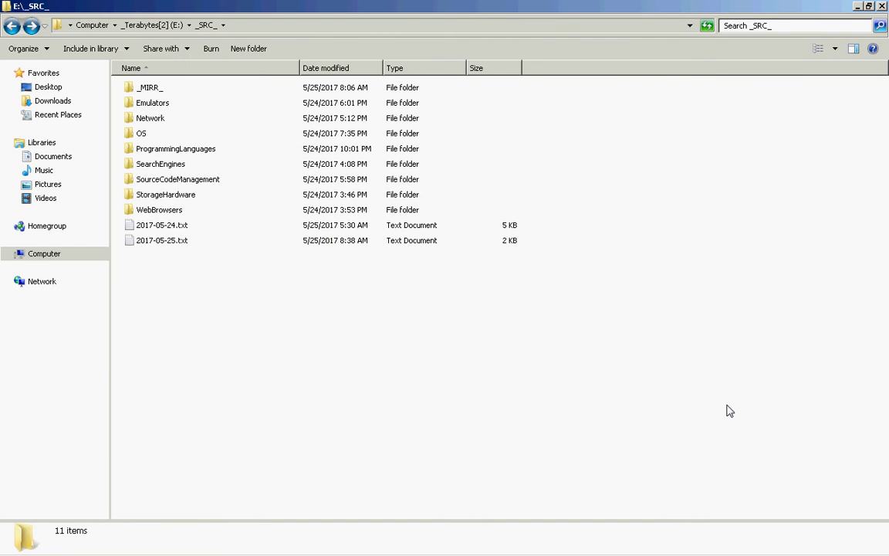
# - Show the properties of the _SRC_ folder and move the dialog clear of the file list
pyautogui.rightClick(730, 412)
pyautogui.press('r')
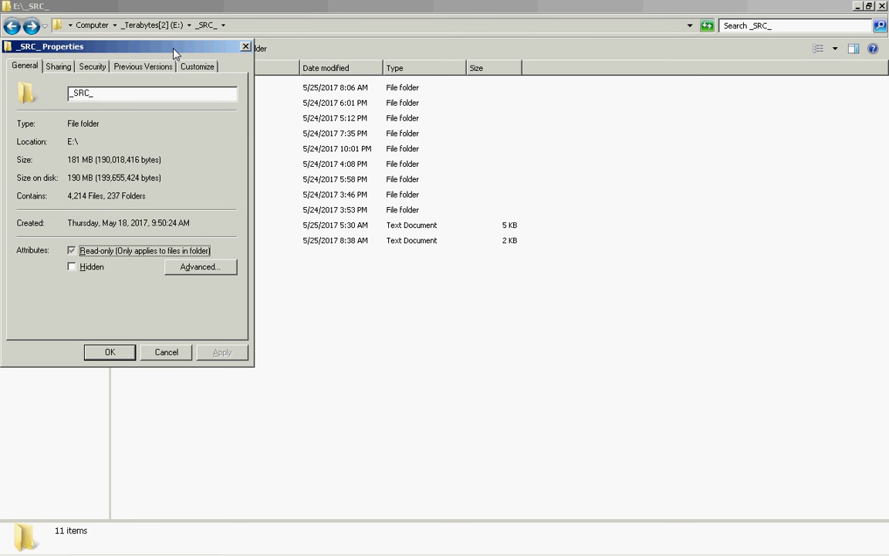
pyautogui.moveTo(174, 52); pyautogui.dragTo(581, 169)
pyautogui.moveTo(480, 157); pyautogui.dragTo(548, 158)
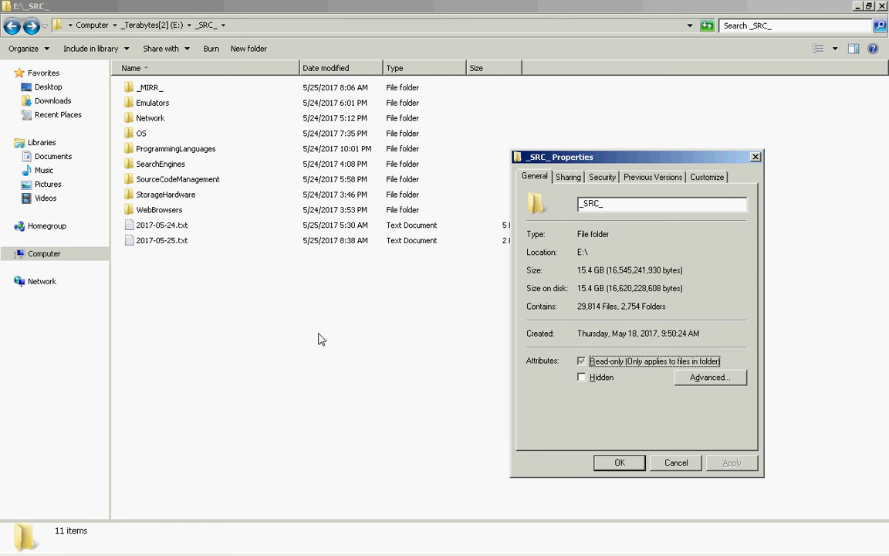
# - Search the _SRC_ folder for every item using the * wildcard
pyautogui.click(763, 25)
pyautogui.hotkey('alt', 'Tab')
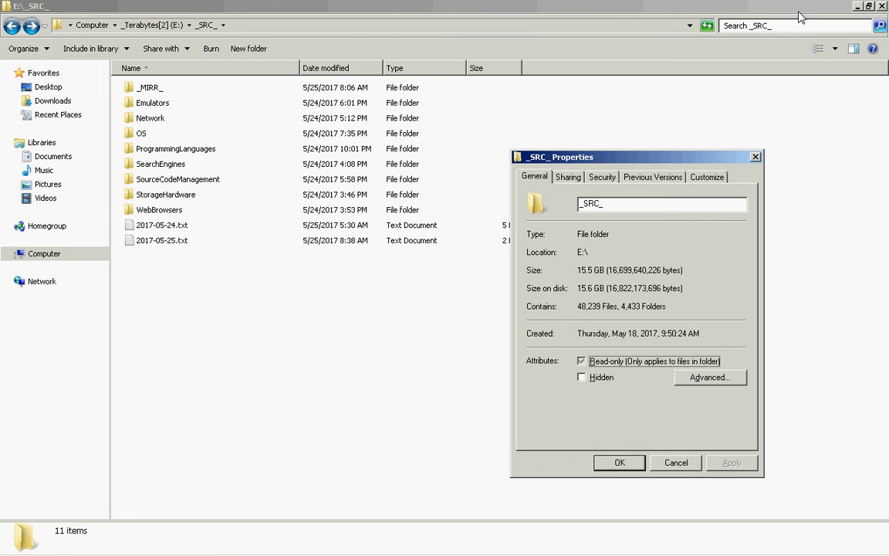
pyautogui.click(723, 23)
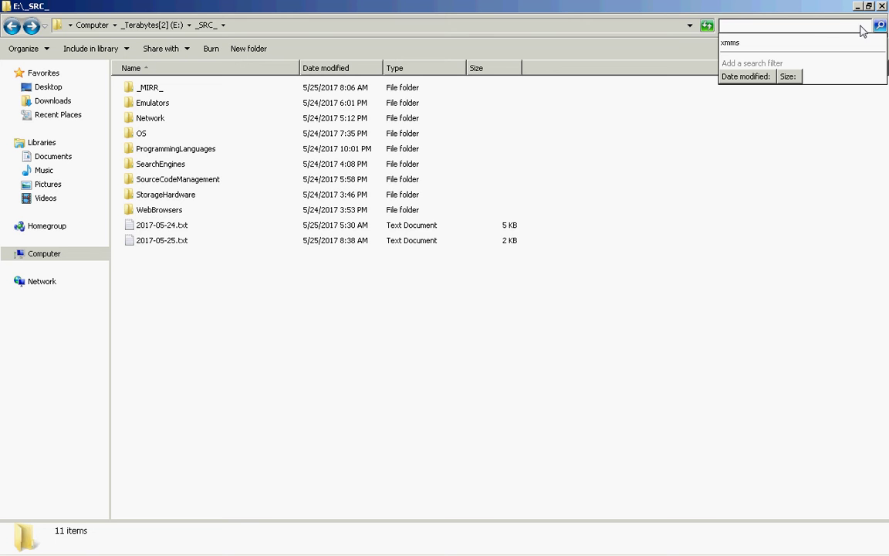
pyautogui.write('*')
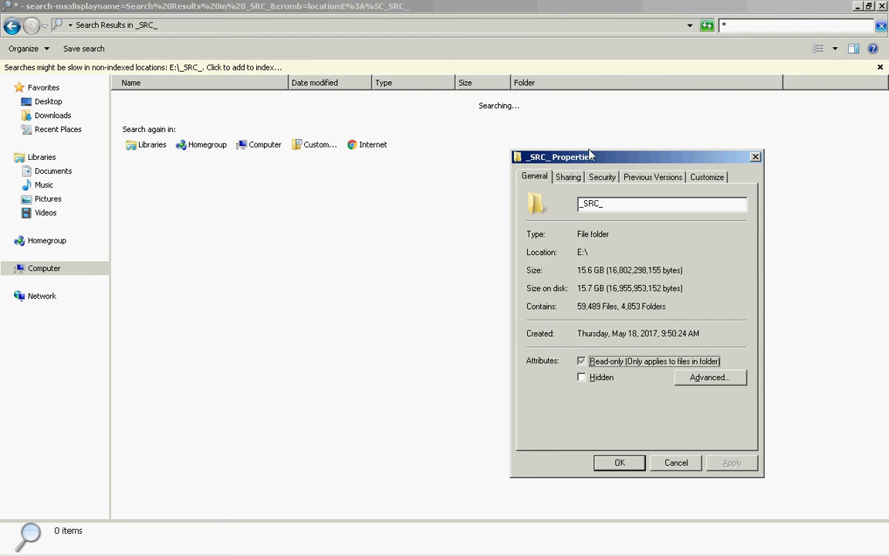
# - Shift the _SRC_ Properties dialog slightly aside and look through the search results down to the end
pyautogui.moveTo(592, 161); pyautogui.dragTo(617, 162)
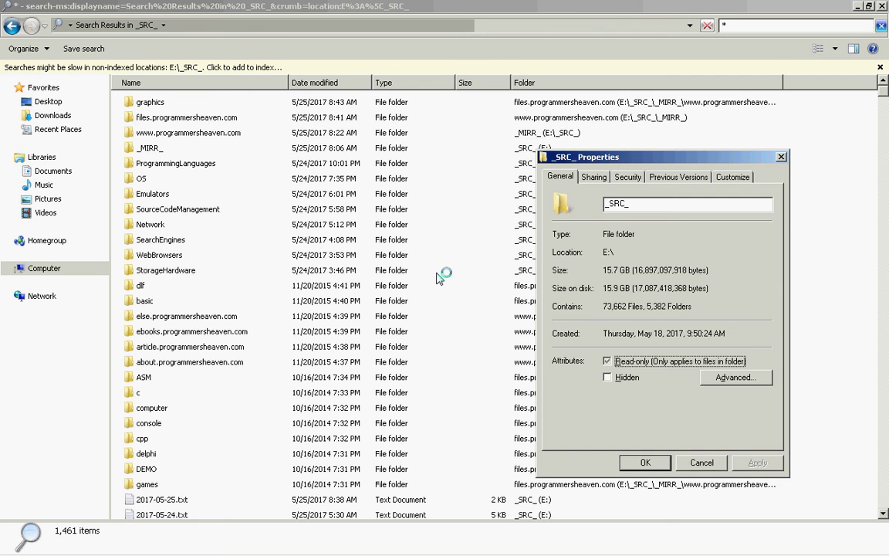
pyautogui.click(436, 272)
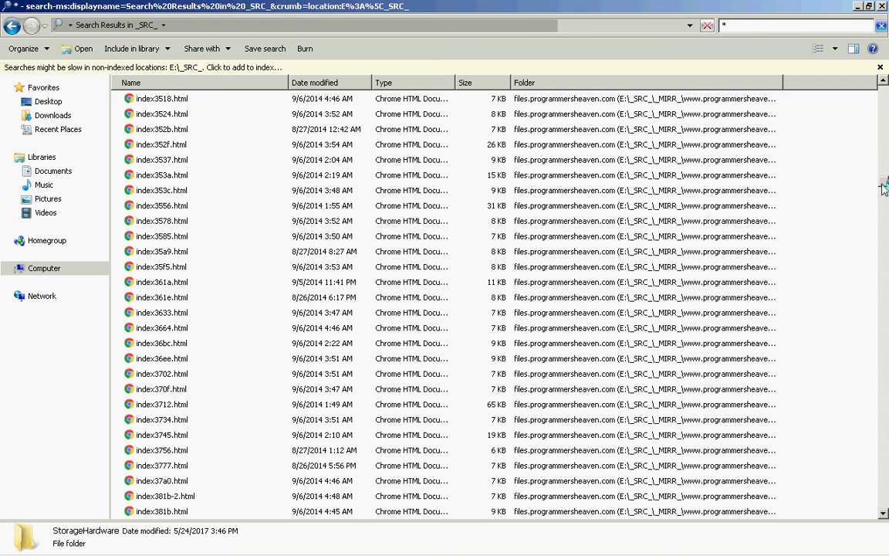
pyautogui.moveTo(885, 229); pyautogui.dragTo(885, 531)
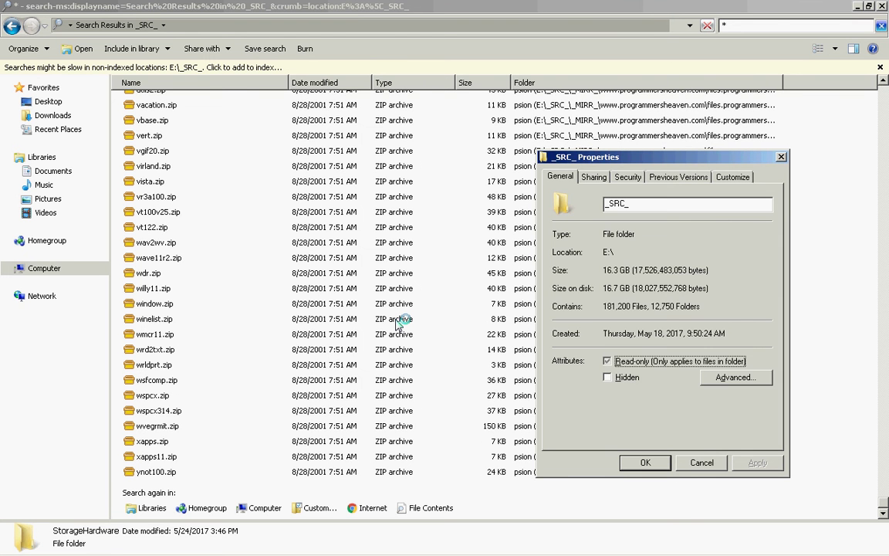
pyautogui.press('Escape')
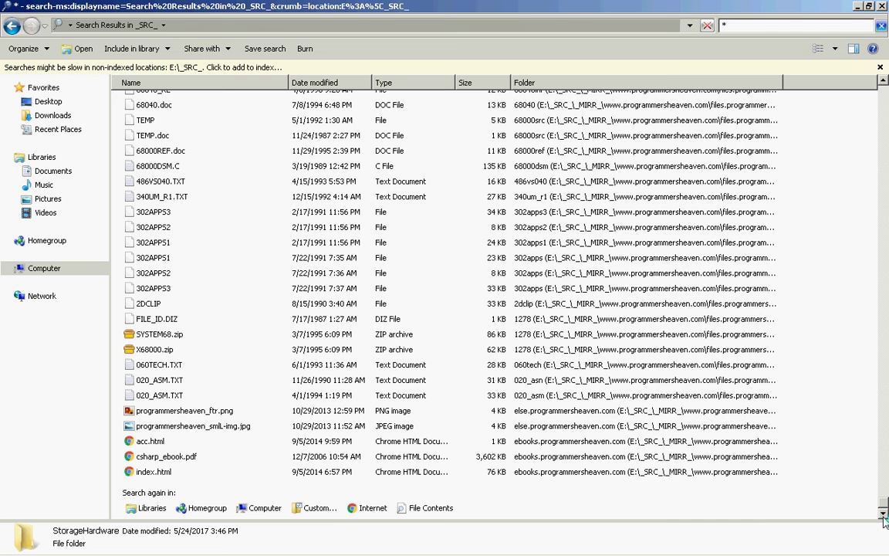
# - Switch to CamStudio, move its window over the _SRC_ Properties dialog, and close that dialog
pyautogui.hotkey('alt', 'Tab')
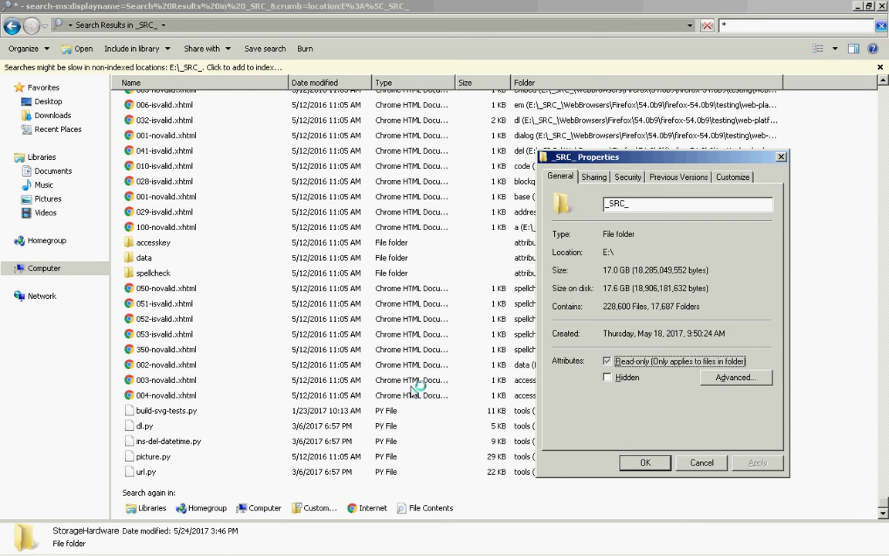
pyautogui.hotkey('alt', 'Tab')
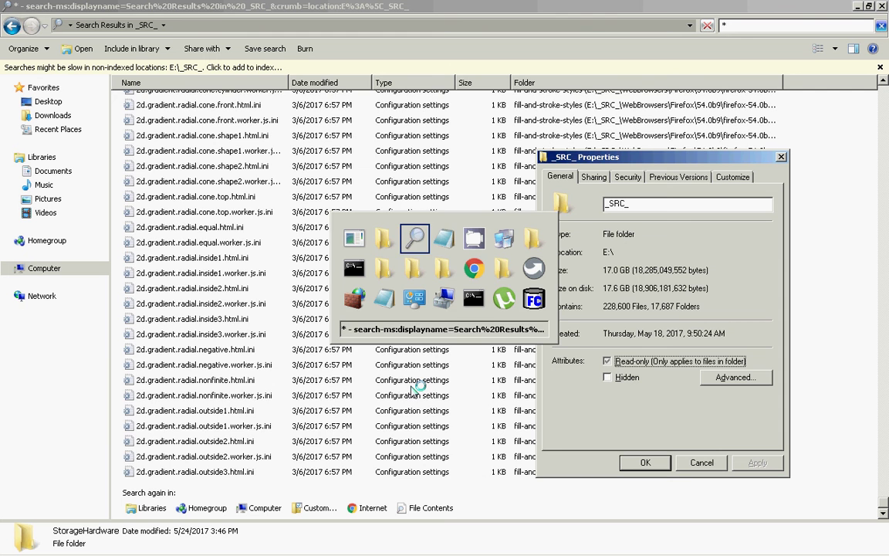
pyautogui.hotkey('alt', 'Tab')
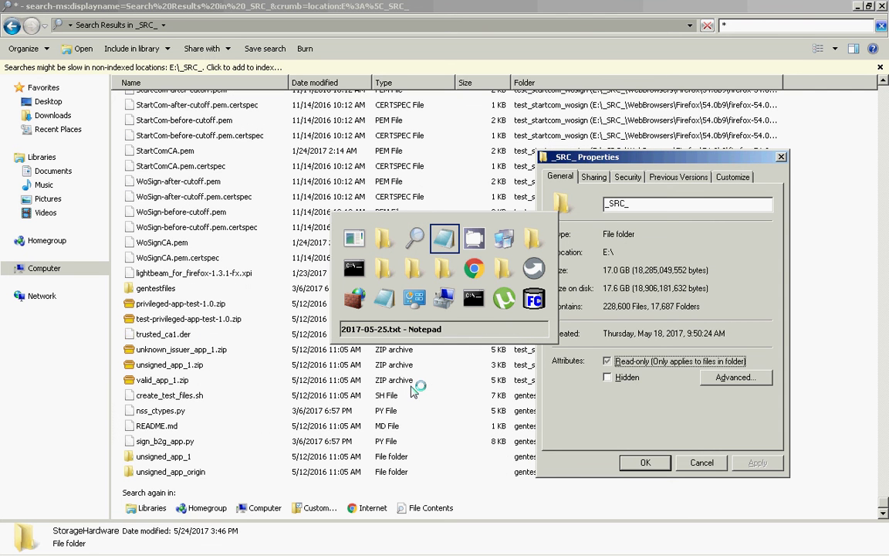
pyautogui.hotkey('alt', 'Tab')
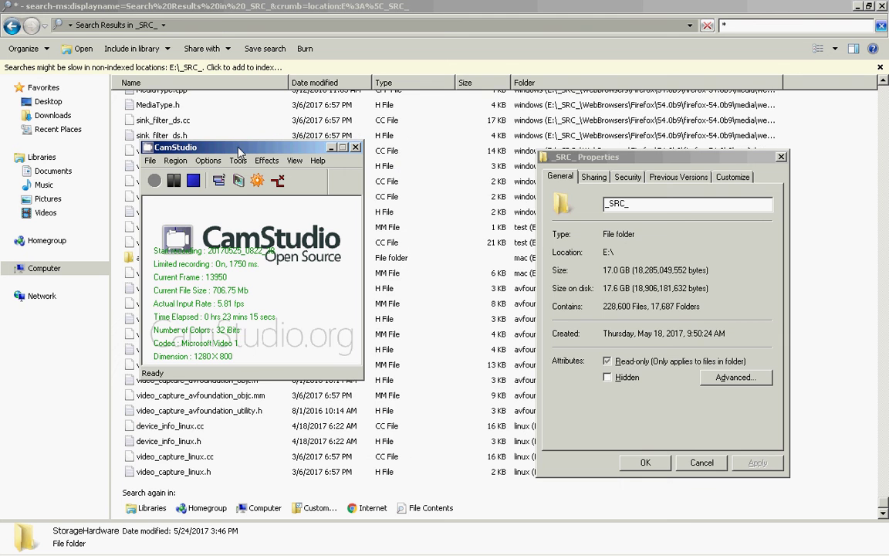
pyautogui.moveTo(239, 151); pyautogui.dragTo(676, 221)
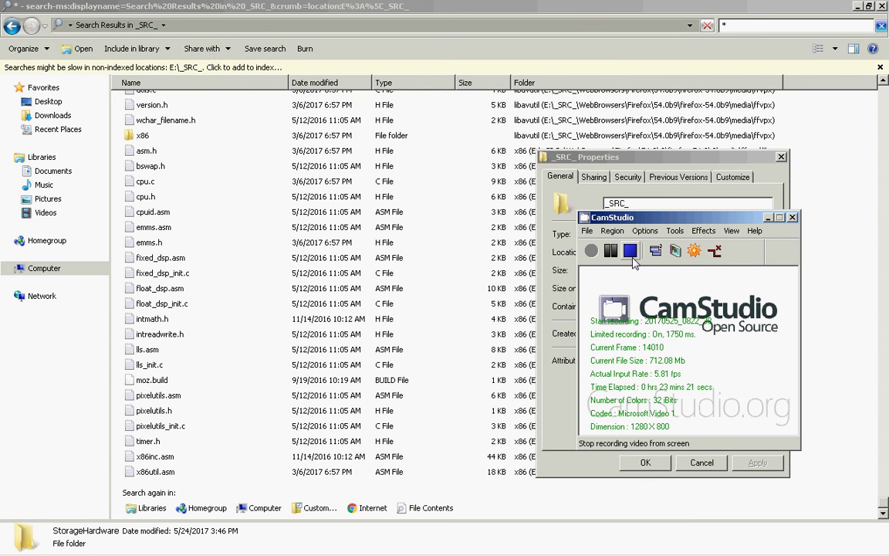
pyautogui.click(782, 159)
pyautogui.click(782, 158)
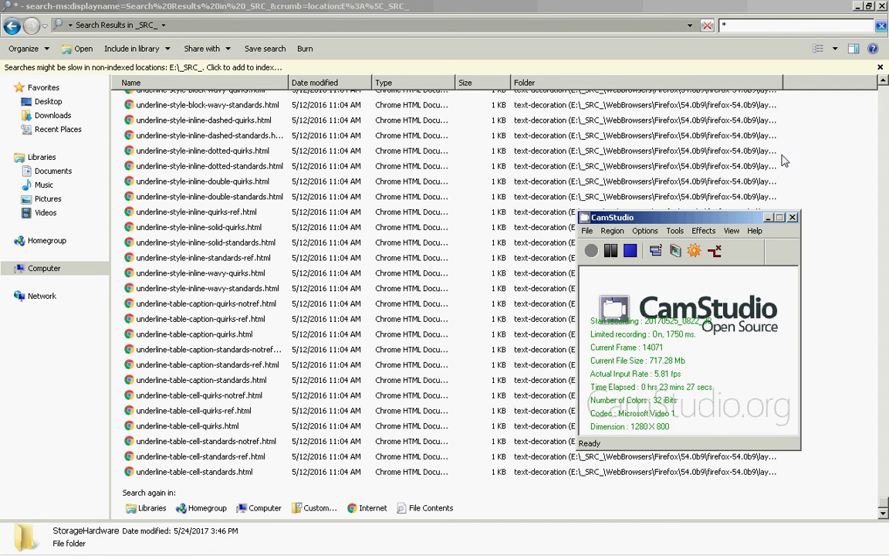